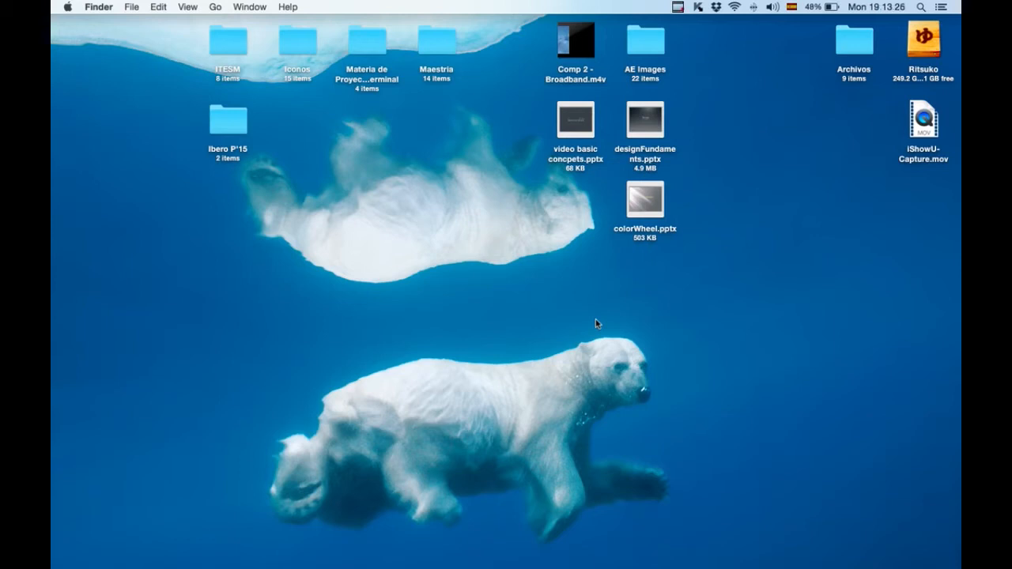
Preview the video Comp 2 - Broadband.m4v from the desktop and close the preview
{"action": "left_click", "coordinate": [588, 31]}
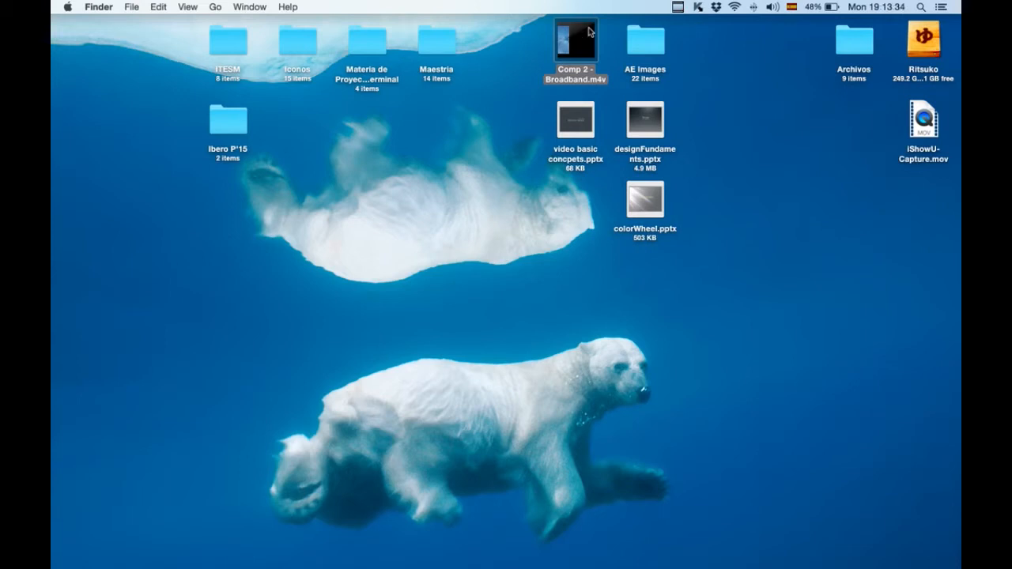
{"action": "key", "text": "space"}
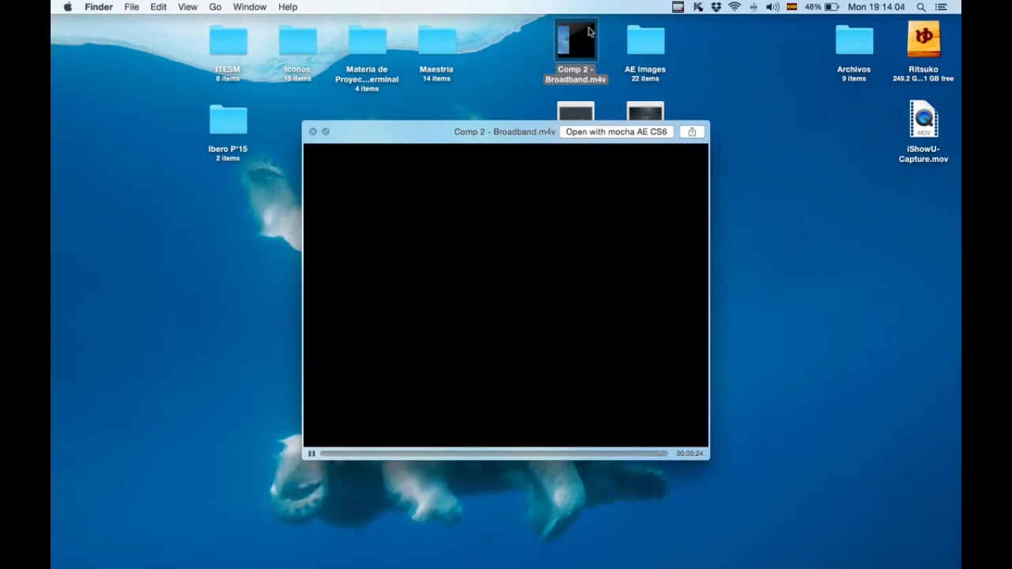
{"action": "key", "text": "space"}
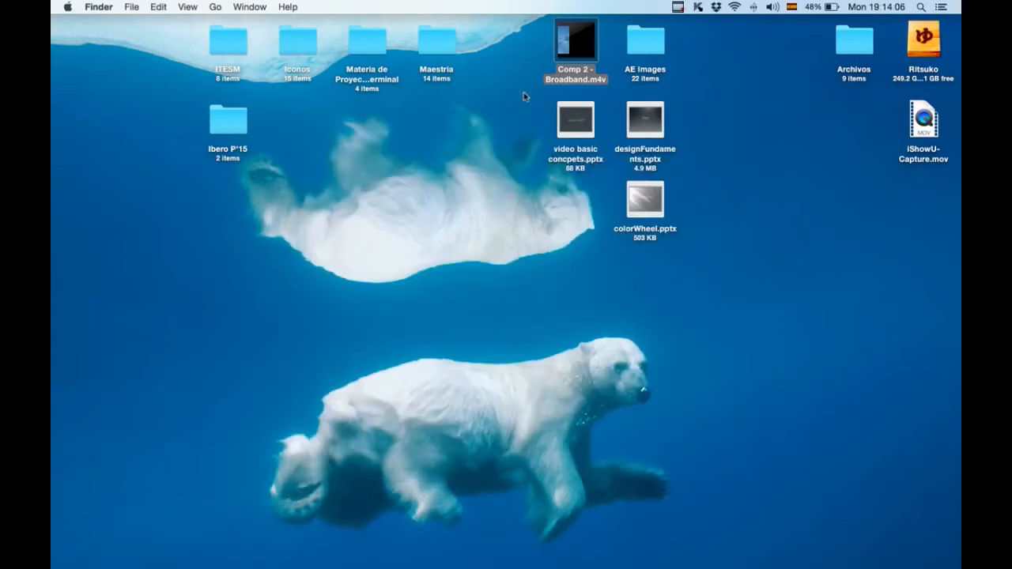
{"action": "left_click", "coordinate": [524, 99]}
Switch to After Effects and start a new composition with the Web Video, 320 x 240 preset
{"action": "key", "text": "super+Tab"}
{"action": "key", "text": "Tab"}
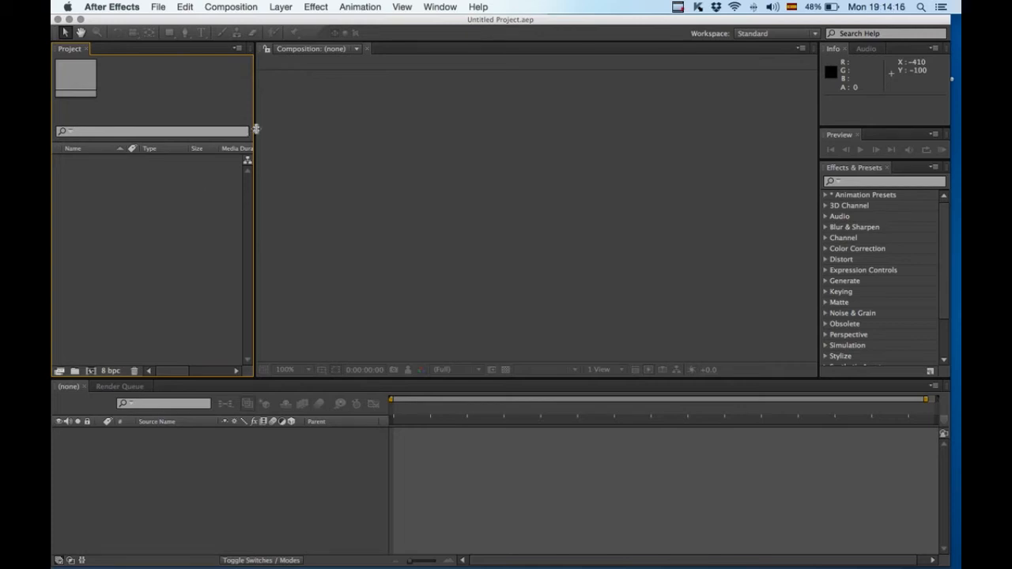
{"action": "left_click", "coordinate": [226, 8]}
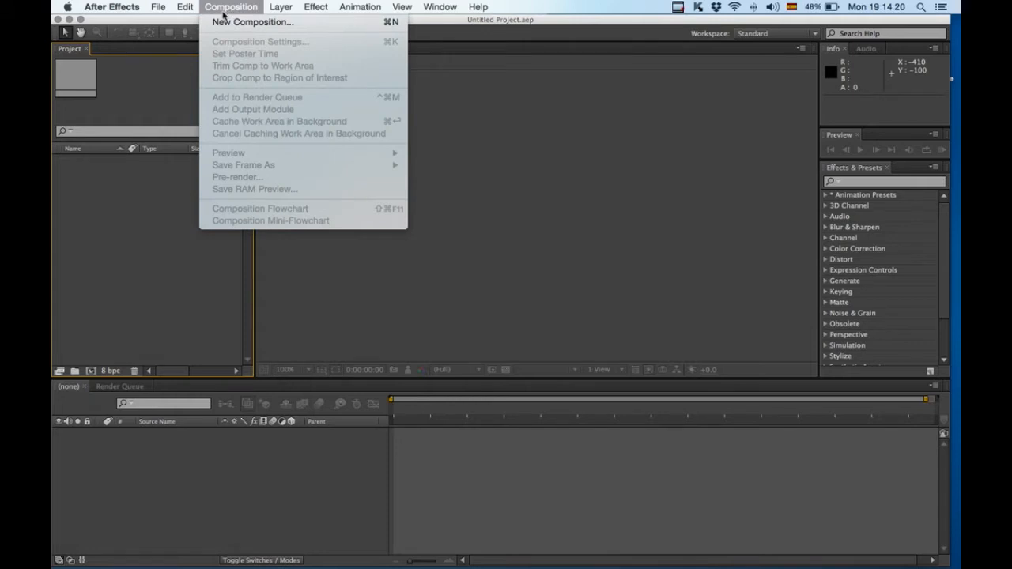
{"action": "left_click", "coordinate": [223, 23]}
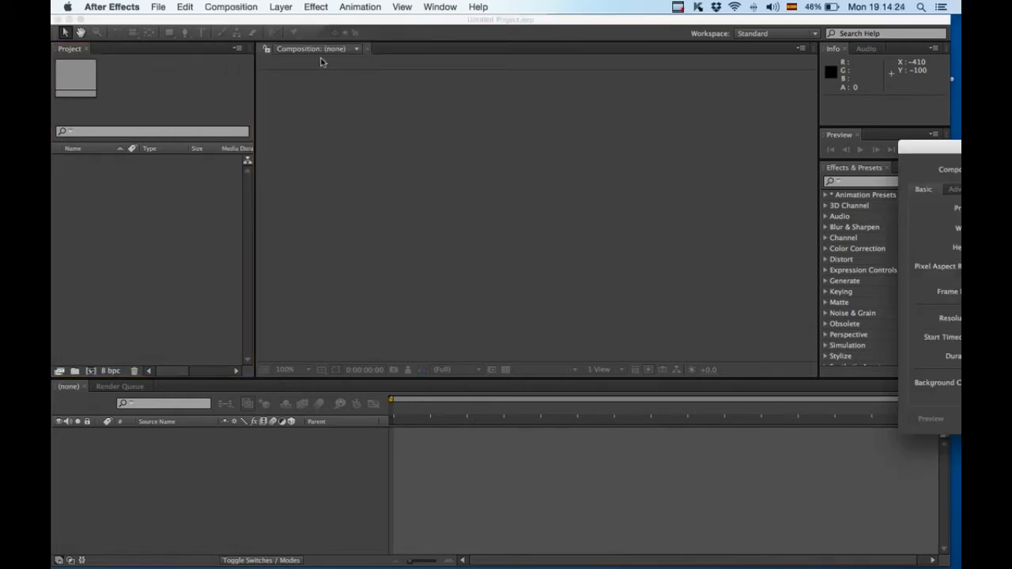
{"action": "left_click_drag", "start_coordinate": [955, 160], "coordinate": [399, 120]}
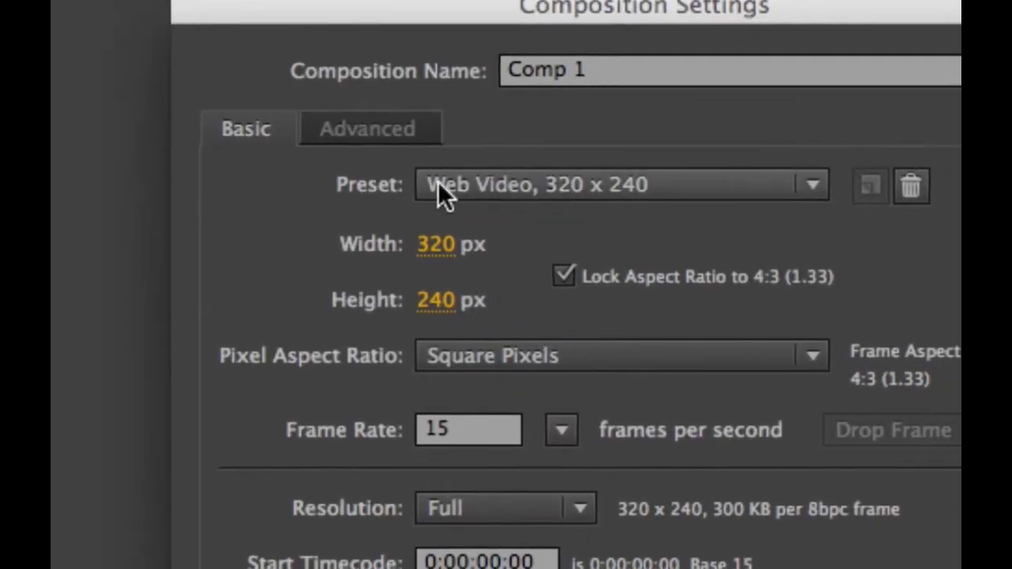
{"action": "left_click", "coordinate": [463, 187]}
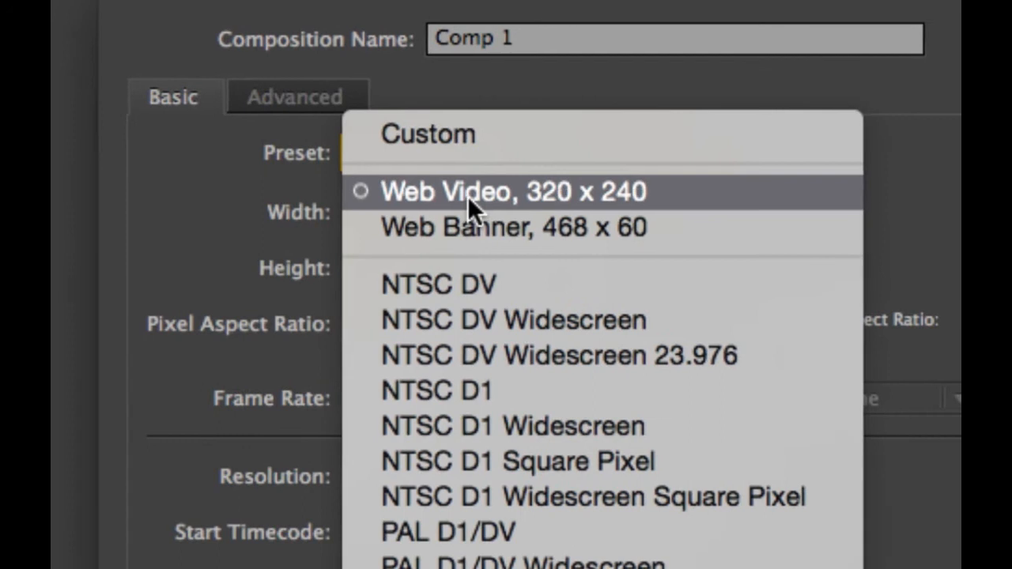
{"action": "left_click", "coordinate": [467, 196]}
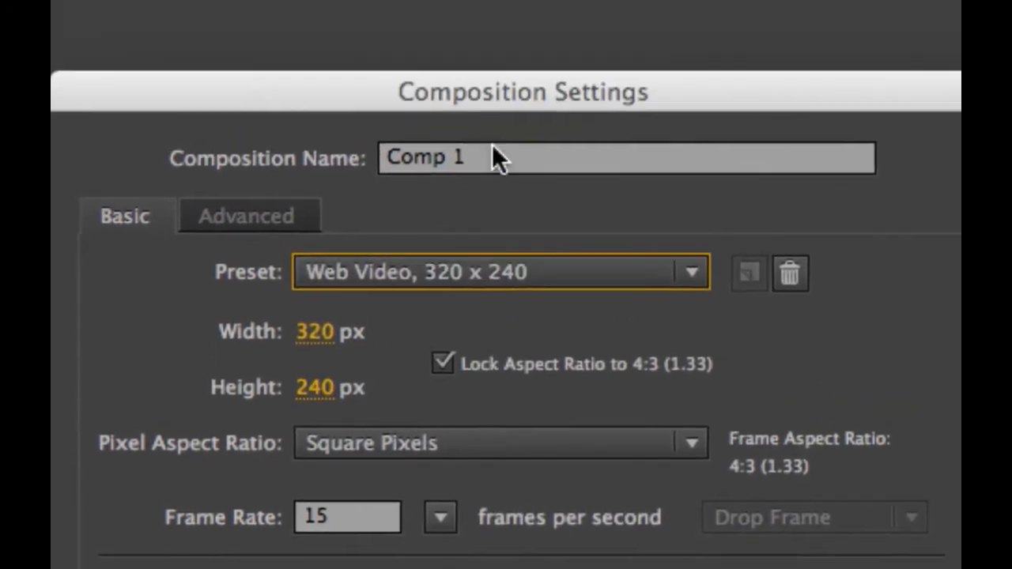
Name the composition "Masks 1" and create it
{"action": "left_click", "coordinate": [536, 34]}
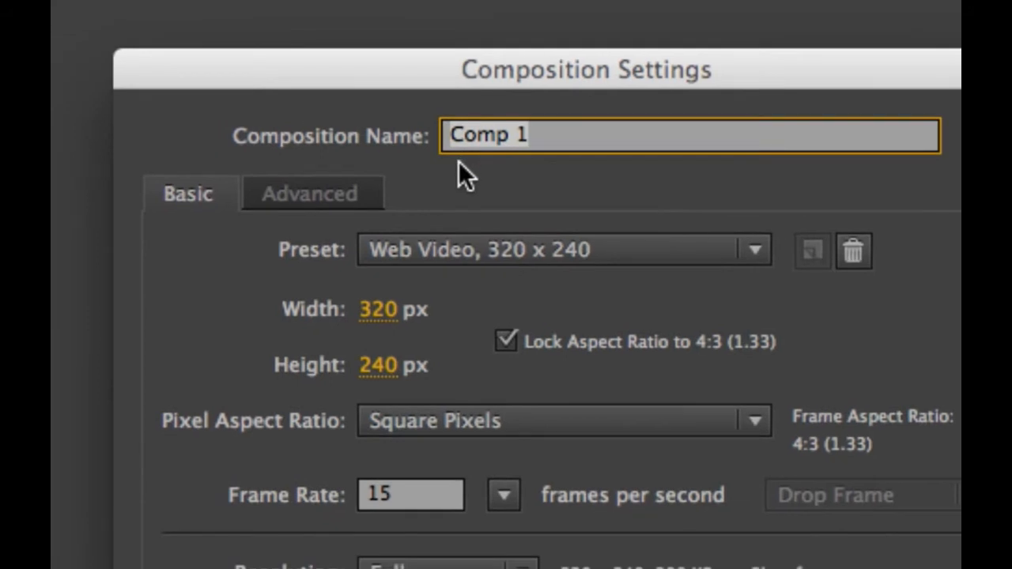
{"action": "type", "text": "Masks"}
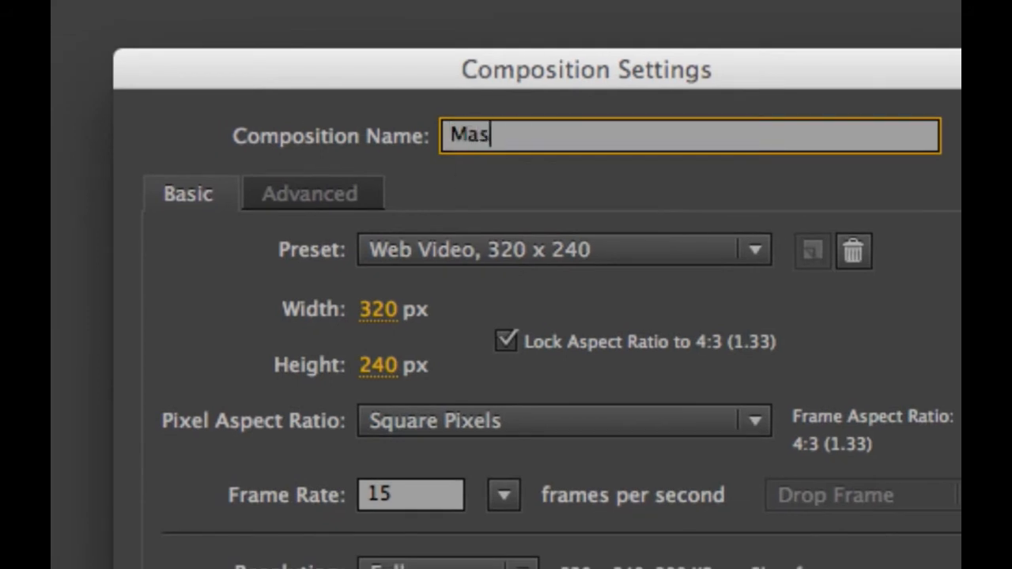
{"action": "type", "text": "2"}
{"action": "key", "text": "BackSpace"}
{"action": "type", "text": "1"}
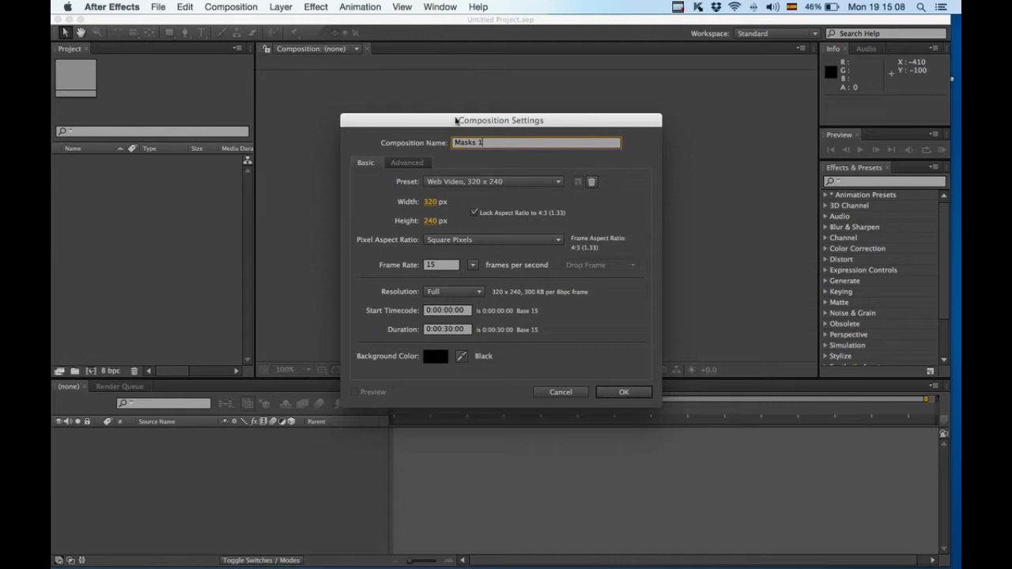
{"action": "left_click", "coordinate": [630, 391]}
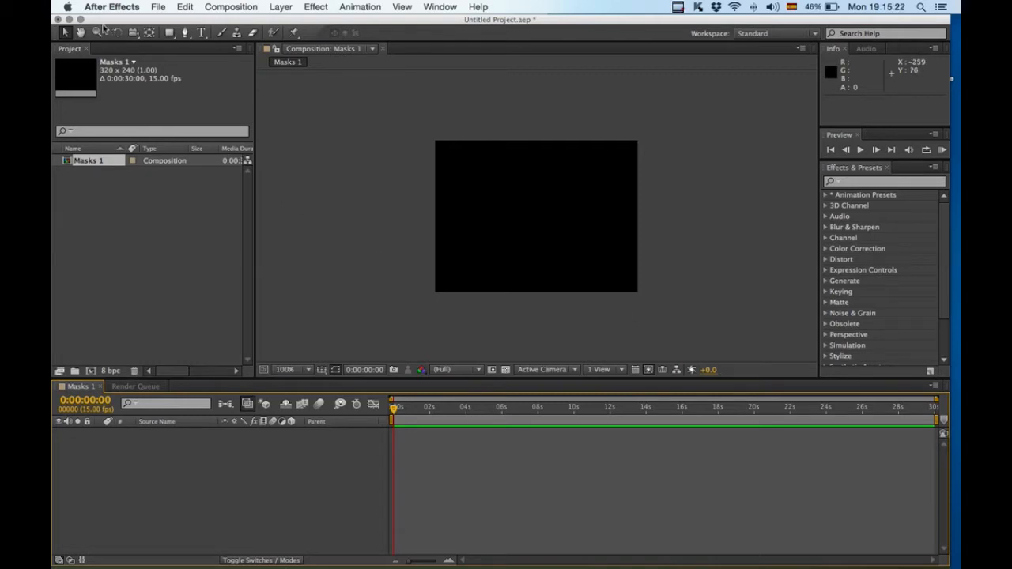
Start importing multiple files and go to the AE Images folder on the Desktop
{"action": "left_click", "coordinate": [158, 7]}
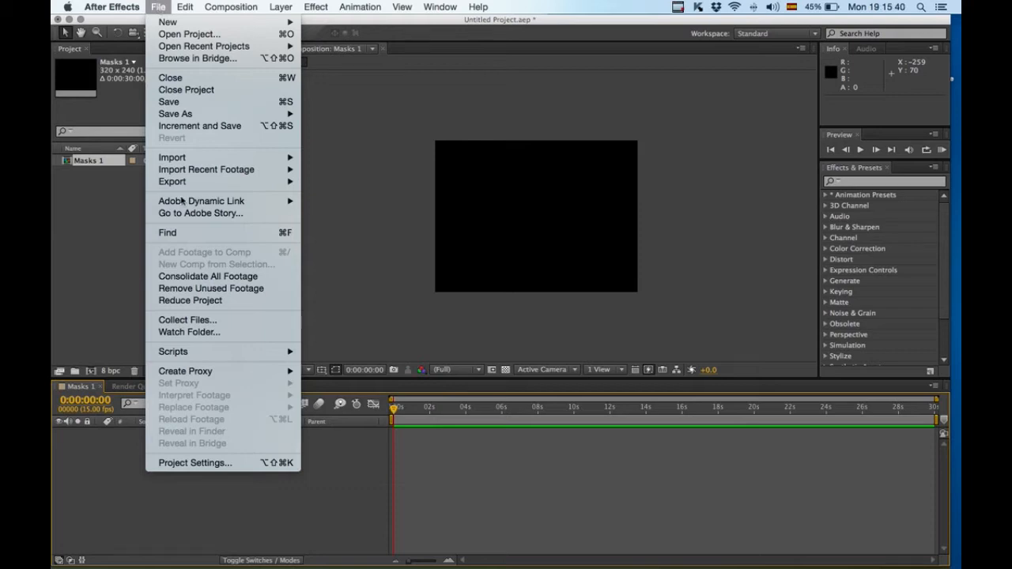
{"action": "mouse_move", "coordinate": [182, 162]}
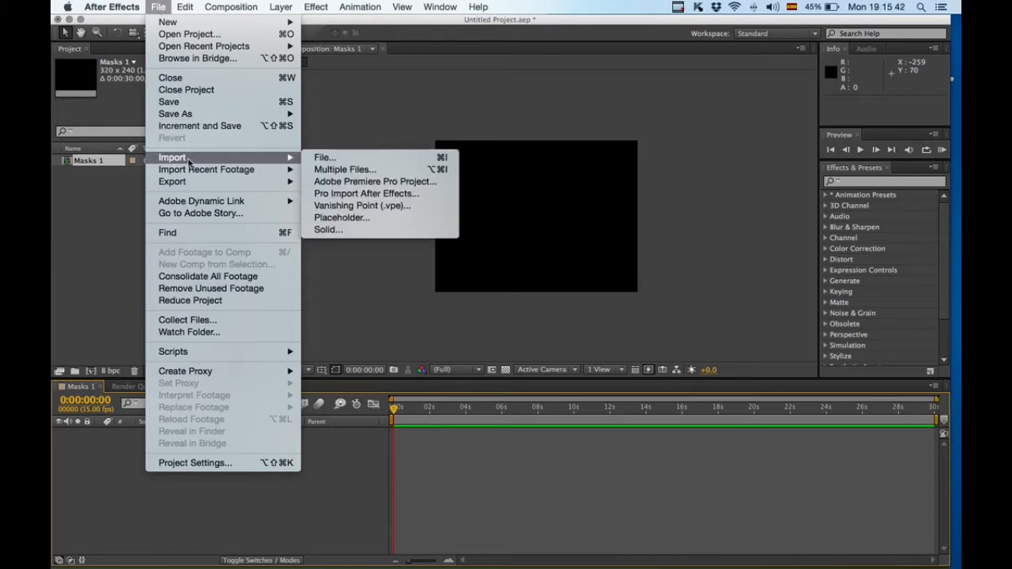
{"action": "left_click", "coordinate": [344, 173]}
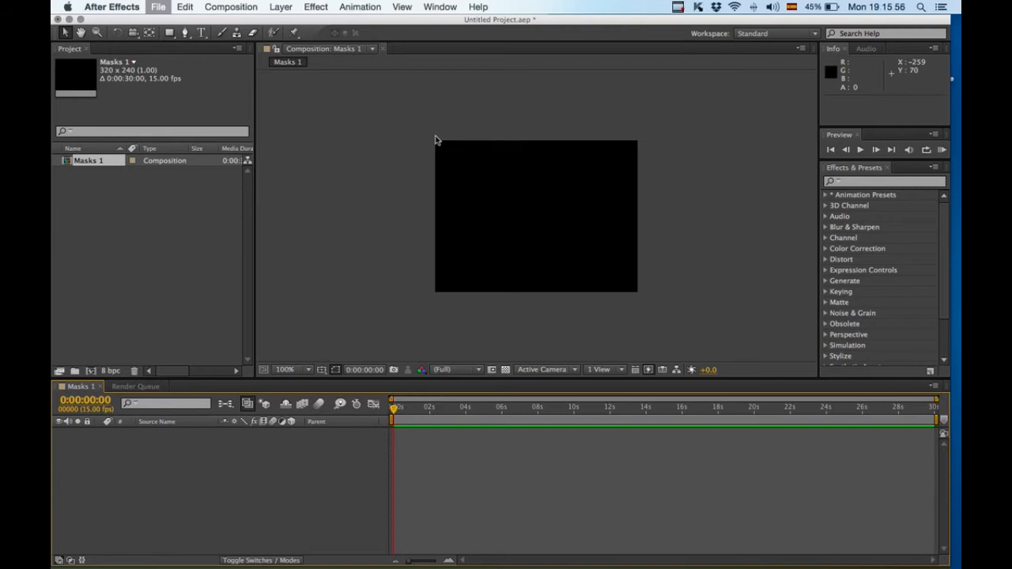
{"action": "key", "text": "super+alt+i"}
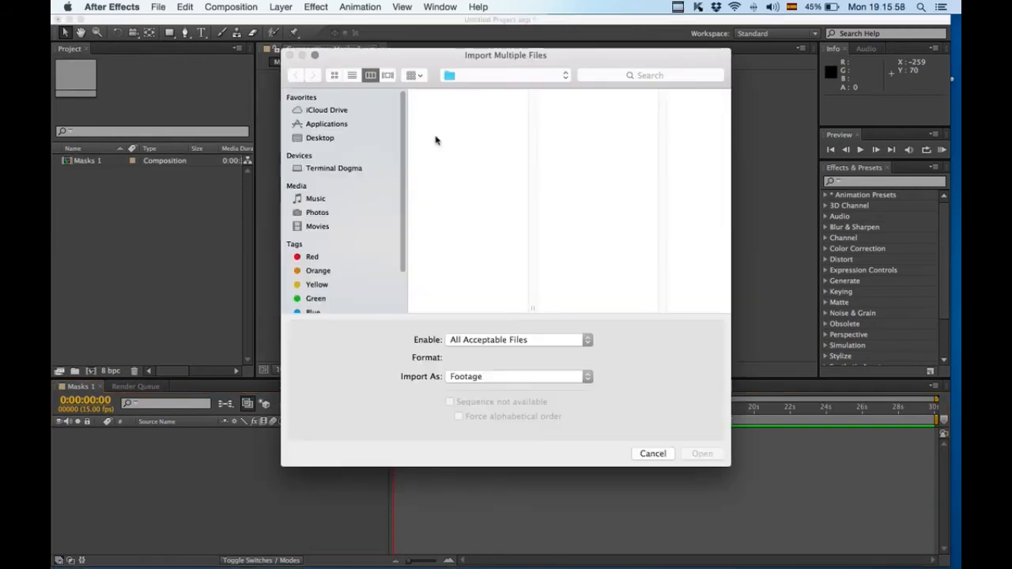
{"action": "left_click", "coordinate": [448, 98]}
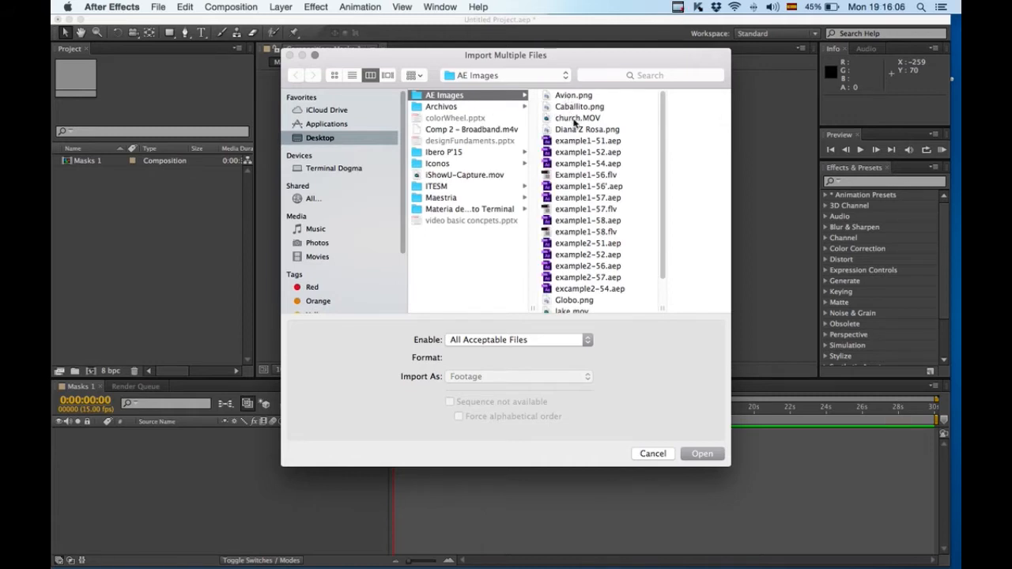
Import church.MOV, sky.mov, lake.mov, Globo.png and Avion.png as footage and end the multiple-file import
{"action": "left_click", "coordinate": [574, 120]}
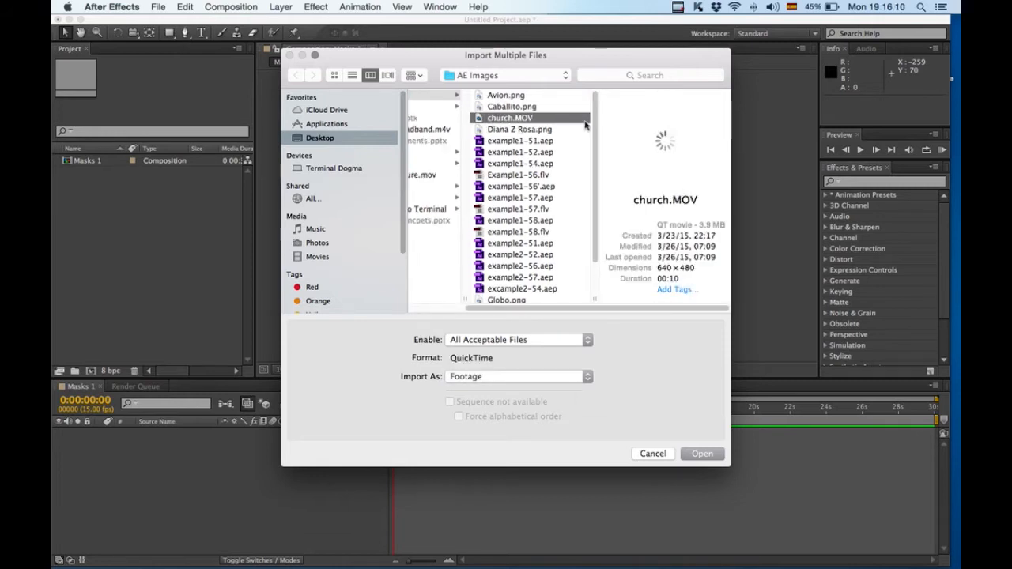
{"action": "scroll", "coordinate": [593, 126], "scroll_direction": "down", "scroll_amount": 3}
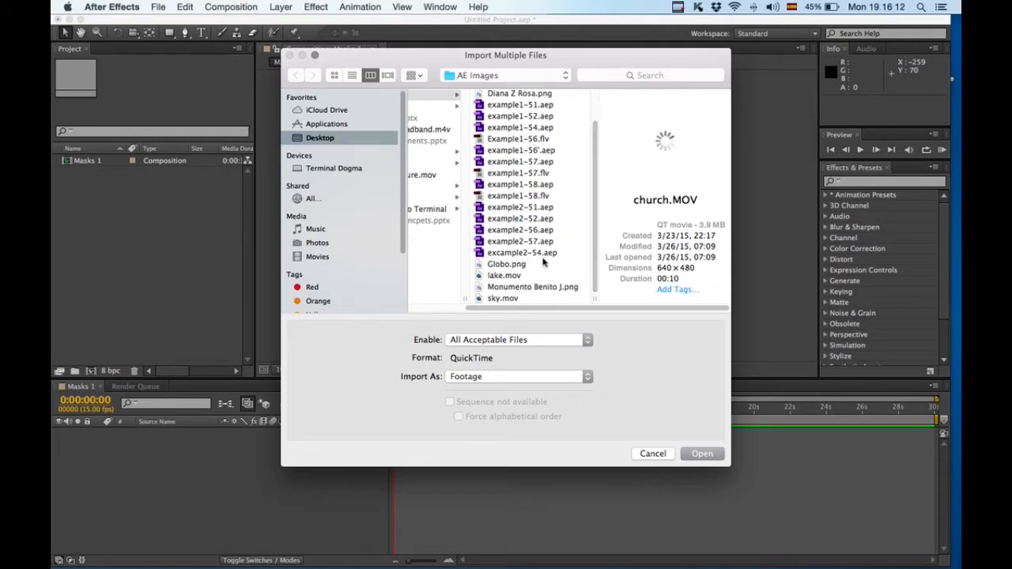
{"action": "left_click", "coordinate": [503, 299]}
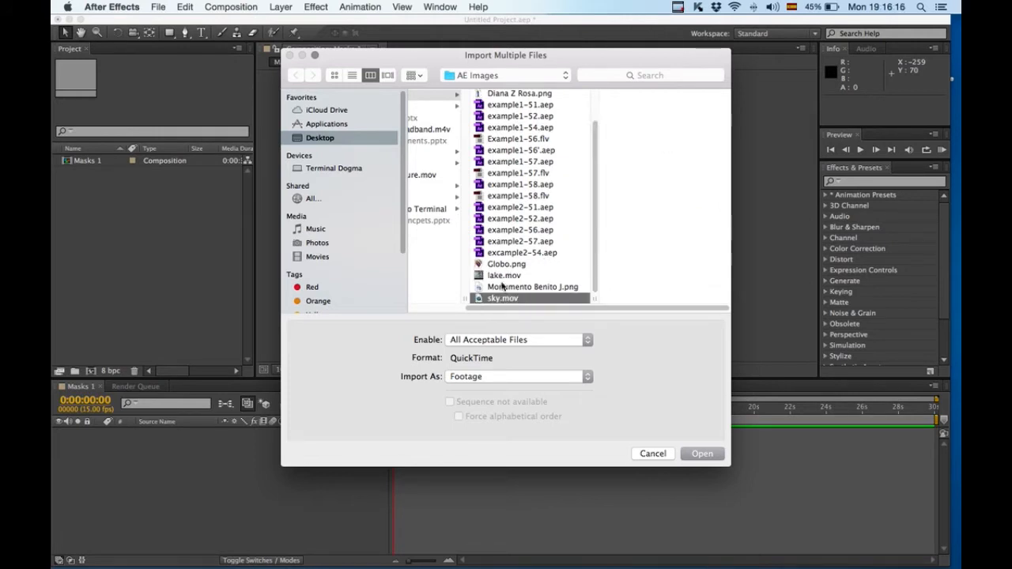
{"action": "left_click", "coordinate": [503, 277], "text": "super"}
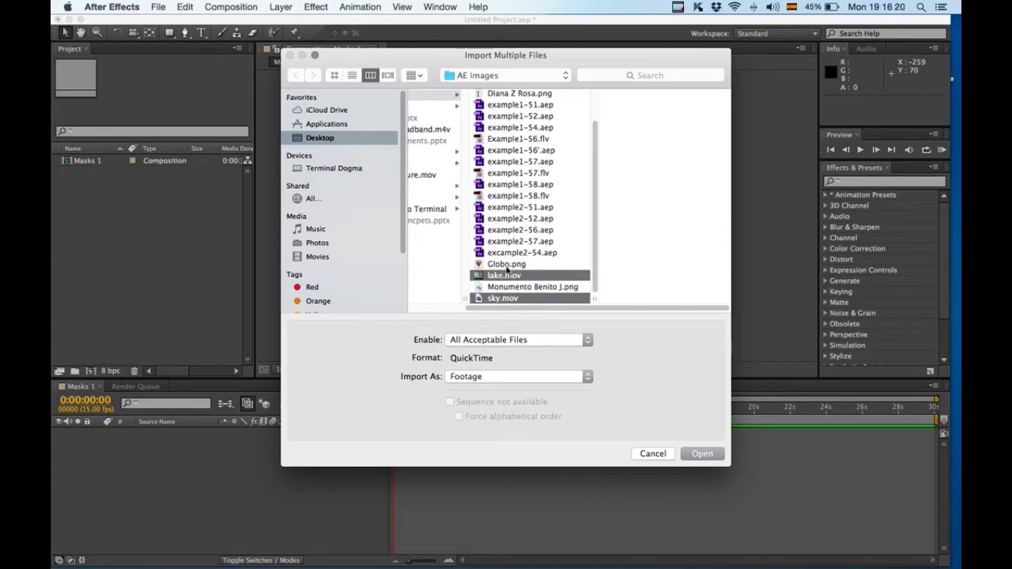
{"action": "left_click", "coordinate": [503, 265], "text": "super"}
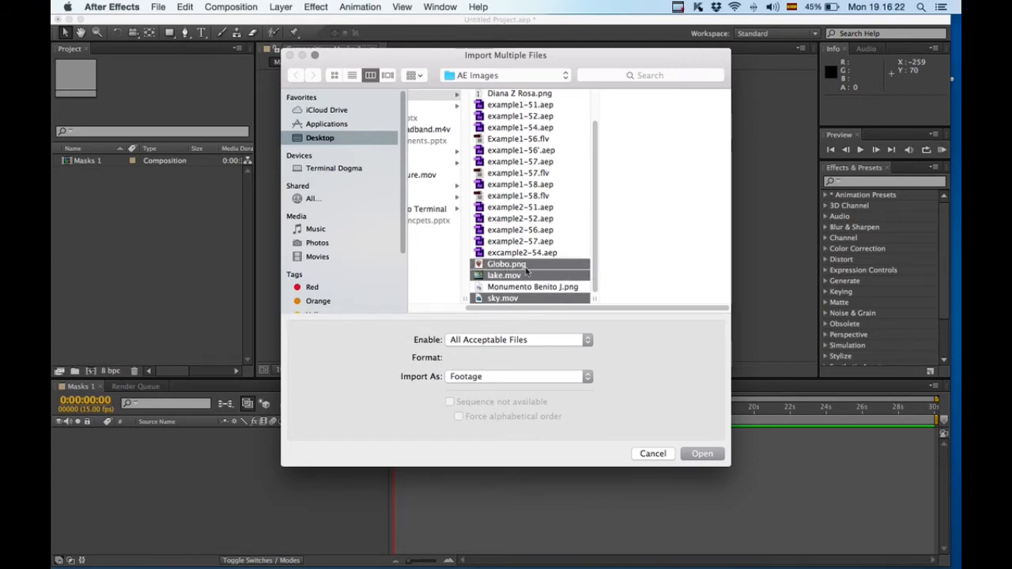
{"action": "left_click_drag", "start_coordinate": [596, 272], "coordinate": [593, 153]}
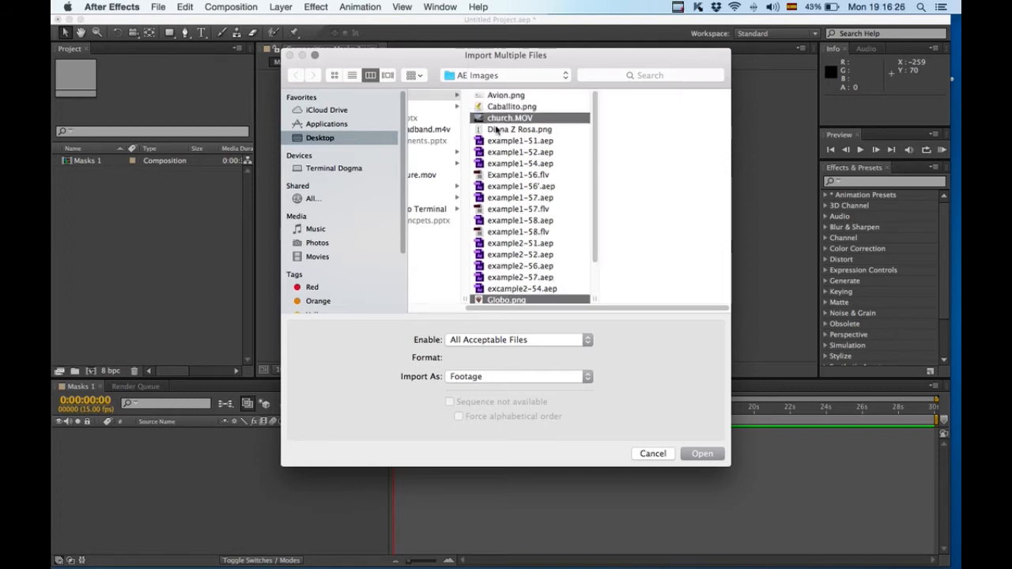
{"action": "left_click", "coordinate": [497, 96], "text": "super"}
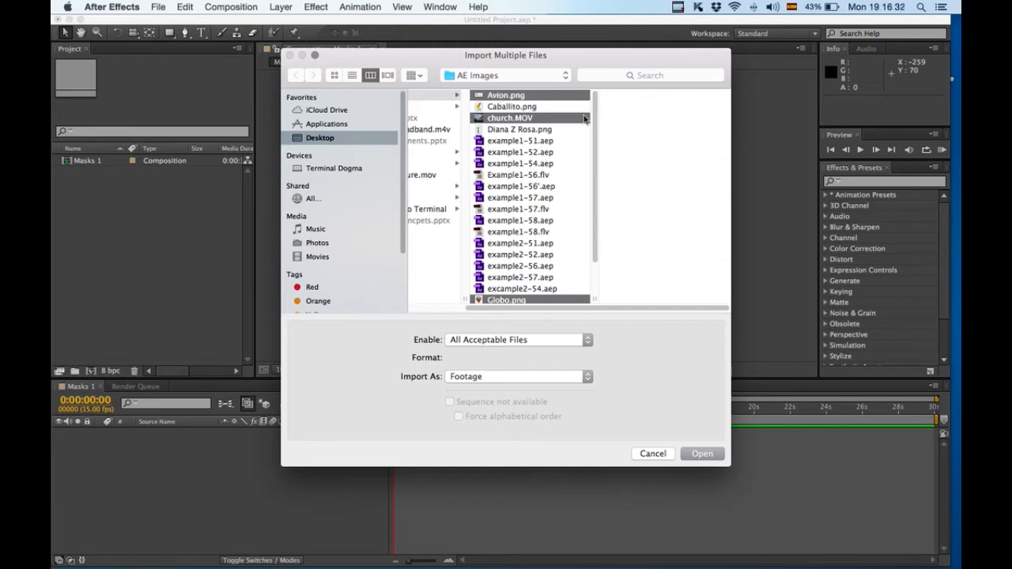
{"action": "scroll", "coordinate": [577, 263], "scroll_direction": "down", "scroll_amount": 3}
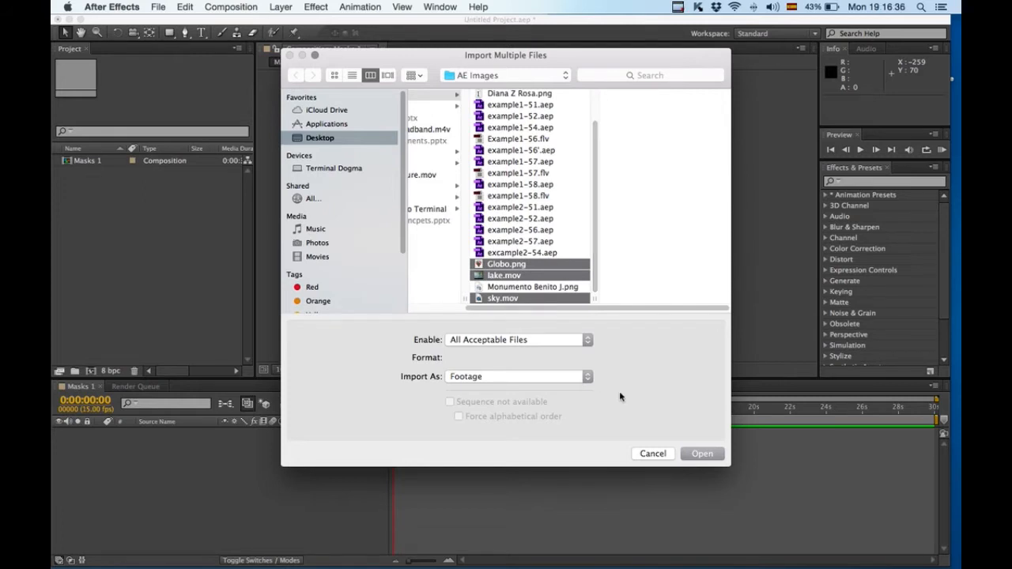
{"action": "left_click", "coordinate": [704, 455]}
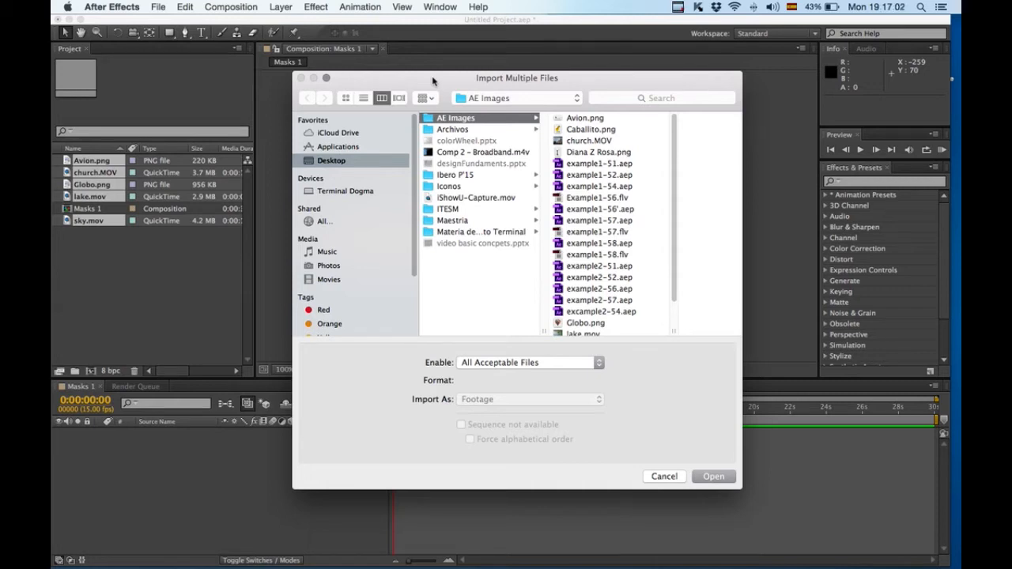
{"action": "left_click", "coordinate": [664, 478]}
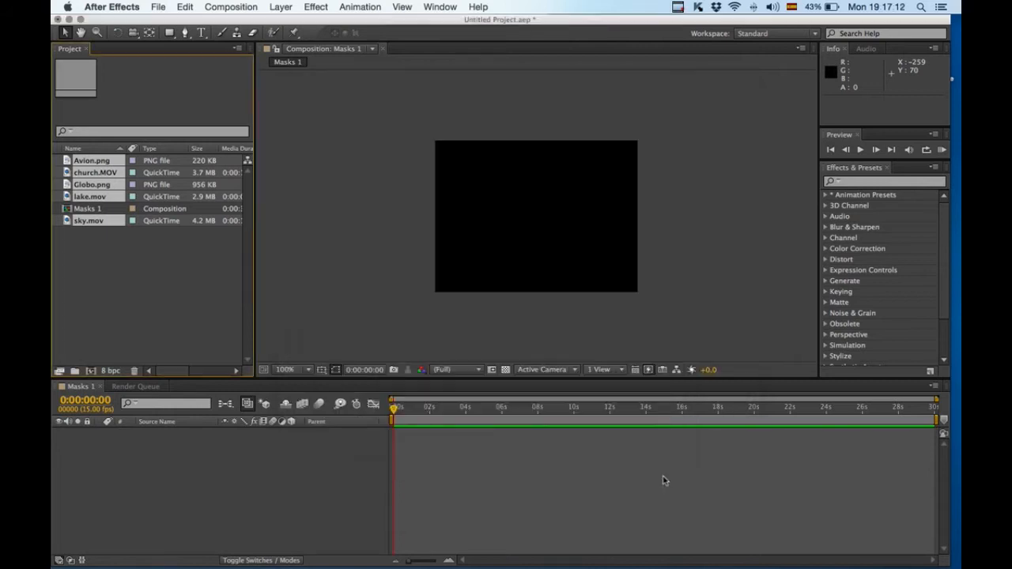
Add the church.MOV footage to the Masks 1 timeline as a layer and deselect it
{"action": "left_click", "coordinate": [110, 287]}
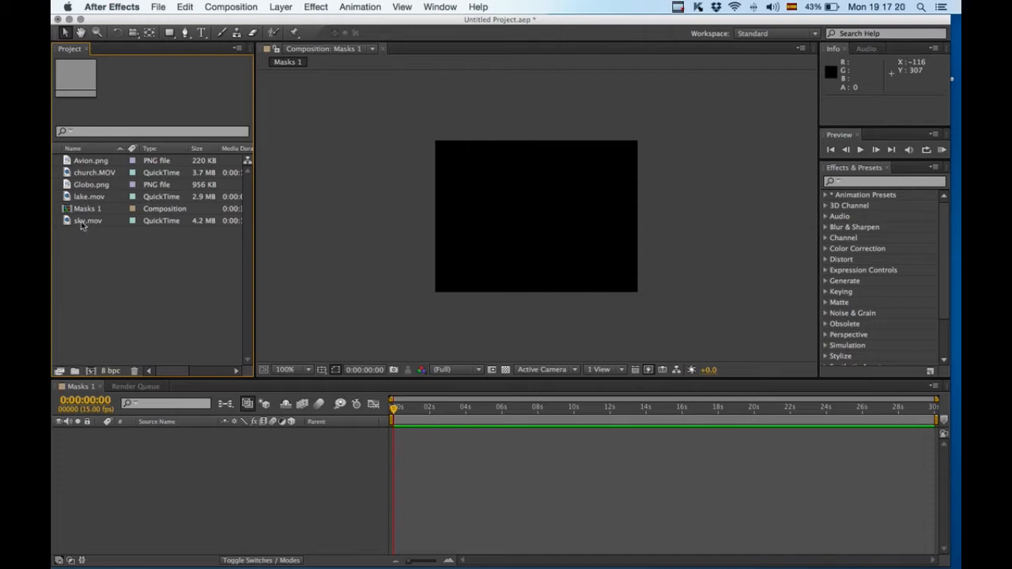
{"action": "left_click_drag", "start_coordinate": [89, 179], "coordinate": [137, 455]}
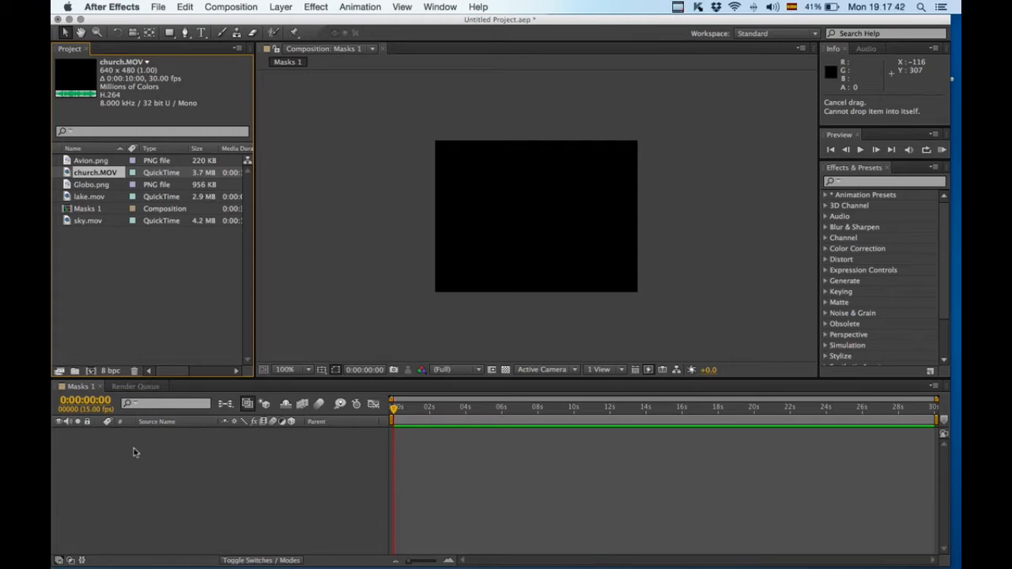
{"action": "left_click", "coordinate": [122, 270]}
{"action": "left_click_drag", "start_coordinate": [79, 175], "coordinate": [156, 470]}
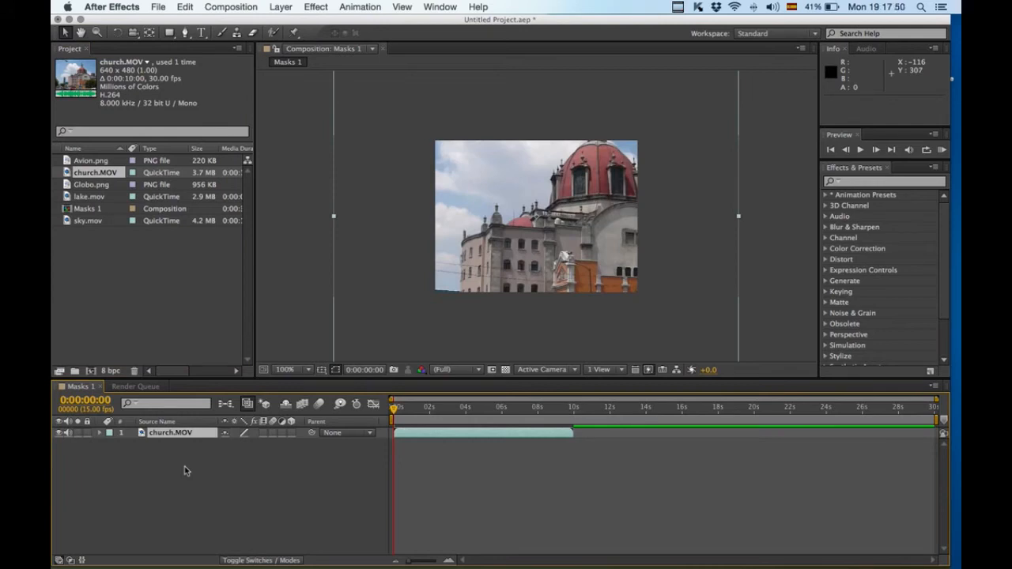
{"action": "left_click", "coordinate": [184, 471]}
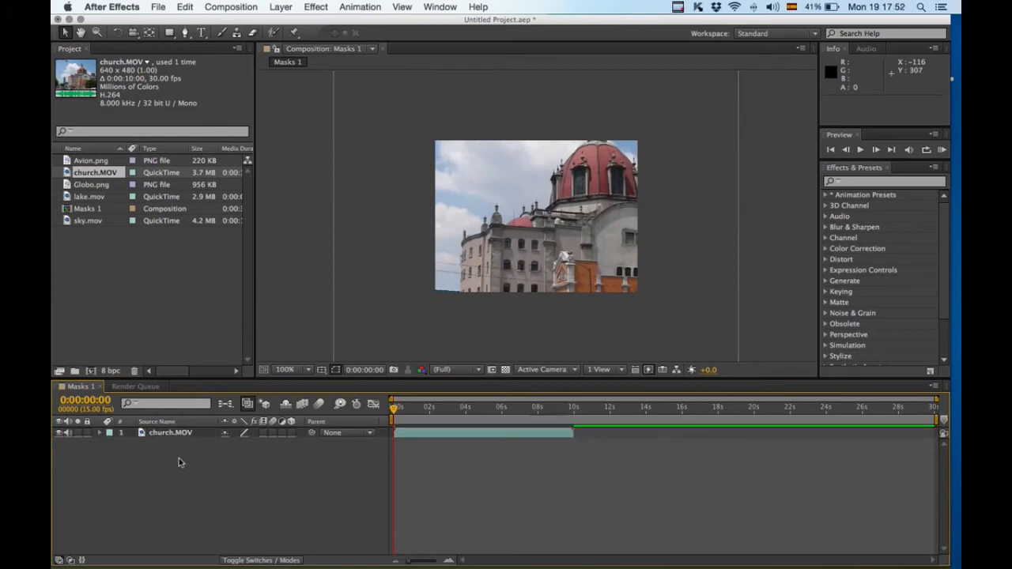
Set the church.MOV layer's scale to 50% in both dimensions and collapse its properties
{"action": "left_click", "coordinate": [100, 436]}
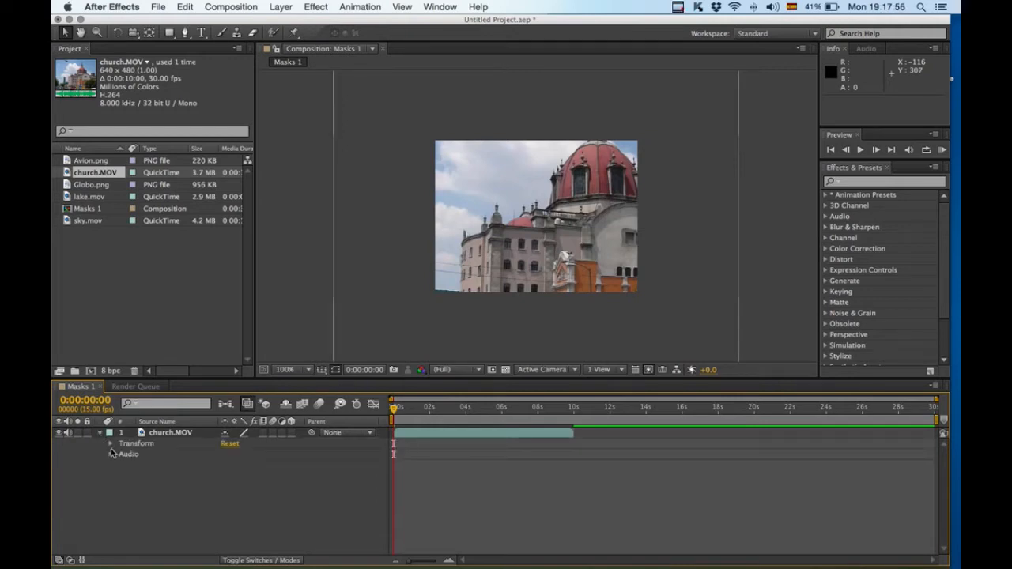
{"action": "left_click", "coordinate": [110, 445]}
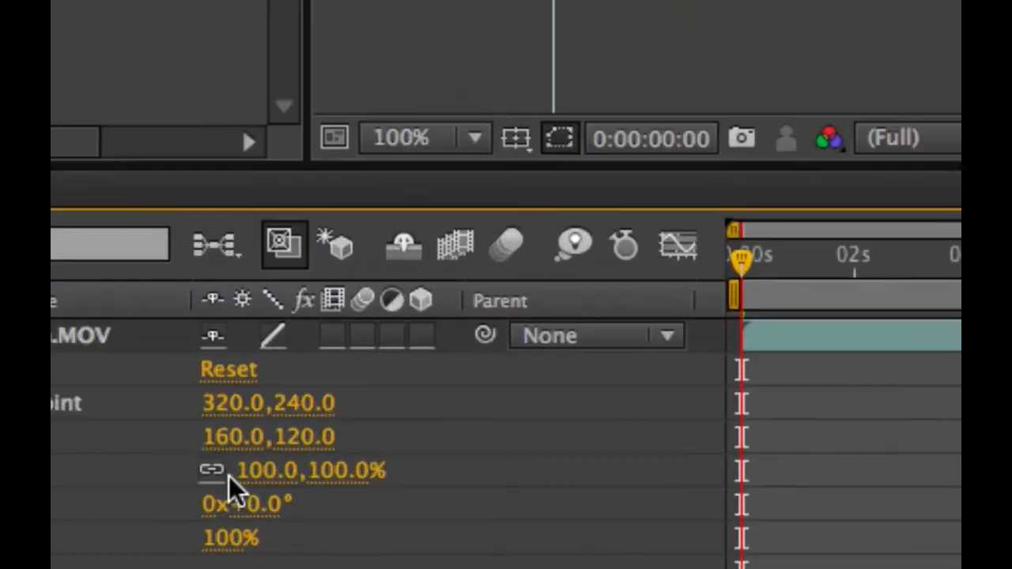
{"action": "left_click", "coordinate": [222, 474]}
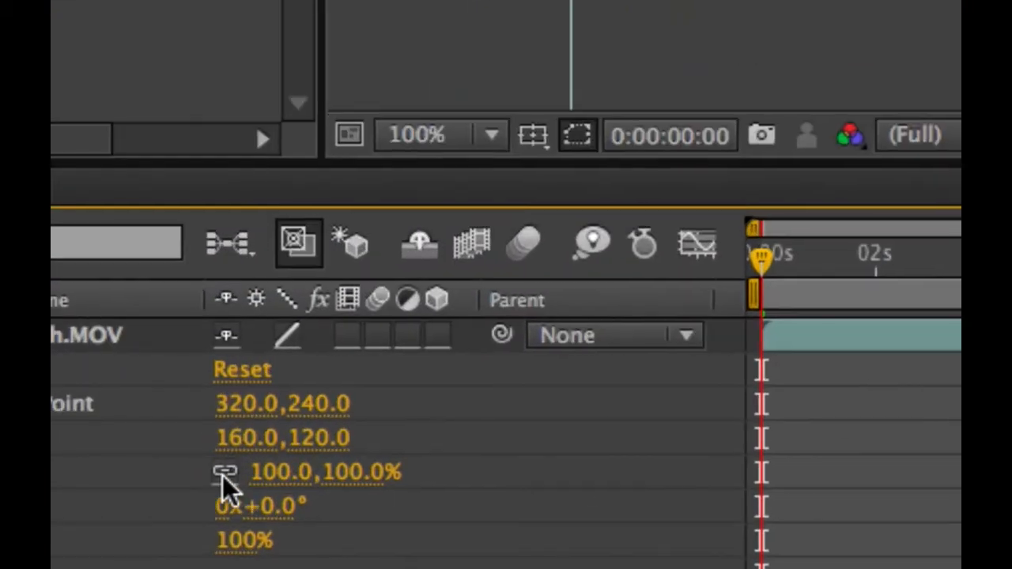
{"action": "left_click", "coordinate": [255, 473]}
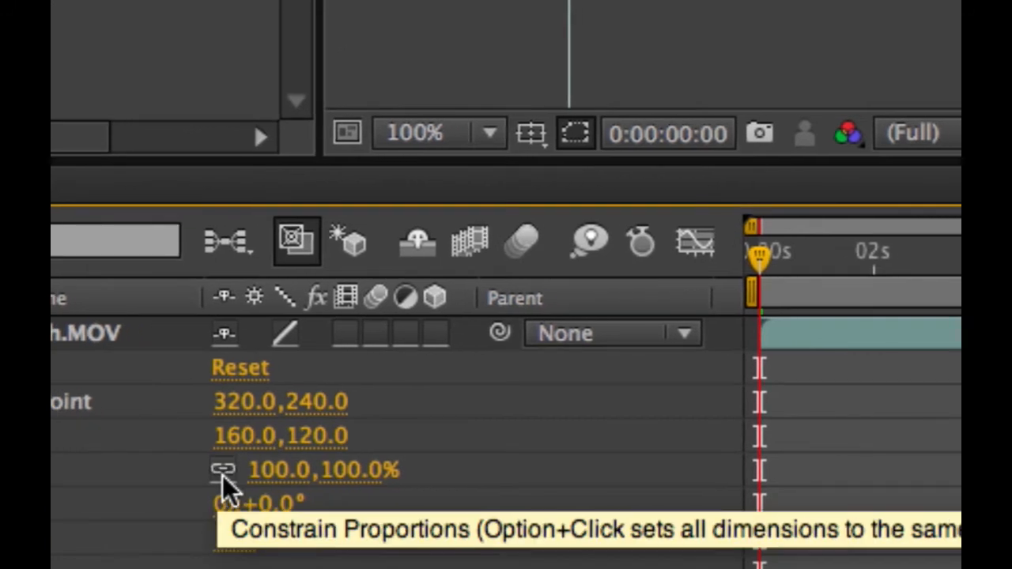
{"action": "left_click", "coordinate": [258, 475]}
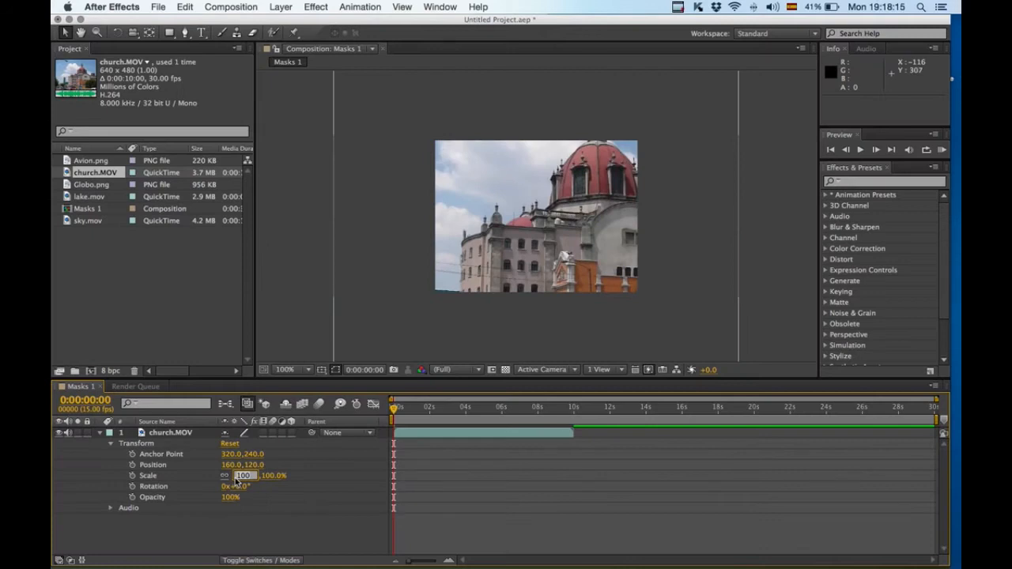
{"action": "type", "text": "50"}
{"action": "key", "text": "Tab"}
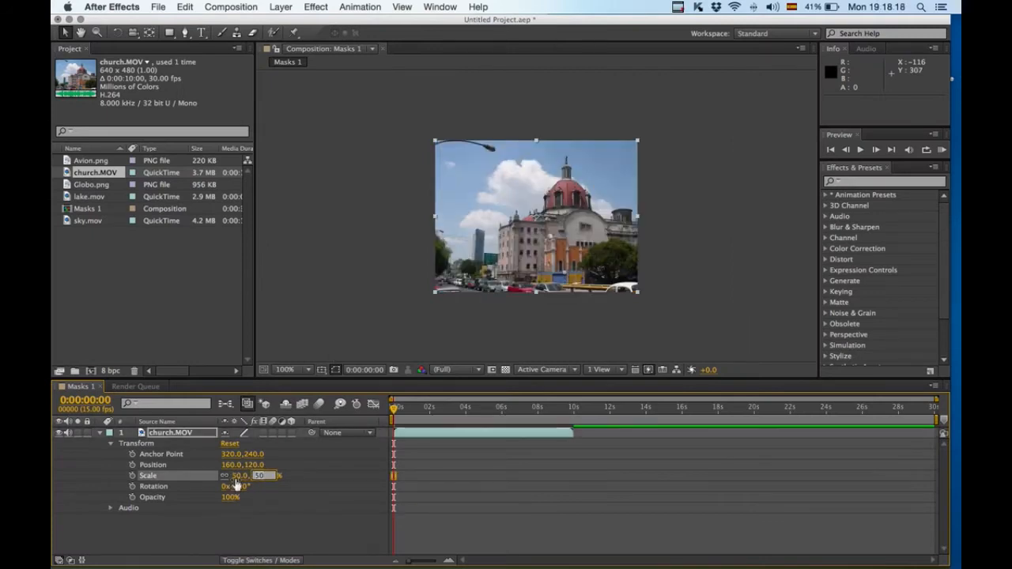
{"action": "left_click", "coordinate": [374, 317]}
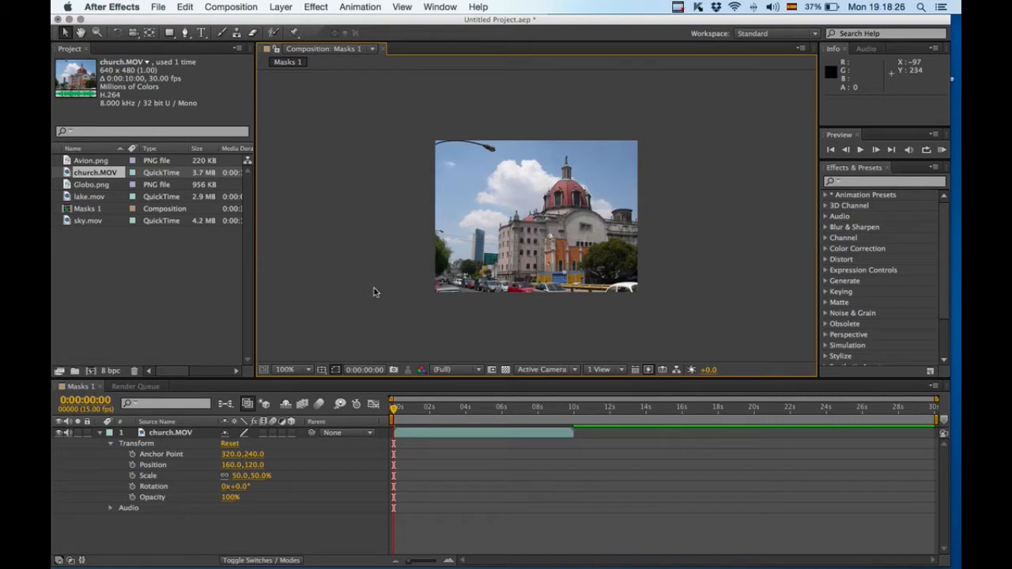
{"action": "left_click", "coordinate": [112, 447]}
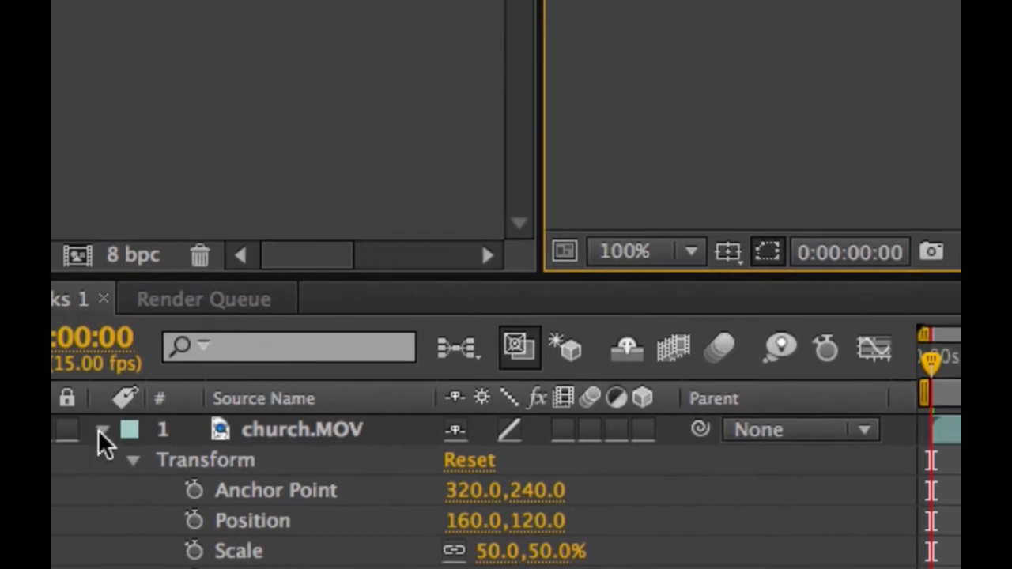
{"action": "left_click", "coordinate": [100, 431]}
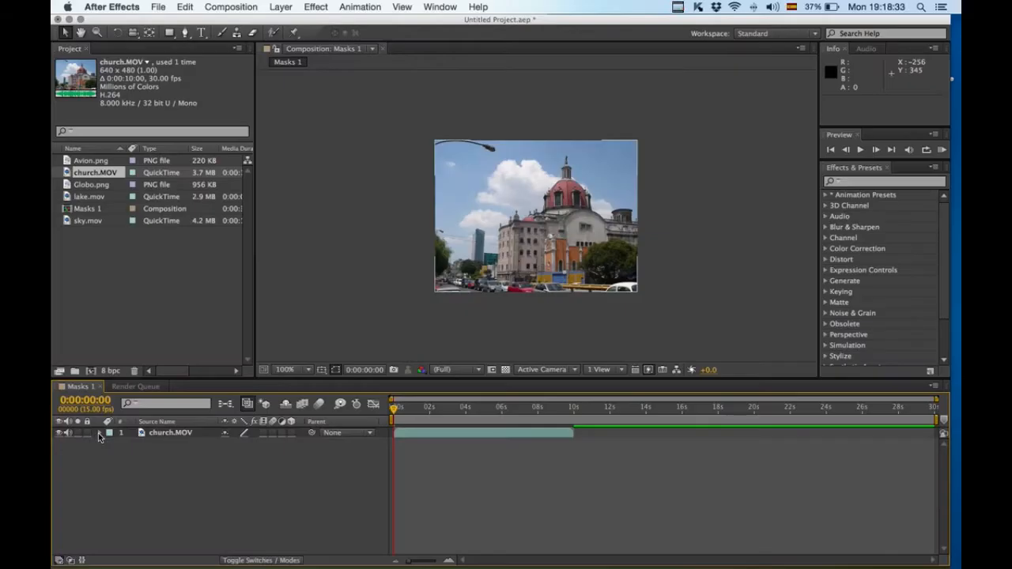
{"action": "left_click", "coordinate": [311, 317]}
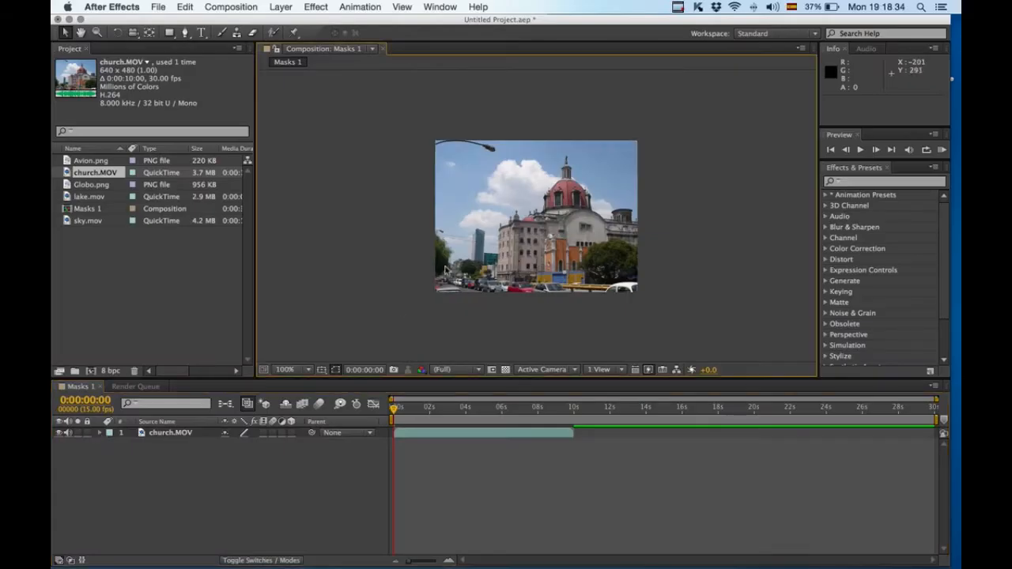
{"action": "left_click_drag", "start_coordinate": [469, 265], "coordinate": [500, 267]}
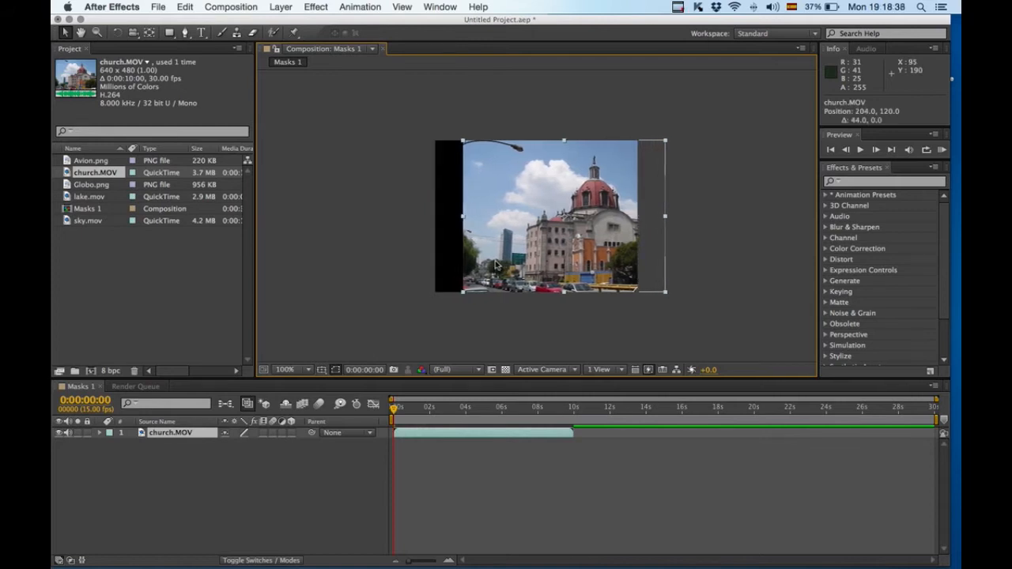
{"action": "key", "text": "cmd+z"}
{"action": "left_click", "coordinate": [348, 256]}
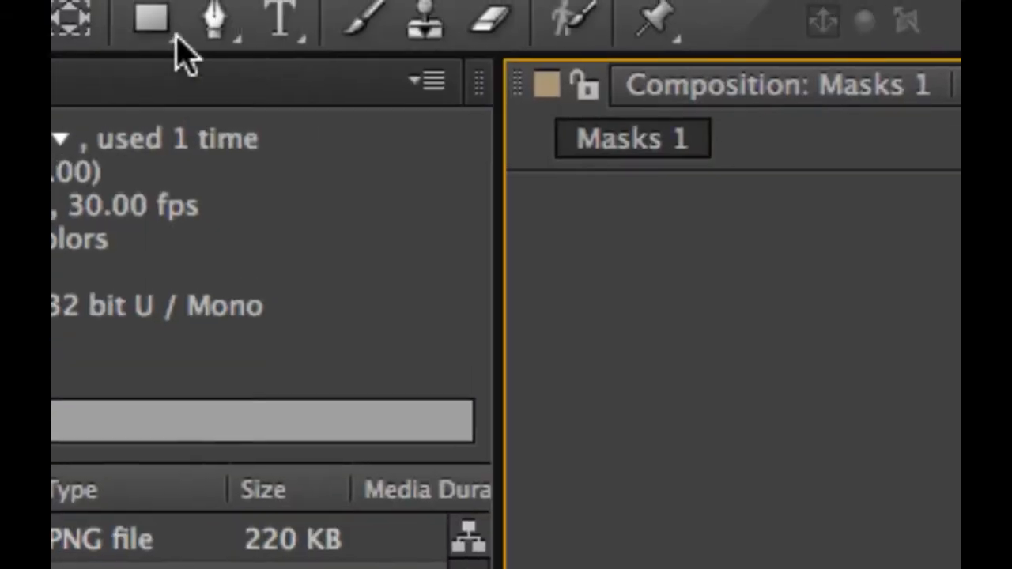
Activate the Pen tool and keep the composition view at 100% magnification
{"action": "left_click", "coordinate": [177, 31]}
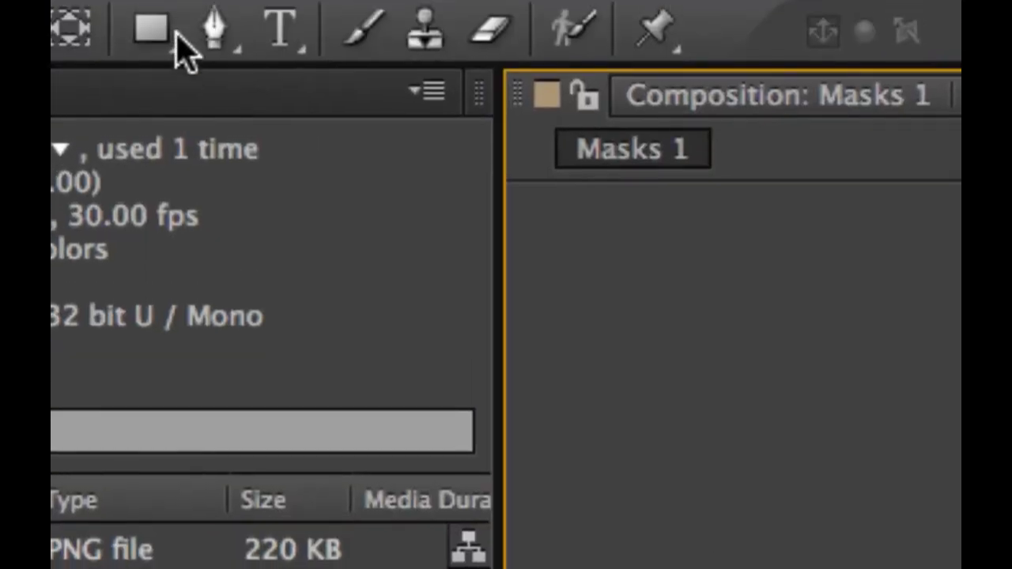
{"action": "left_click", "coordinate": [190, 34]}
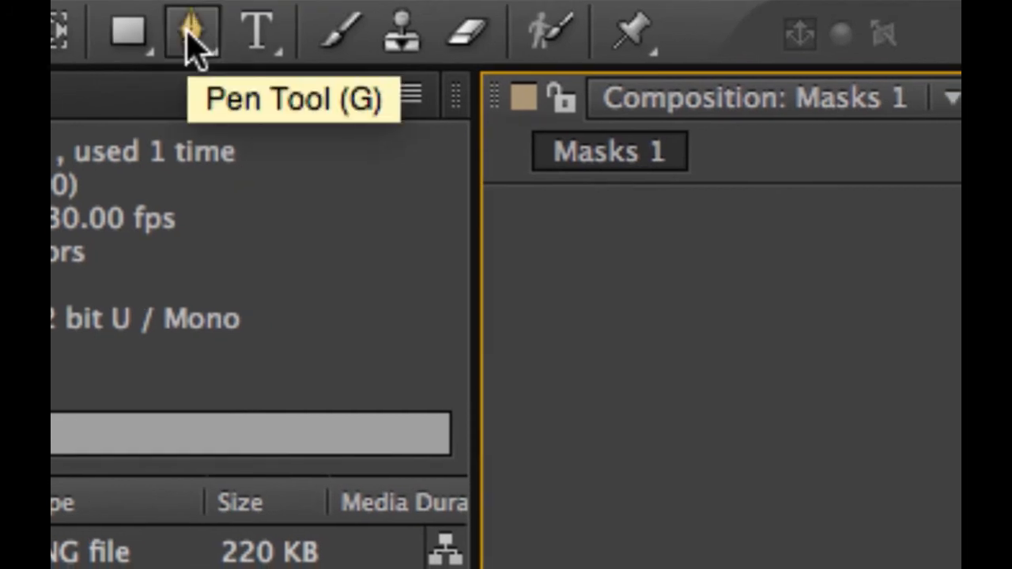
{"action": "left_click", "coordinate": [188, 34]}
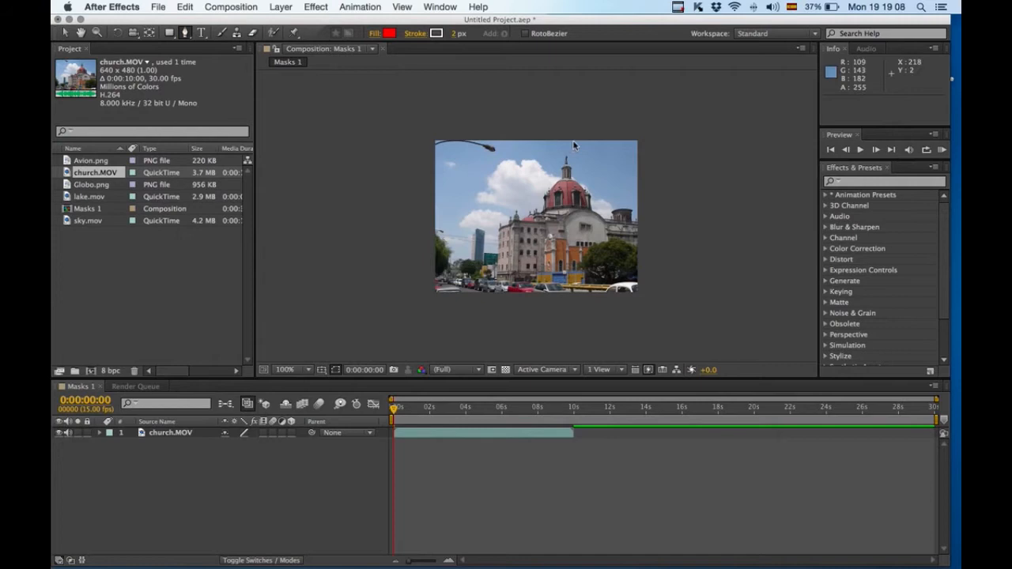
{"action": "key", "text": "period"}
{"action": "mouse_move", "coordinate": [574, 142]}
{"action": "left_mouse_down"}
{"action": "mouse_move", "coordinate": [574, 182]}
{"action": "mouse_move", "coordinate": [575, 118]}
{"action": "mouse_move", "coordinate": [575, 152]}
{"action": "left_mouse_up"}
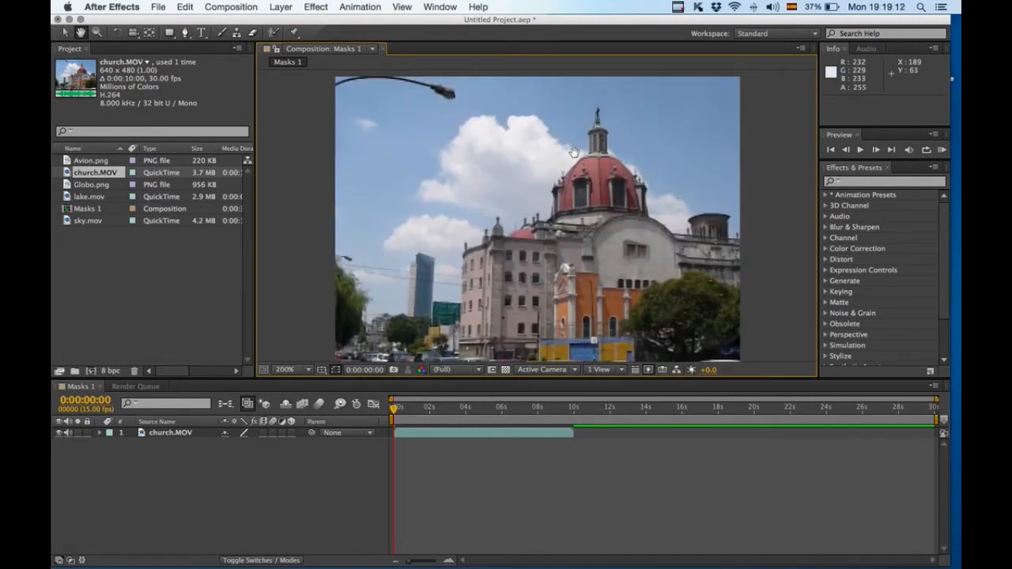
{"action": "key", "text": "comma"}
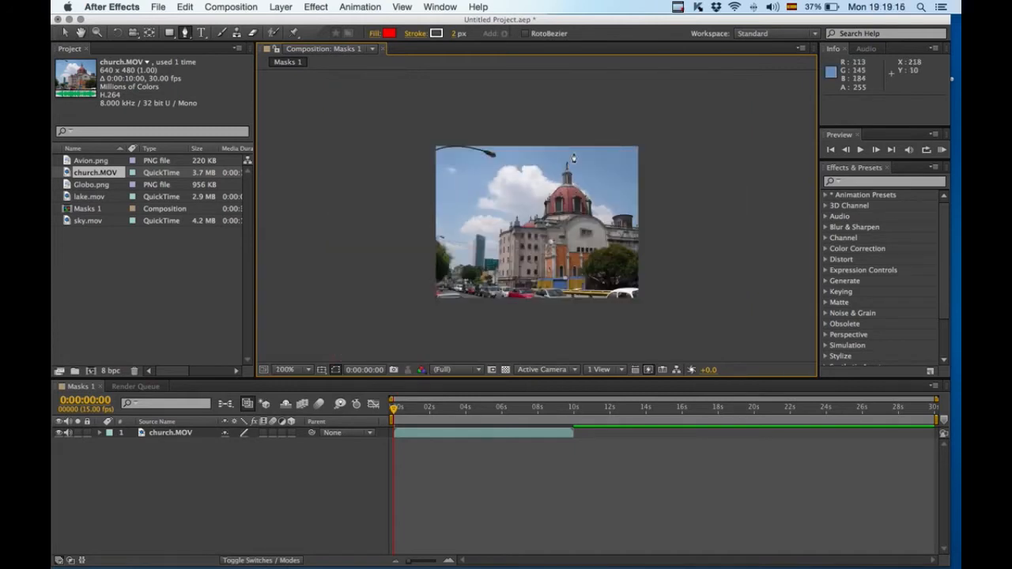
{"action": "left_click", "coordinate": [536, 139]}
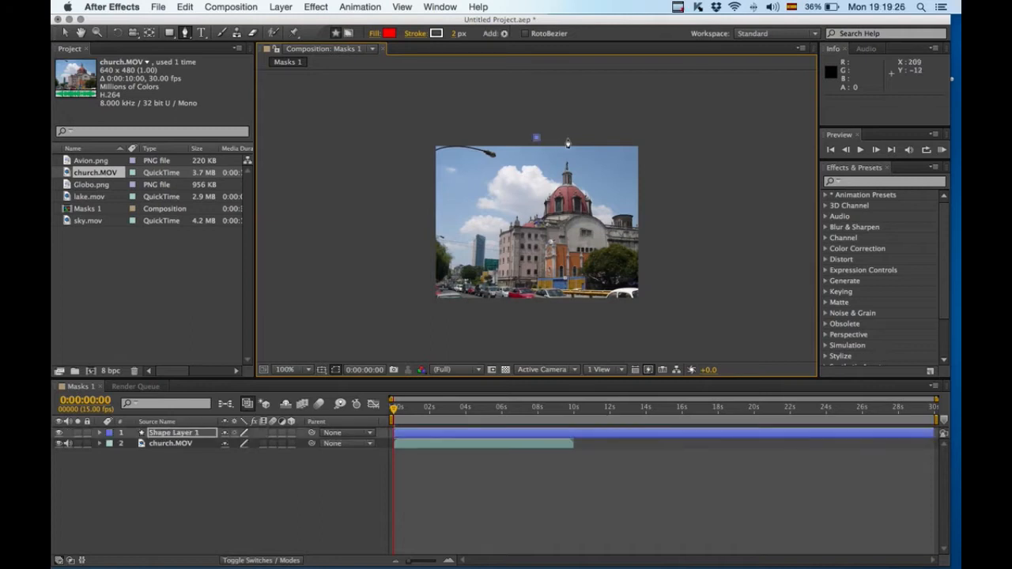
{"action": "key", "text": "super+z"}
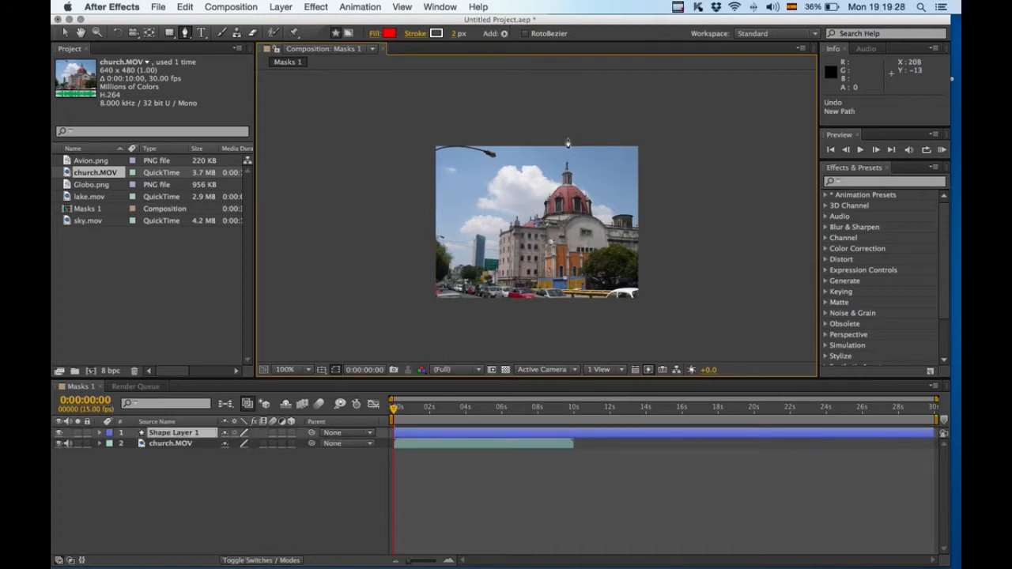
{"action": "key", "text": "super+z"}
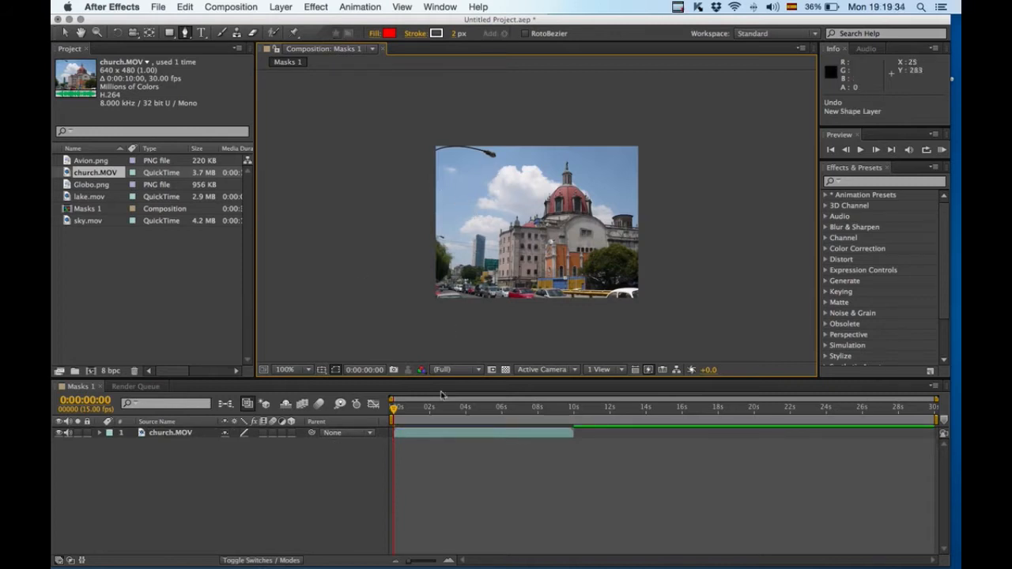
Draw a closed four-point rectangular mask on the church.MOV layer around the dome, extending past the frame's upper and lower edges
{"action": "left_click", "coordinate": [159, 435]}
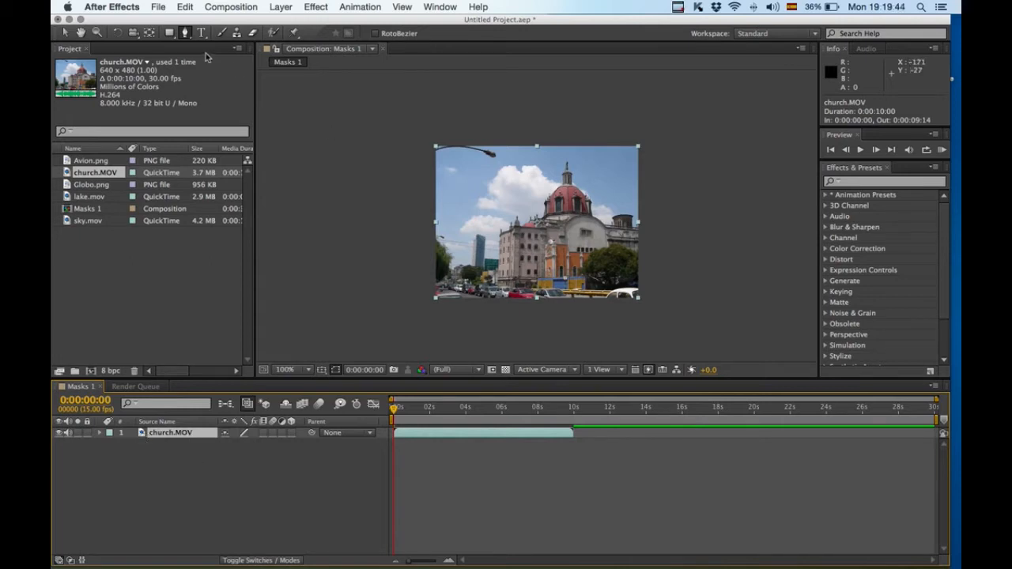
{"action": "left_click", "coordinate": [535, 137]}
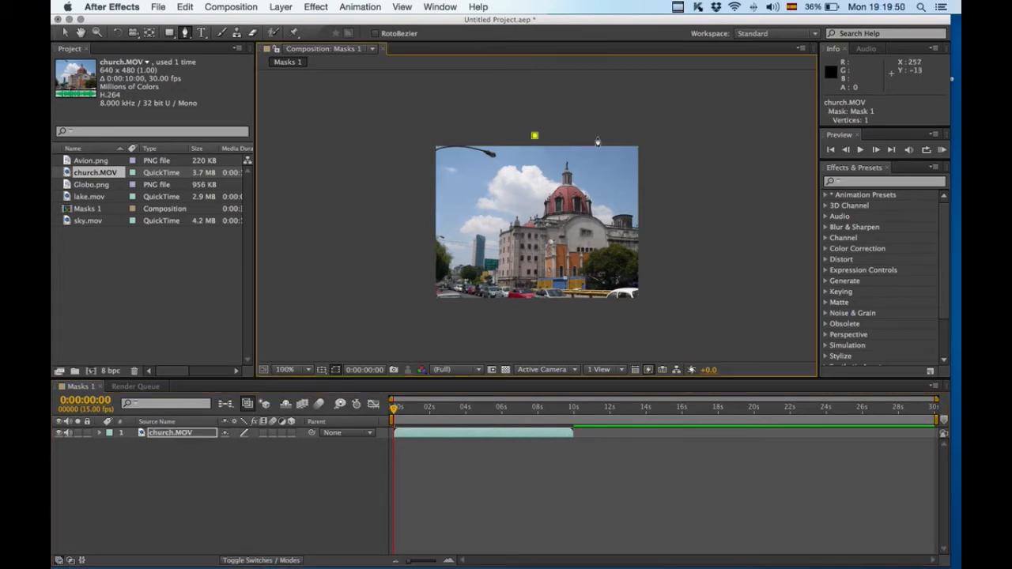
{"action": "left_click", "coordinate": [597, 136]}
{"action": "left_click", "coordinate": [597, 305]}
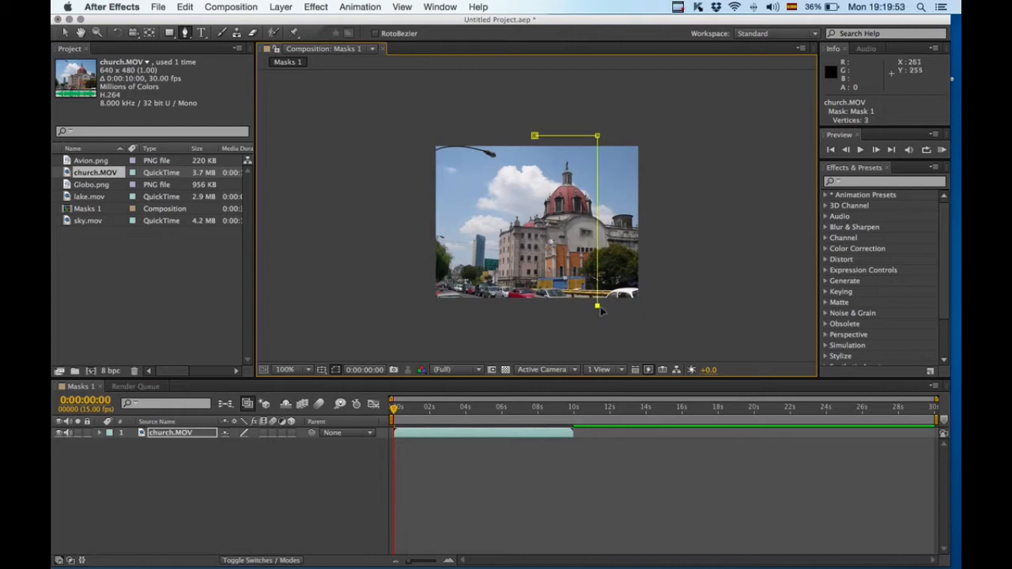
{"action": "left_click", "coordinate": [535, 306]}
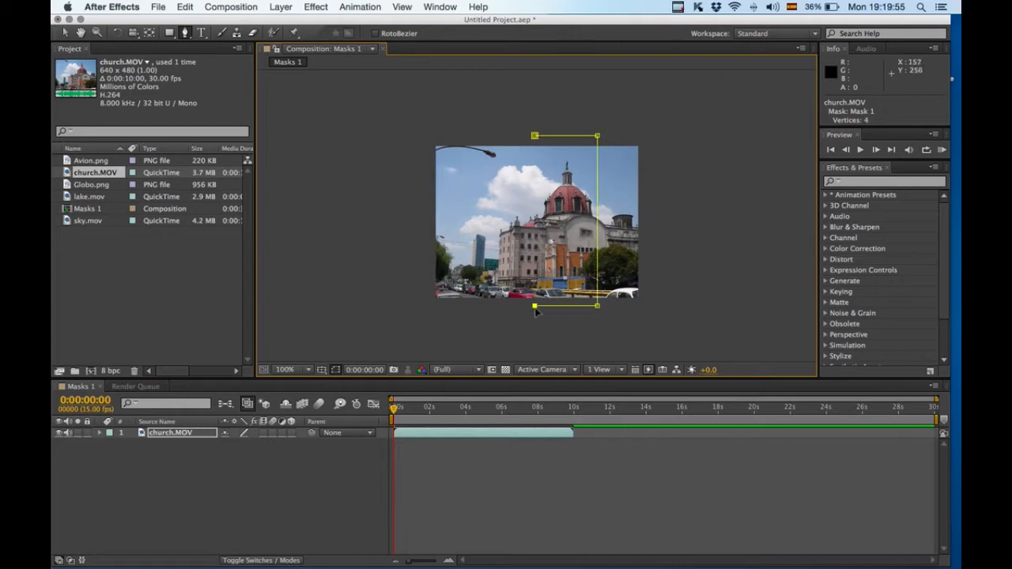
{"action": "left_click", "coordinate": [535, 136]}
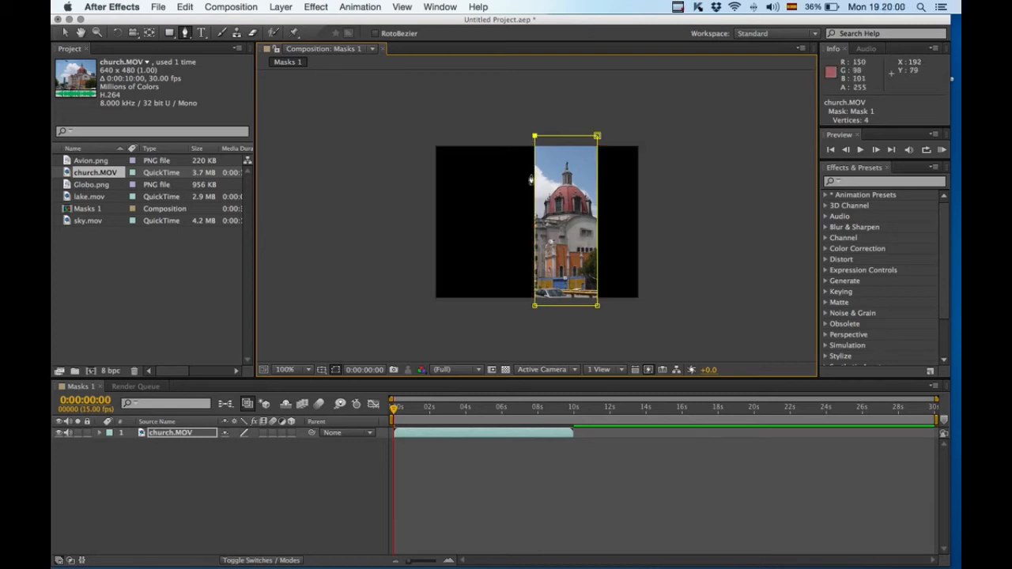
Move the masked church layer with the Selection tool to the right edge of the composition and deselect it
{"action": "key", "text": "v"}
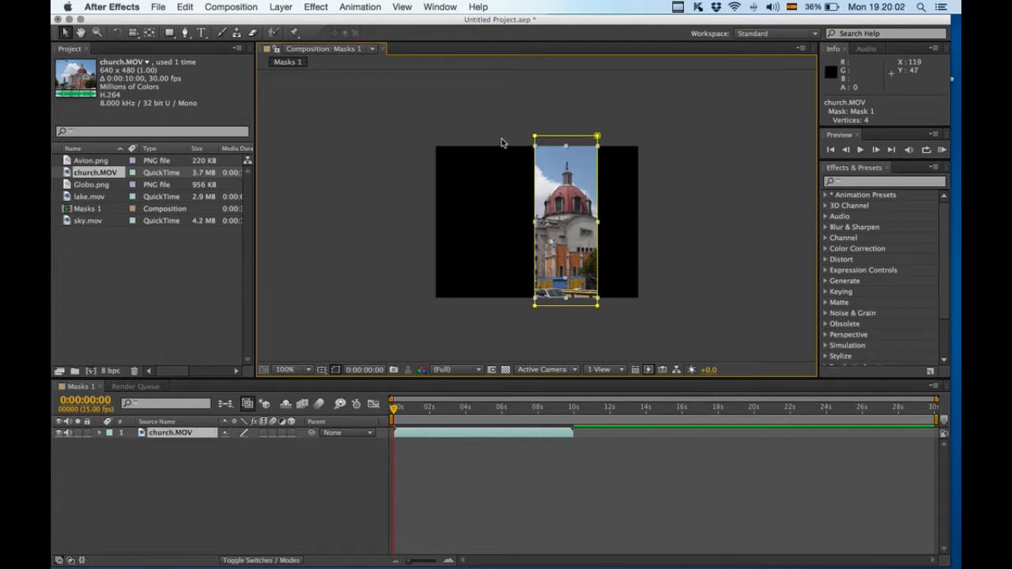
{"action": "left_click", "coordinate": [502, 143]}
{"action": "left_click", "coordinate": [559, 209]}
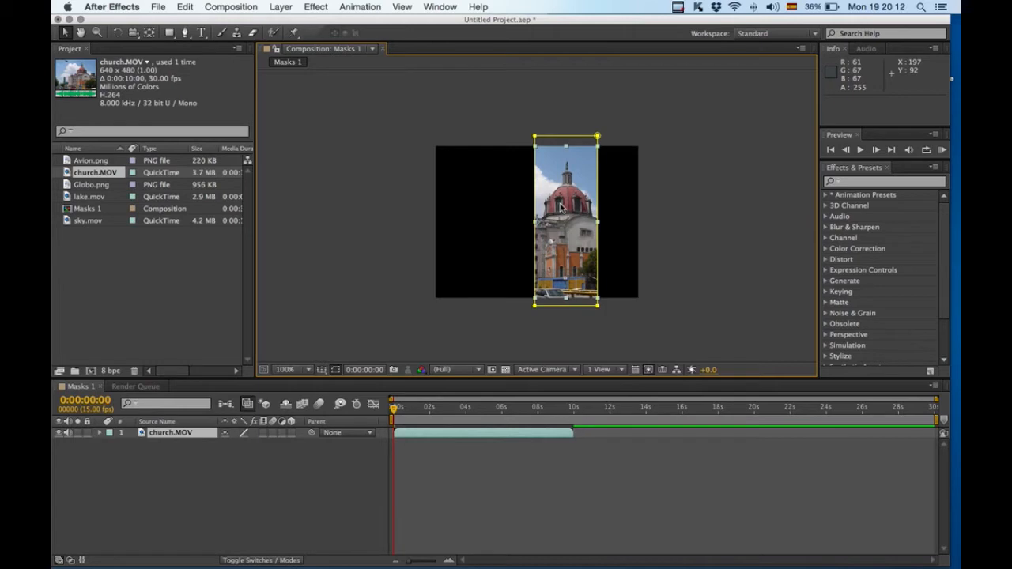
{"action": "left_click", "coordinate": [499, 119]}
{"action": "left_click_drag", "start_coordinate": [565, 240], "coordinate": [603, 249]}
{"action": "left_click", "coordinate": [657, 258]}
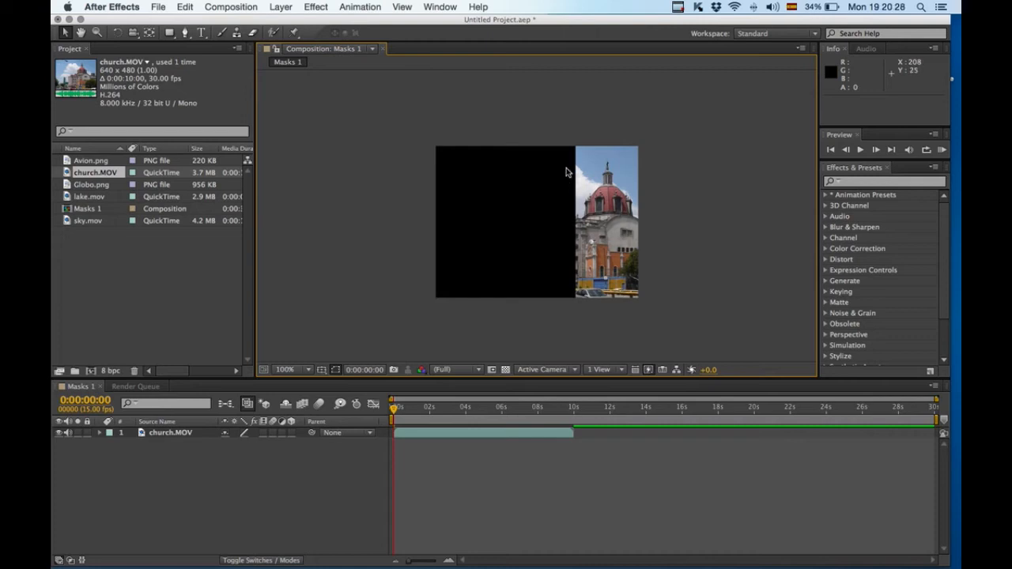
Widen the church mask by moving its two left vertices slightly left and its two right vertices slightly right
{"action": "left_click", "coordinate": [580, 185]}
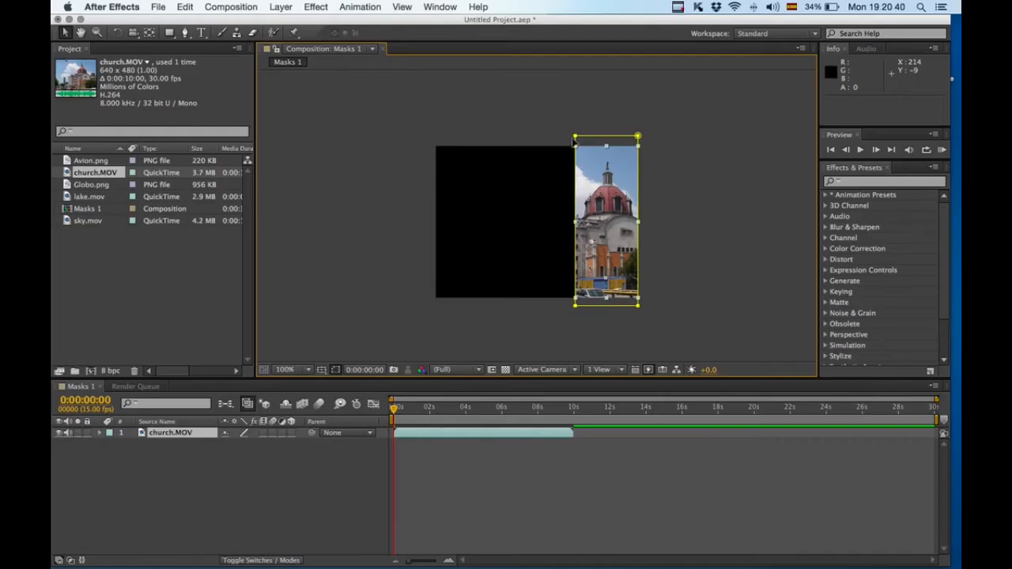
{"action": "left_click", "coordinate": [576, 138]}
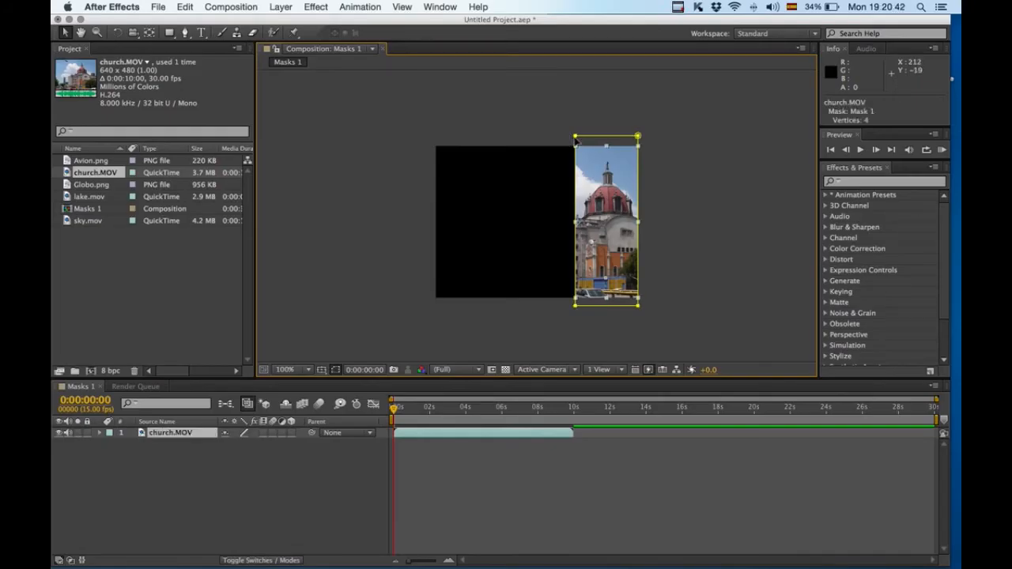
{"action": "left_click", "coordinate": [576, 137]}
{"action": "left_click", "coordinate": [577, 307], "text": "shift"}
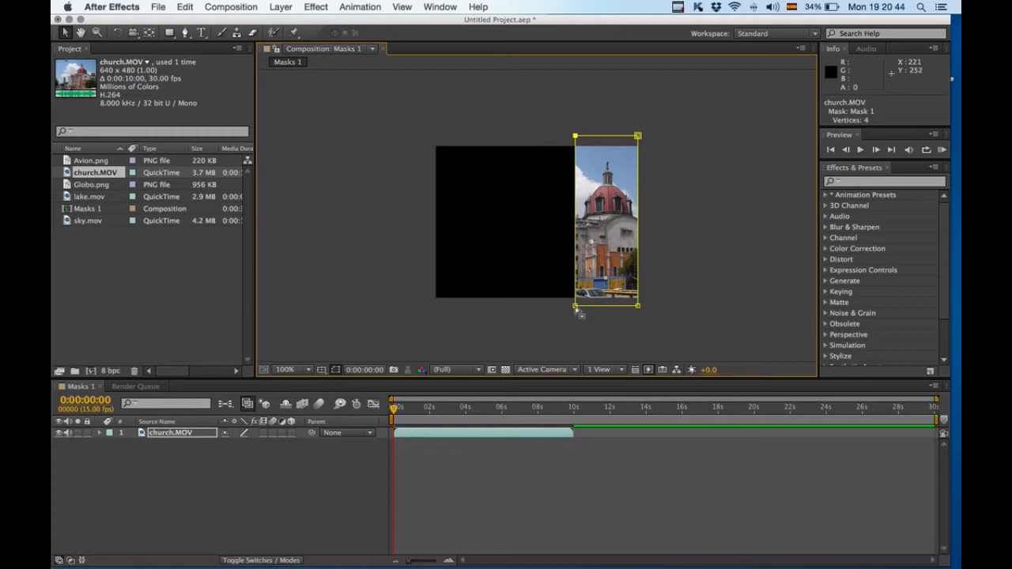
{"action": "left_click_drag", "start_coordinate": [576, 292], "coordinate": [570, 292]}
{"action": "left_click", "coordinate": [638, 307]}
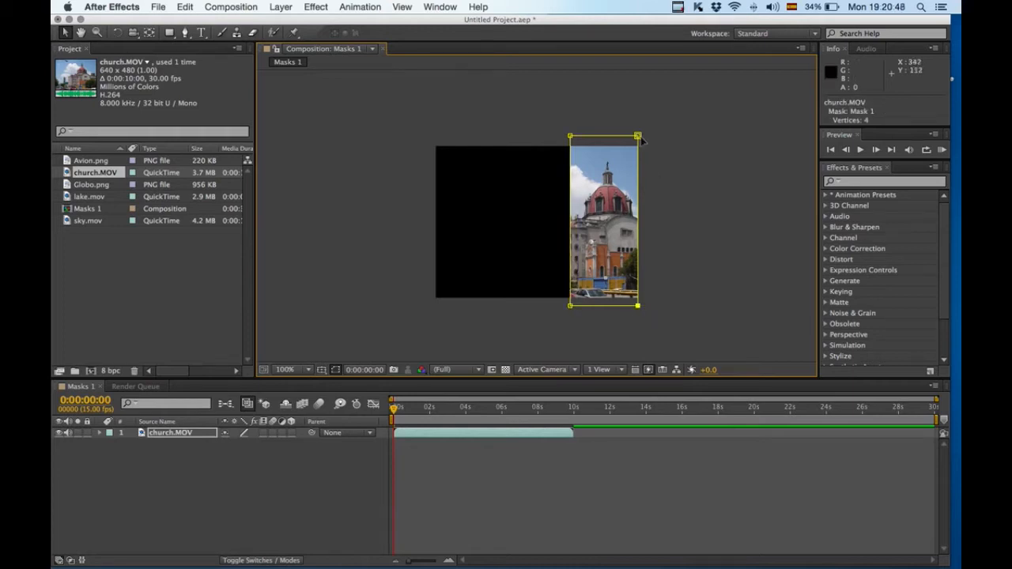
{"action": "left_click_drag", "start_coordinate": [639, 137], "coordinate": [645, 138]}
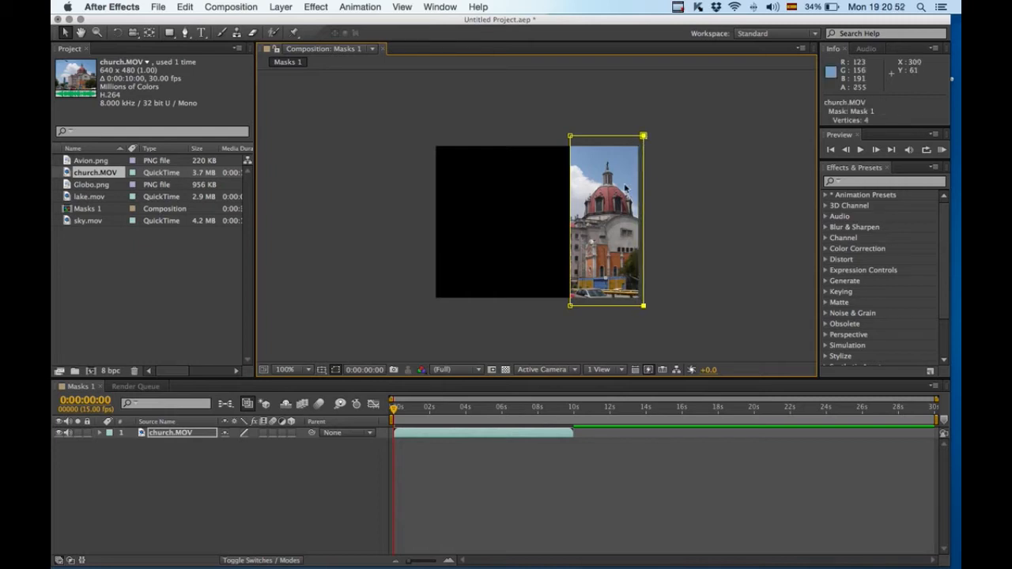
{"action": "left_click", "coordinate": [678, 203]}
Shift the masked church layer about 10 px left to align the mask with the composition's right edge, and deselect it
{"action": "left_click_drag", "start_coordinate": [633, 158], "coordinate": [625, 158]}
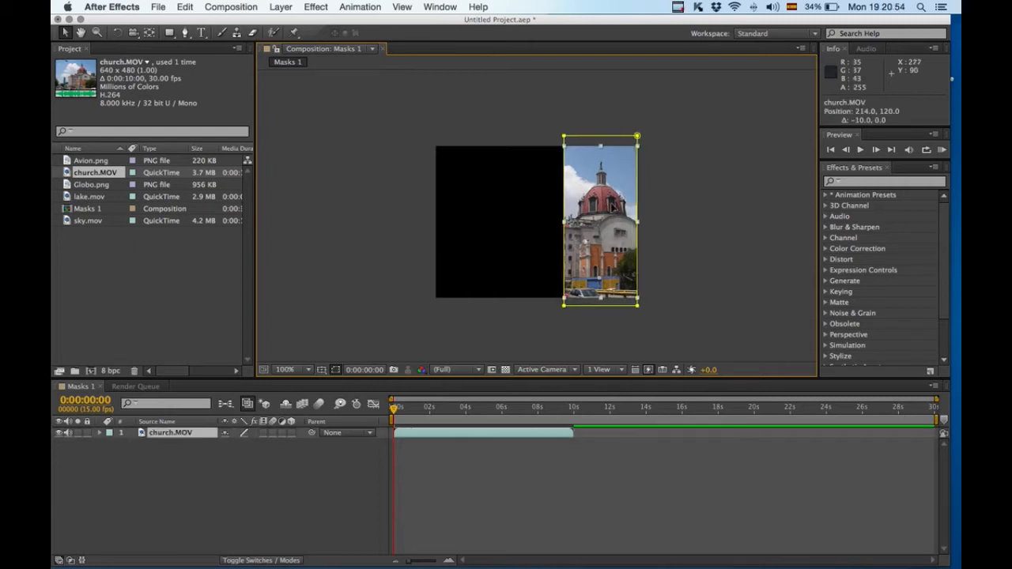
{"action": "left_click_drag", "start_coordinate": [623, 210], "coordinate": [622, 210]}
{"action": "left_click", "coordinate": [671, 220]}
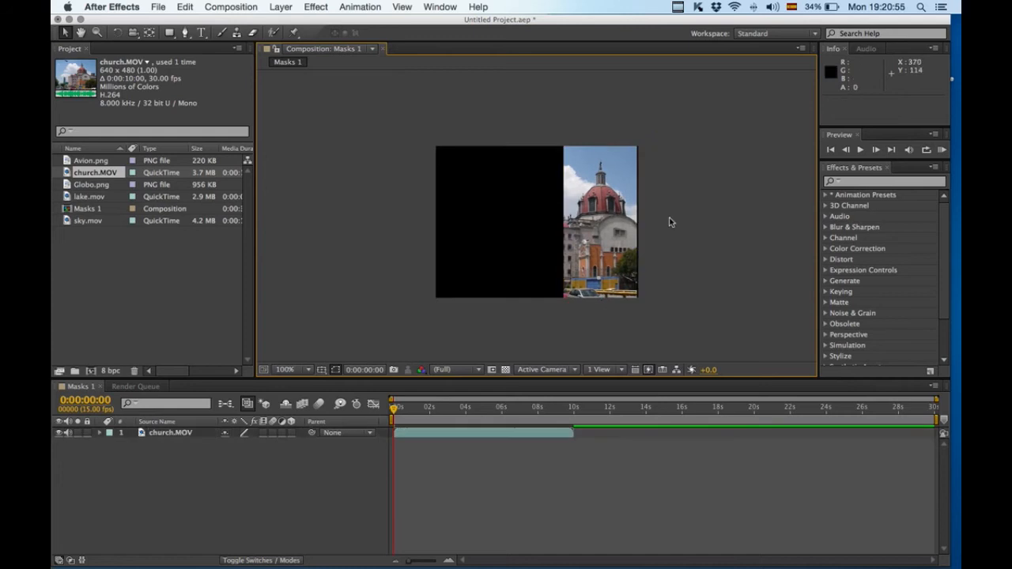
Nudge the masked church layer slightly right until it is flush with the composition's right edge, and deselect it
{"action": "left_click", "coordinate": [618, 226]}
{"action": "left_click_drag", "start_coordinate": [618, 229], "coordinate": [620, 229]}
{"action": "left_click", "coordinate": [759, 197]}
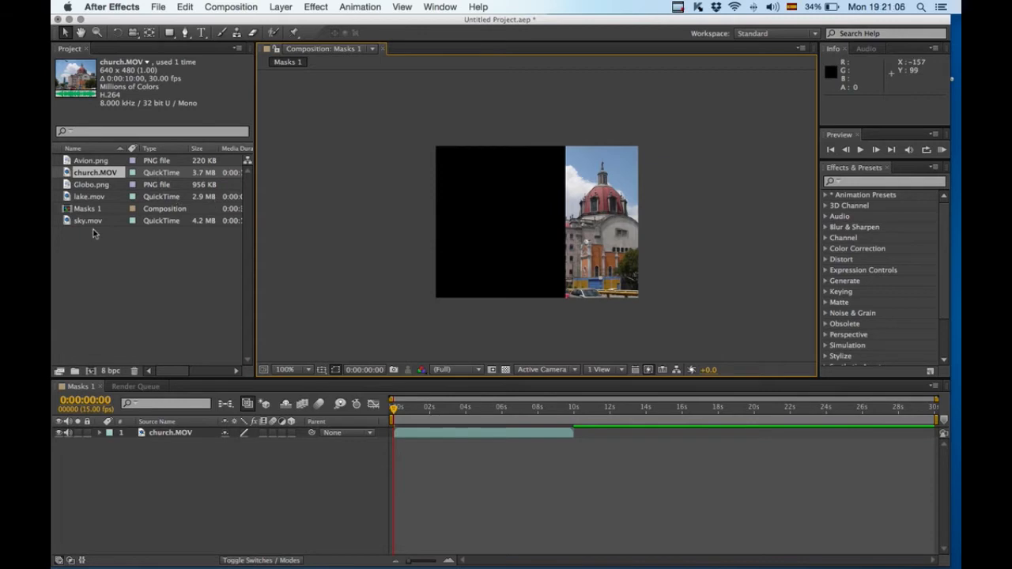
Add lake.mov to the Masks 1 timeline as a layer beneath church.MOV
{"action": "left_click", "coordinate": [67, 208]}
{"action": "left_click", "coordinate": [67, 197]}
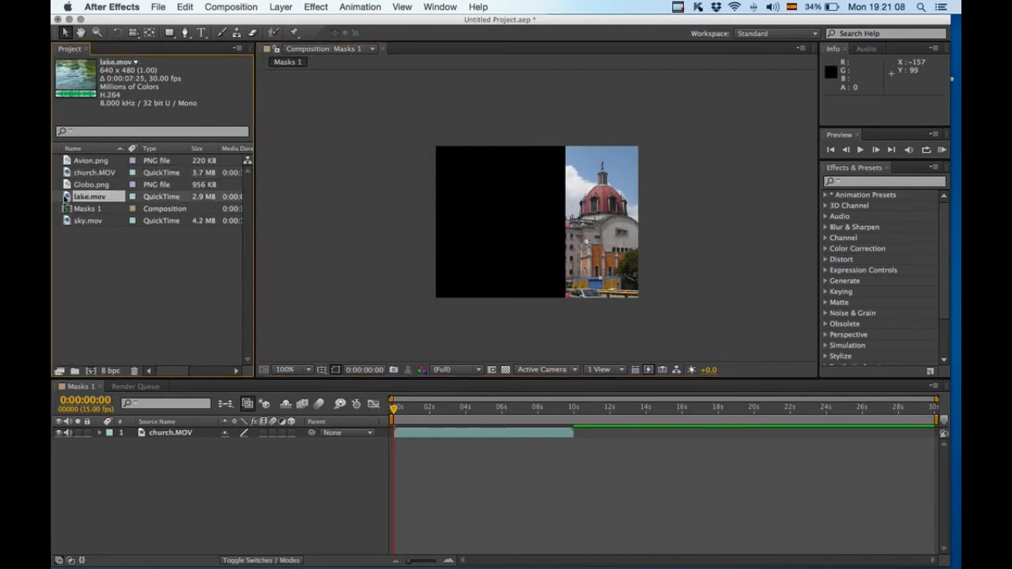
{"action": "left_click_drag", "start_coordinate": [66, 202], "coordinate": [119, 482]}
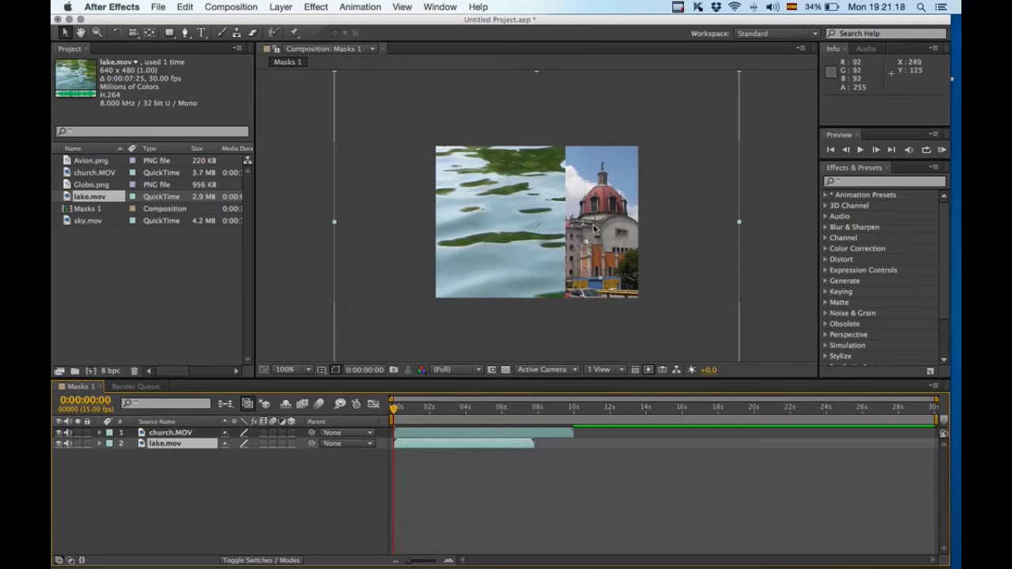
Set the scale of the lake.mov layer to 50% so it fits the composition
{"action": "left_click", "coordinate": [100, 445]}
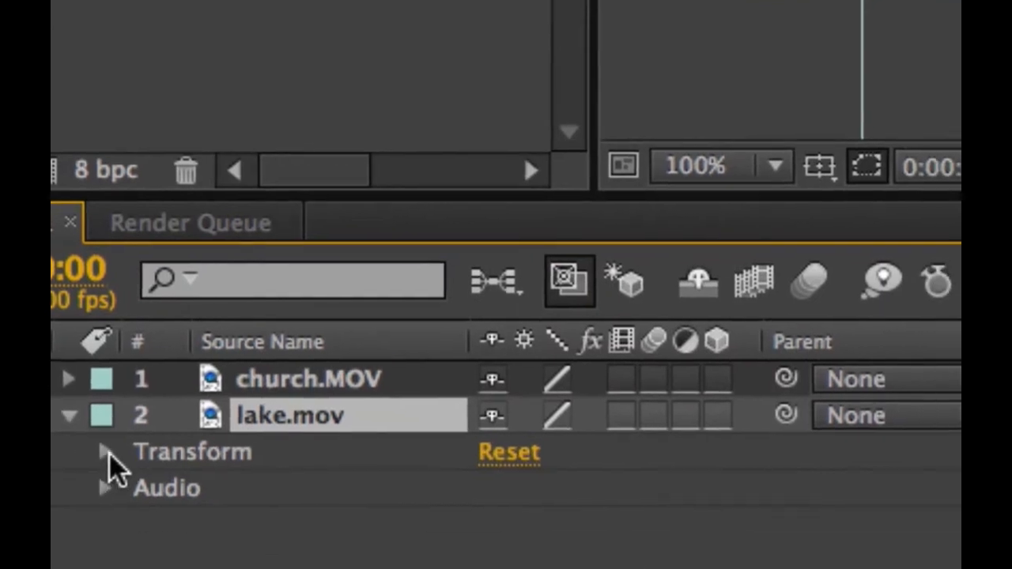
{"action": "left_click", "coordinate": [141, 479]}
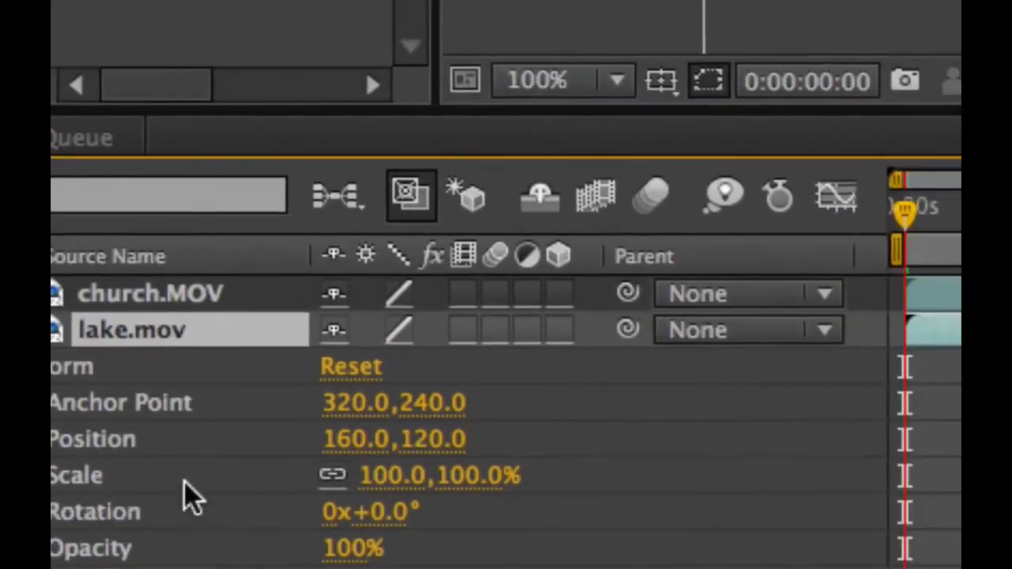
{"action": "left_click", "coordinate": [320, 478]}
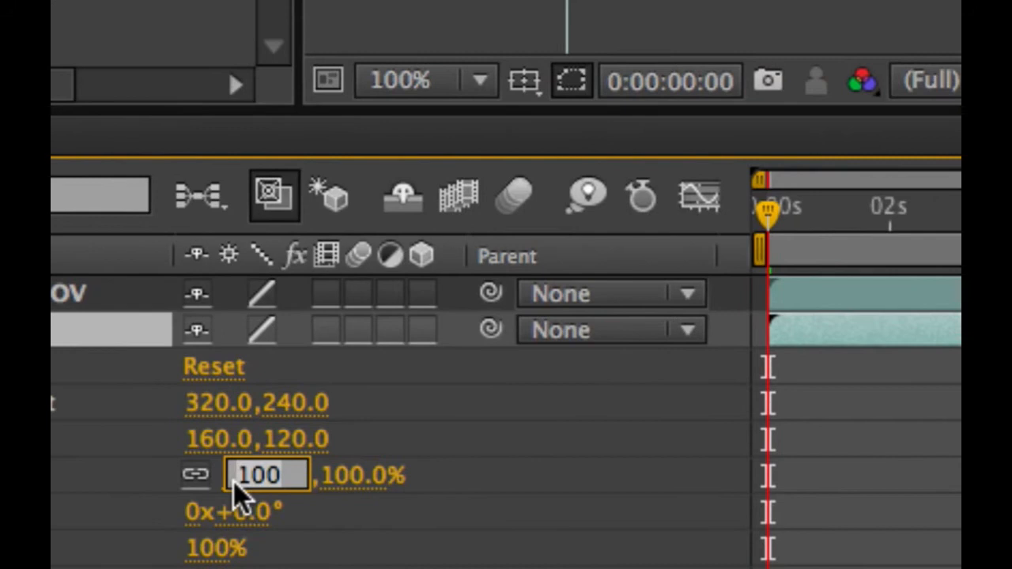
{"action": "type", "text": "50"}
{"action": "key", "text": "Return"}
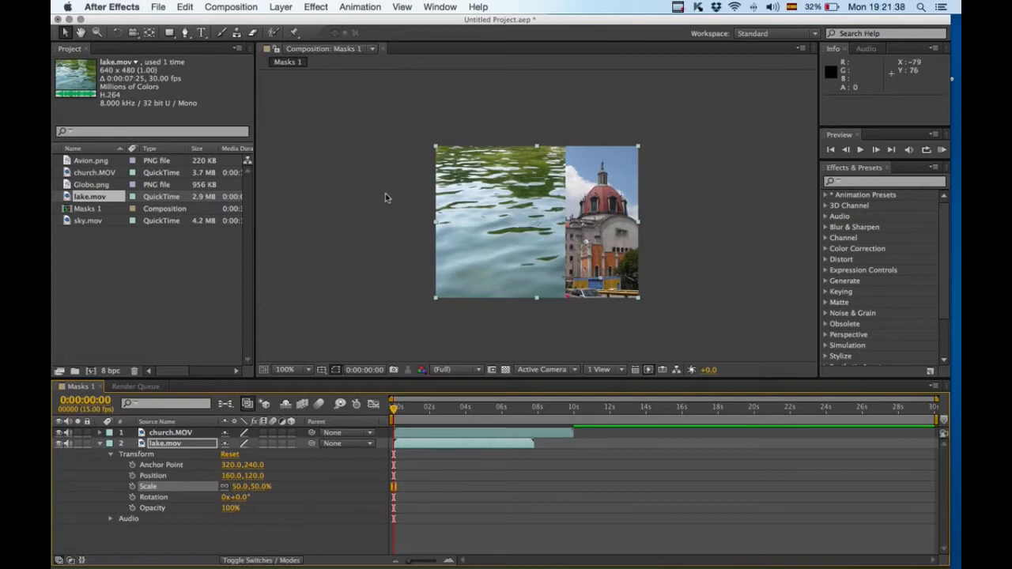
Draw a closed four-point Pen mask on the lake.mov layer, starting along the church's left edge and extending past the frame's upper and lower edges
{"action": "left_click", "coordinate": [448, 239]}
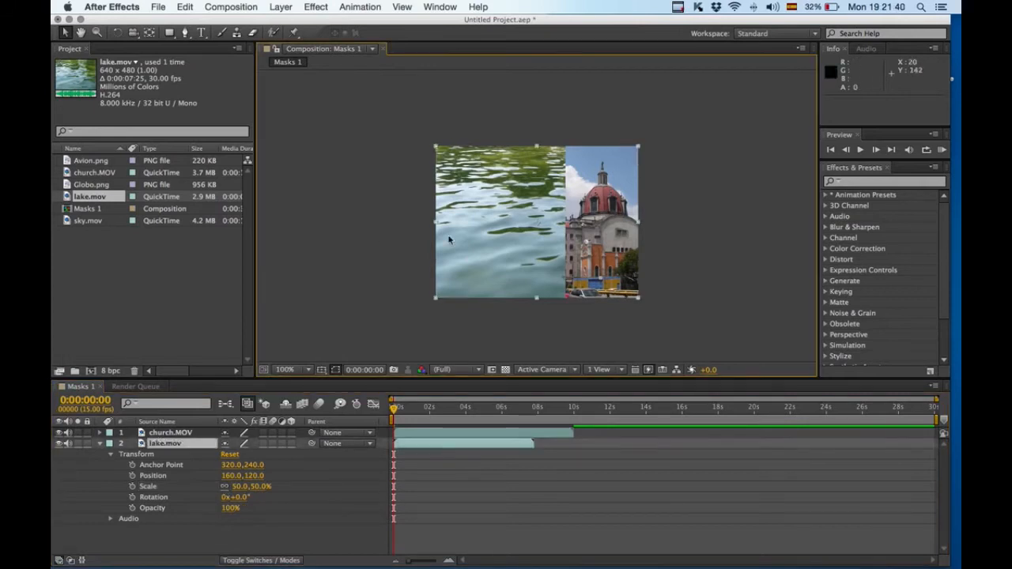
{"action": "key", "text": "."}
{"action": "key", "text": "space"}
{"action": "mouse_move", "coordinate": [510, 136]}
{"action": "left_mouse_down"}
{"action": "mouse_move", "coordinate": [498, 161]}
{"action": "mouse_move", "coordinate": [494, 136]}
{"action": "left_mouse_up"}
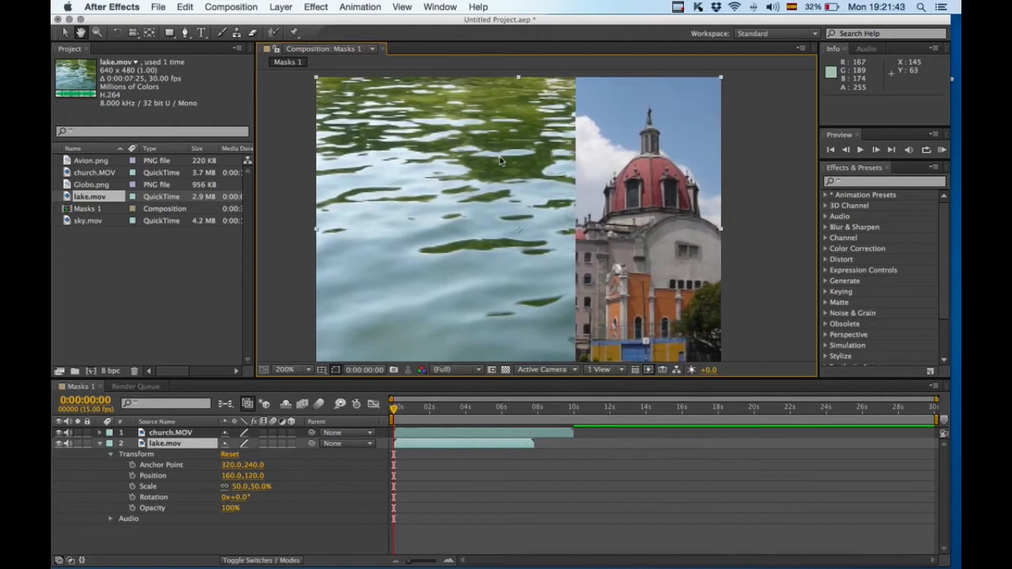
{"action": "left_click", "coordinate": [101, 445]}
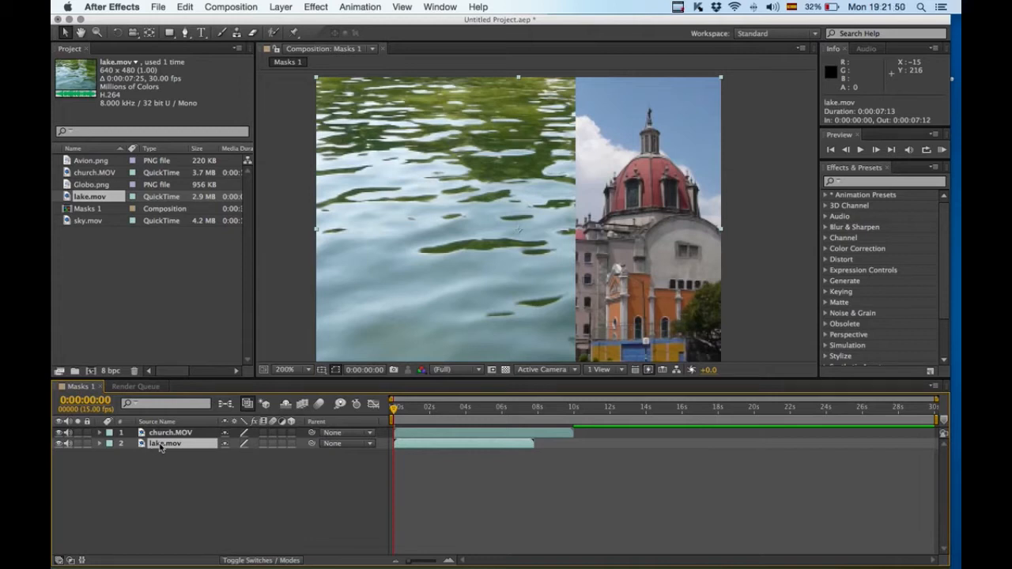
{"action": "scroll", "coordinate": [462, 196], "scroll_direction": "up", "scroll_amount": 1}
{"action": "left_click", "coordinate": [187, 32]}
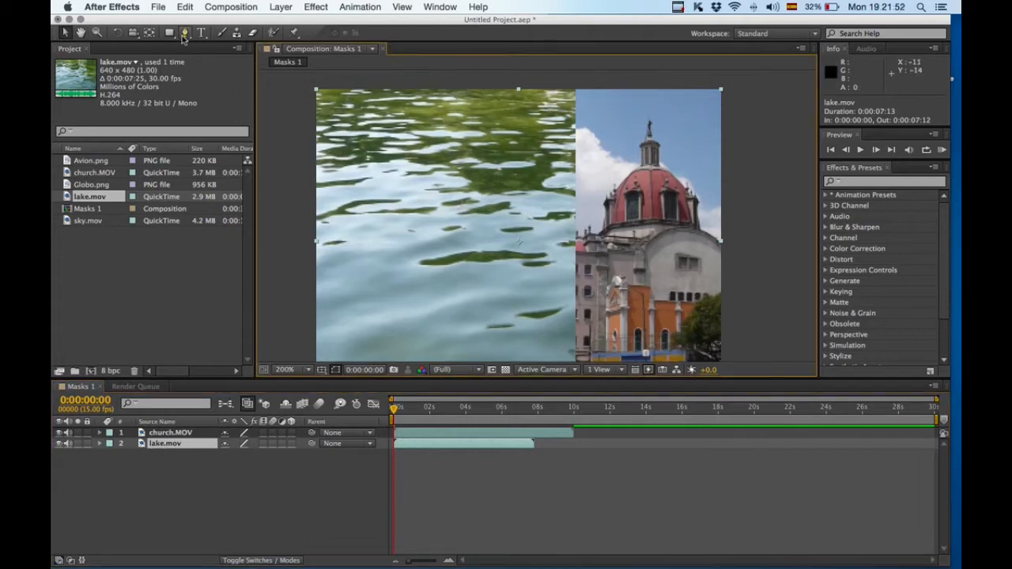
{"action": "left_click", "coordinate": [576, 80]}
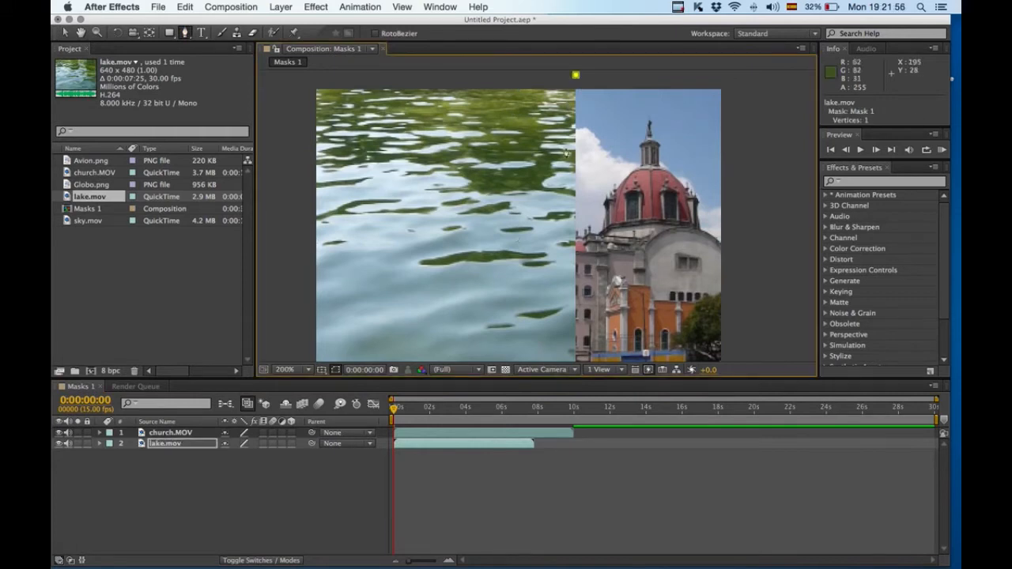
{"action": "scroll", "coordinate": [577, 206], "scroll_direction": "down", "scroll_amount": 2}
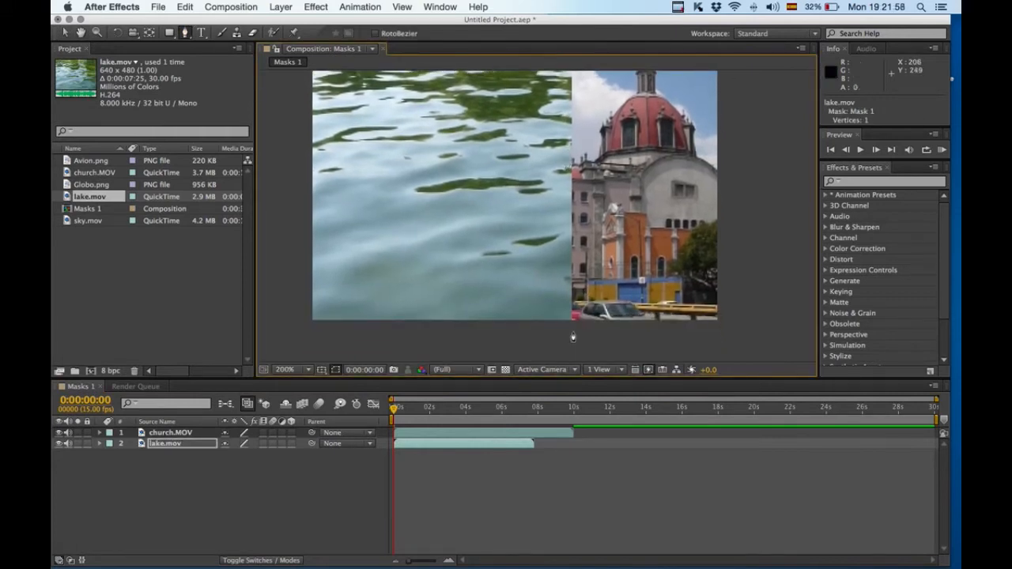
{"action": "left_click", "coordinate": [572, 336]}
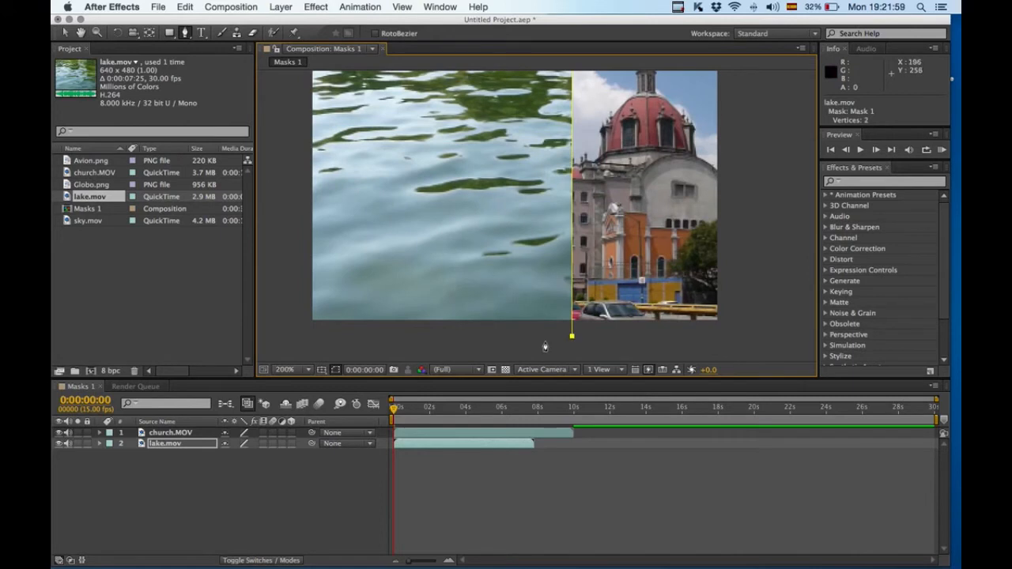
{"action": "left_click", "coordinate": [433, 337]}
{"action": "left_click_drag", "start_coordinate": [456, 211], "coordinate": [456, 293]}
{"action": "left_click", "coordinate": [431, 81]}
{"action": "left_click", "coordinate": [571, 84]}
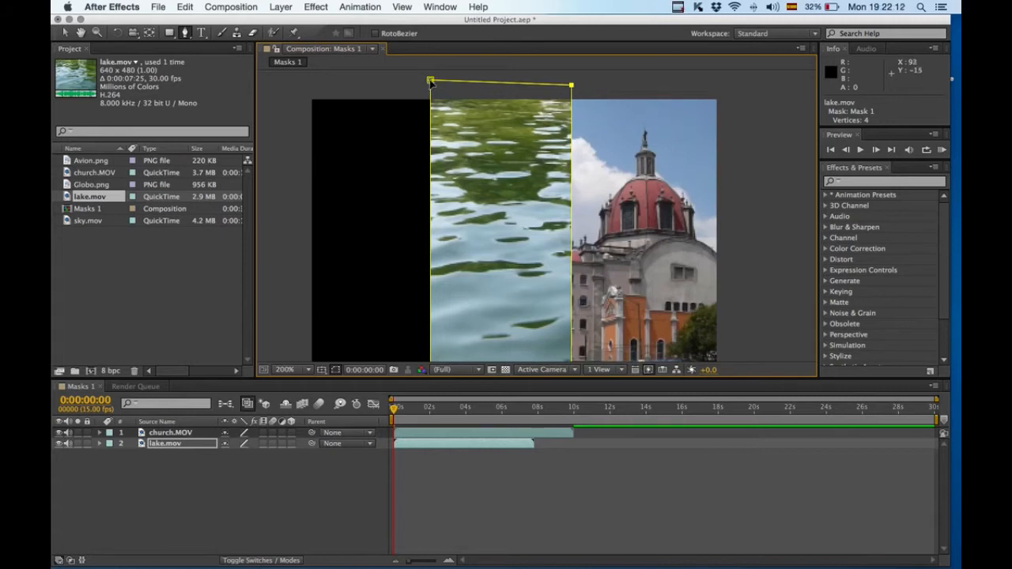
Lower the lake mask's upper-left vertex with the Selection tool to level it with the upper-right vertex
{"action": "scroll", "coordinate": [430, 80], "scroll_direction": "up", "scroll_amount": 2}
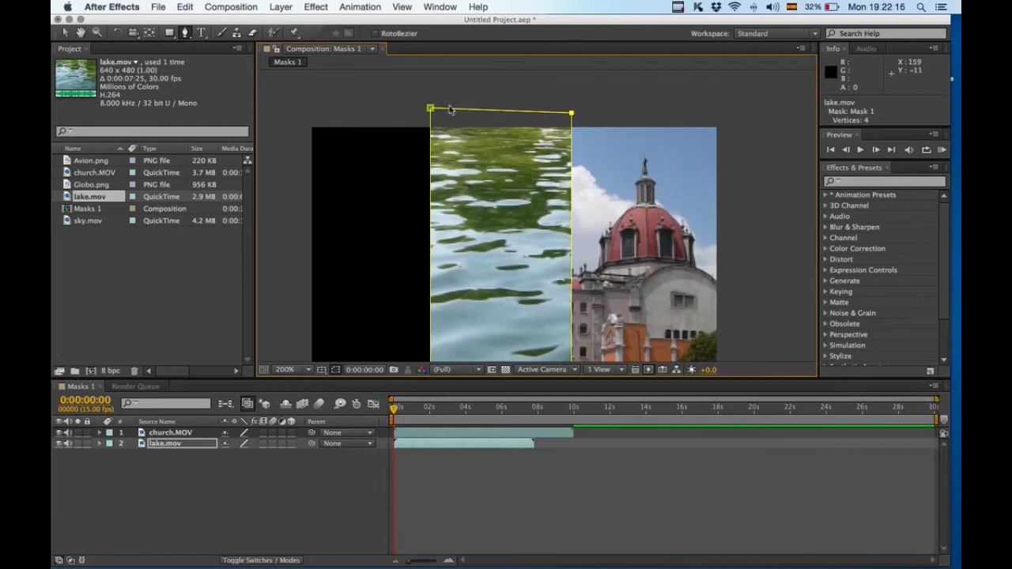
{"action": "left_click", "coordinate": [66, 33]}
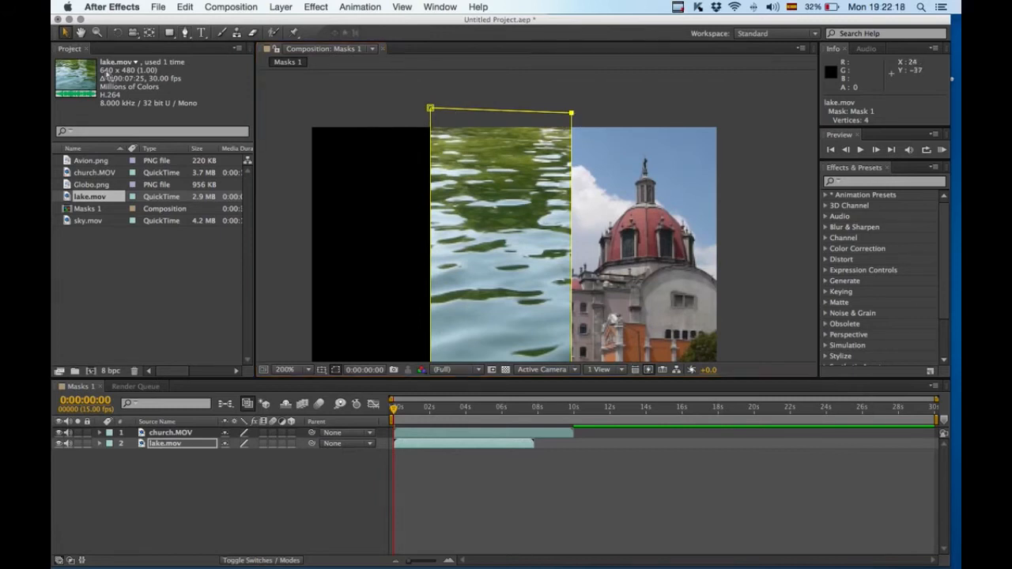
{"action": "left_click_drag", "start_coordinate": [430, 109], "coordinate": [431, 113]}
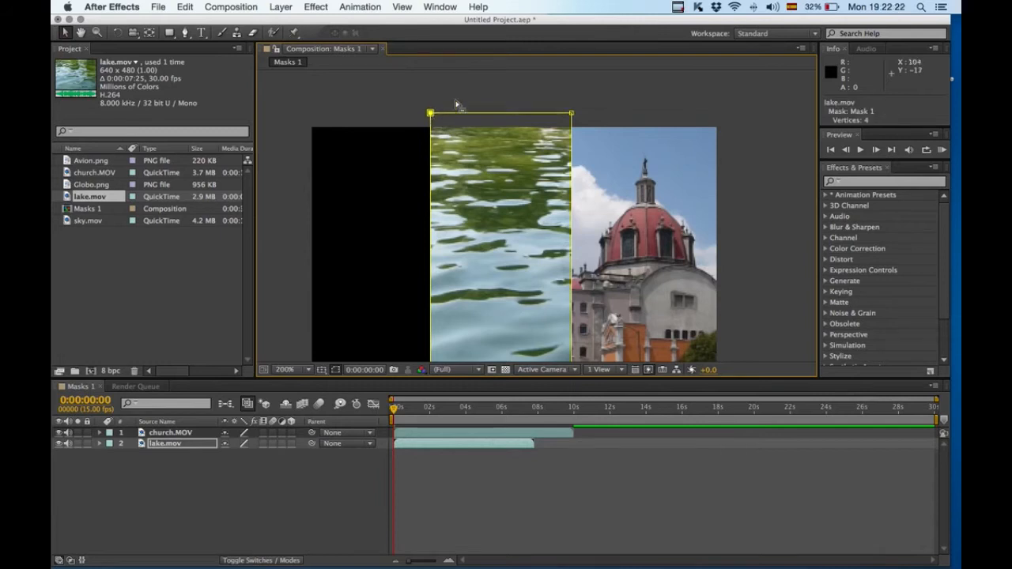
{"action": "left_click", "coordinate": [455, 100]}
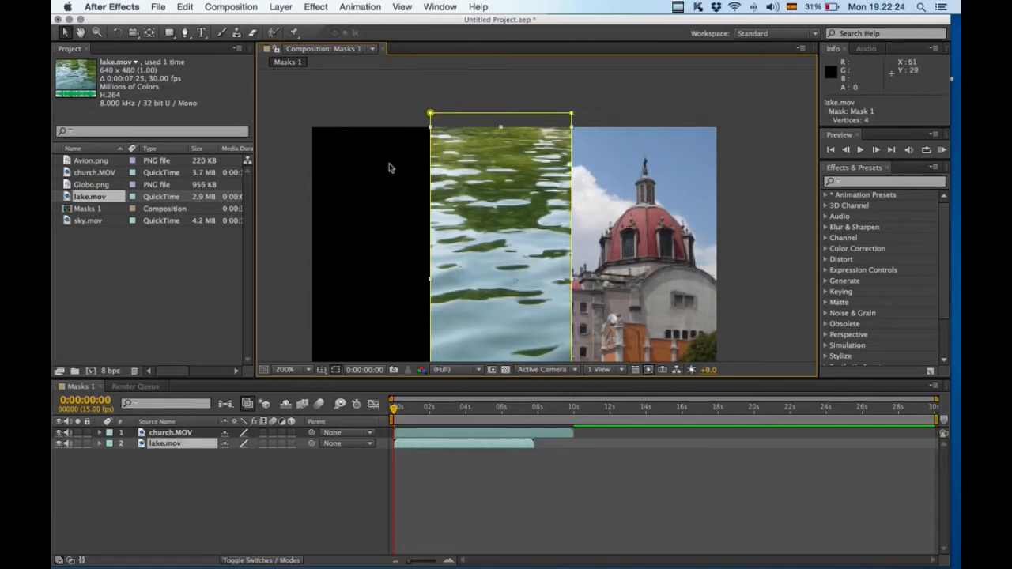
Narrow the lake mask by moving its two left vertices about 10 px right, and deselect the layer
{"action": "key", "text": "comma"}
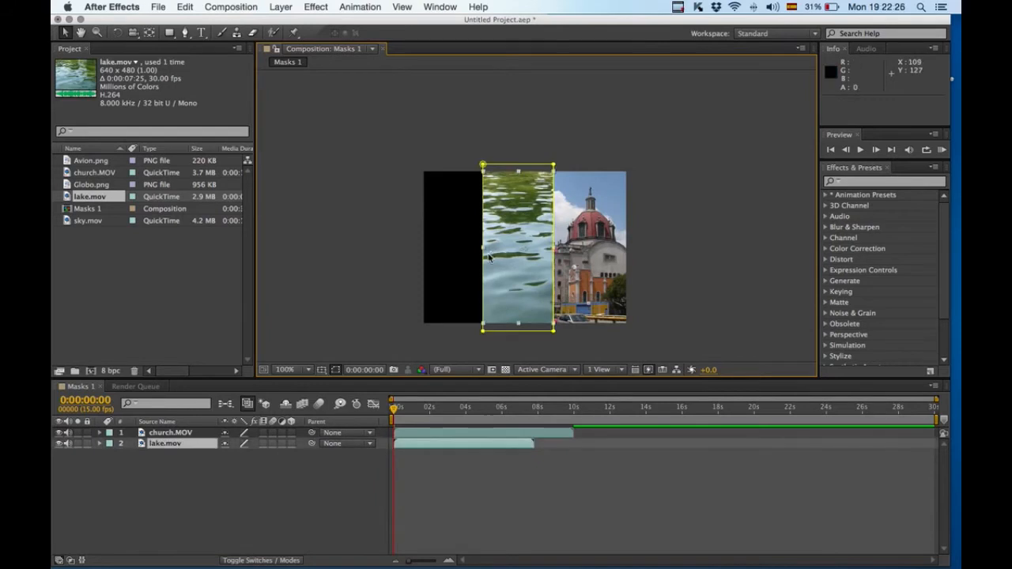
{"action": "left_click", "coordinate": [461, 182]}
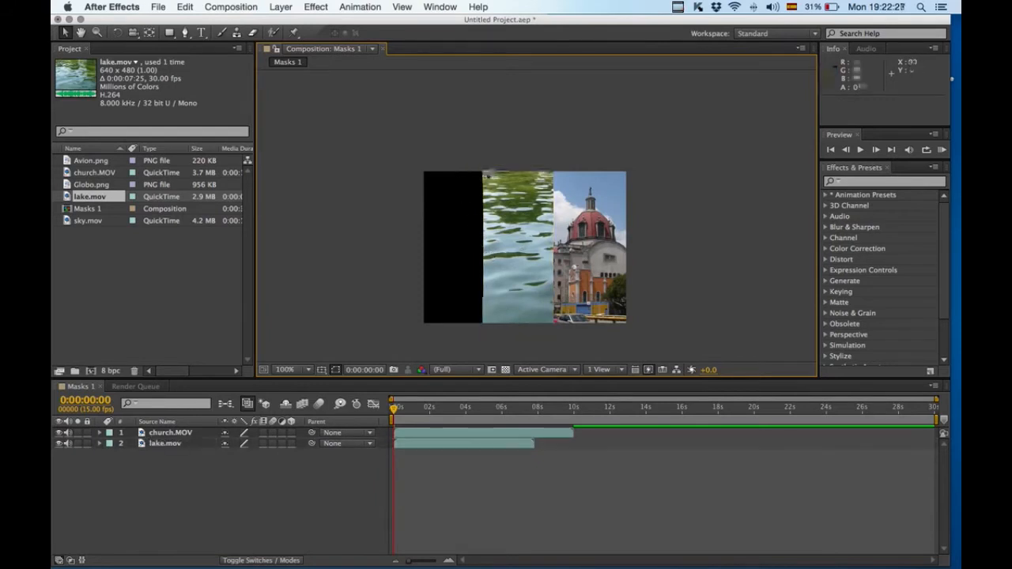
{"action": "left_click", "coordinate": [485, 176]}
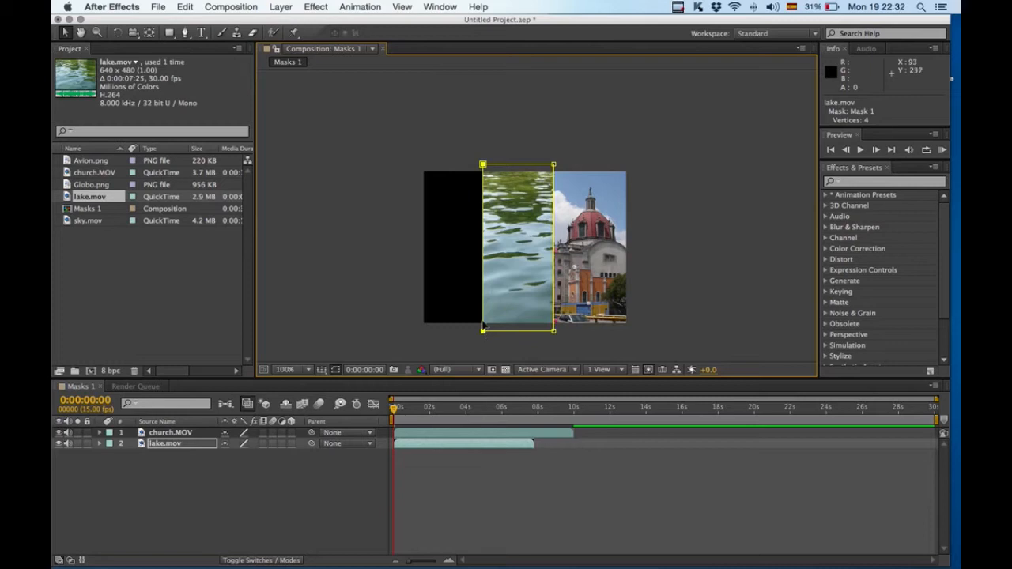
{"action": "left_click_drag", "start_coordinate": [485, 323], "coordinate": [491, 323]}
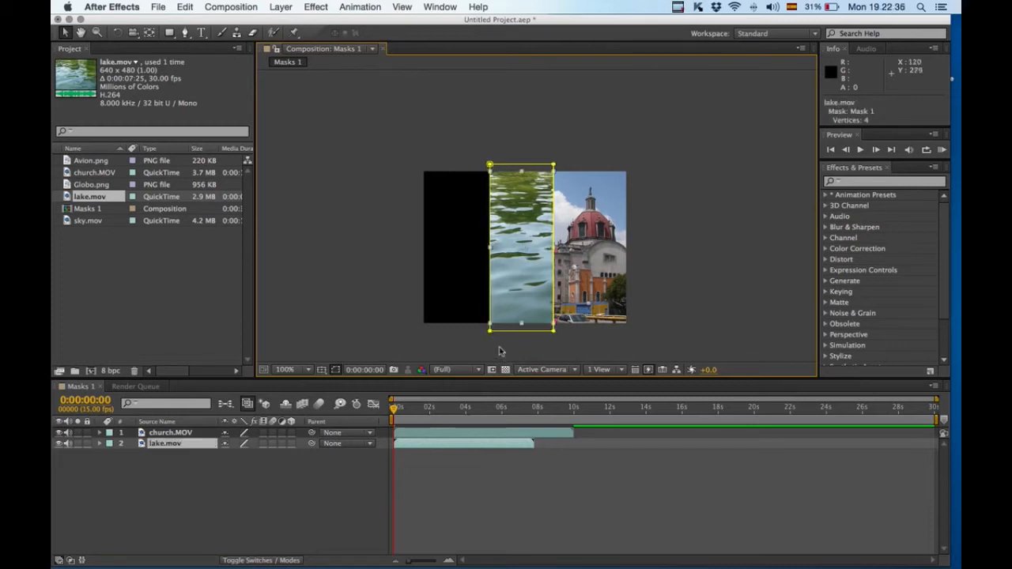
{"action": "left_click", "coordinate": [500, 351]}
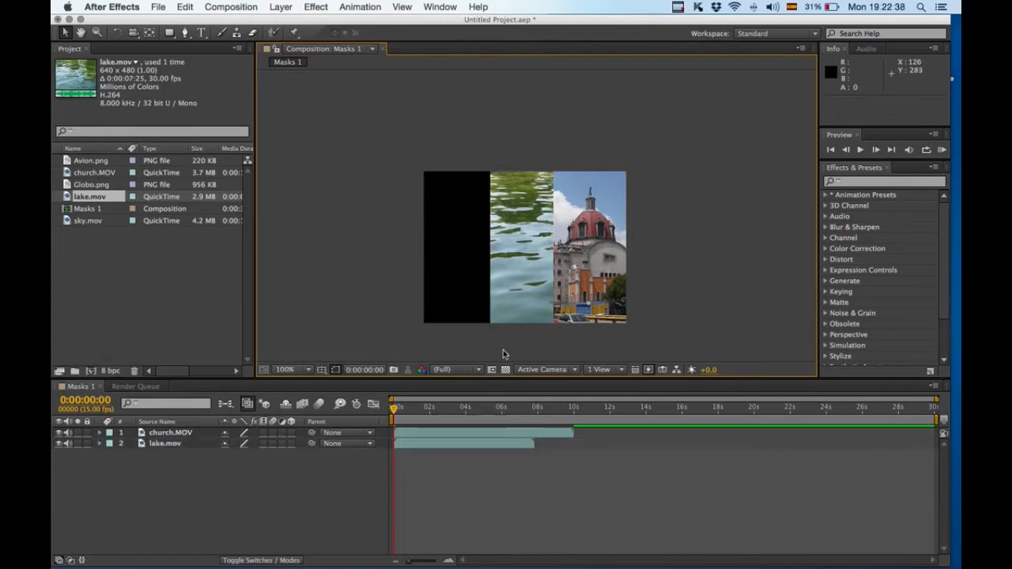
Add sky.mov to the Masks 1 timeline as a layer beneath lake.mov
{"action": "key", "text": "period"}
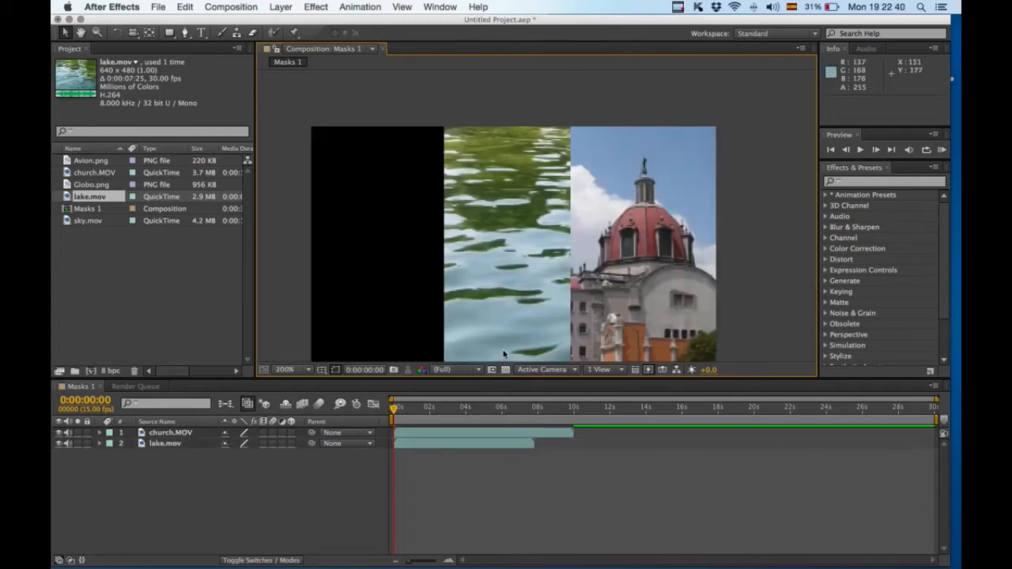
{"action": "key", "text": "comma"}
{"action": "left_click_drag", "start_coordinate": [501, 353], "coordinate": [492, 335]}
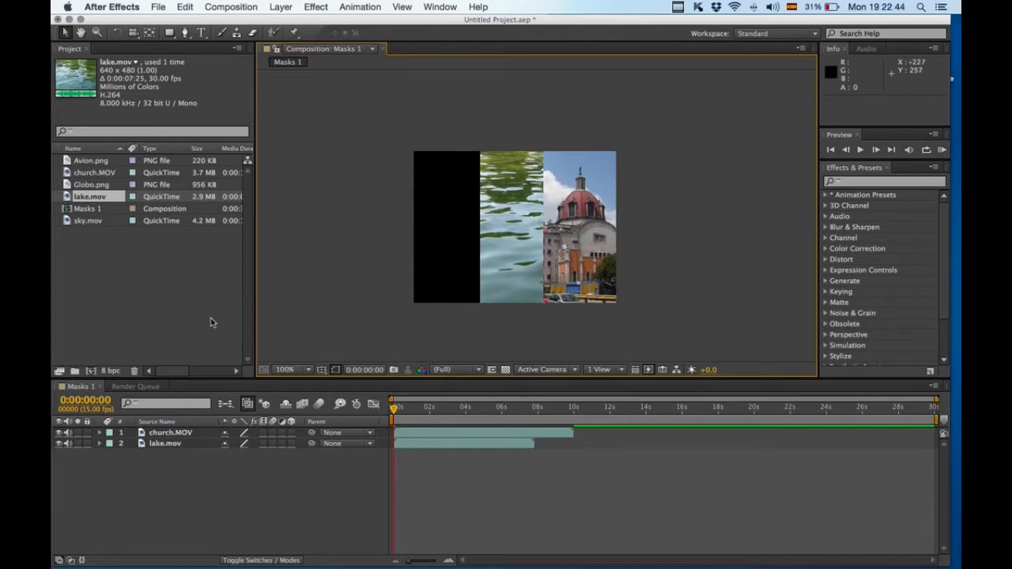
{"action": "left_click", "coordinate": [67, 230]}
{"action": "left_click", "coordinate": [68, 222]}
{"action": "left_click_drag", "start_coordinate": [68, 229], "coordinate": [99, 471]}
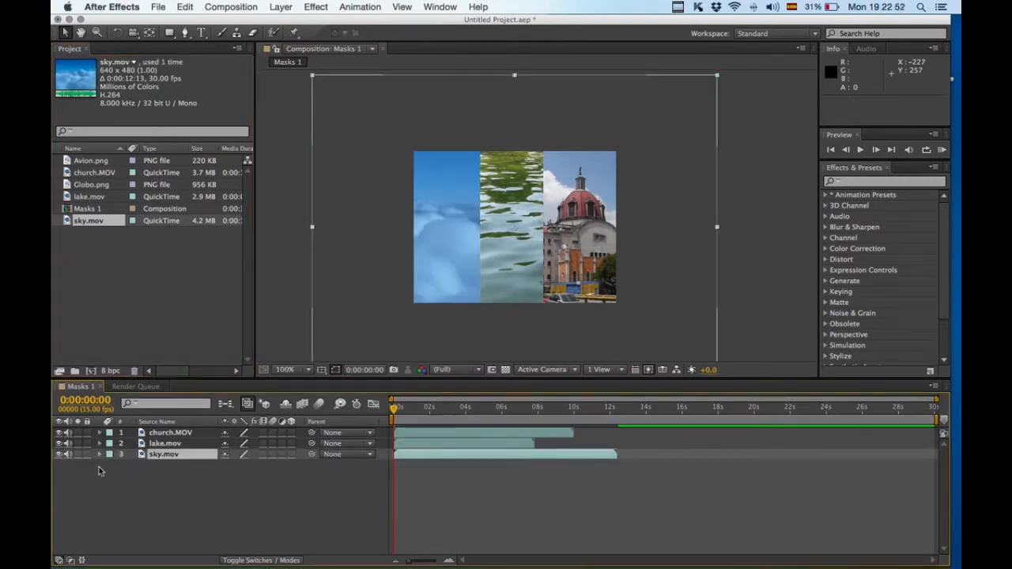
Set the scale of the sky.mov layer to 50%, collapse its properties and deselect it
{"action": "left_click", "coordinate": [99, 456]}
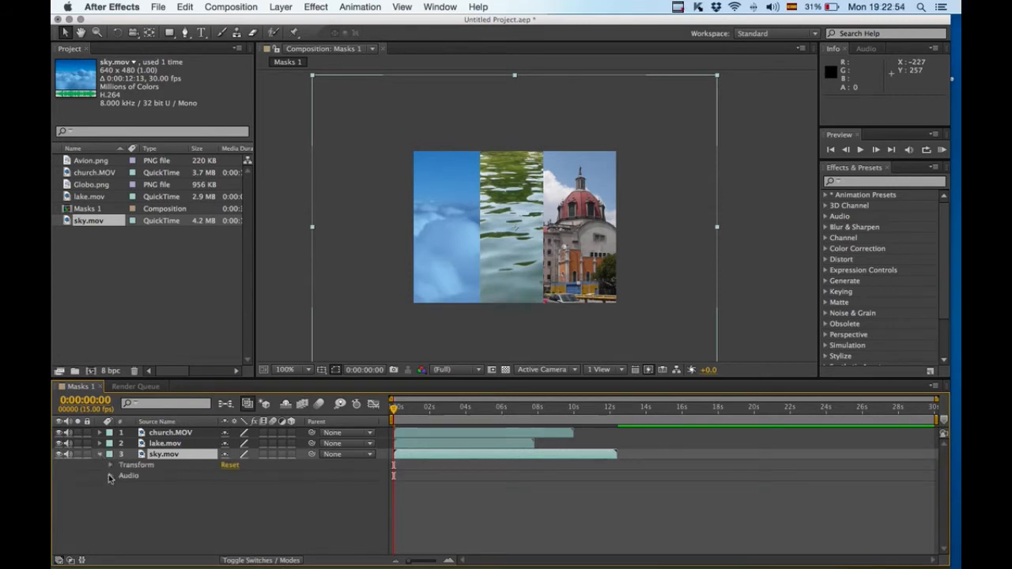
{"action": "left_click", "coordinate": [111, 466]}
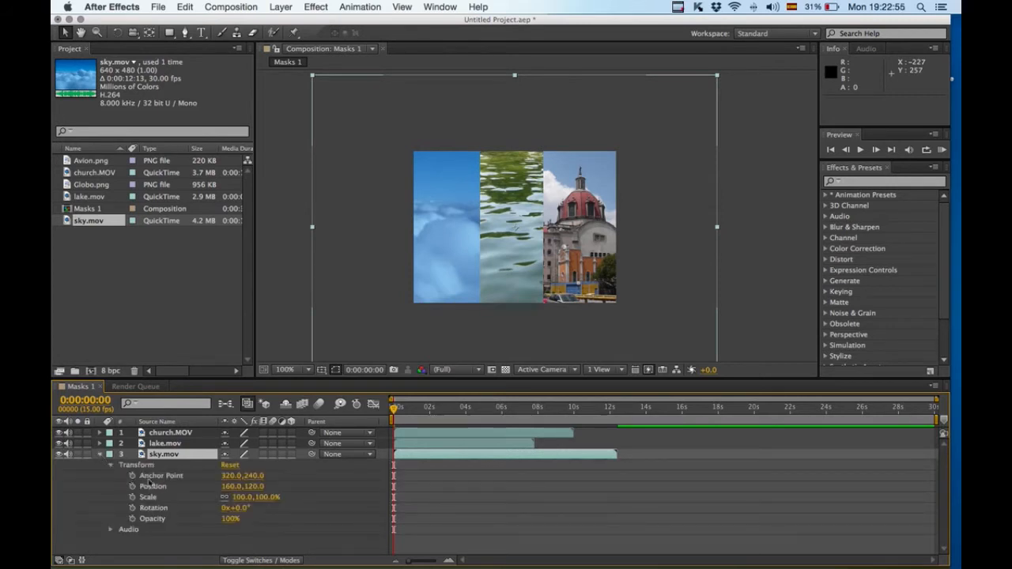
{"action": "left_click", "coordinate": [244, 497]}
{"action": "type", "text": "50"}
{"action": "key", "text": "Return"}
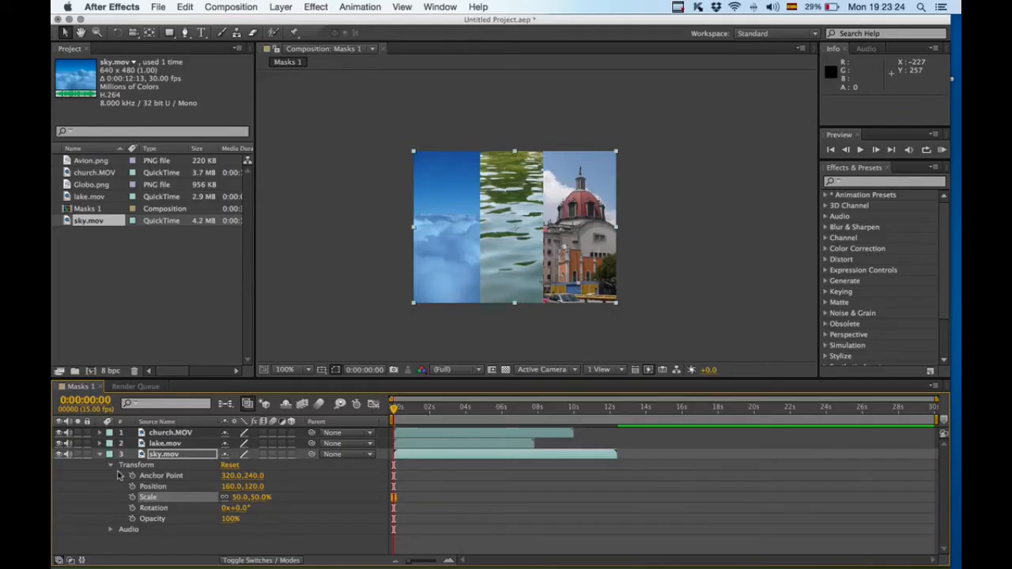
{"action": "left_click", "coordinate": [111, 466]}
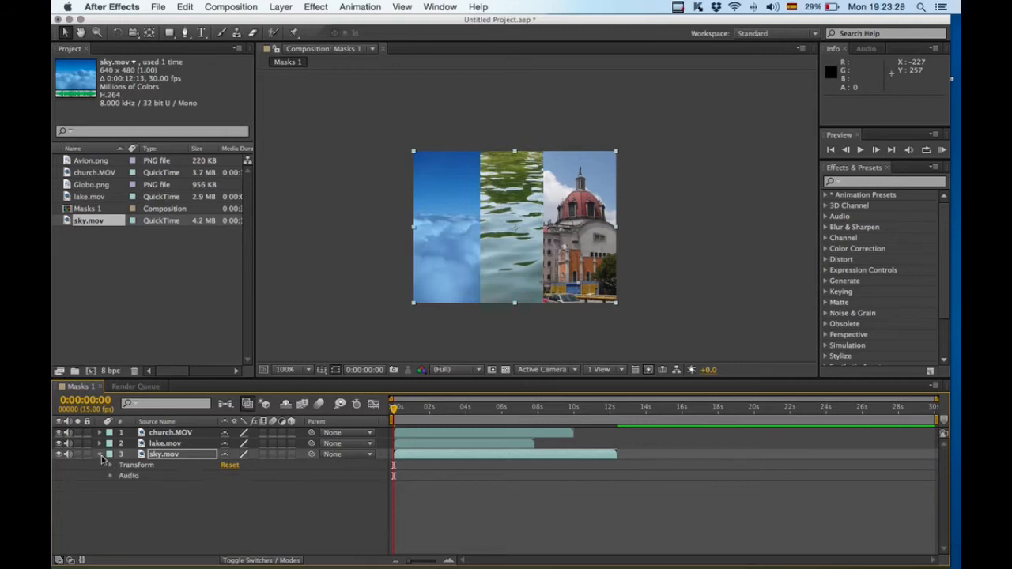
{"action": "left_click", "coordinate": [352, 265]}
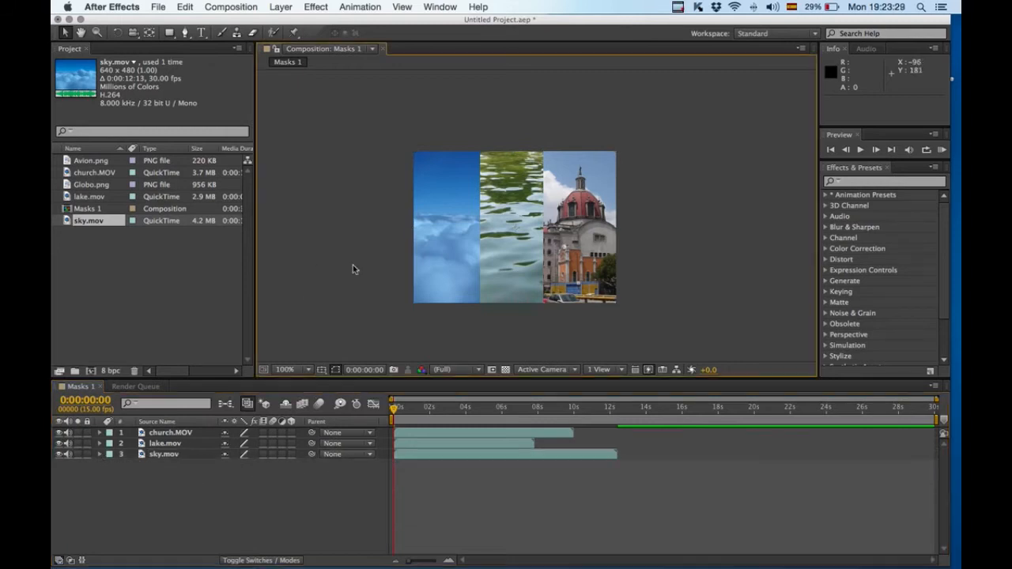
Draw a closed four-vertex mask with the Pen tool on the sky.mov layer around the strip beside the lake, extending slightly beyond the frame
{"action": "left_click", "coordinate": [437, 253]}
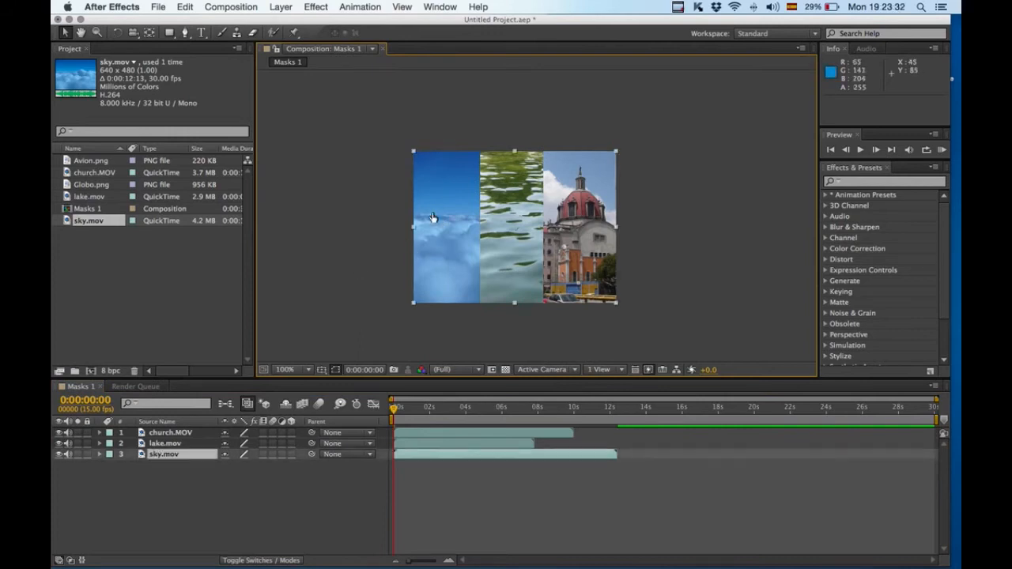
{"action": "left_click", "coordinate": [157, 456]}
{"action": "key", "text": "g"}
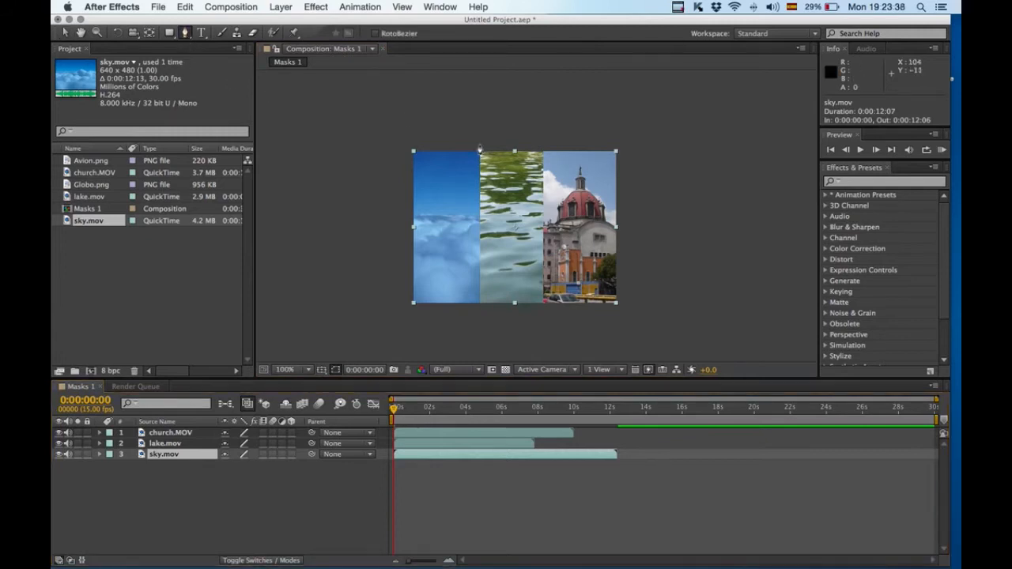
{"action": "scroll", "coordinate": [479, 148], "scroll_direction": "up", "scroll_amount": 2}
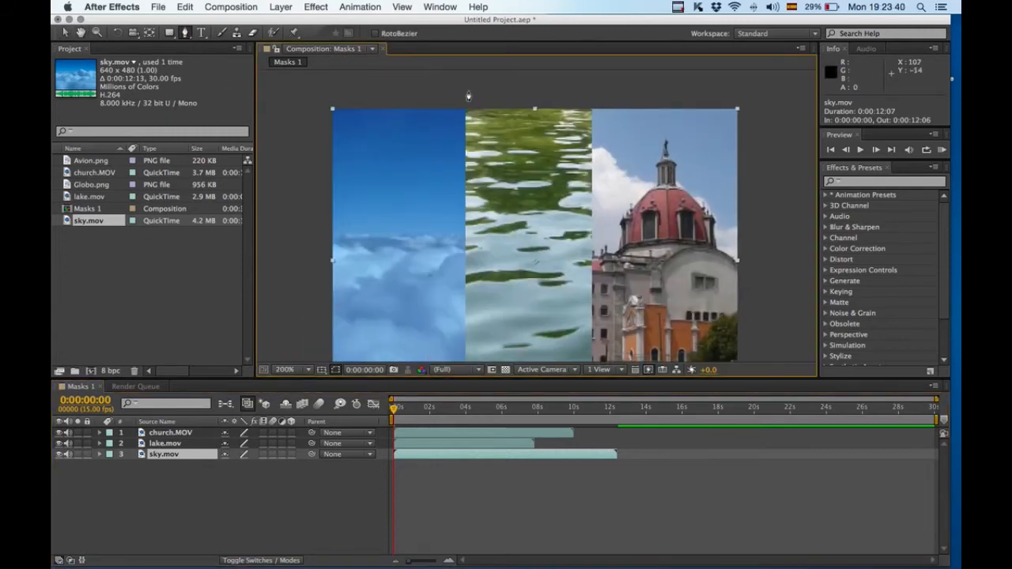
{"action": "left_click", "coordinate": [465, 90]}
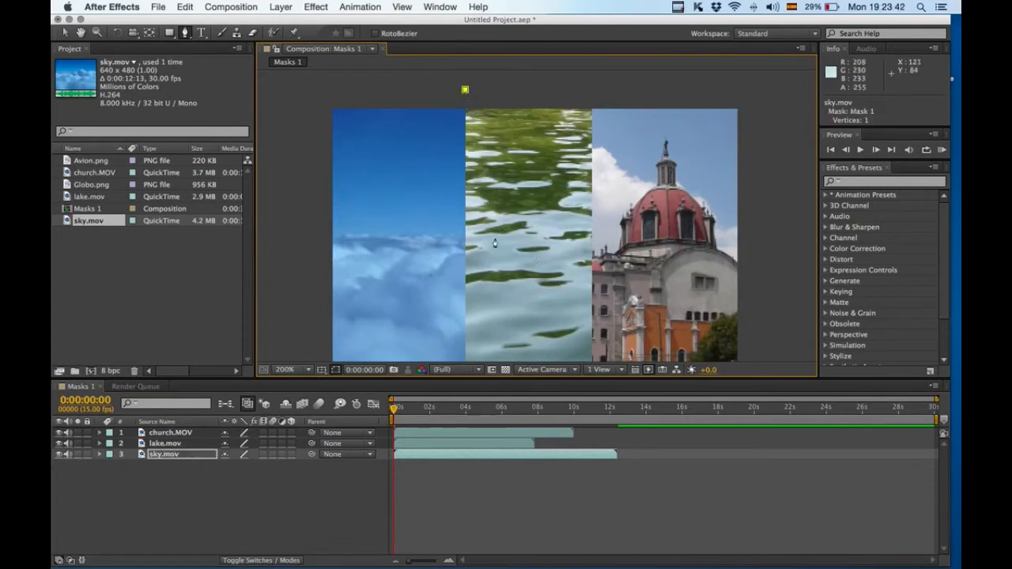
{"action": "scroll", "coordinate": [475, 332], "scroll_direction": "down", "scroll_amount": 3}
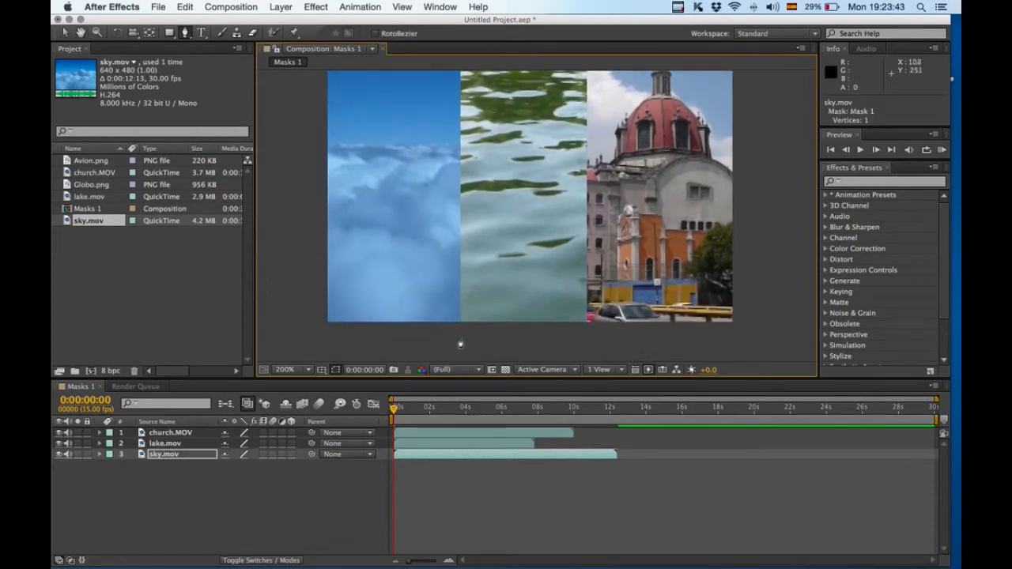
{"action": "left_click", "coordinate": [460, 338]}
{"action": "left_click", "coordinate": [323, 340]}
{"action": "key", "text": "space"}
{"action": "left_click_drag", "start_coordinate": [328, 254], "coordinate": [335, 349]}
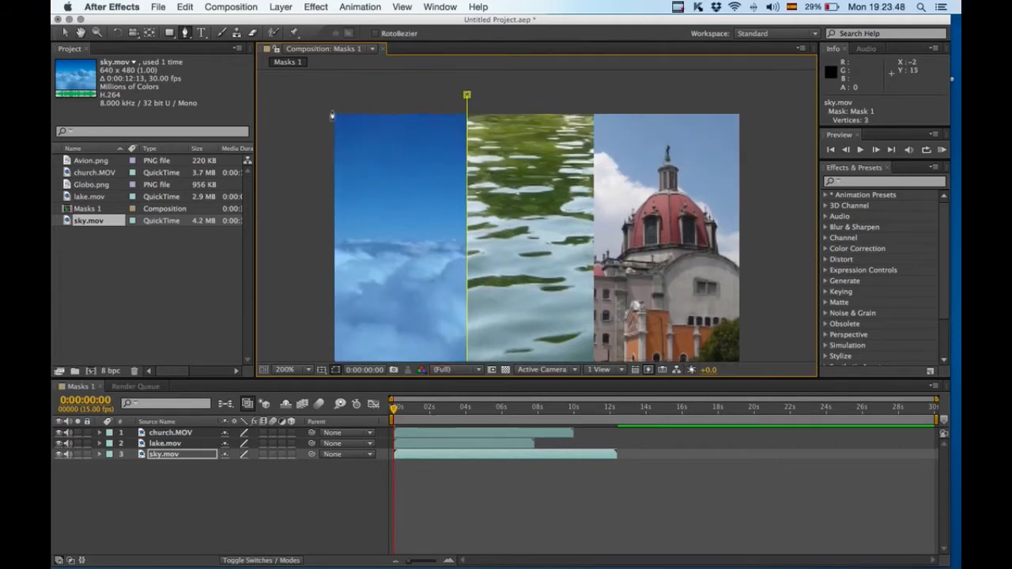
{"action": "left_click", "coordinate": [330, 99]}
{"action": "left_click", "coordinate": [467, 97]}
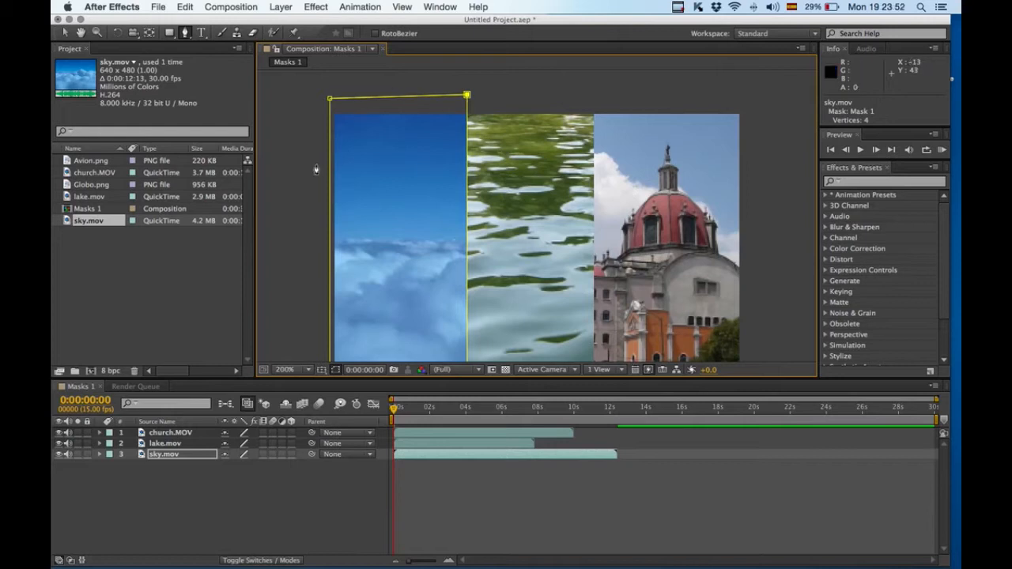
Raise the sky mask's upper-left vertex with the Selection tool to level it with the upper-right vertex, and deselect the layer
{"action": "key", "text": "v"}
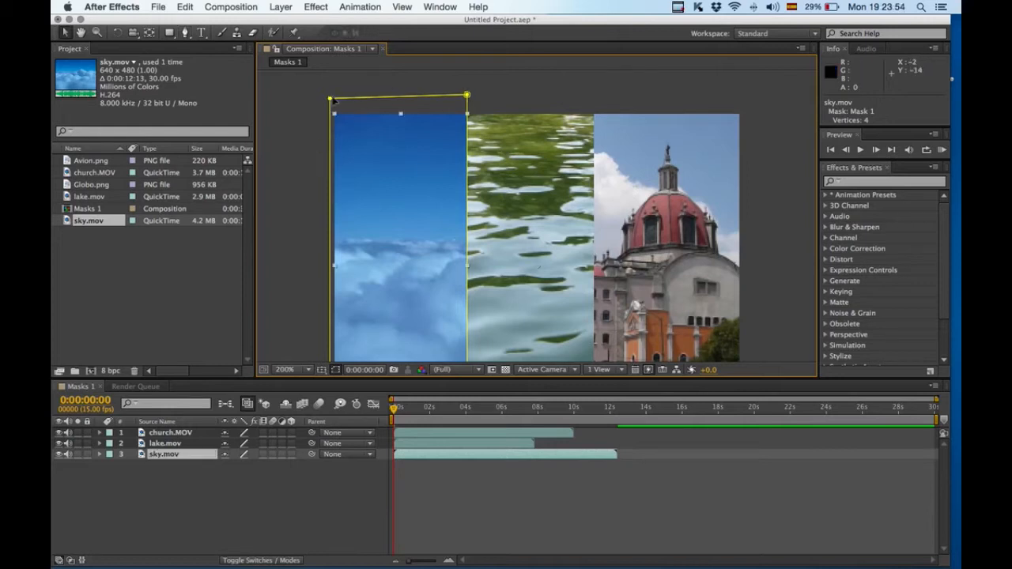
{"action": "key", "text": "Return"}
{"action": "left_click_drag", "start_coordinate": [330, 99], "coordinate": [330, 95]}
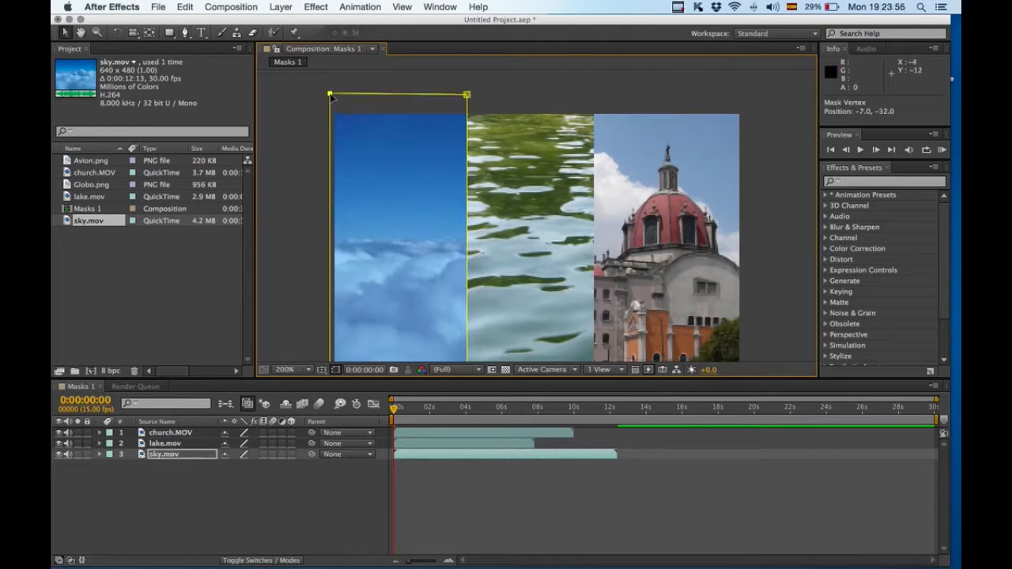
{"action": "left_click", "coordinate": [310, 114]}
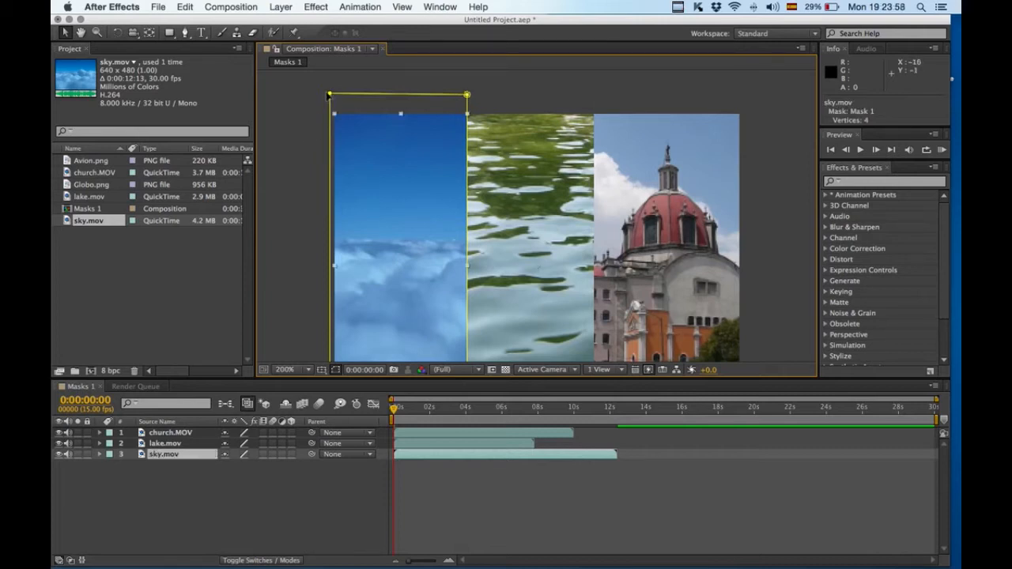
{"action": "left_click_drag", "start_coordinate": [331, 95], "coordinate": [331, 96]}
{"action": "left_click", "coordinate": [312, 117]}
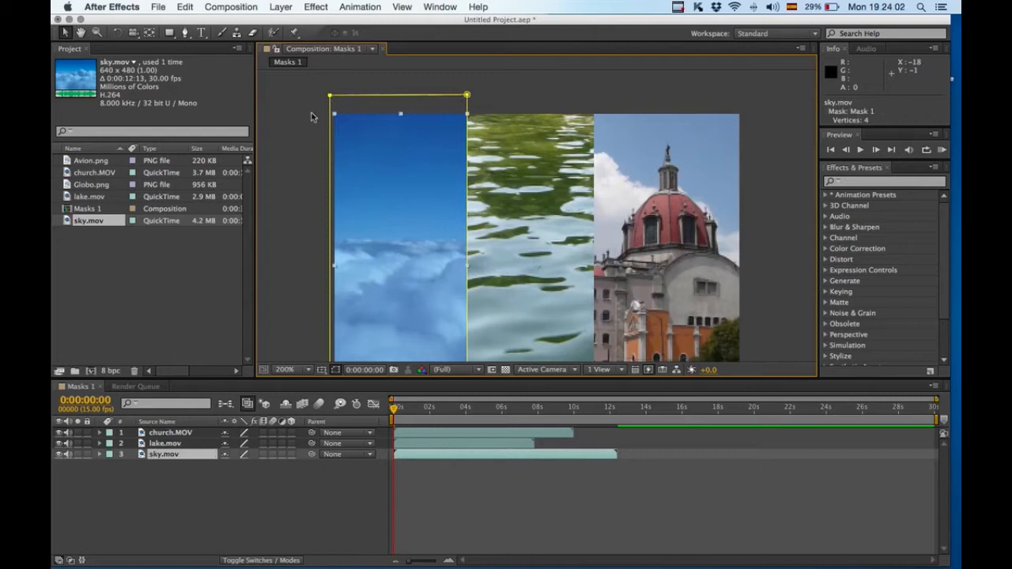
{"action": "left_click", "coordinate": [384, 229]}
{"action": "key", "text": "space"}
{"action": "left_click_drag", "start_coordinate": [384, 215], "coordinate": [369, 218]}
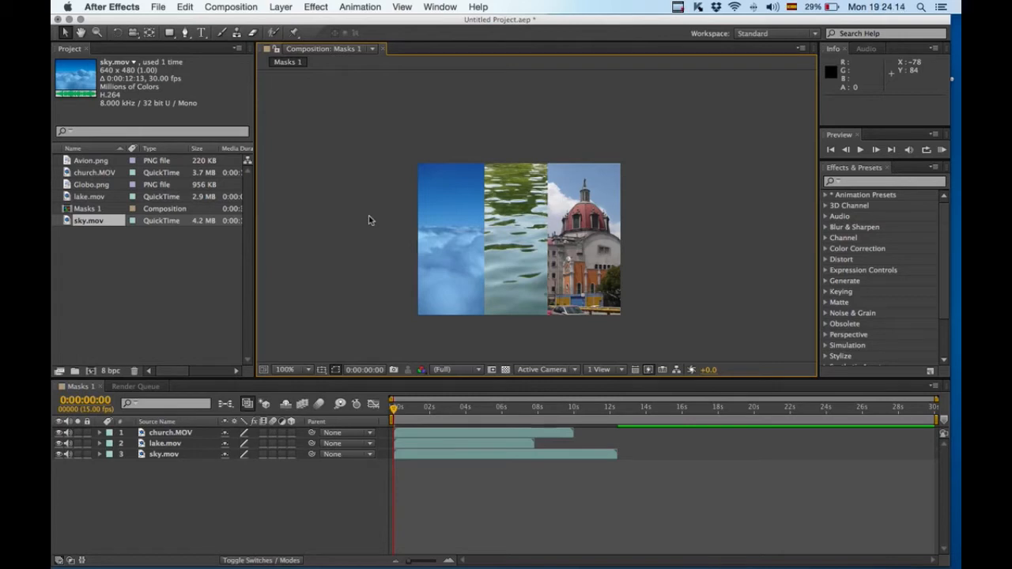
Scrub through the first three seconds of Masks 1 to preview the three strips, and return to 0:00:00:00
{"action": "left_click", "coordinate": [592, 250]}
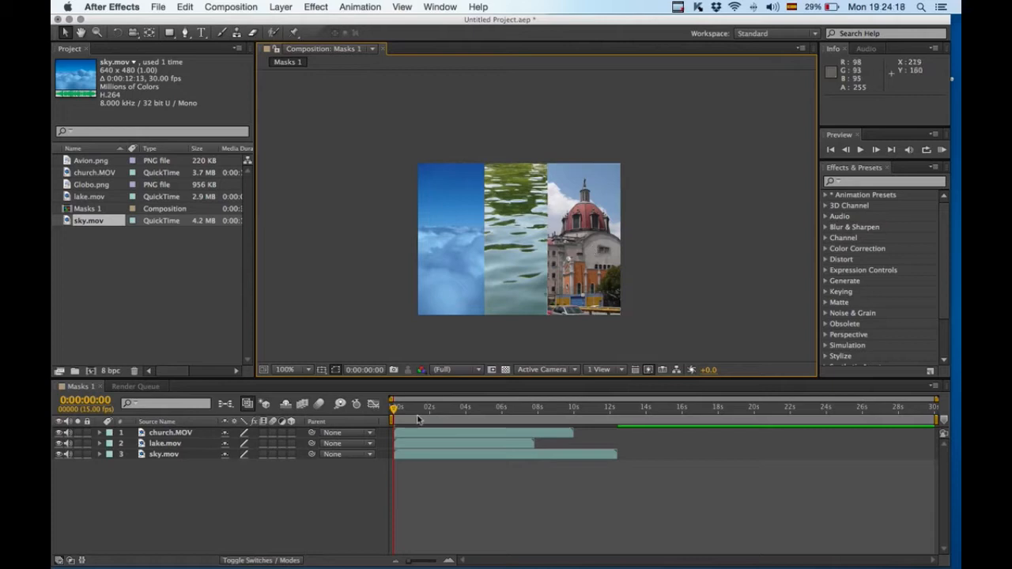
{"action": "left_click_drag", "start_coordinate": [394, 410], "coordinate": [430, 417]}
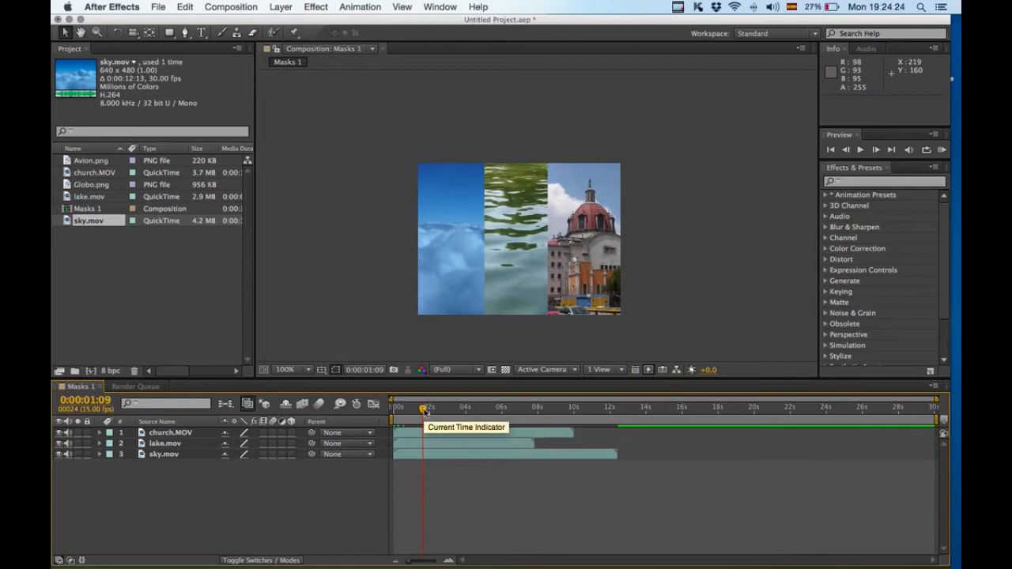
{"action": "left_click_drag", "start_coordinate": [425, 411], "coordinate": [451, 414]}
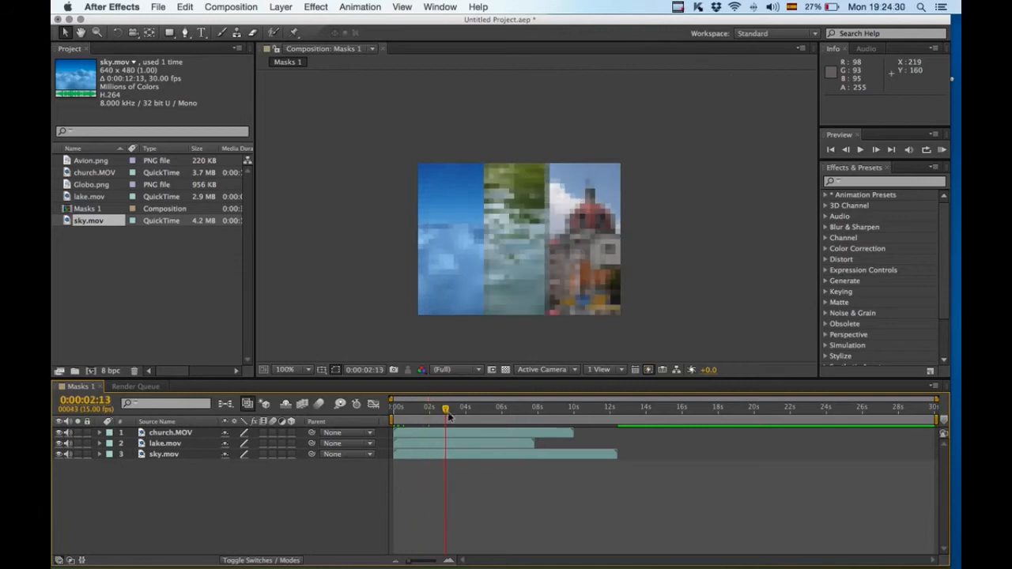
{"action": "left_click_drag", "start_coordinate": [445, 410], "coordinate": [335, 410]}
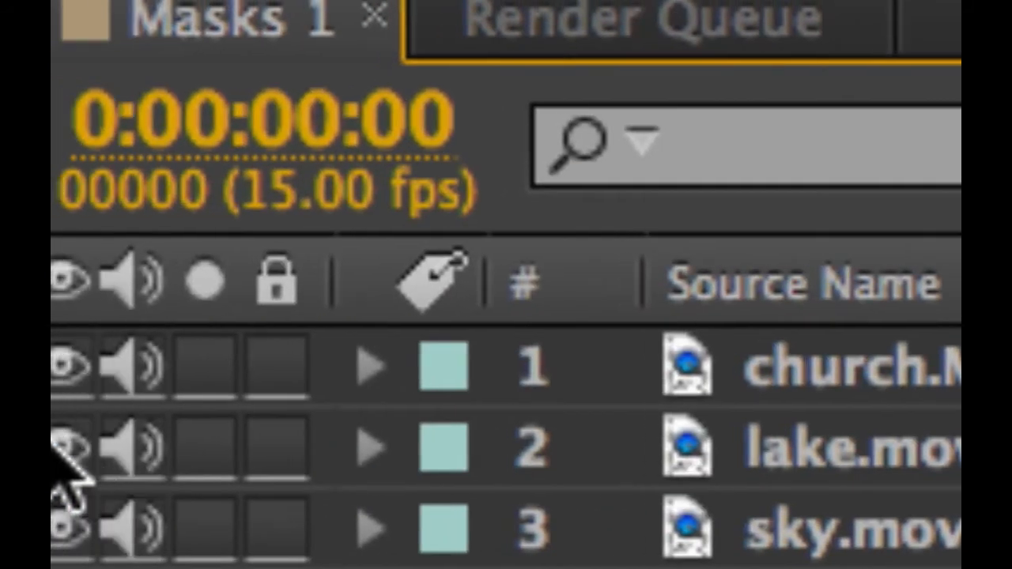
Hide the lake.mov and sky.mov layers, leaving only church.MOV shown and no layer selected
{"action": "left_click", "coordinate": [57, 447]}
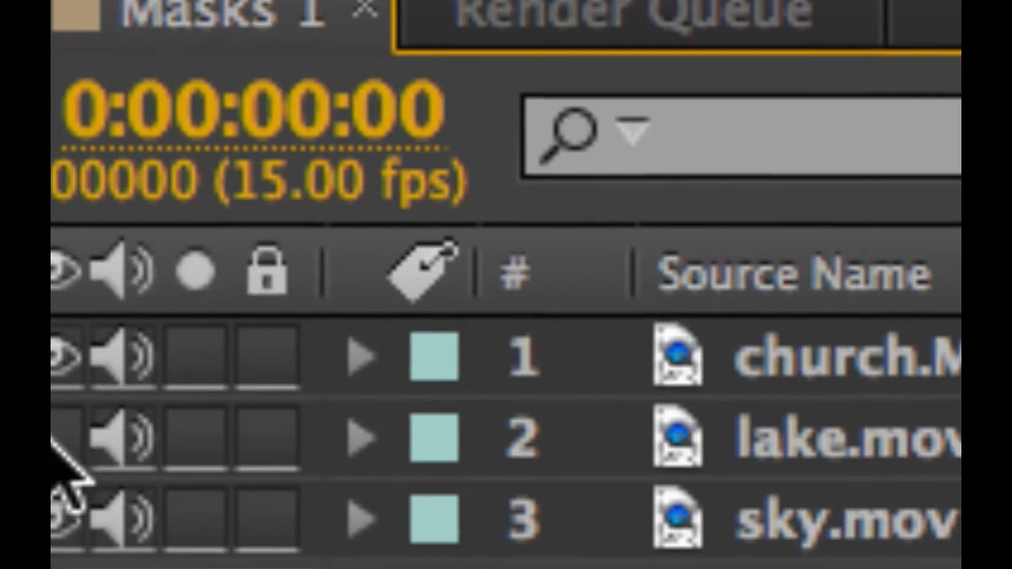
{"action": "left_click", "coordinate": [57, 528]}
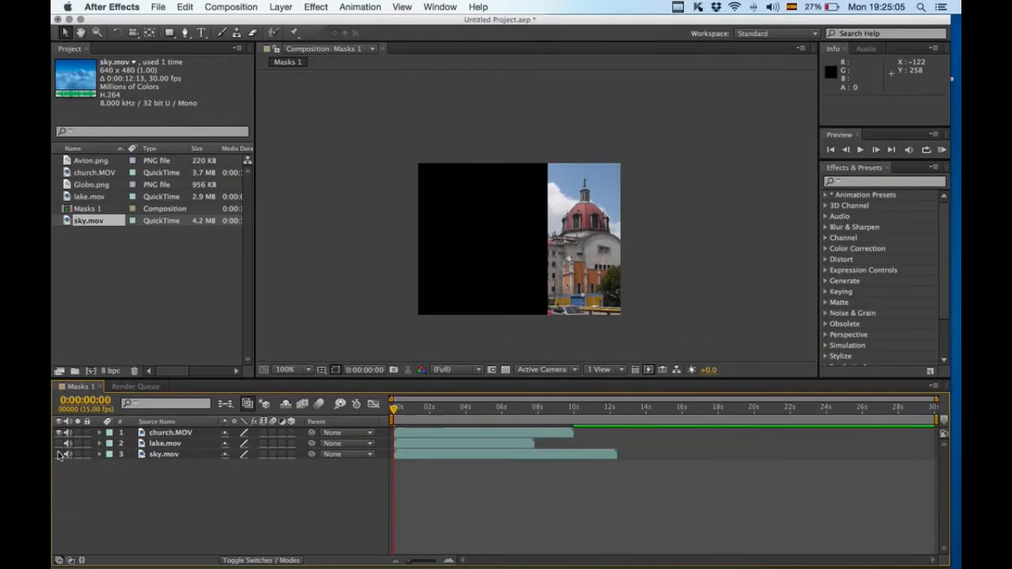
{"action": "left_click", "coordinate": [677, 234]}
{"action": "left_click", "coordinate": [567, 237]}
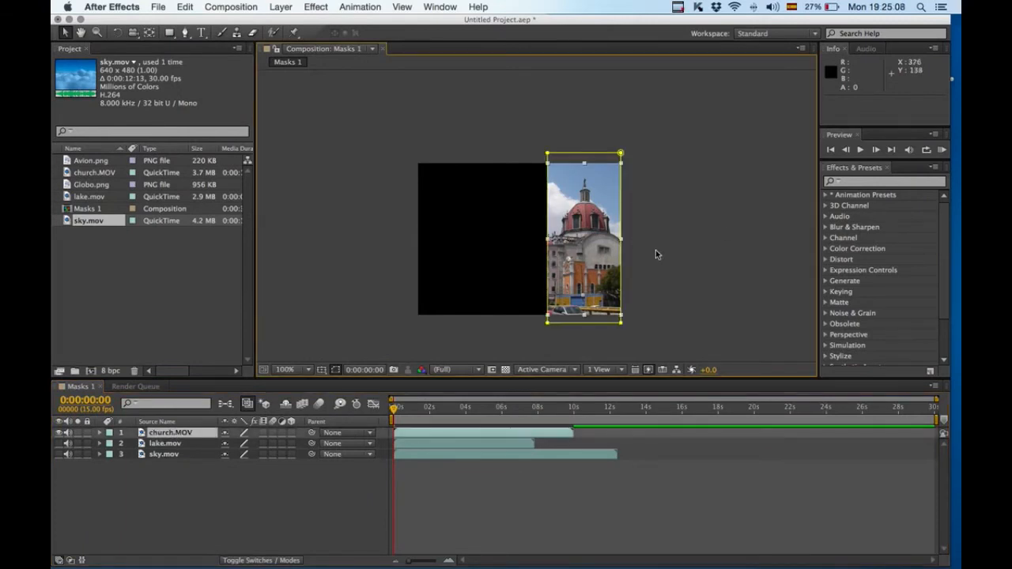
{"action": "left_click", "coordinate": [656, 254]}
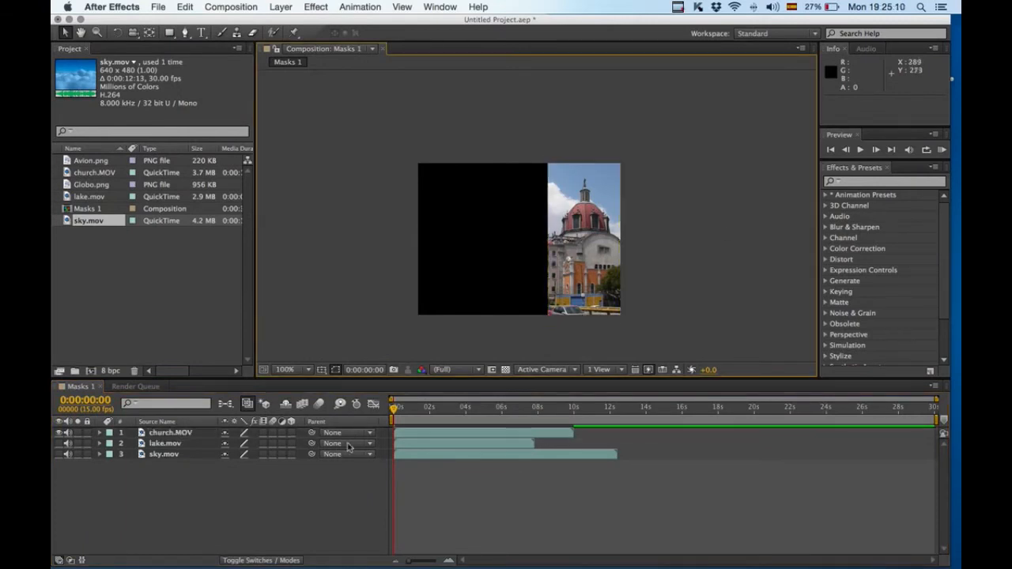
Reveal the Mask 1 properties of church.MOV and enable Mask Path keyframing at 0:00:00:00
{"action": "left_click", "coordinate": [99, 433]}
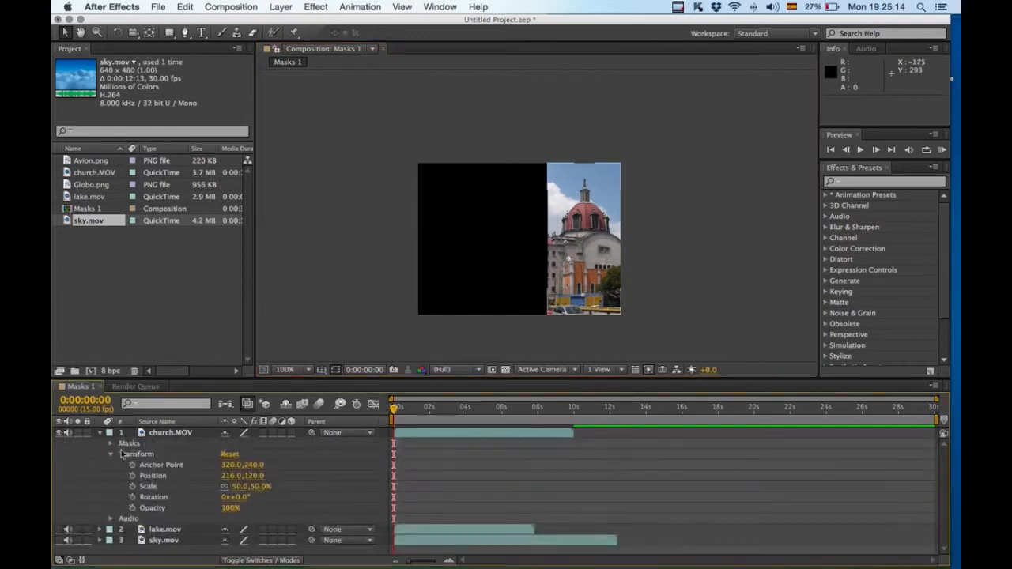
{"action": "left_click", "coordinate": [111, 455]}
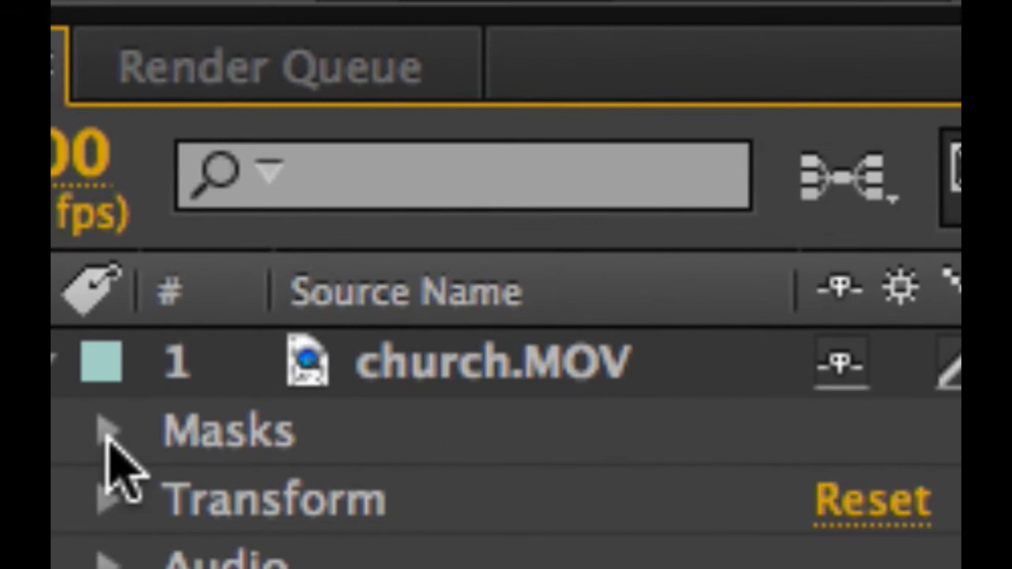
{"action": "left_click", "coordinate": [109, 431]}
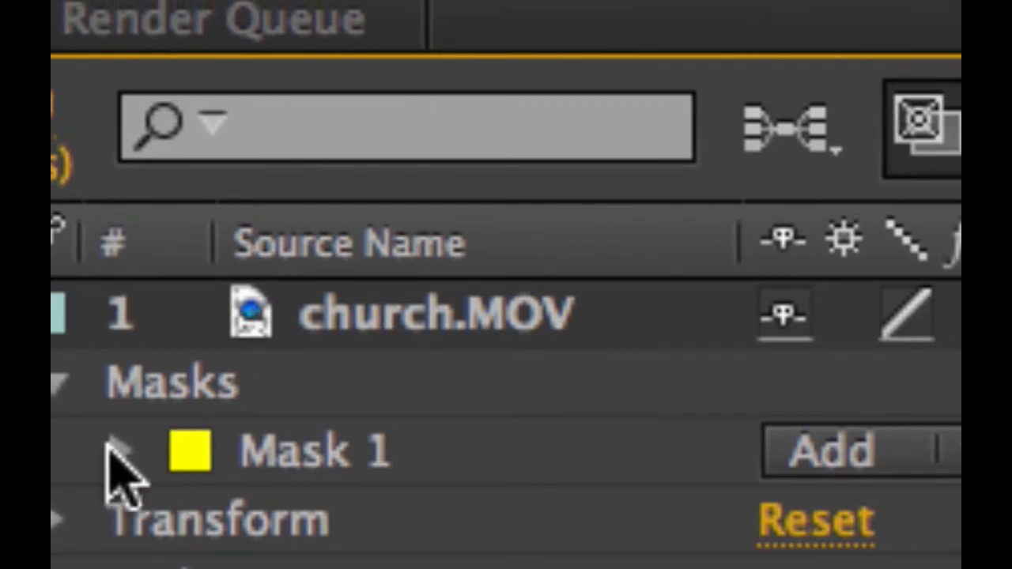
{"action": "left_click", "coordinate": [114, 451]}
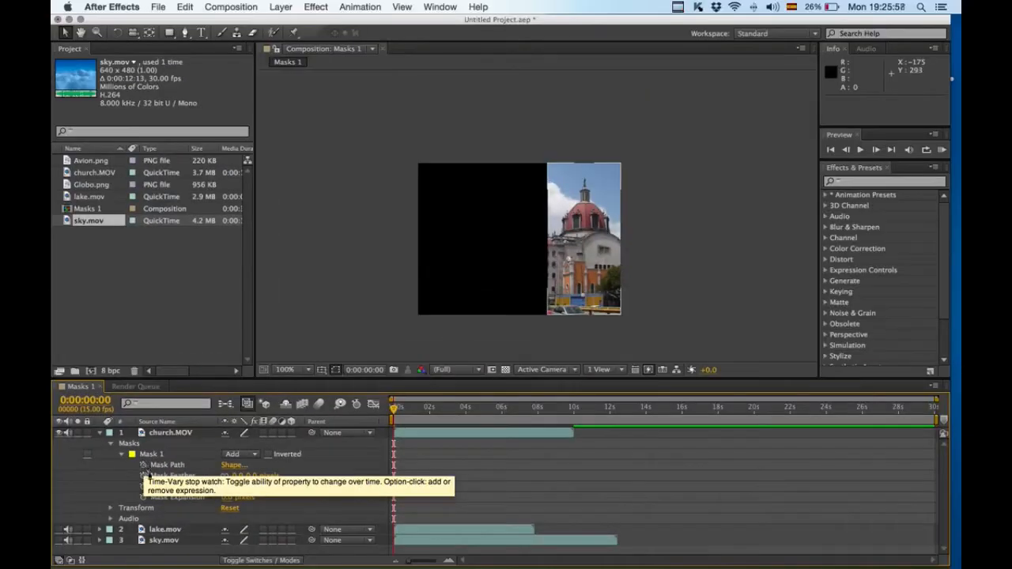
{"action": "left_click_drag", "start_coordinate": [393, 412], "coordinate": [364, 410]}
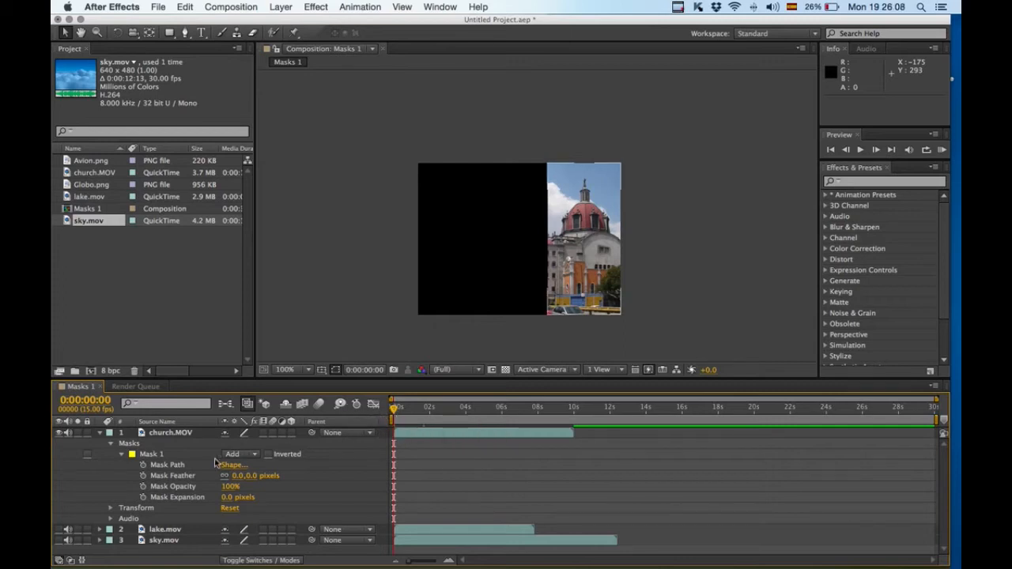
{"action": "left_click", "coordinate": [144, 467]}
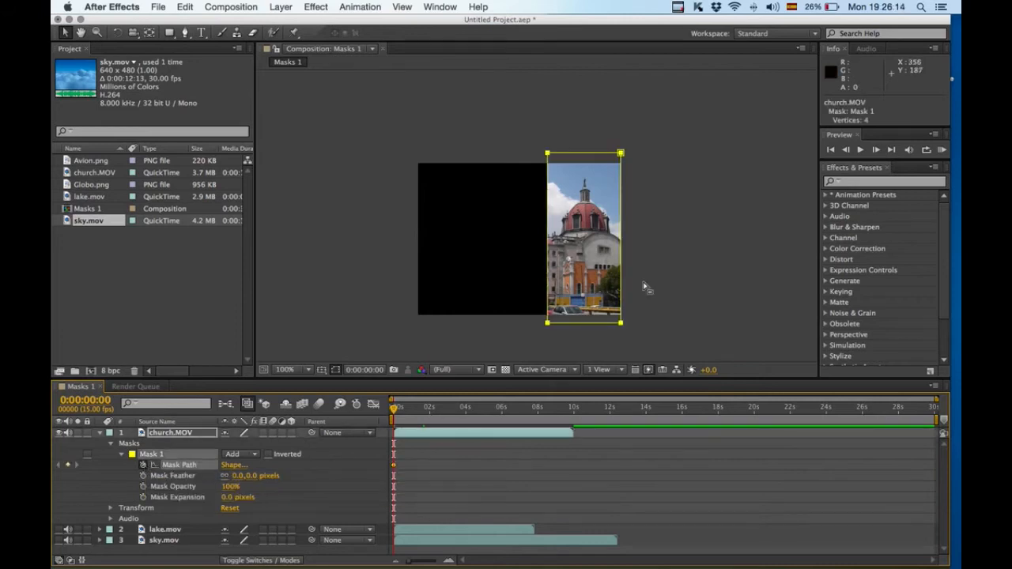
Lower the church mask's two upper vertices together to about y = 239 at the frame's bottom edge, hiding the strip in the first keyframe
{"action": "left_click", "coordinate": [639, 226]}
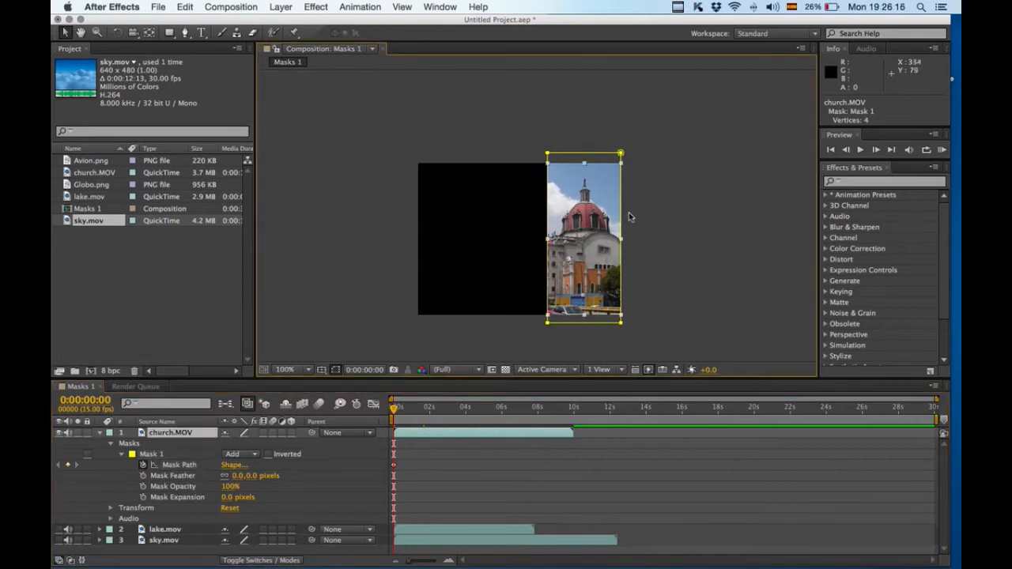
{"action": "left_click", "coordinate": [549, 156]}
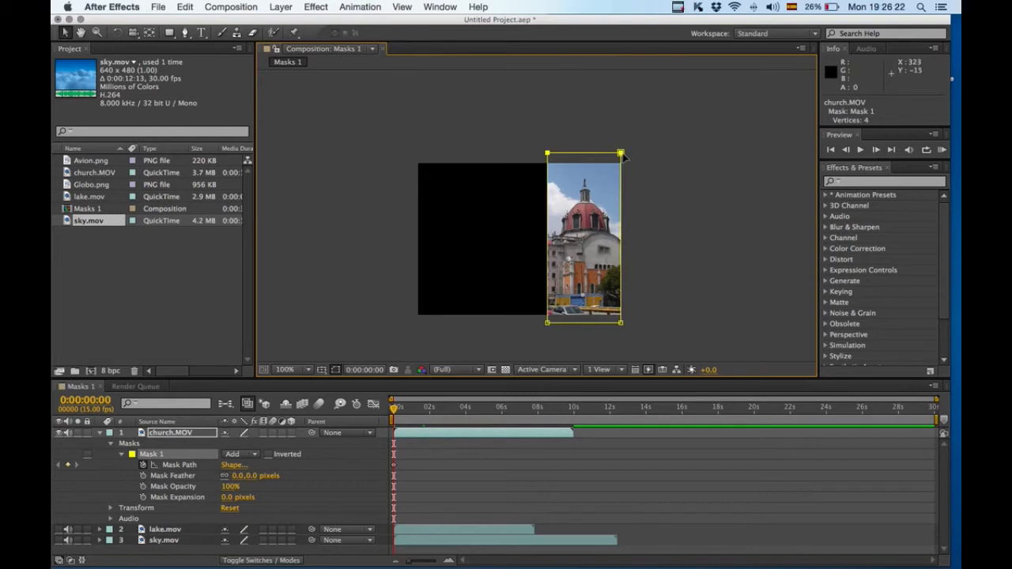
{"action": "left_click_drag", "start_coordinate": [622, 154], "coordinate": [620, 315]}
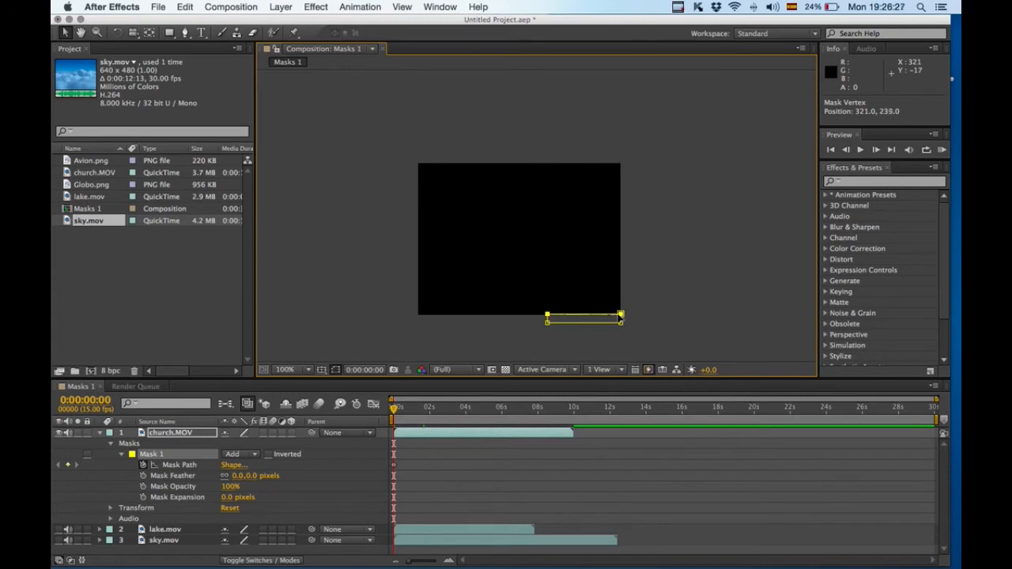
{"action": "left_click", "coordinate": [644, 298]}
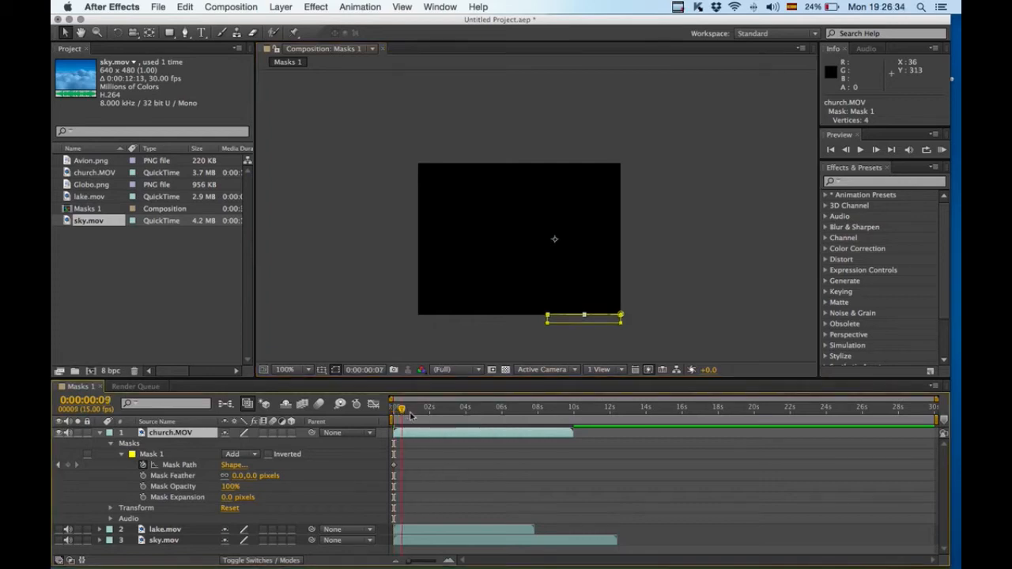
At 0:00:02:00, raise the church mask's two upper vertices together to the frame's top edge, and preview the reveal from 0:00:00:00
{"action": "left_click", "coordinate": [434, 409]}
{"action": "left_click_drag", "start_coordinate": [455, 422], "coordinate": [431, 427]}
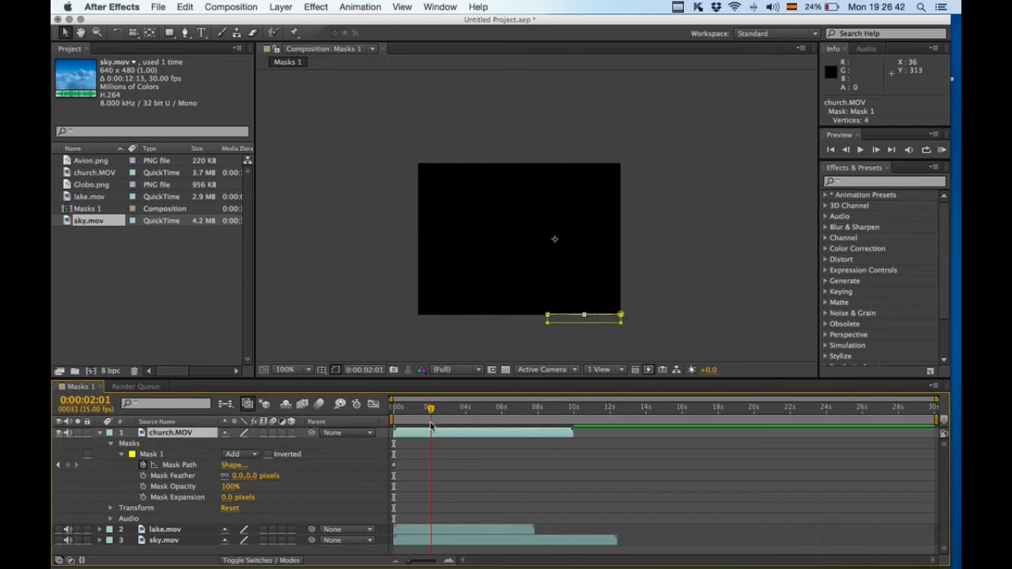
{"action": "left_click_drag", "start_coordinate": [431, 427], "coordinate": [430, 427]}
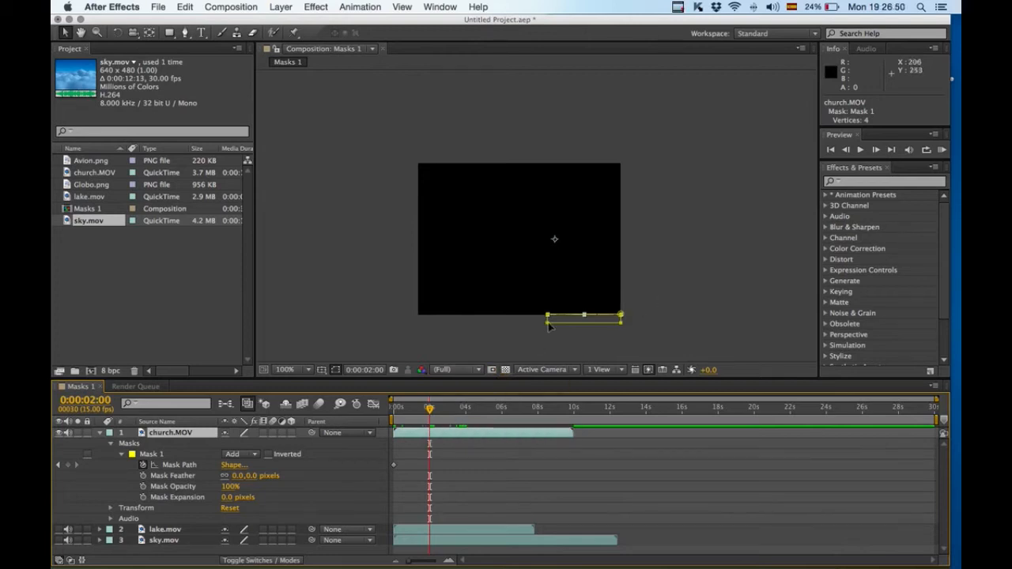
{"action": "key", "text": "period"}
{"action": "key", "text": "space"}
{"action": "left_click_drag", "start_coordinate": [549, 322], "coordinate": [535, 201]}
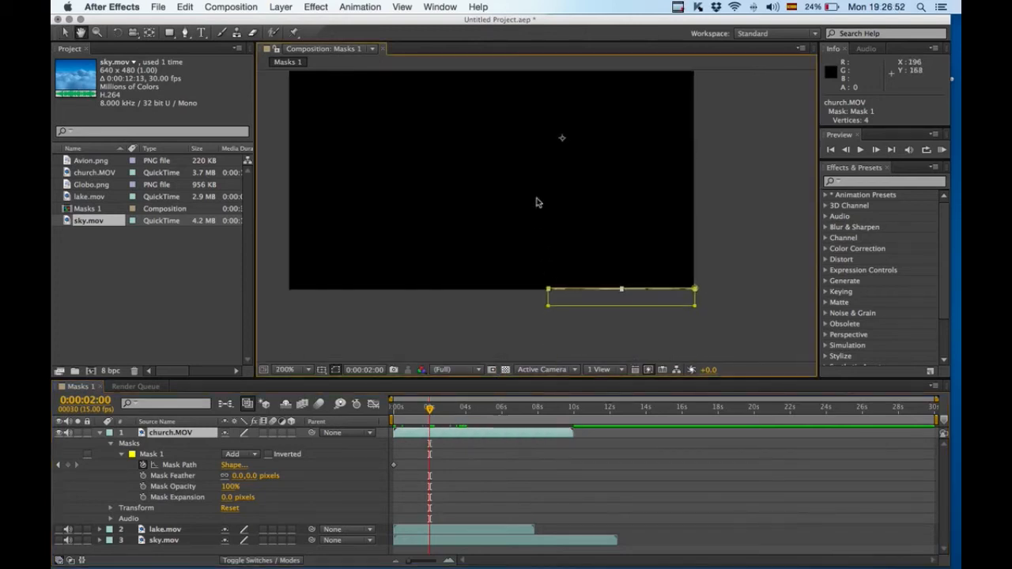
{"action": "left_click", "coordinate": [528, 306]}
{"action": "left_click", "coordinate": [554, 290]}
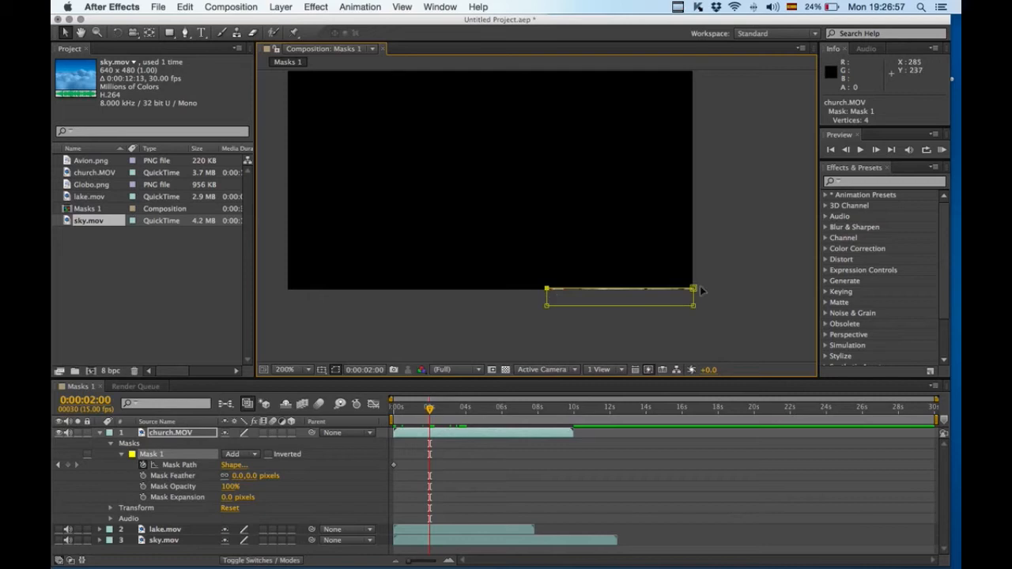
{"action": "left_click_drag", "start_coordinate": [694, 291], "coordinate": [697, 101]}
{"action": "scroll", "coordinate": [737, 132], "scroll_direction": "up", "scroll_amount": 5}
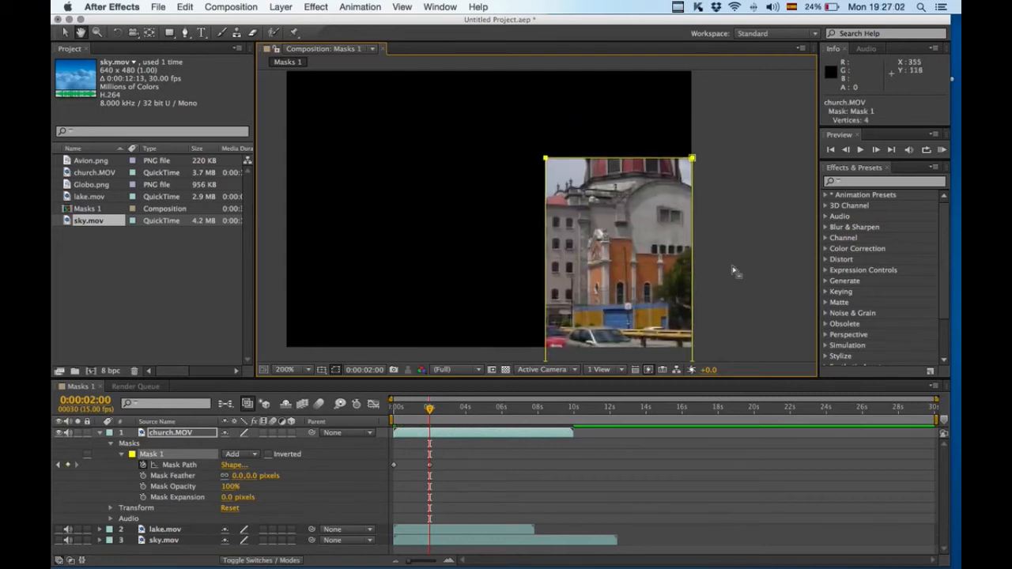
{"action": "left_click_drag", "start_coordinate": [689, 229], "coordinate": [687, 141]}
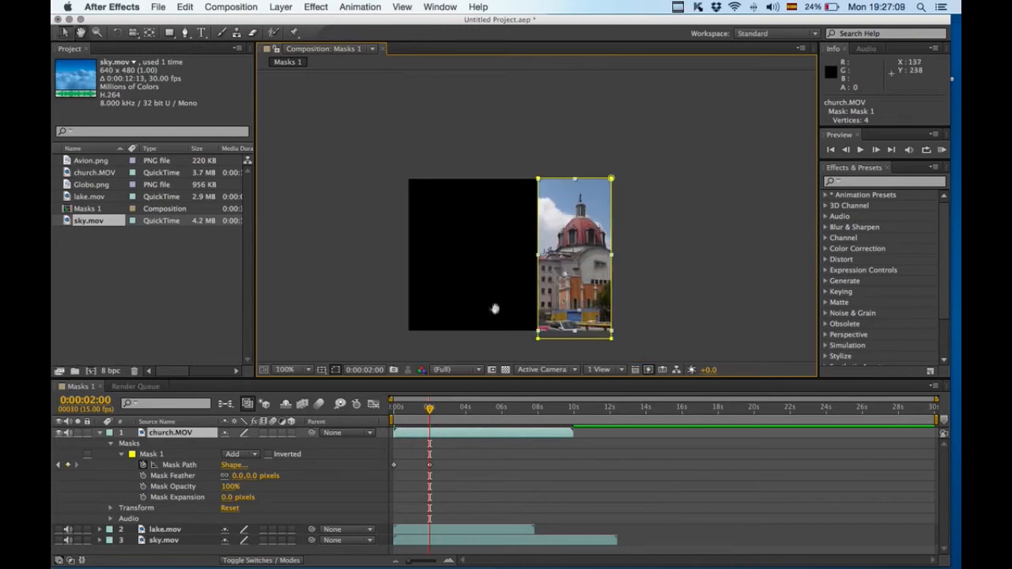
{"action": "left_click_drag", "start_coordinate": [394, 408], "coordinate": [428, 412]}
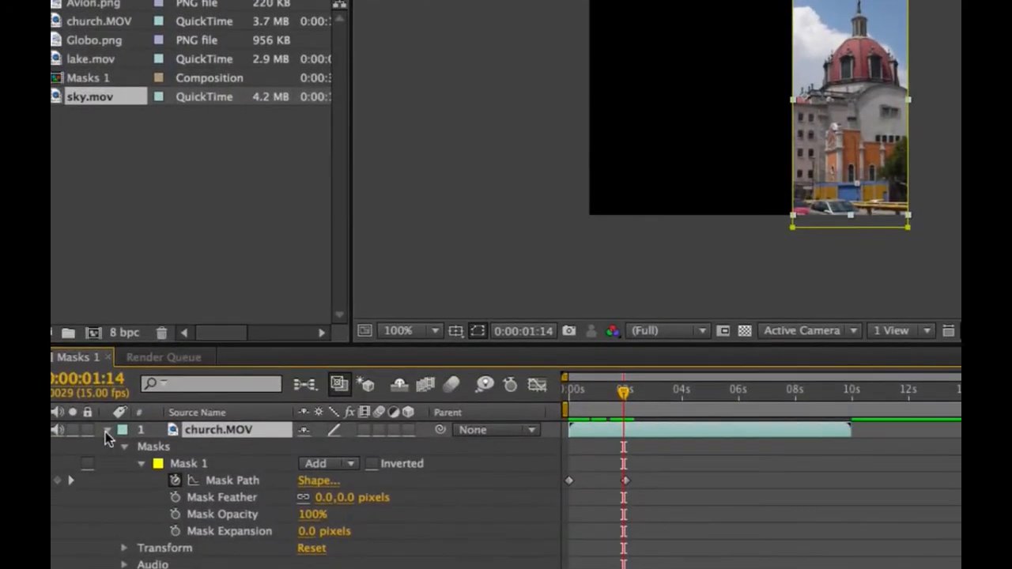
Collapse the church.MOV properties, and select the lake.mov layer and make it visible
{"action": "left_click", "coordinate": [106, 432]}
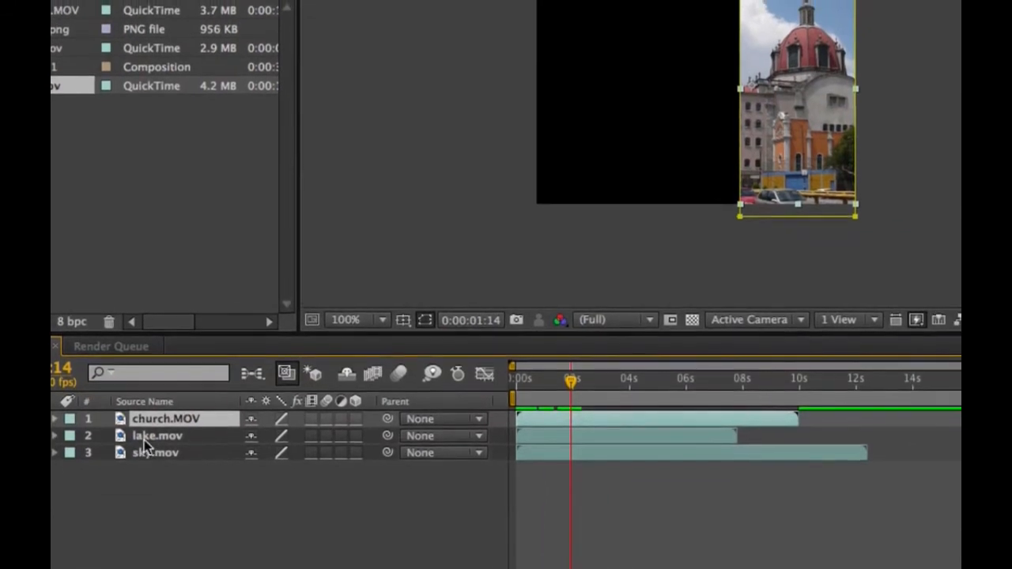
{"action": "left_click", "coordinate": [196, 449]}
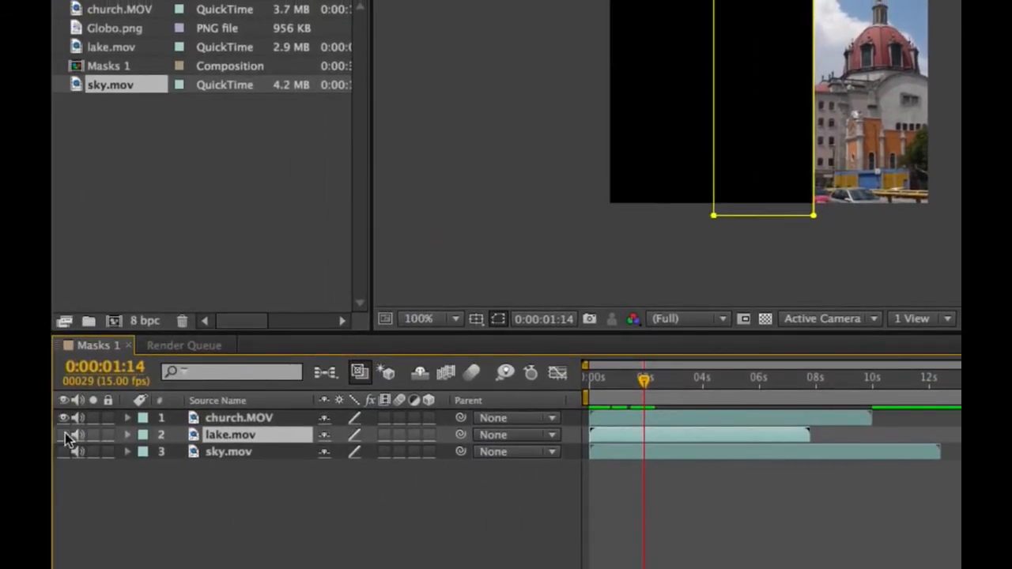
{"action": "left_click", "coordinate": [65, 435]}
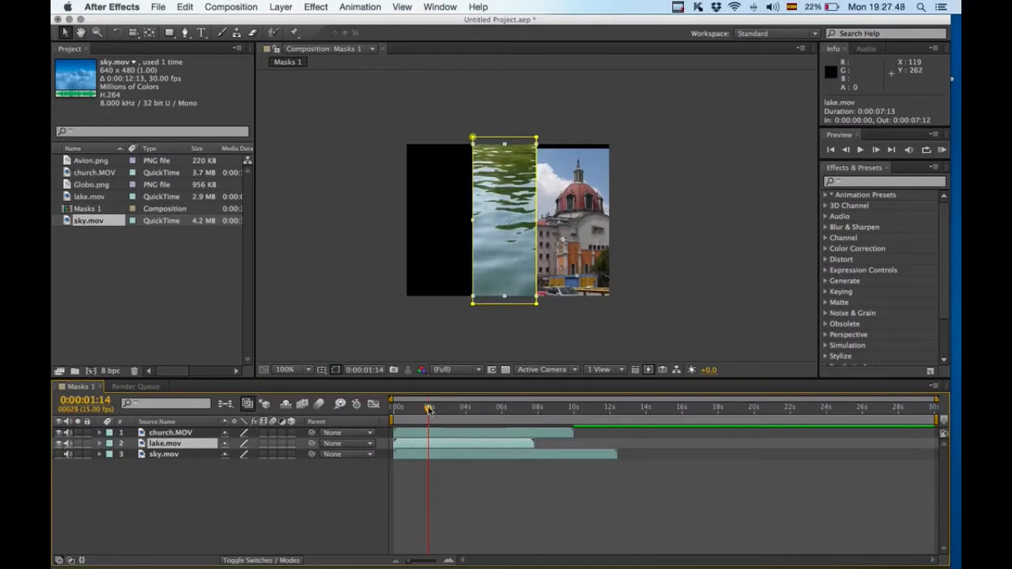
Shift the lake.mov layer in time so it starts at 0:00:02:00, and place the current time there
{"action": "left_click_drag", "start_coordinate": [428, 412], "coordinate": [393, 412]}
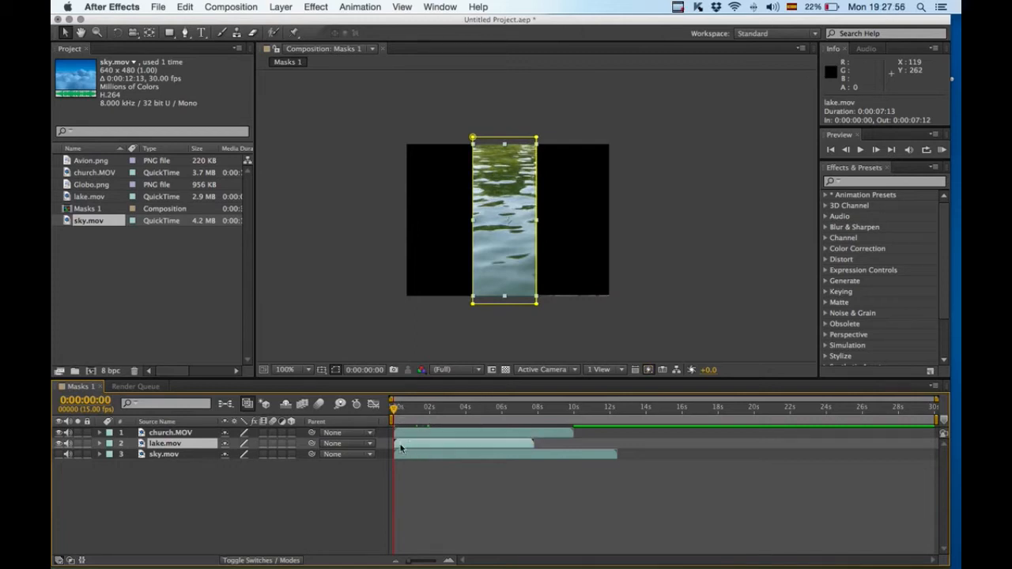
{"action": "left_click_drag", "start_coordinate": [410, 447], "coordinate": [416, 447]}
{"action": "left_click_drag", "start_coordinate": [397, 412], "coordinate": [446, 447]}
{"action": "left_click", "coordinate": [431, 409]}
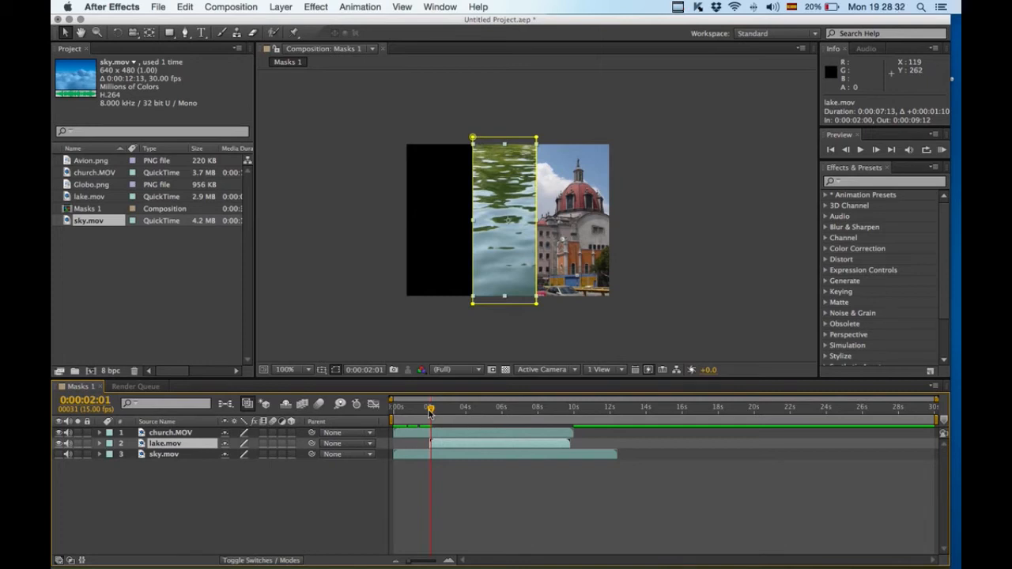
{"action": "left_click_drag", "start_coordinate": [430, 412], "coordinate": [429, 413]}
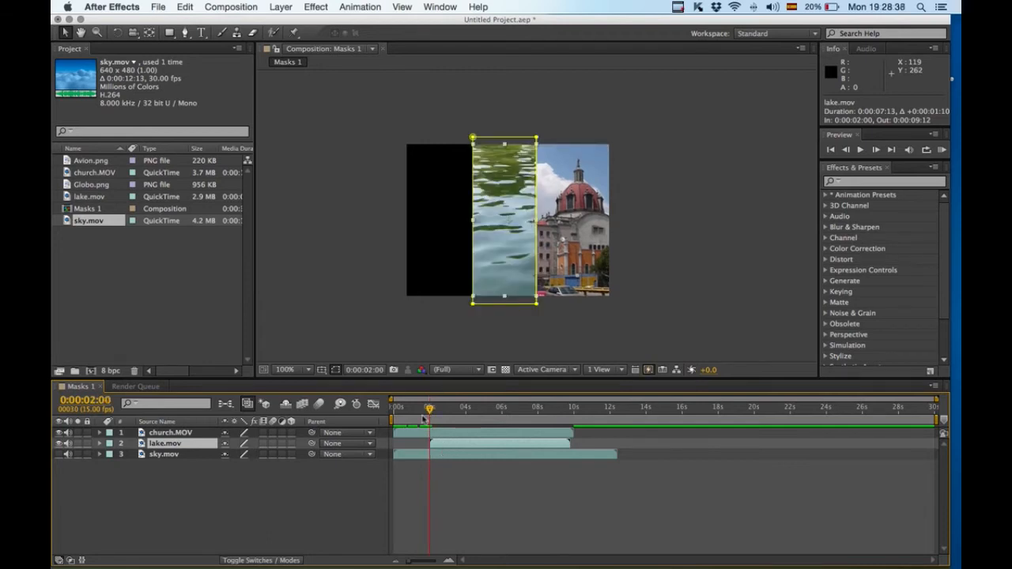
Reveal the Mask 1 properties of lake.mov and enable Mask Path keyframing at 0:00:02:00
{"action": "left_click", "coordinate": [99, 443]}
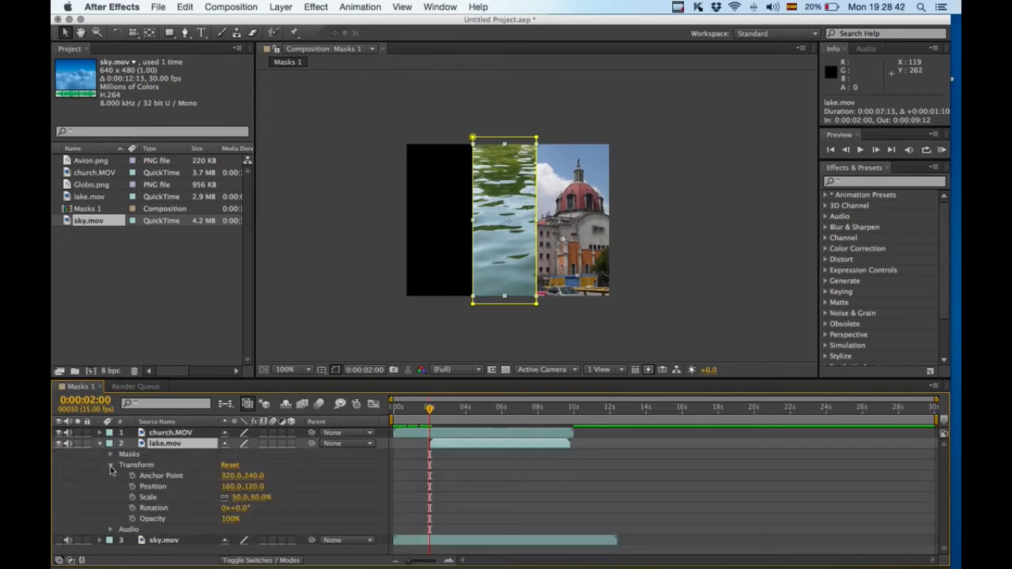
{"action": "left_click", "coordinate": [112, 466]}
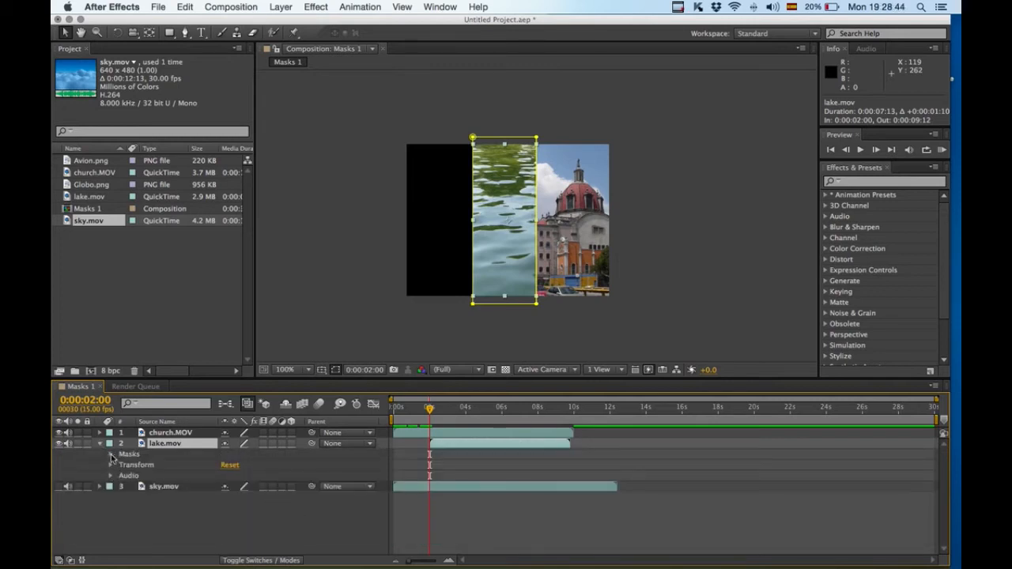
{"action": "left_click", "coordinate": [110, 455]}
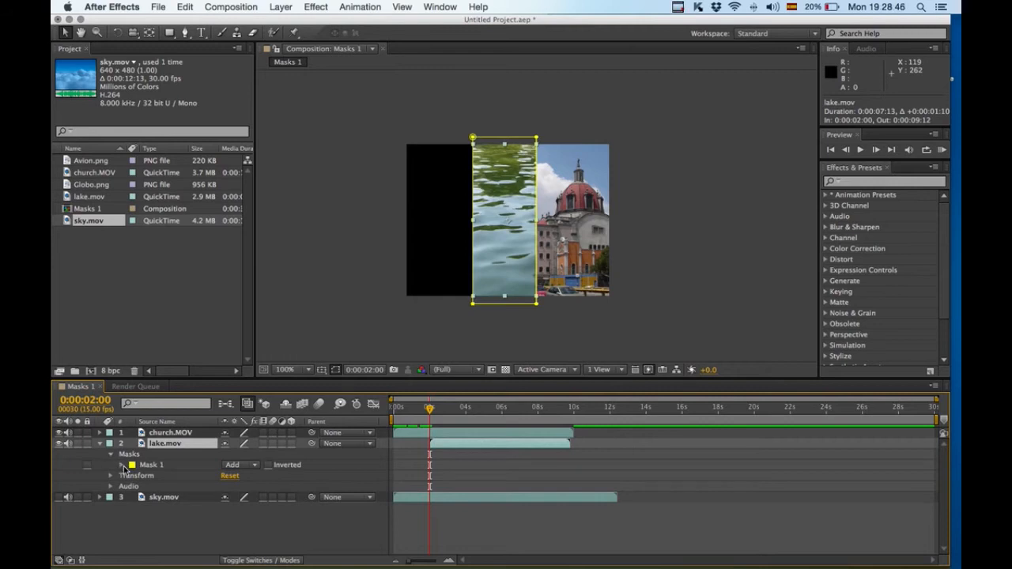
{"action": "left_click", "coordinate": [123, 465]}
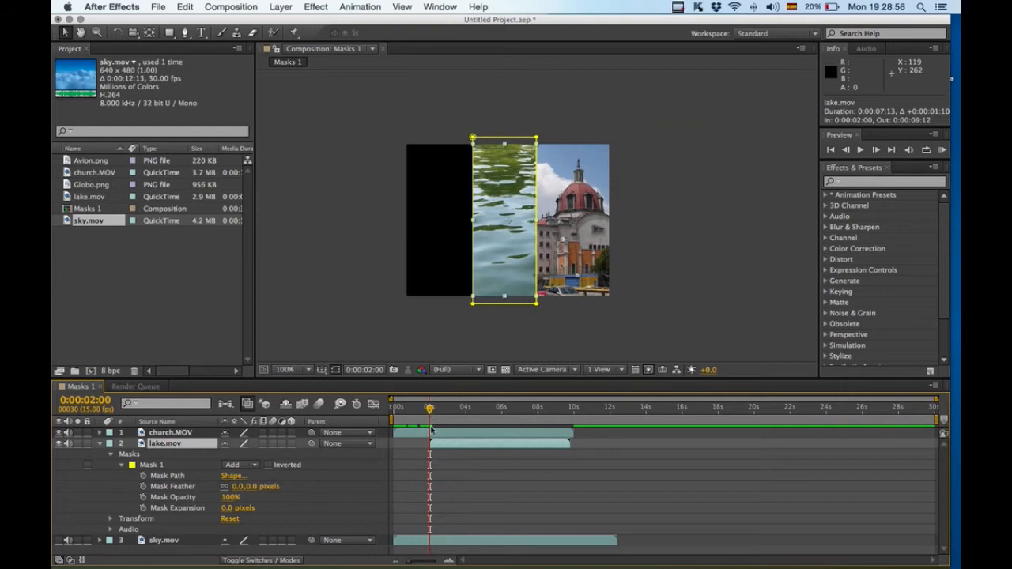
{"action": "left_click", "coordinate": [144, 476]}
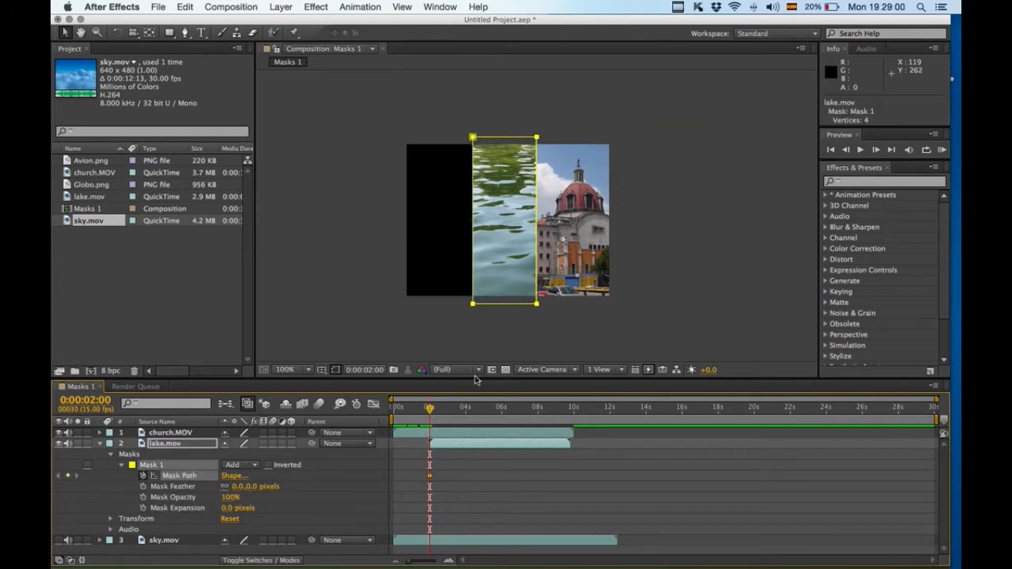
{"action": "left_click", "coordinate": [475, 142]}
{"action": "left_click", "coordinate": [524, 125]}
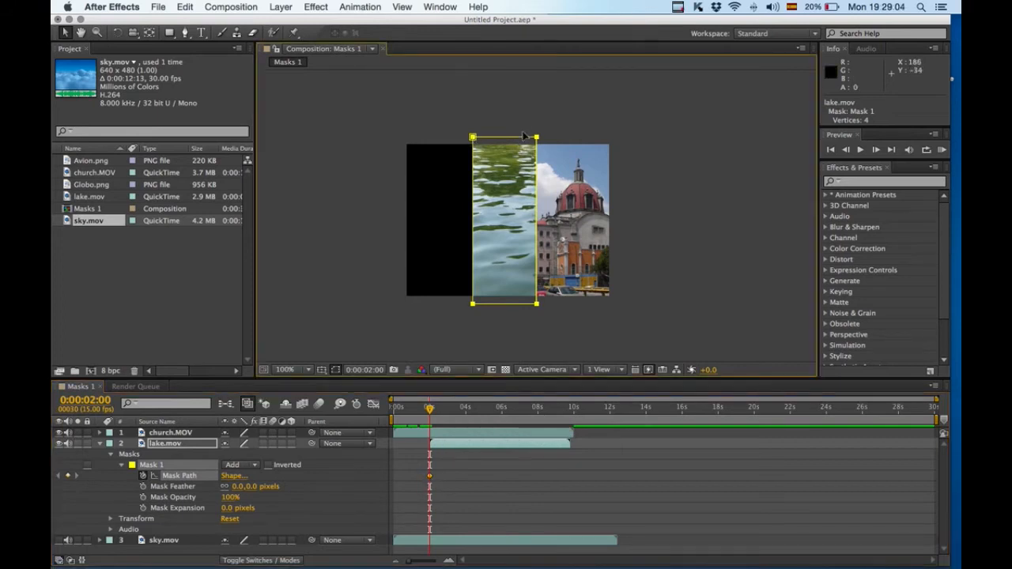
{"action": "left_click", "coordinate": [474, 137]}
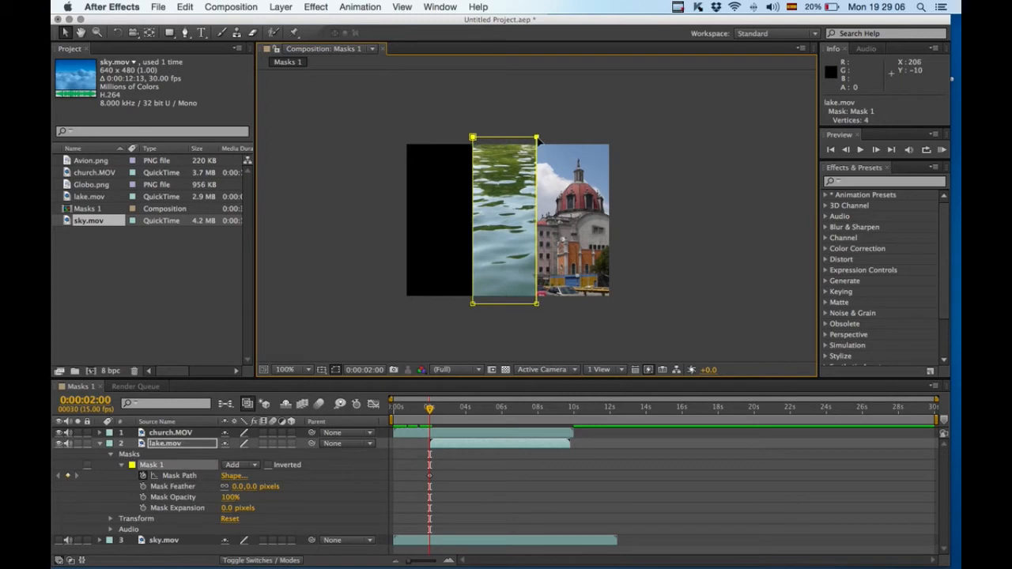
{"action": "left_click", "coordinate": [538, 140], "text": "shift"}
{"action": "left_click_drag", "start_coordinate": [538, 139], "coordinate": [536, 188]}
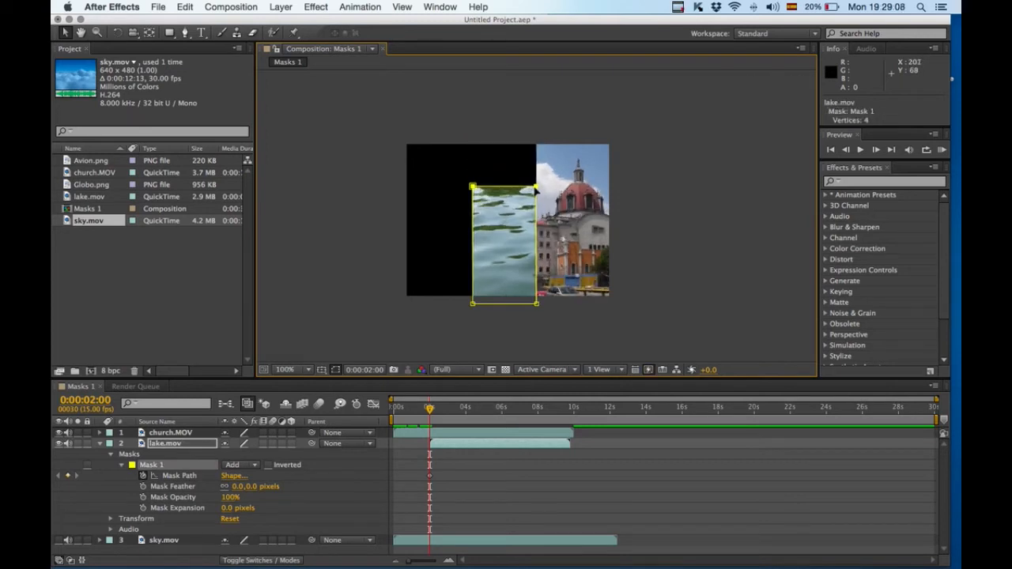
{"action": "key", "text": "super+z"}
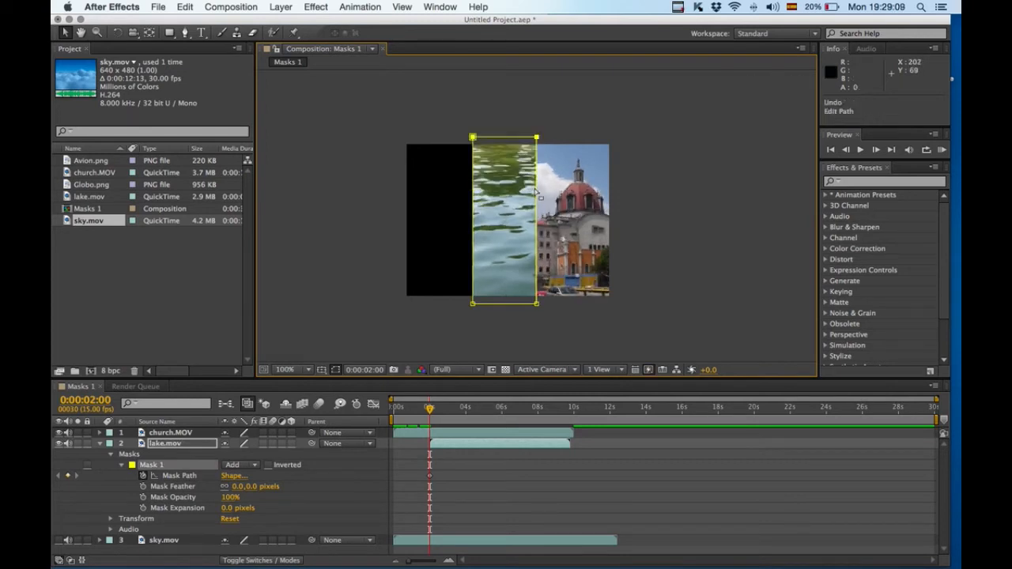
Raise the lake mask's two lower vertices together to about y = 5 at the frame's top edge, hiding the strip in the first keyframe
{"action": "left_click", "coordinate": [537, 304]}
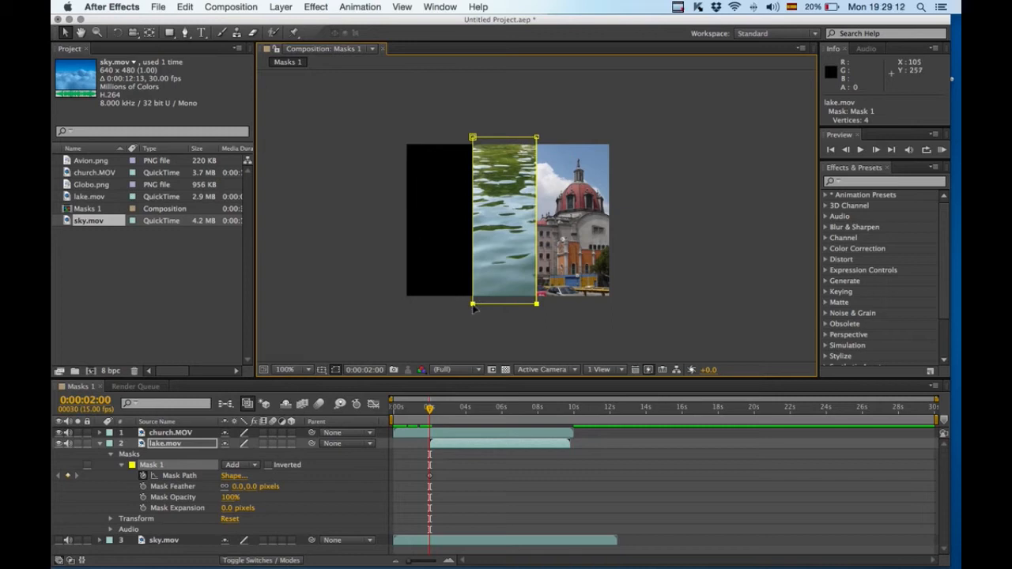
{"action": "left_click_drag", "start_coordinate": [474, 303], "coordinate": [480, 150]}
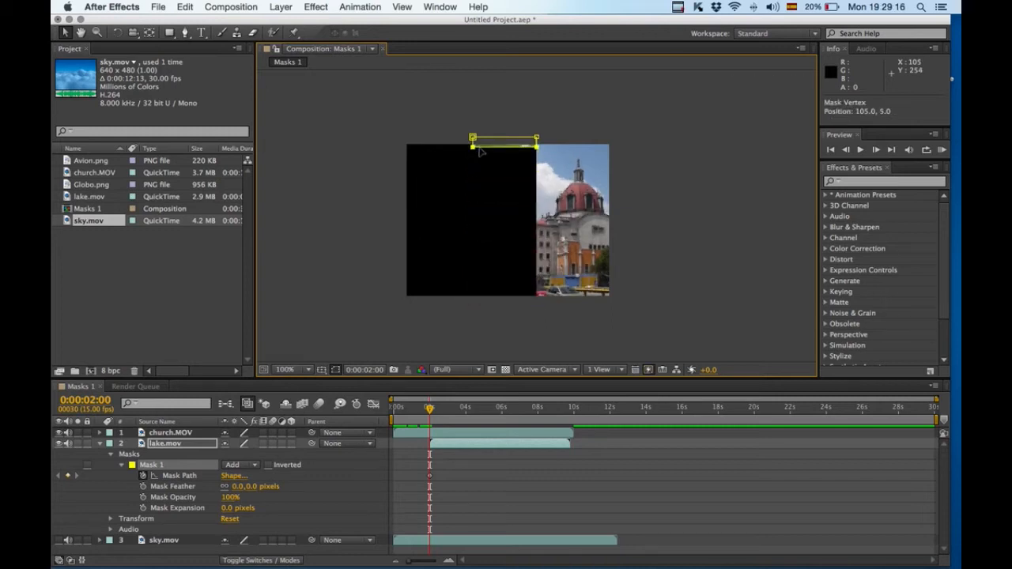
{"action": "left_click", "coordinate": [488, 127]}
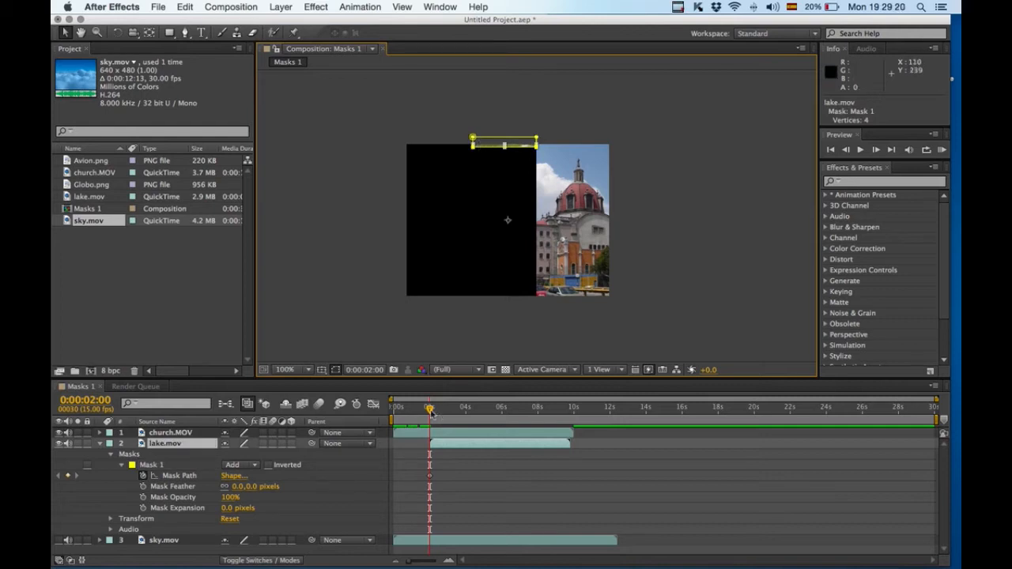
At 0:00:04:00, lower the lake mask's two lower vertices together to just below the frame's bottom edge
{"action": "left_click_drag", "start_coordinate": [435, 411], "coordinate": [469, 423]}
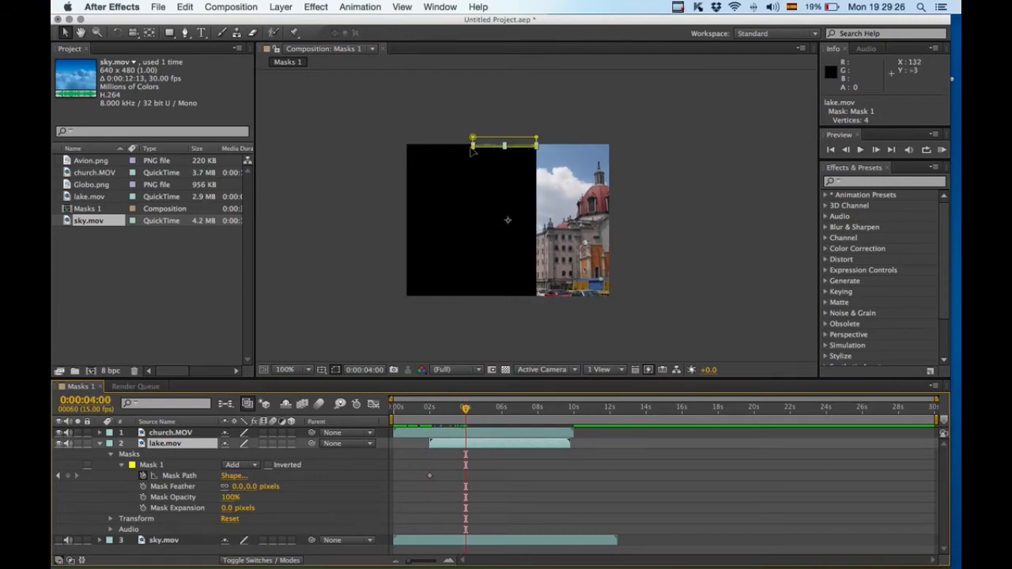
{"action": "left_click_drag", "start_coordinate": [473, 148], "coordinate": [474, 212]}
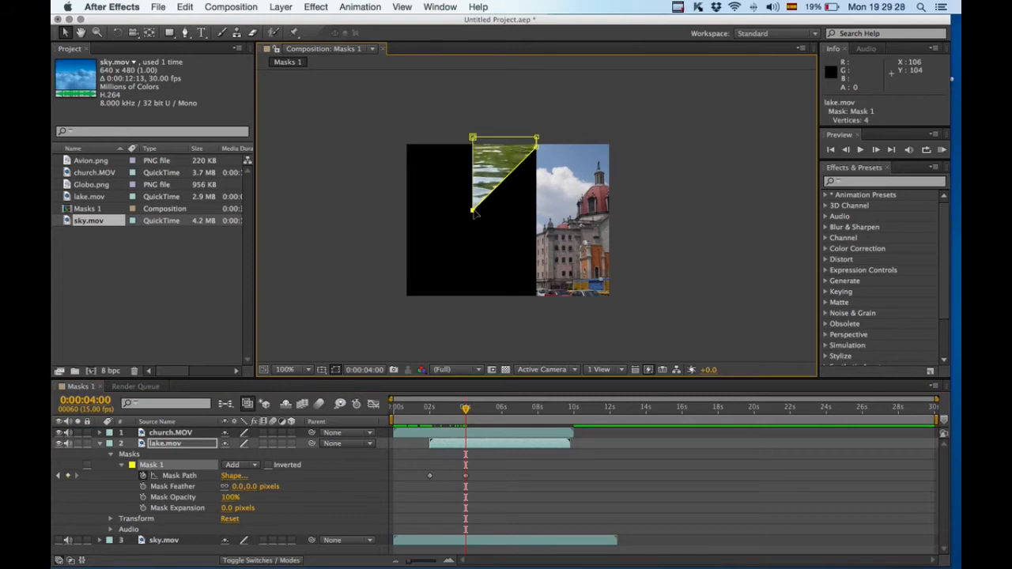
{"action": "key", "text": "super+z"}
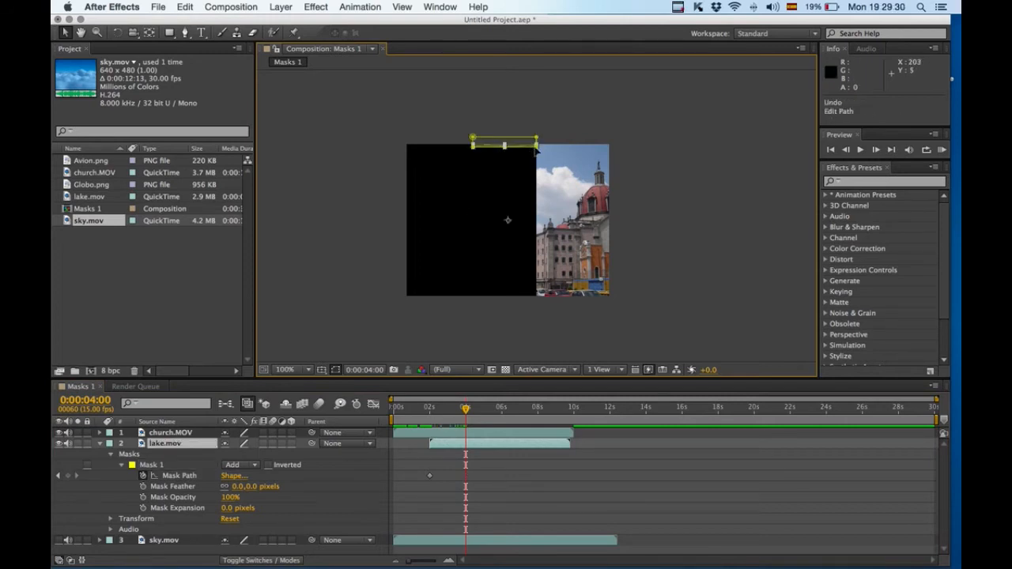
{"action": "left_click", "coordinate": [537, 150]}
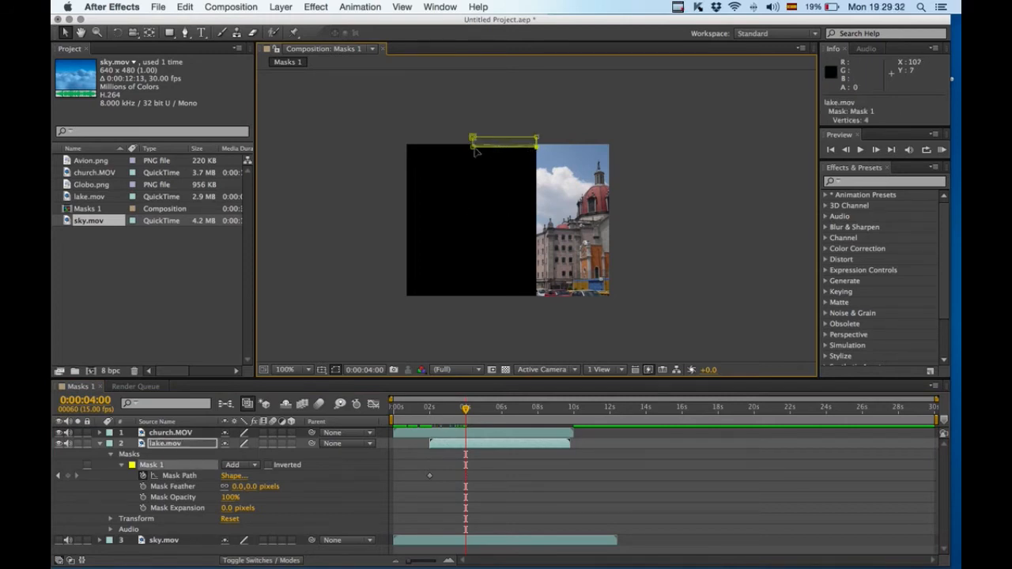
{"action": "left_click_drag", "start_coordinate": [475, 155], "coordinate": [470, 302]}
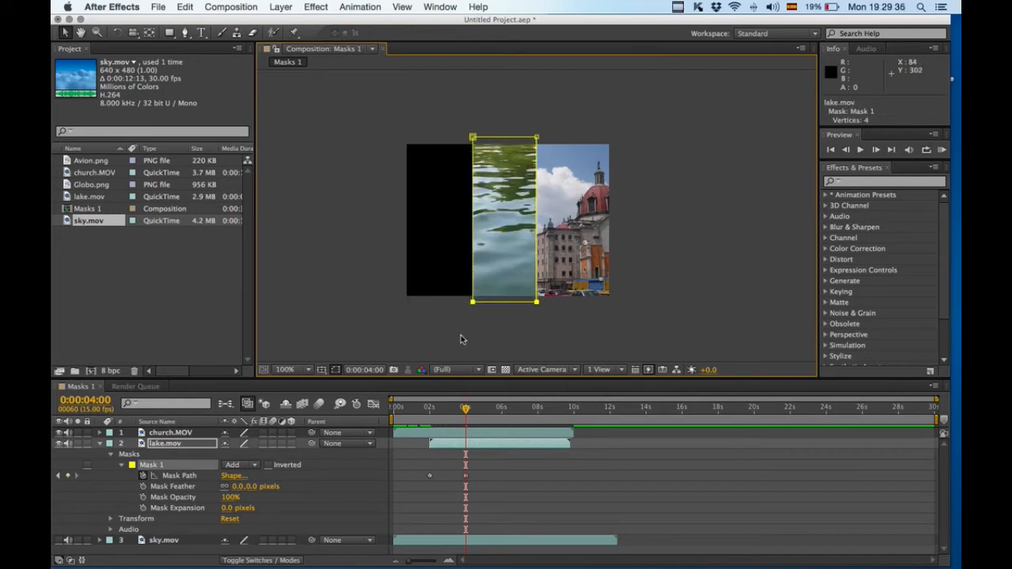
Scrub between about 0:00:02:00 and 0:00:04:00 to preview the lake strip's downward reveal
{"action": "left_click", "coordinate": [432, 412]}
{"action": "left_click_drag", "start_coordinate": [432, 411], "coordinate": [466, 418]}
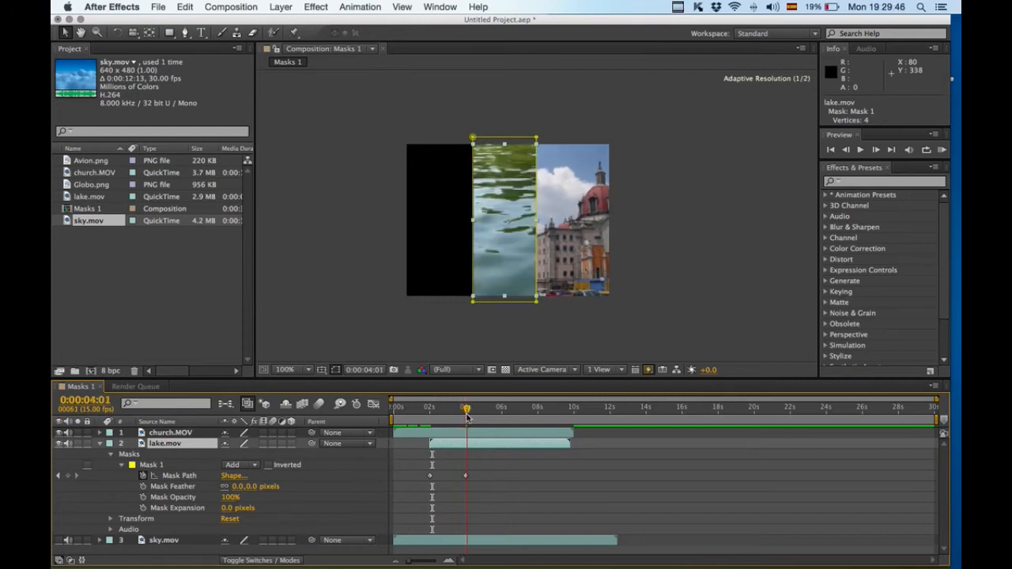
{"action": "left_click_drag", "start_coordinate": [467, 419], "coordinate": [464, 419]}
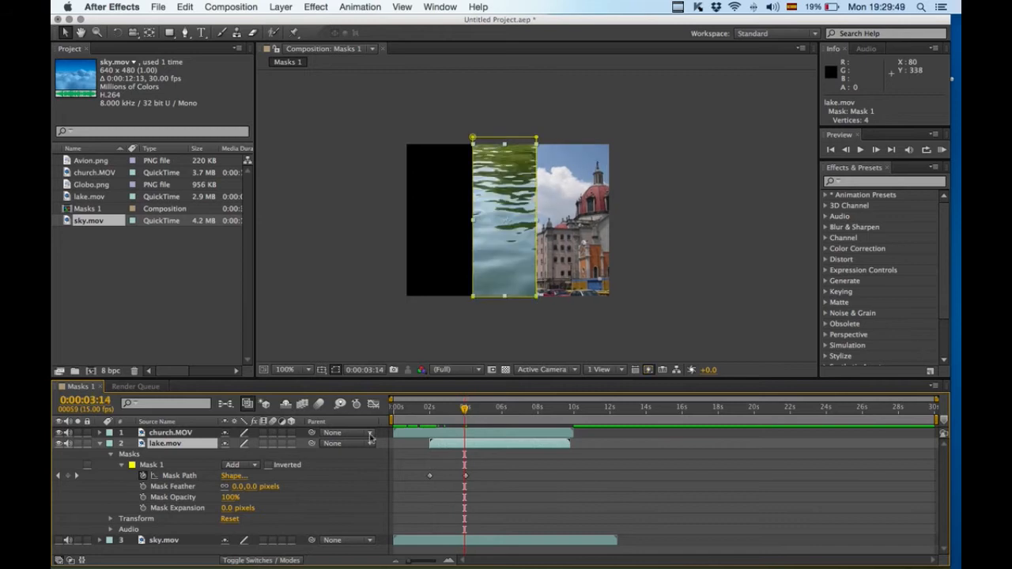
Collapse lake.mov's properties, make the sky.mov layer visible and reveal its Mask 1 properties
{"action": "left_click", "coordinate": [102, 444]}
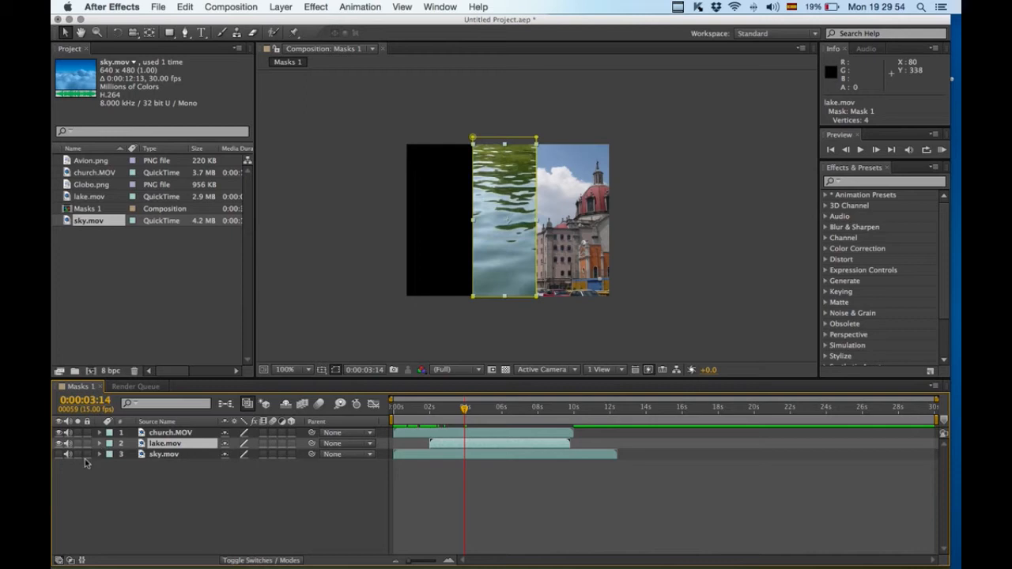
{"action": "left_click", "coordinate": [58, 455]}
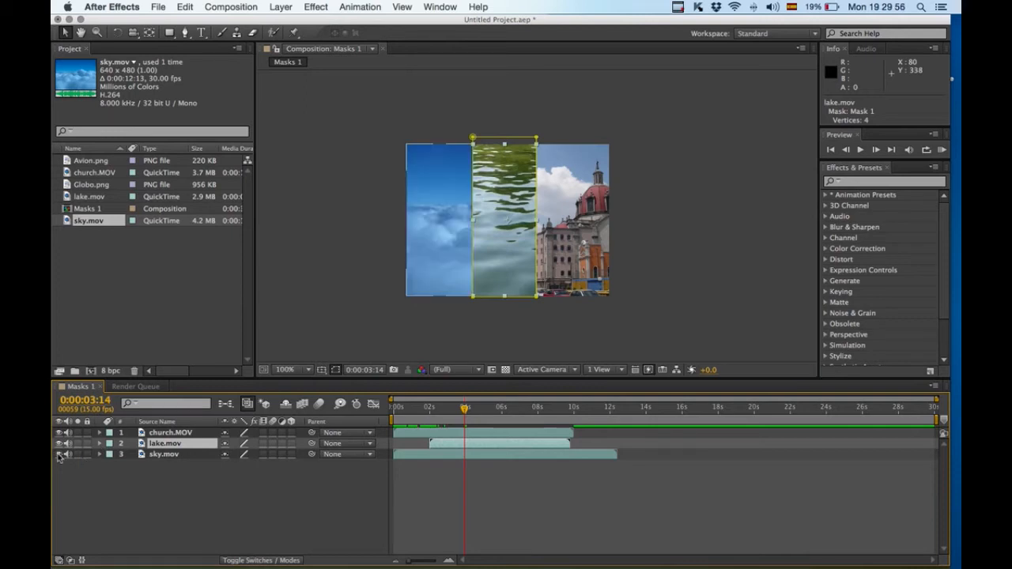
{"action": "left_click", "coordinate": [101, 455]}
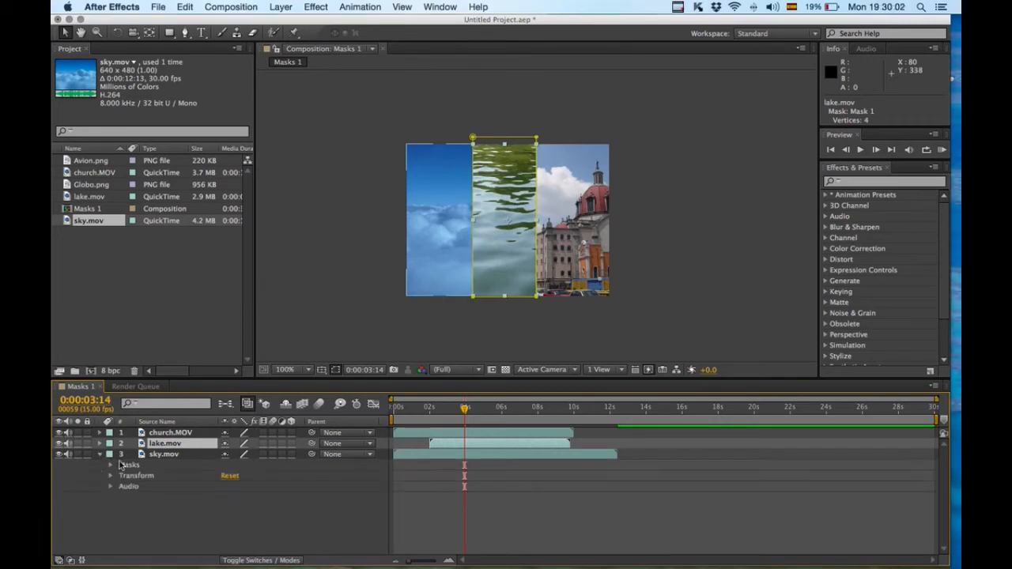
{"action": "left_click", "coordinate": [111, 466]}
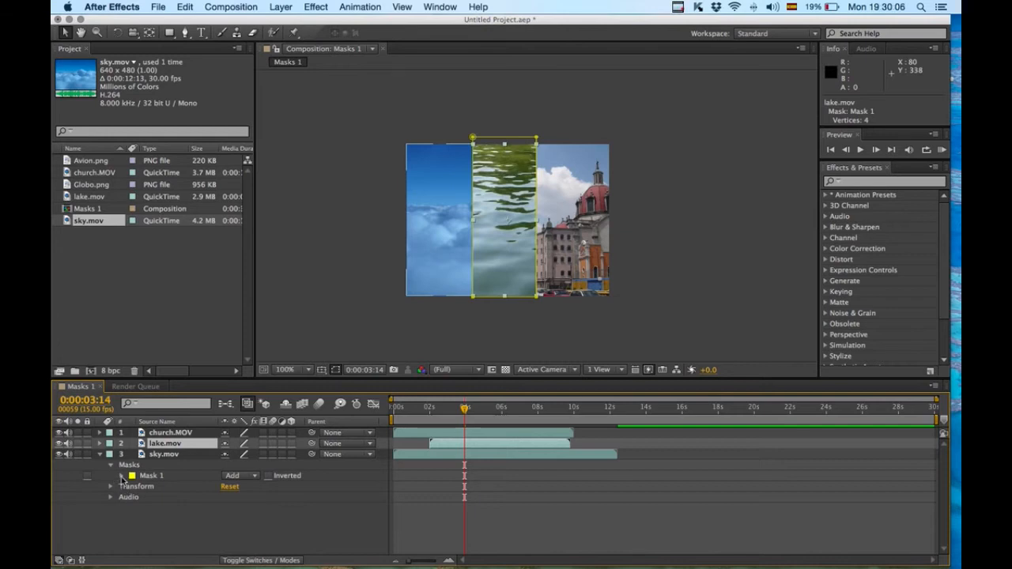
{"action": "left_click", "coordinate": [121, 476]}
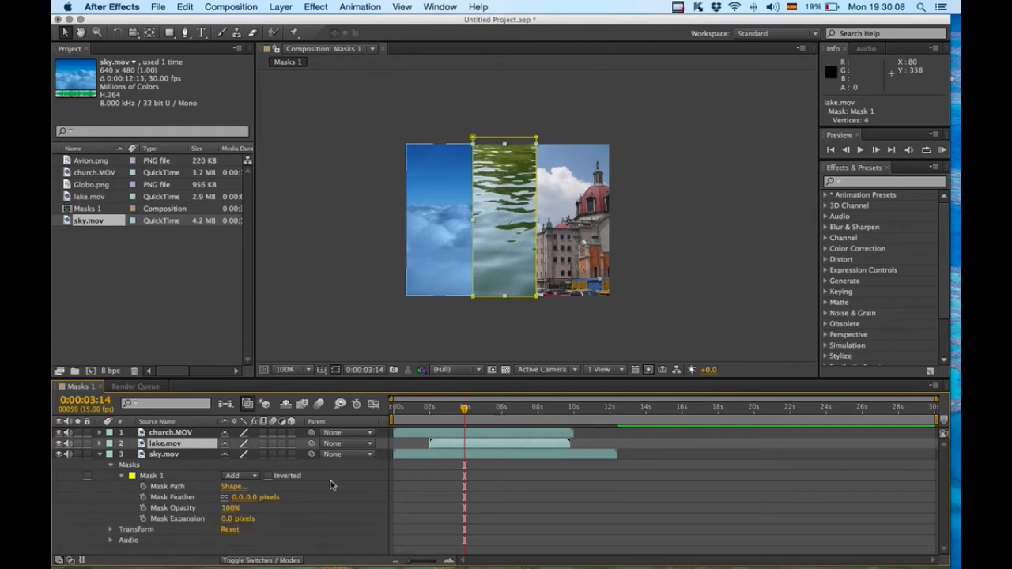
Shift the sky.mov layer in time so that it starts at 0:00:03:14
{"action": "left_click", "coordinate": [410, 456]}
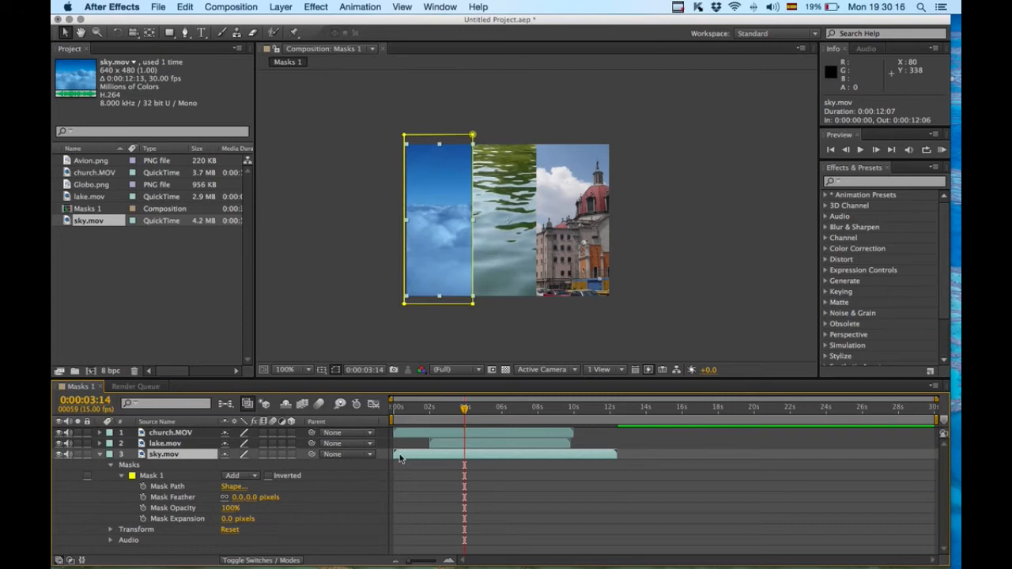
{"action": "left_click_drag", "start_coordinate": [413, 457], "coordinate": [474, 457]}
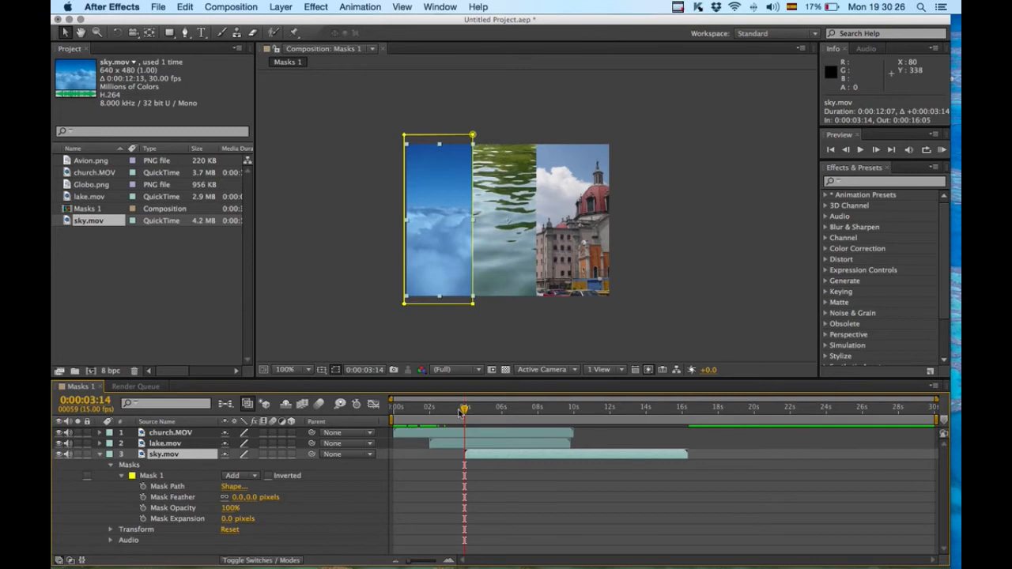
Enable Mask Path keyframing for sky.mov at 0:00:03:14 and collapse the mask by moving its upper-right vertex to the lower-left corner
{"action": "left_click", "coordinate": [143, 488]}
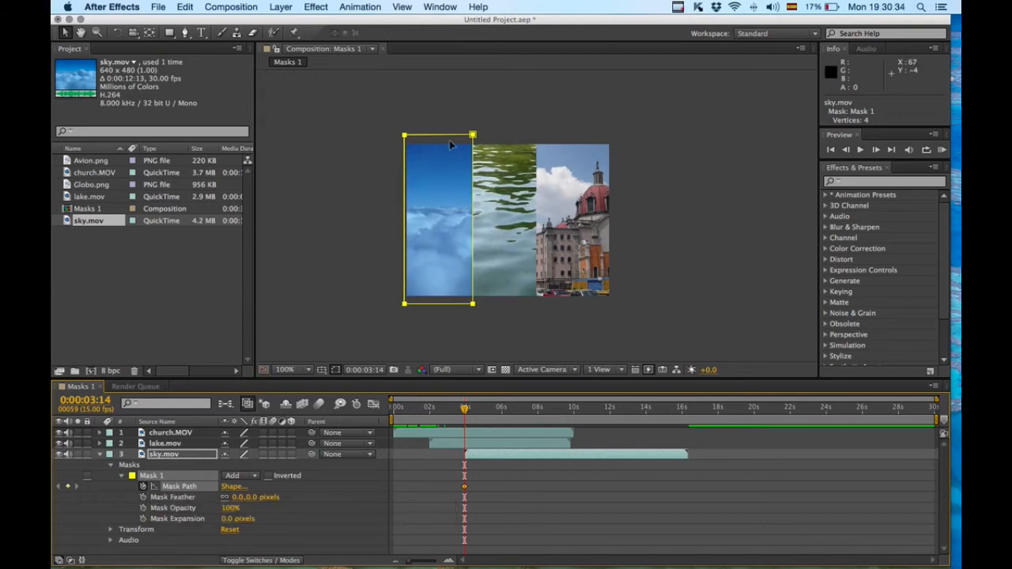
{"action": "left_click", "coordinate": [440, 120]}
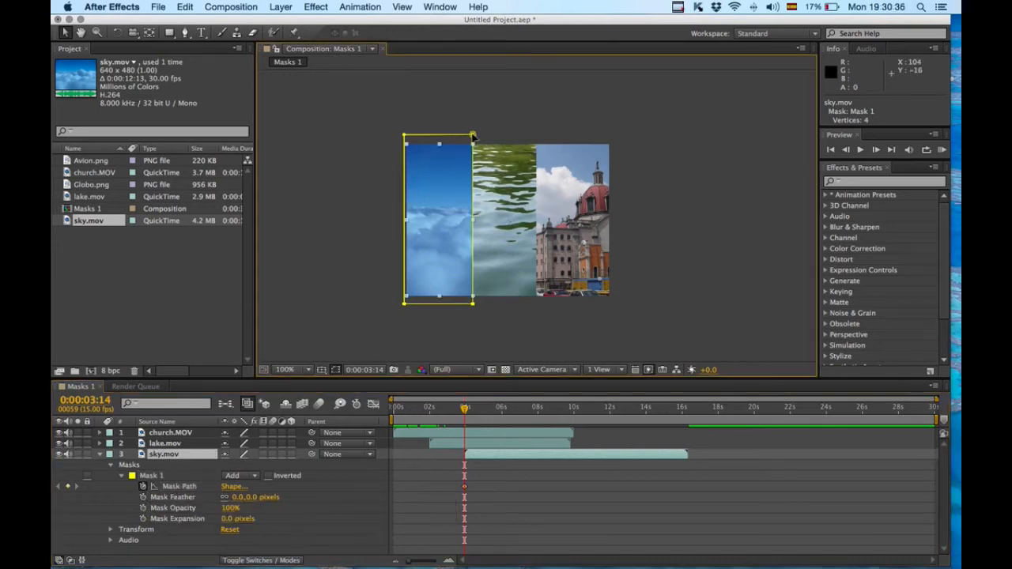
{"action": "left_click_drag", "start_coordinate": [473, 136], "coordinate": [404, 300]}
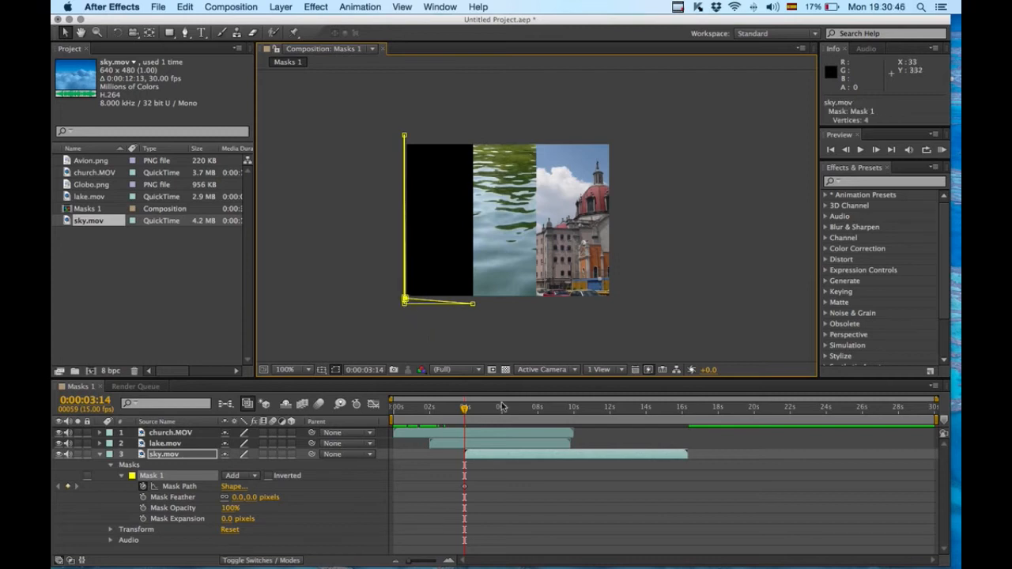
At 0:00:06:00, return the sky mask's moved vertex to its upper-right corner above the frame, then deselect the mask vertex
{"action": "left_click", "coordinate": [467, 412]}
{"action": "left_click_drag", "start_coordinate": [466, 412], "coordinate": [506, 423]}
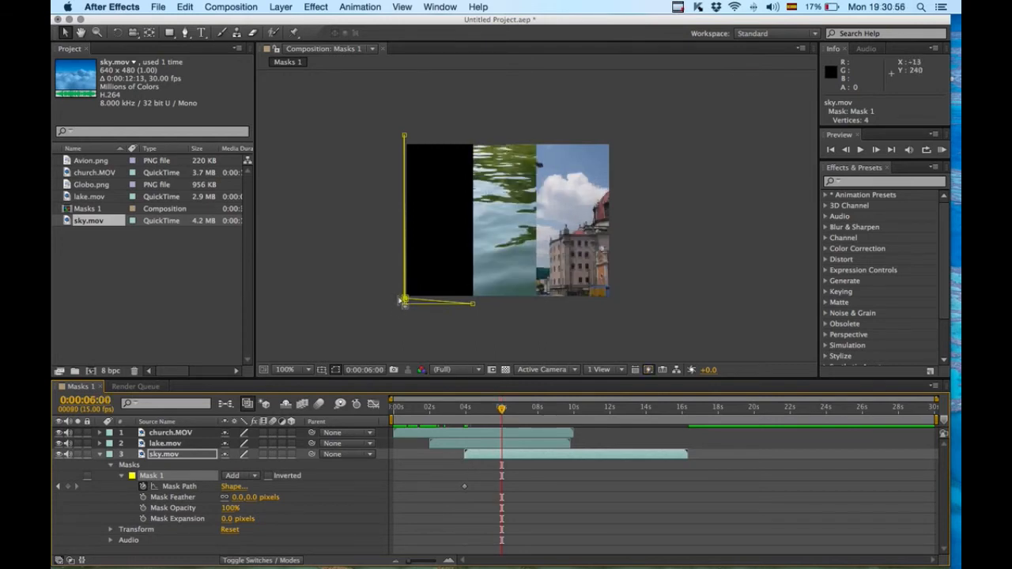
{"action": "left_click_drag", "start_coordinate": [405, 302], "coordinate": [476, 136]}
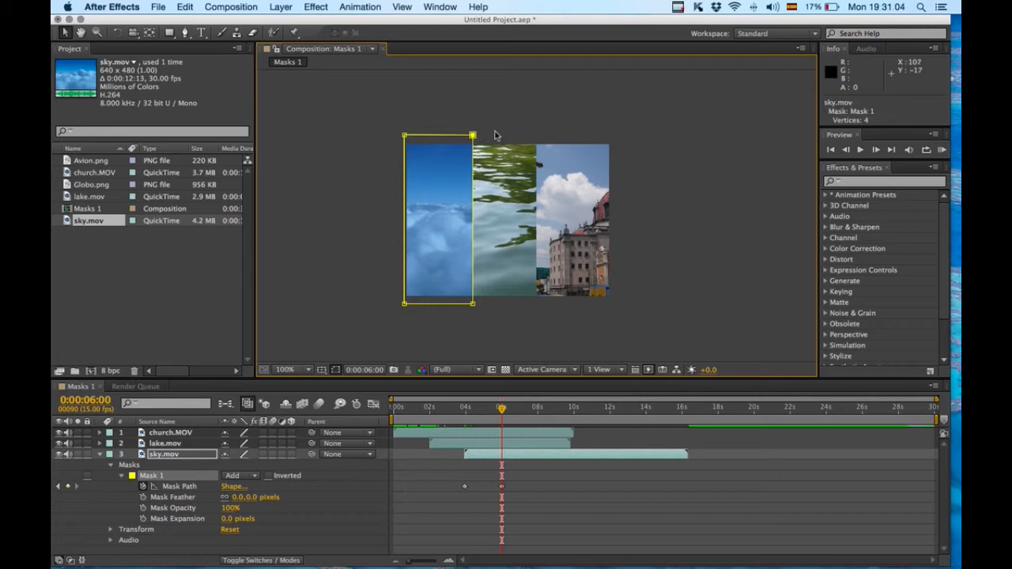
{"action": "left_click", "coordinate": [495, 135]}
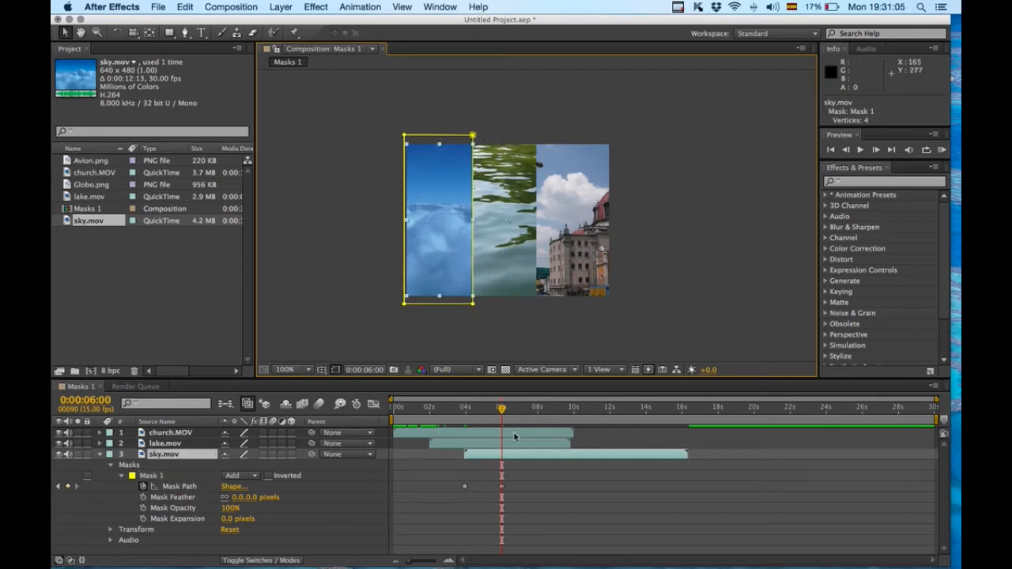
Scrub between about 0:00:04:00 and 0:00:06:01 to preview the sky strip's diagonal reveal, then deselect the layer
{"action": "left_click", "coordinate": [465, 409]}
{"action": "left_click_drag", "start_coordinate": [466, 410], "coordinate": [496, 409]}
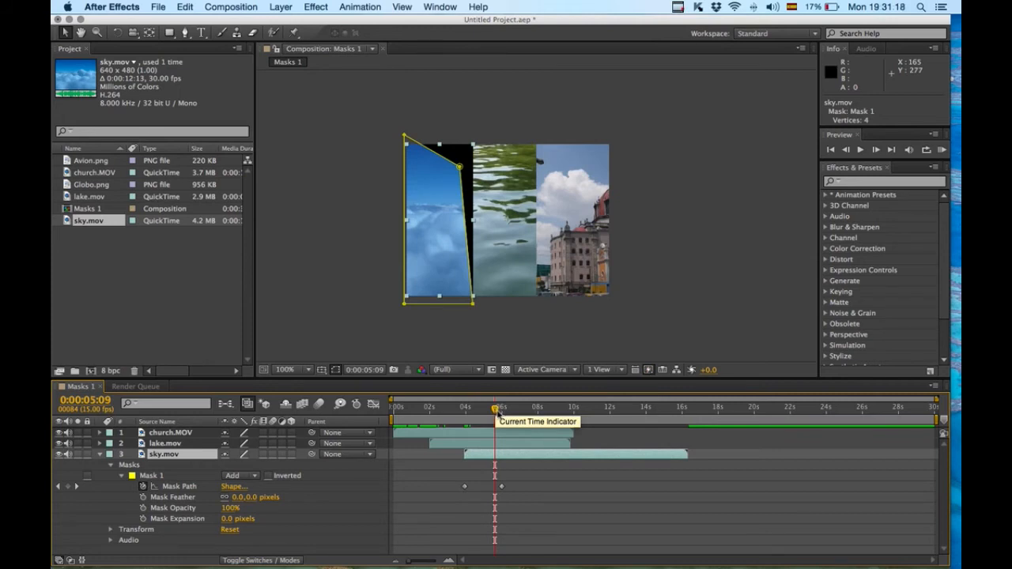
{"action": "left_click_drag", "start_coordinate": [496, 409], "coordinate": [505, 411]}
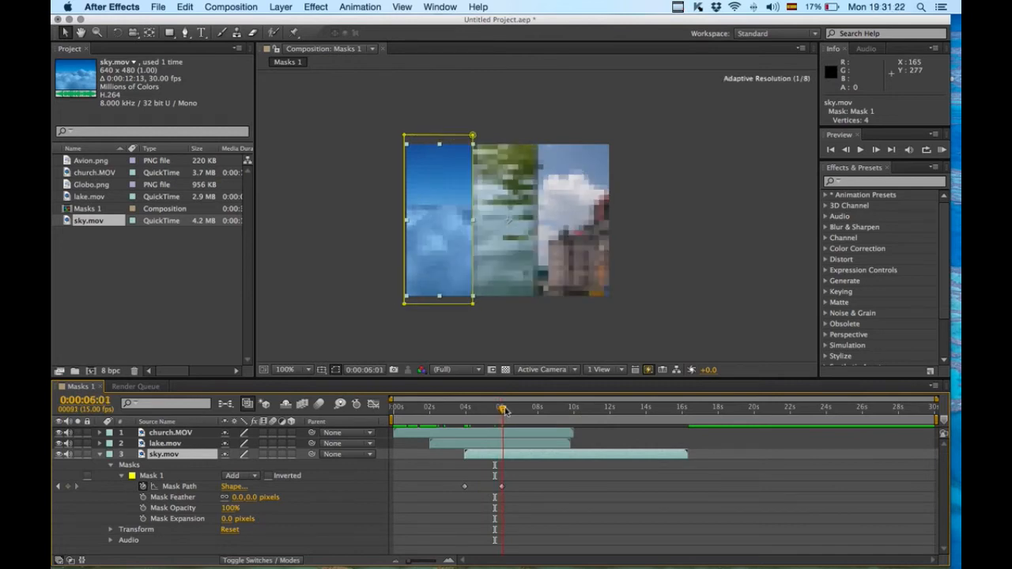
{"action": "left_click", "coordinate": [435, 324]}
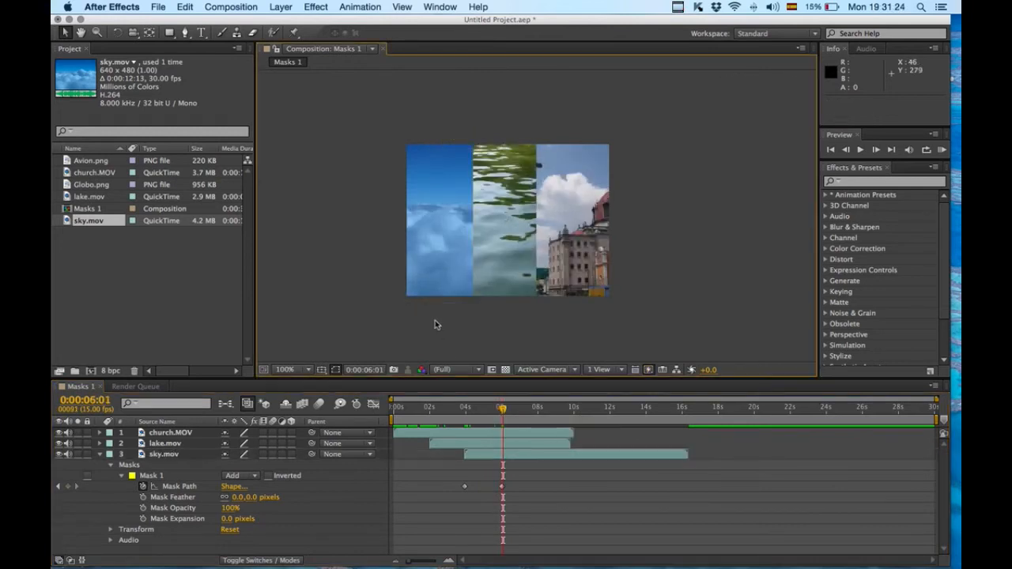
Collapse sky.mov's properties and scrub from about 0:00:02:00 to 0:00:08:05 to preview the lake and sky reveals together
{"action": "left_click", "coordinate": [99, 456]}
{"action": "left_click", "coordinate": [100, 456]}
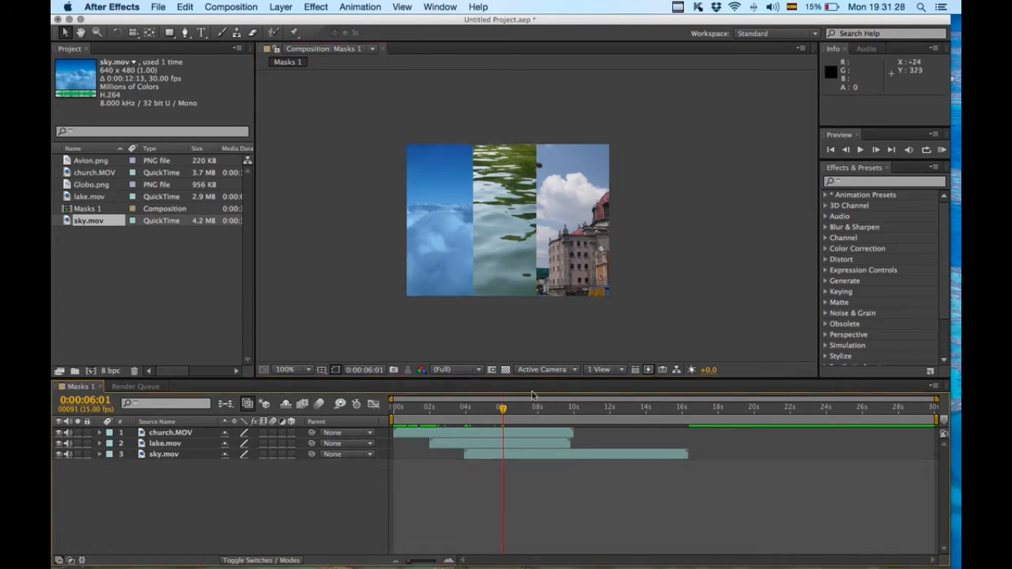
{"action": "left_click_drag", "start_coordinate": [502, 411], "coordinate": [429, 412]}
{"action": "key", "text": "space"}
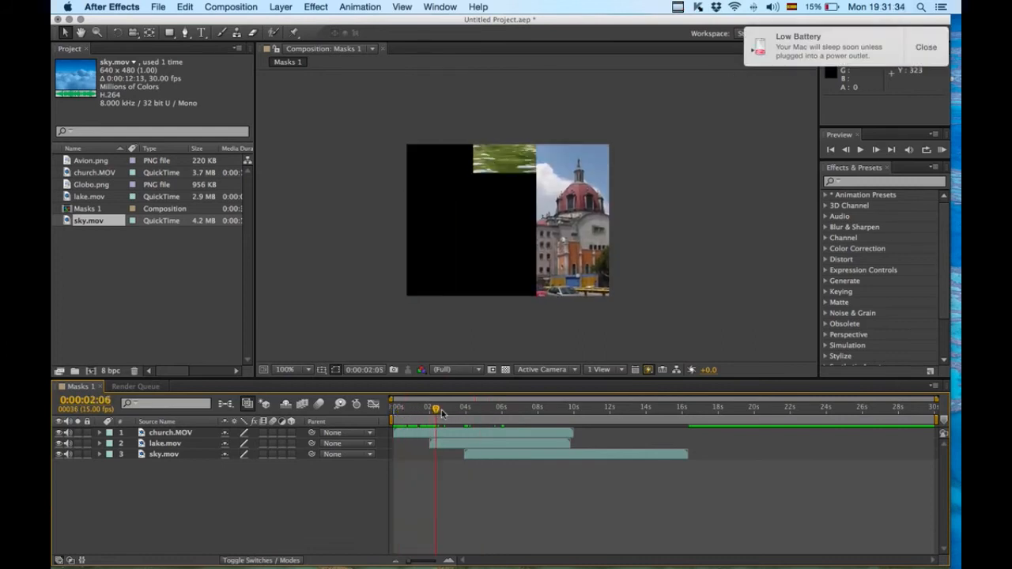
{"action": "left_click", "coordinate": [927, 48]}
{"action": "left_click_drag", "start_coordinate": [443, 411], "coordinate": [544, 412]}
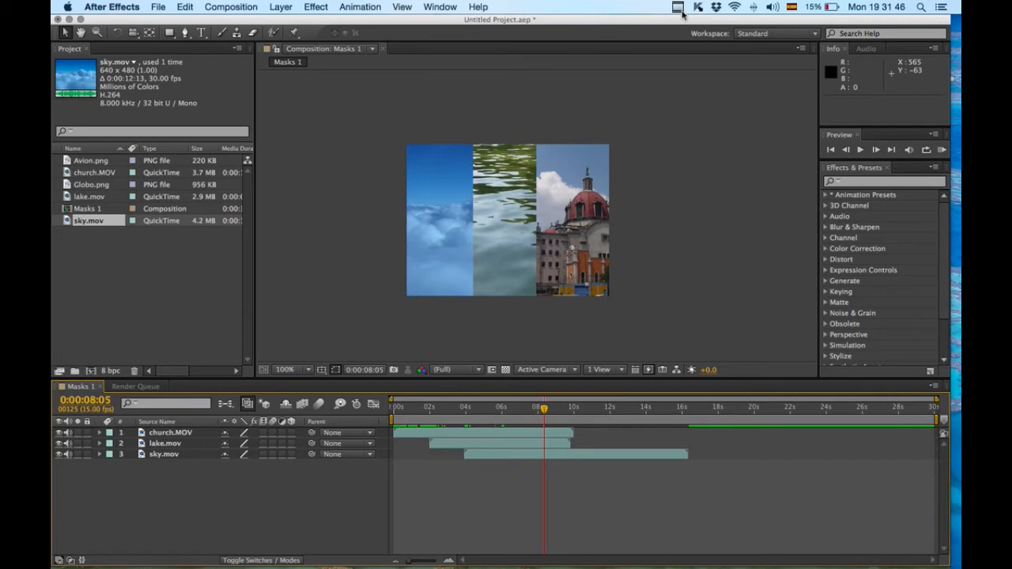
{"action": "left_click", "coordinate": [680, 9]}
{"action": "left_click", "coordinate": [700, 34]}
At 0:00:07:00, reveal church.MOV's Transform properties and enable Opacity keyframing with a 100% keyframe
{"action": "left_click", "coordinate": [520, 414]}
{"action": "mouse_move", "coordinate": [507, 416]}
{"action": "left_mouse_down"}
{"action": "mouse_move", "coordinate": [497, 416]}
{"action": "mouse_move", "coordinate": [520, 416]}
{"action": "left_mouse_up"}
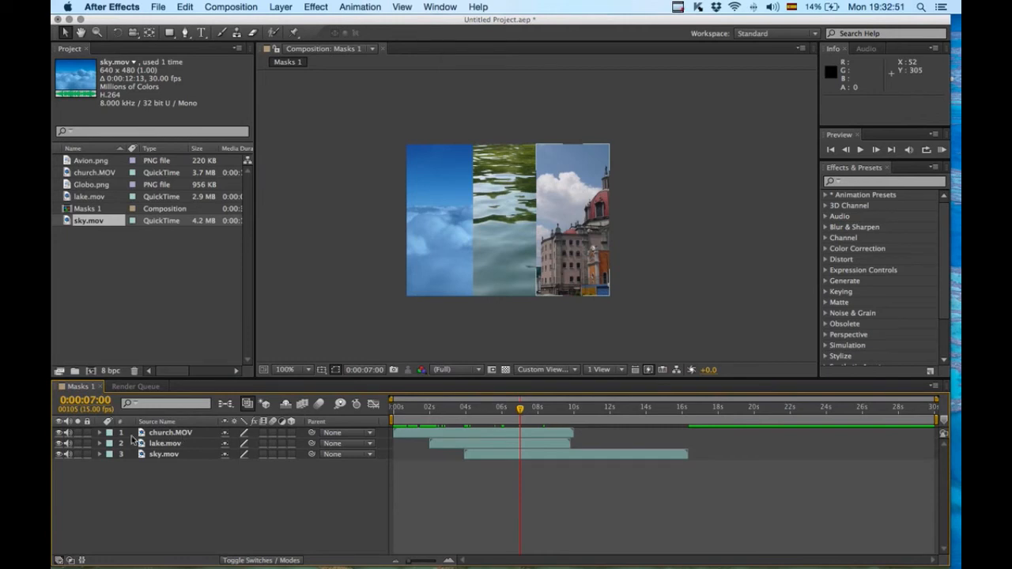
{"action": "left_click", "coordinate": [100, 433]}
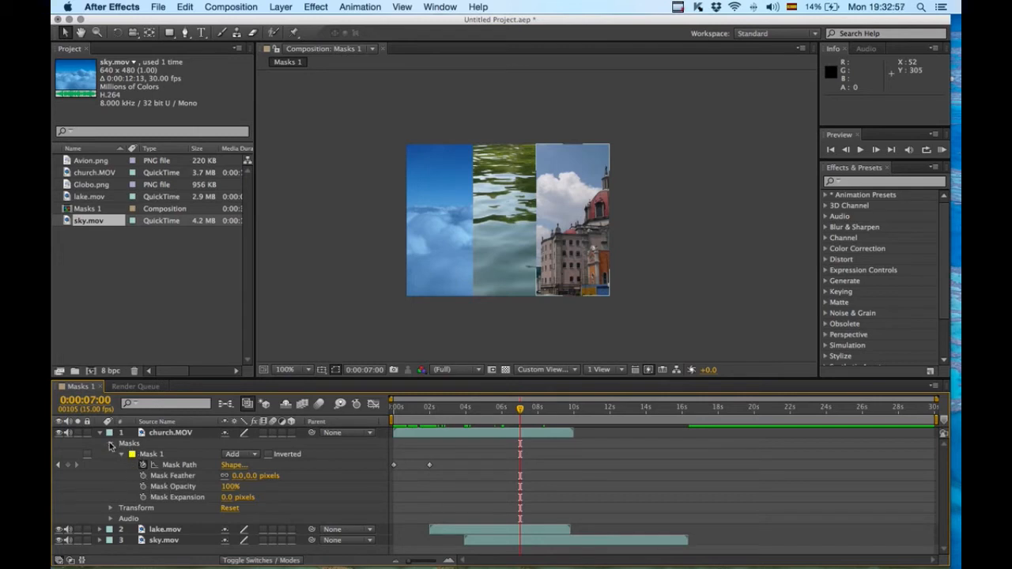
{"action": "left_click", "coordinate": [110, 443]}
{"action": "left_click", "coordinate": [111, 455]}
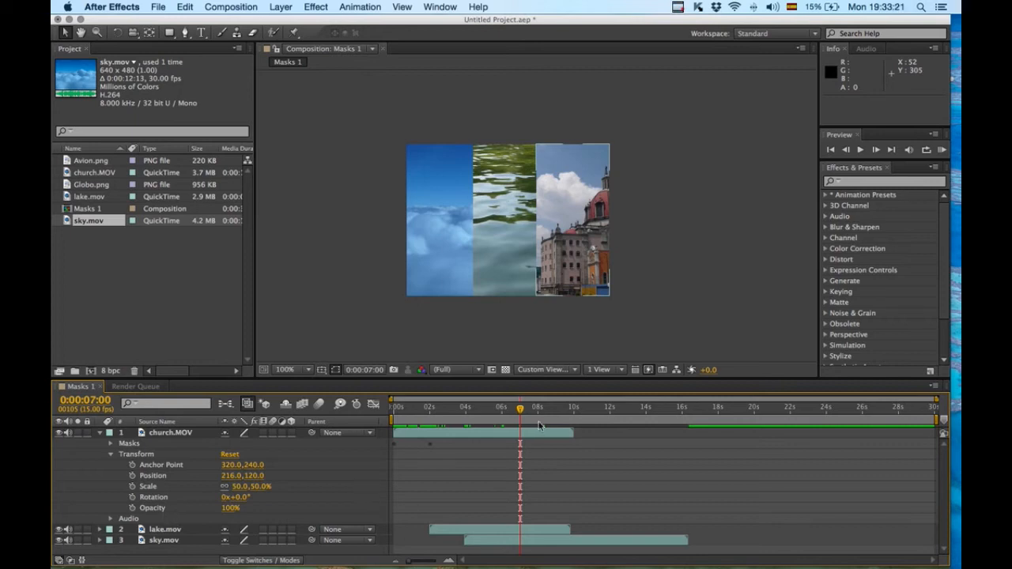
{"action": "left_click", "coordinate": [132, 509]}
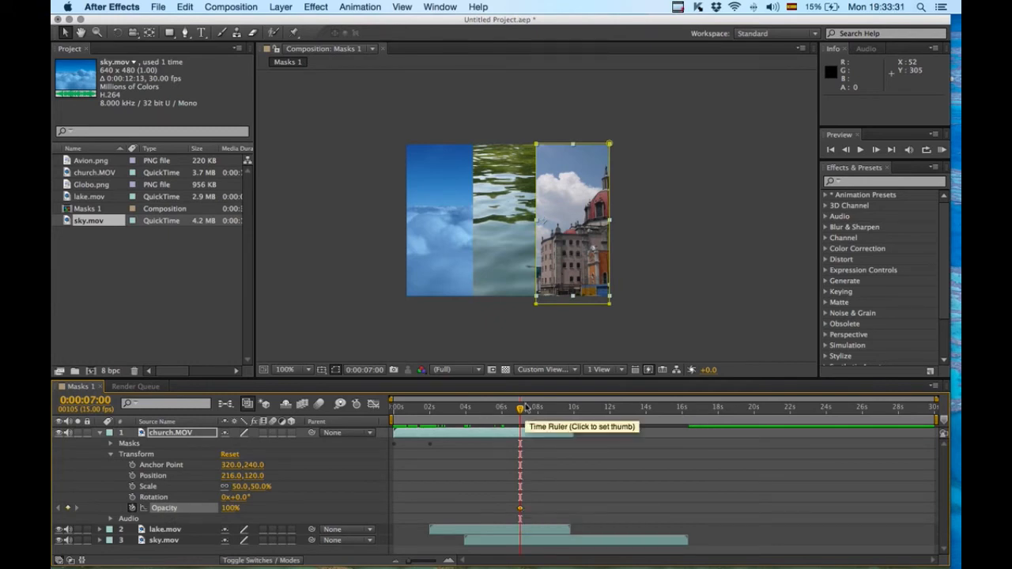
Set church.MOV's Opacity to 0% at 0:00:08:00 so the strip fades out
{"action": "left_click_drag", "start_coordinate": [519, 412], "coordinate": [538, 419]}
{"action": "left_click_drag", "start_coordinate": [537, 417], "coordinate": [539, 417]}
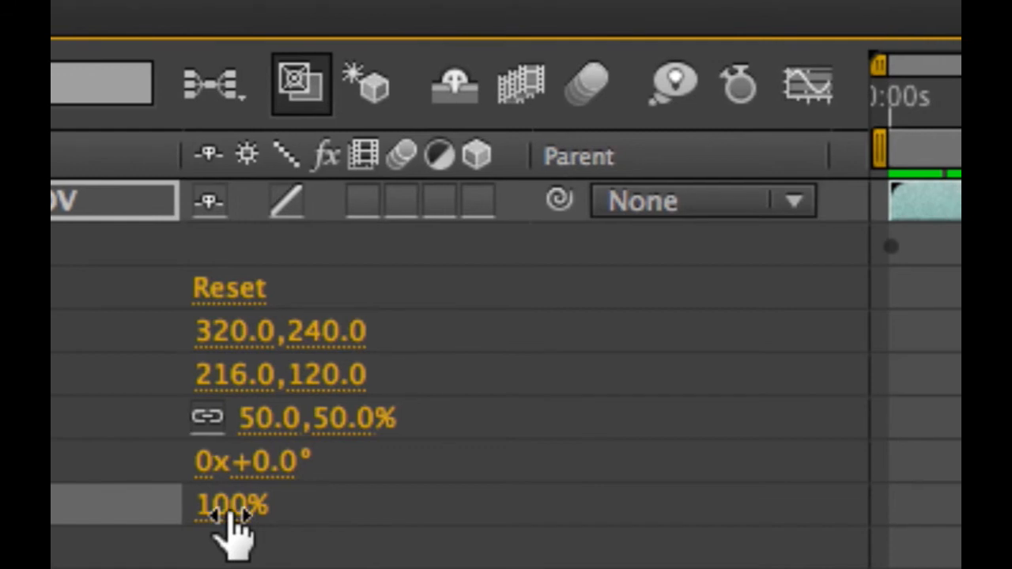
{"action": "left_click_drag", "start_coordinate": [233, 514], "coordinate": [75, 508]}
{"action": "left_click_drag", "start_coordinate": [178, 508], "coordinate": [226, 514]}
{"action": "left_click", "coordinate": [208, 510]}
{"action": "type", "text": "0"}
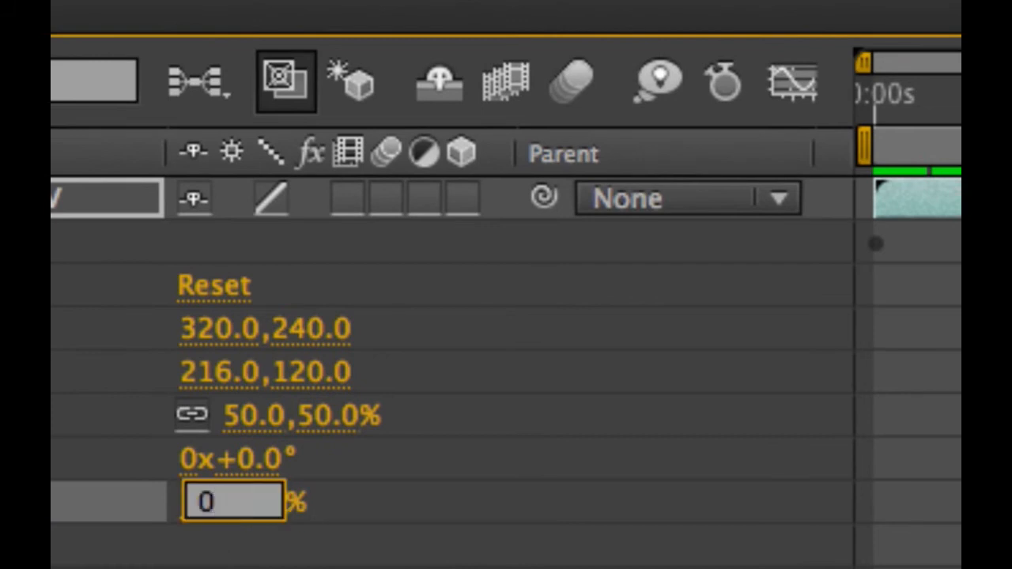
{"action": "key", "text": "Return"}
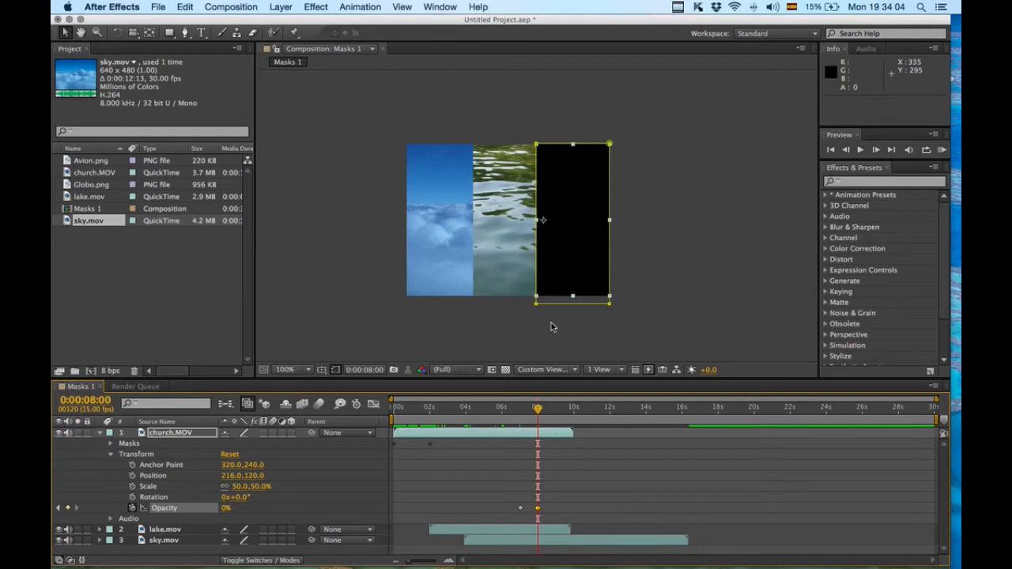
{"action": "left_click", "coordinate": [549, 328]}
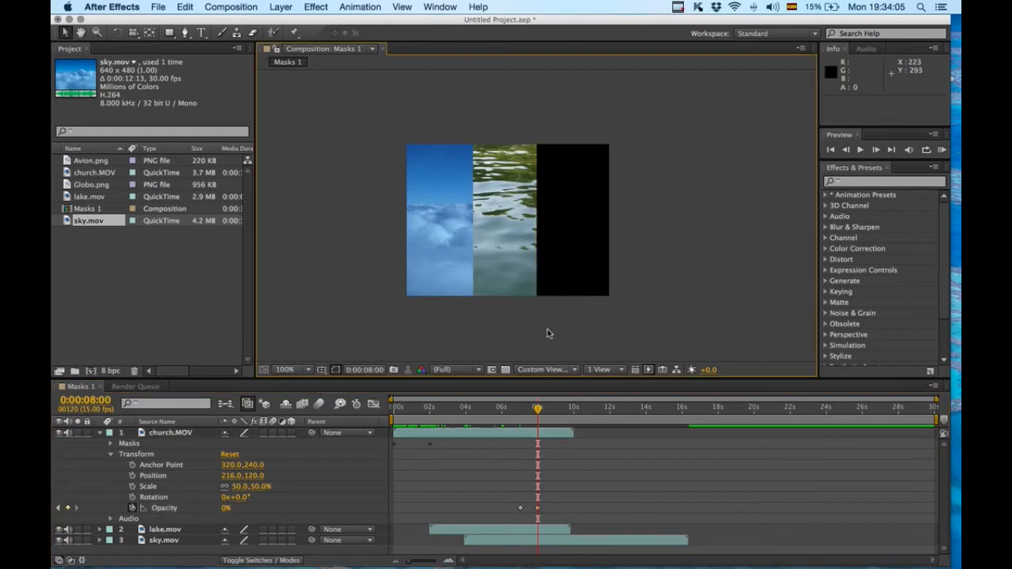
Scrub between 0:00:07:00 and 0:00:08:00 to preview the church strip's fade-out
{"action": "left_click", "coordinate": [519, 408]}
{"action": "left_click_drag", "start_coordinate": [518, 407], "coordinate": [538, 411]}
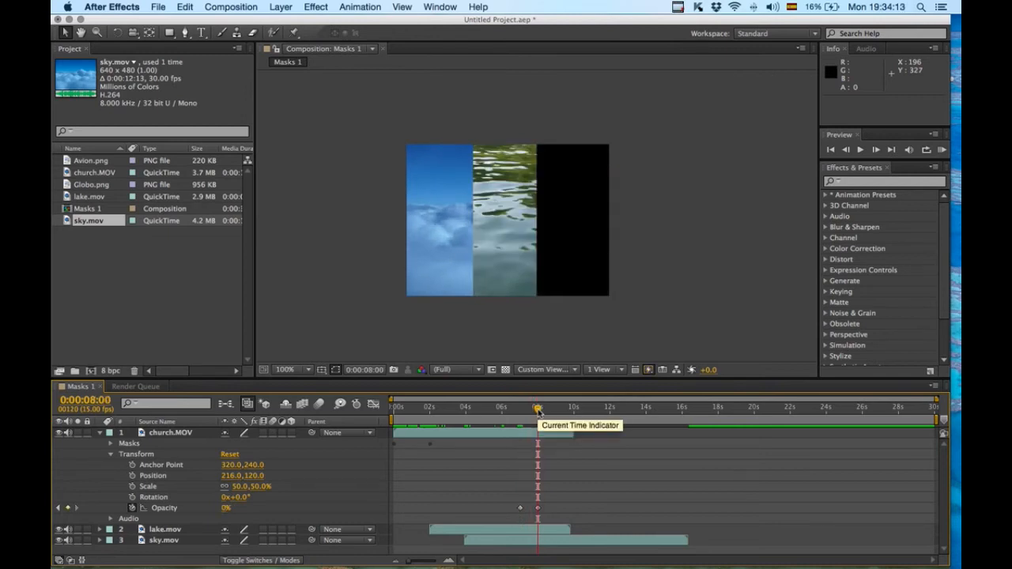
{"action": "left_click_drag", "start_coordinate": [537, 410], "coordinate": [539, 412]}
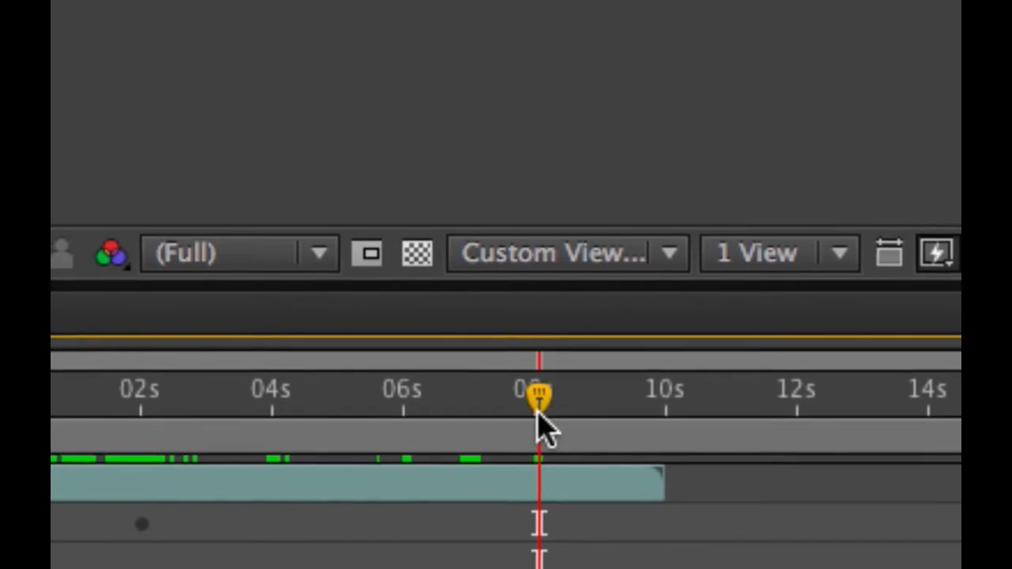
Trim the end of the church.MOV layer to 0:00:08:01 and scrub across the new end to check it
{"action": "left_click_drag", "start_coordinate": [538, 413], "coordinate": [539, 412]}
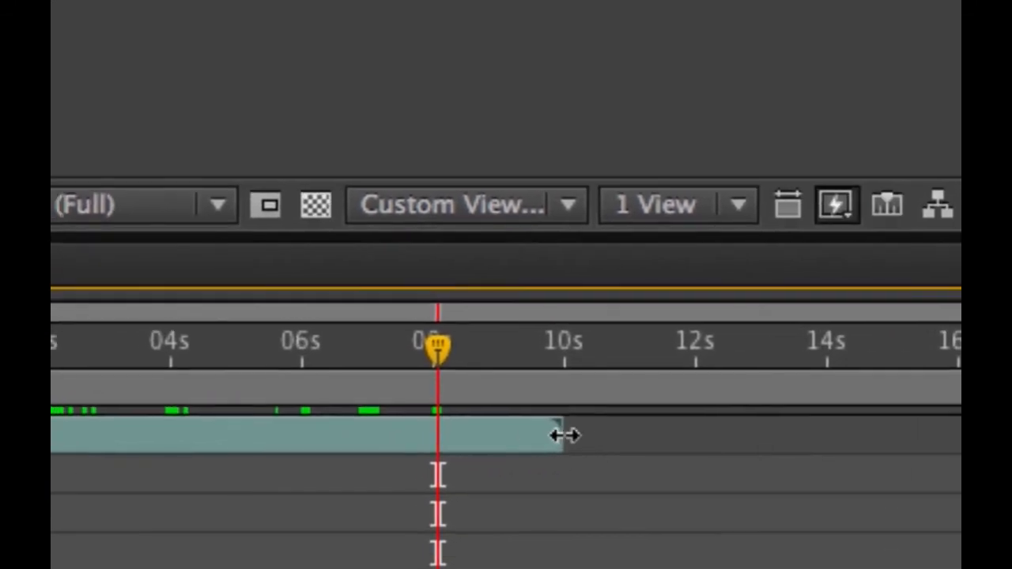
{"action": "left_click_drag", "start_coordinate": [565, 435], "coordinate": [530, 436]}
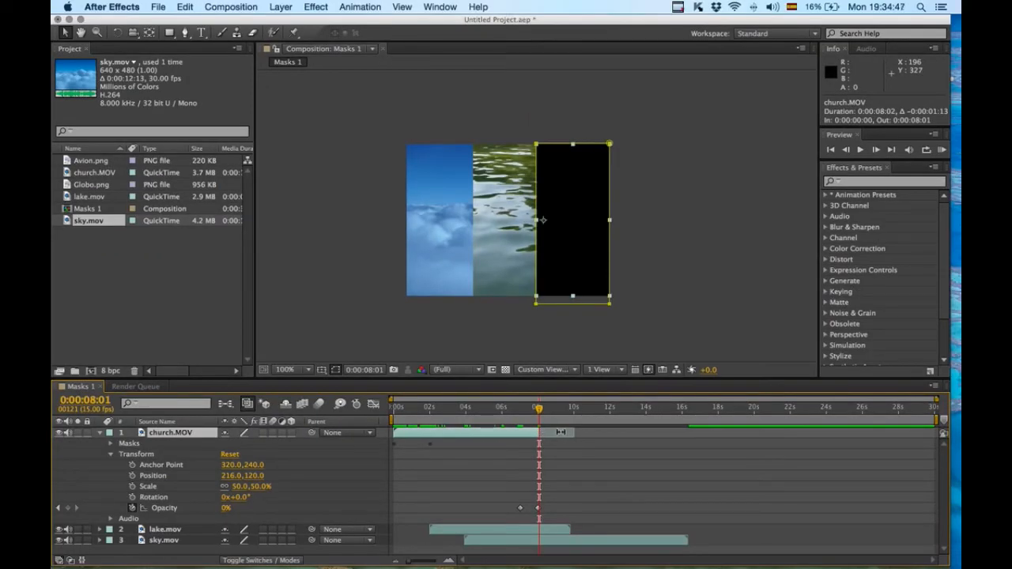
{"action": "mouse_move", "coordinate": [539, 409]}
{"action": "left_mouse_down"}
{"action": "mouse_move", "coordinate": [530, 409]}
{"action": "mouse_move", "coordinate": [539, 412]}
{"action": "left_mouse_up"}
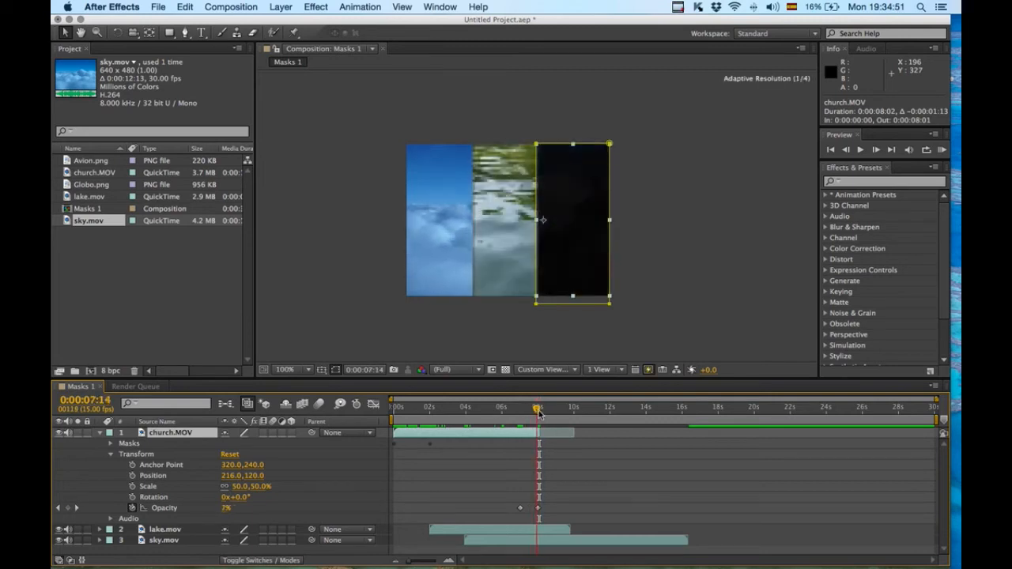
{"action": "left_click_drag", "start_coordinate": [539, 412], "coordinate": [540, 411]}
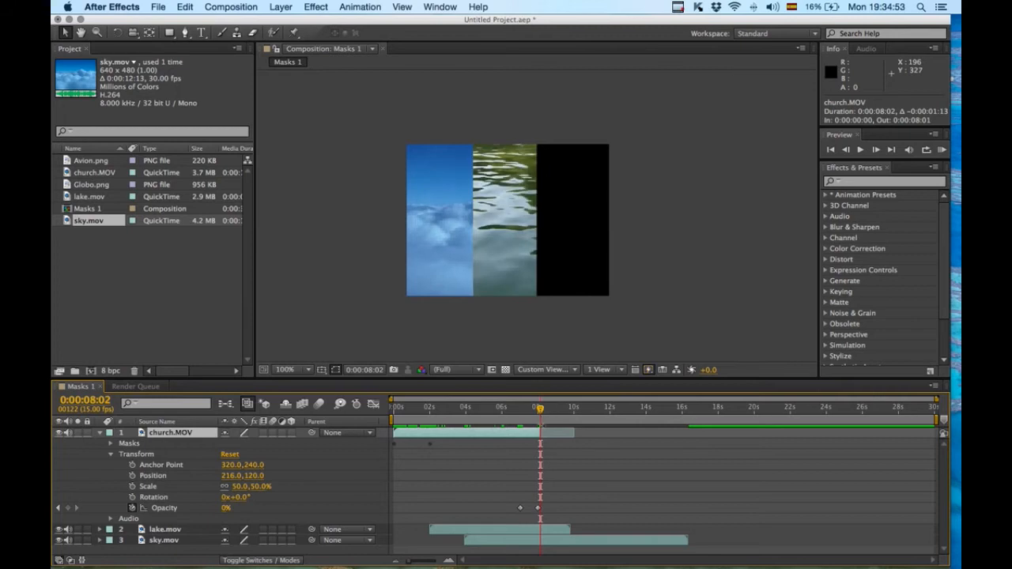
Collapse church.MOV's properties and select the lake.mov layer
{"action": "left_click", "coordinate": [102, 435]}
{"action": "left_click", "coordinate": [101, 434]}
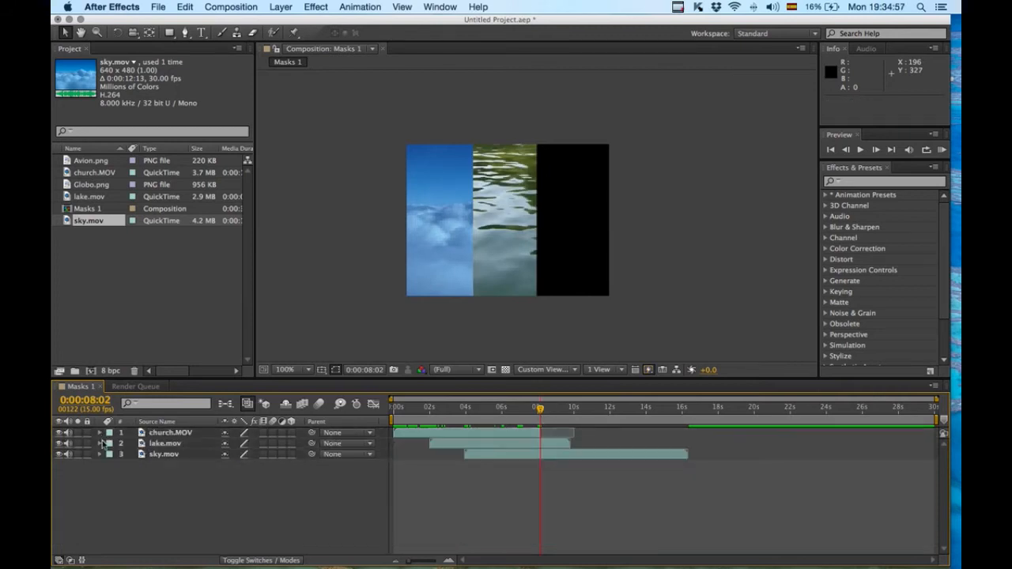
{"action": "left_click", "coordinate": [97, 445]}
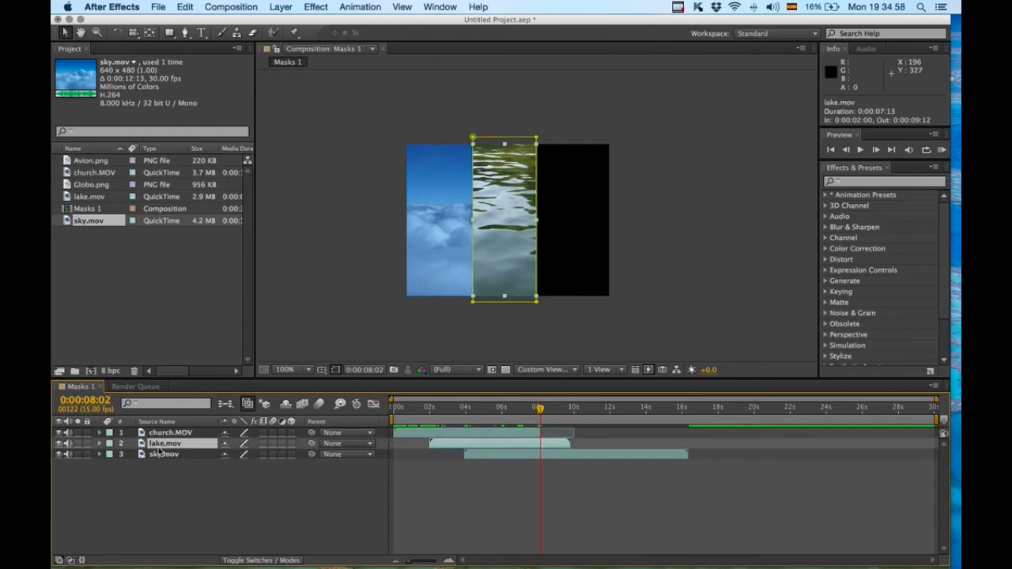
Expand lake.mov's Transform properties and enable Opacity keyframing at 0:00:08:02, keeping 100%
{"action": "left_click", "coordinate": [98, 444]}
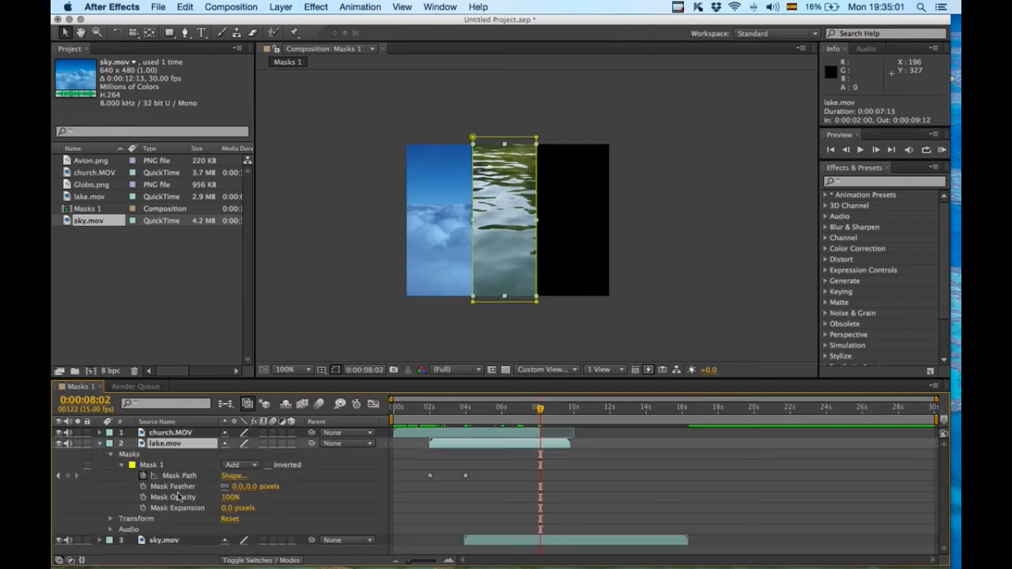
{"action": "left_click", "coordinate": [111, 455]}
{"action": "left_click", "coordinate": [110, 465]}
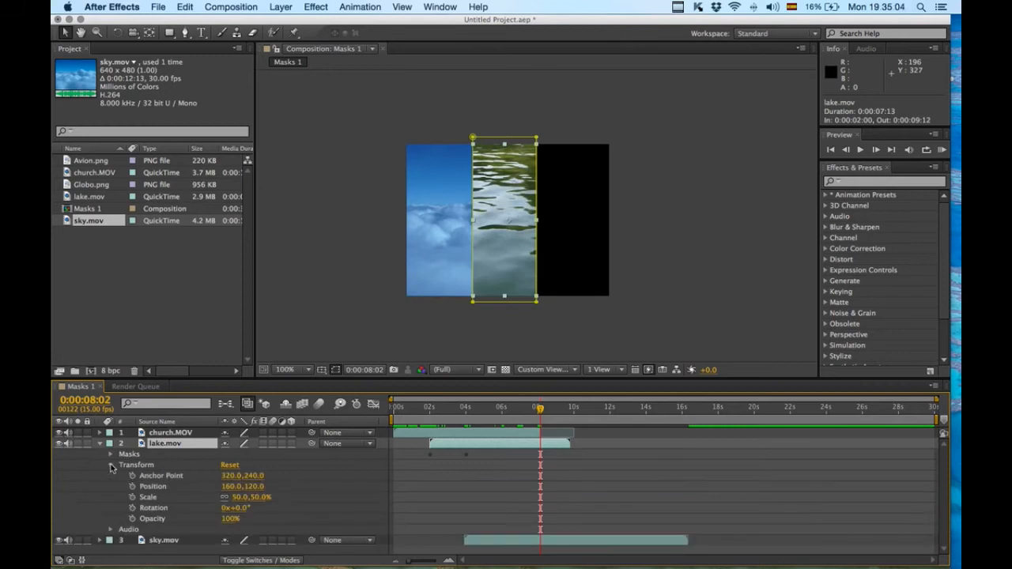
{"action": "left_click", "coordinate": [133, 520]}
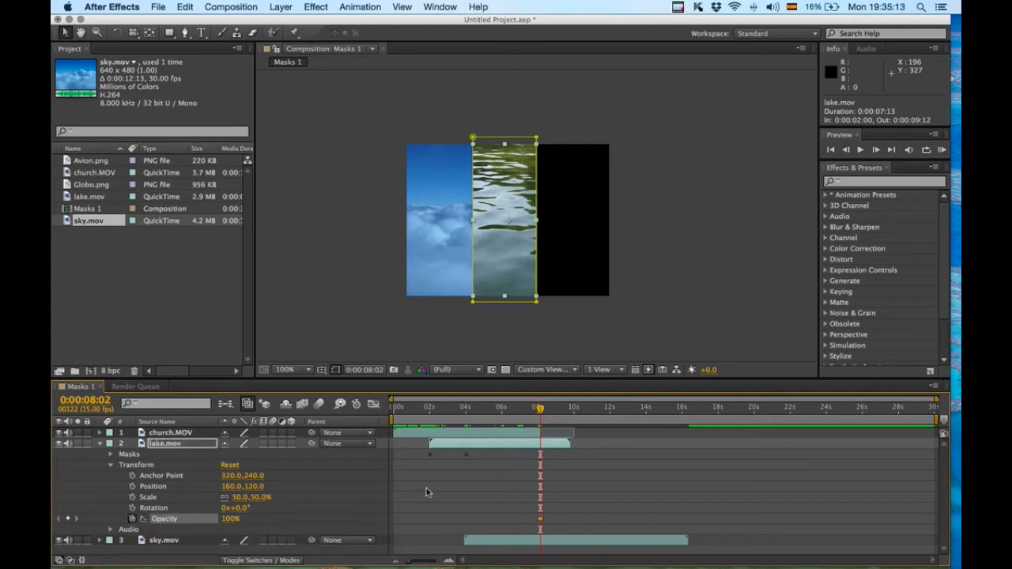
Set lake.mov's Opacity to 0% at 0:00:09:00 so the lake strip fades out
{"action": "left_click_drag", "start_coordinate": [541, 410], "coordinate": [558, 418]}
{"action": "left_click", "coordinate": [230, 519]}
{"action": "type", "text": "0"}
{"action": "key", "text": "Return"}
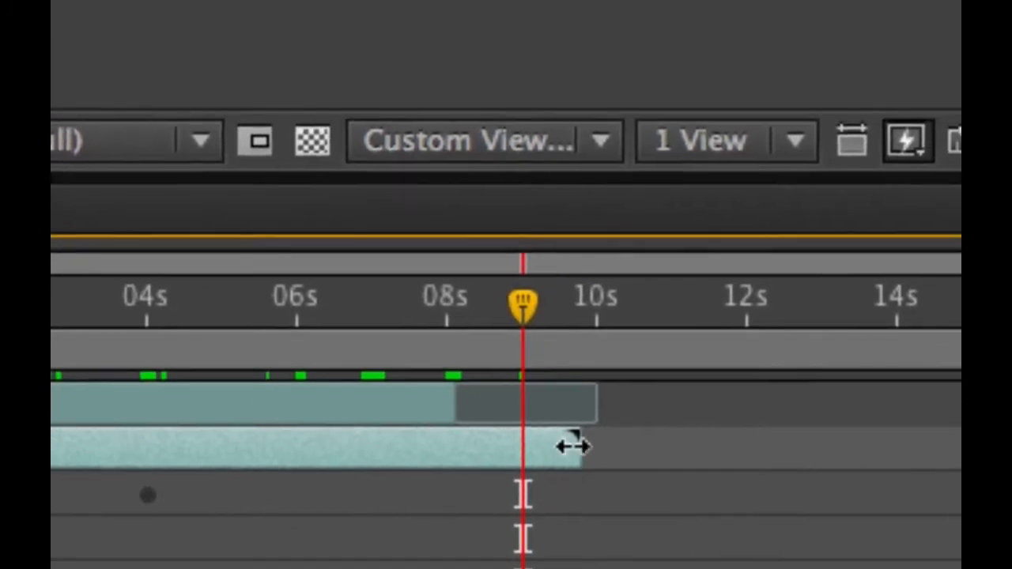
Trim the end of the lake.mov layer to 0:00:09:01 and collapse its properties
{"action": "left_click_drag", "start_coordinate": [583, 446], "coordinate": [545, 447]}
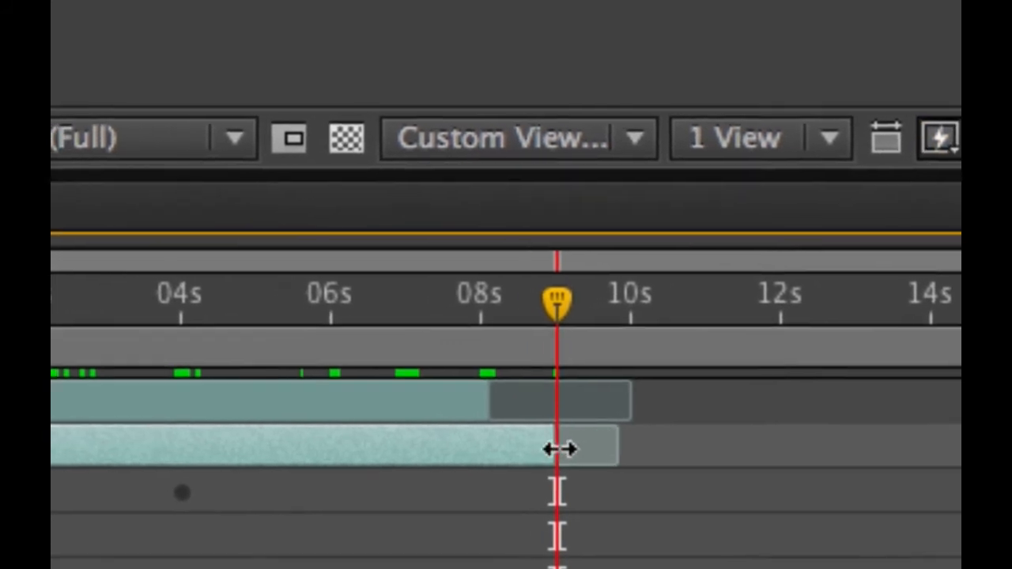
{"action": "left_click_drag", "start_coordinate": [561, 449], "coordinate": [523, 448]}
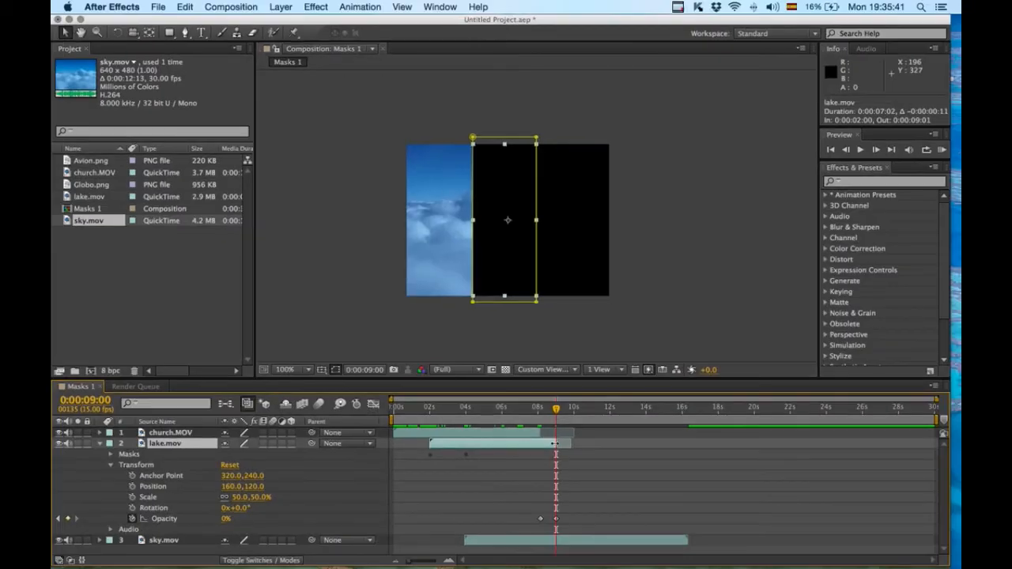
{"action": "left_click", "coordinate": [542, 321]}
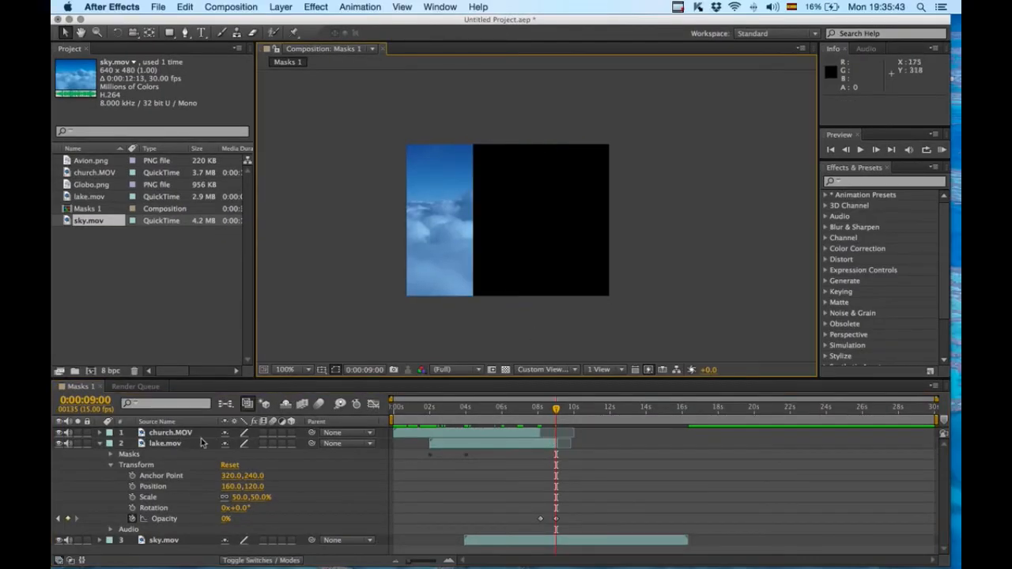
{"action": "left_click", "coordinate": [100, 444]}
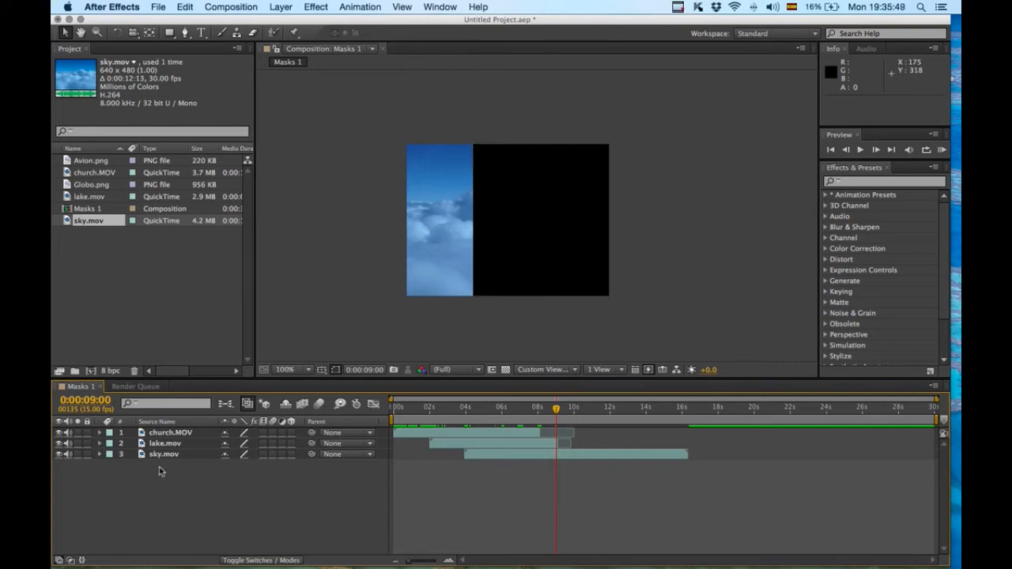
Add a Mask Path keyframe to sky.mov at 0:00:09:00, and widen its mask to cover the whole frame at 0:00:11:00
{"action": "left_click", "coordinate": [100, 455]}
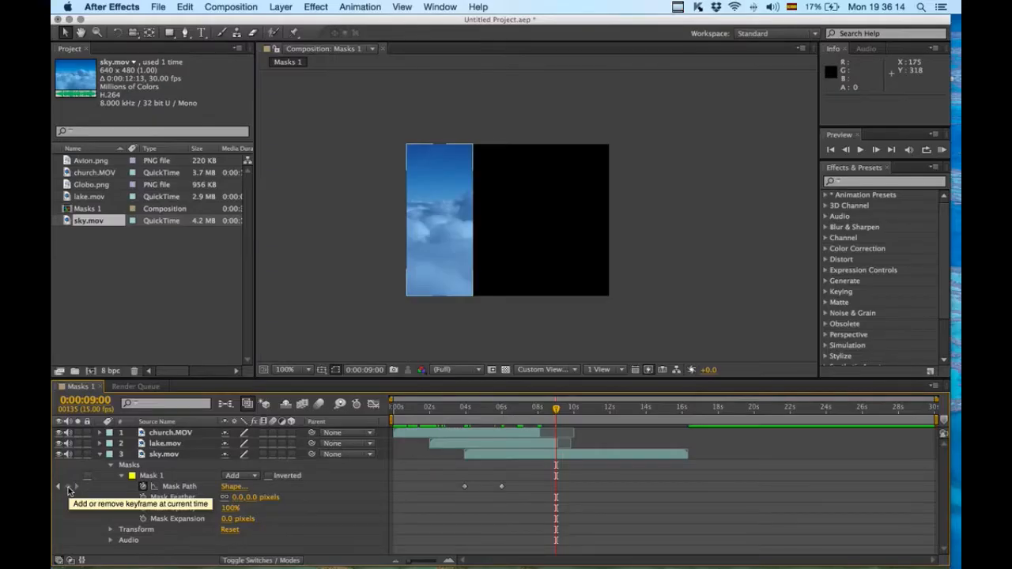
{"action": "left_click", "coordinate": [68, 487]}
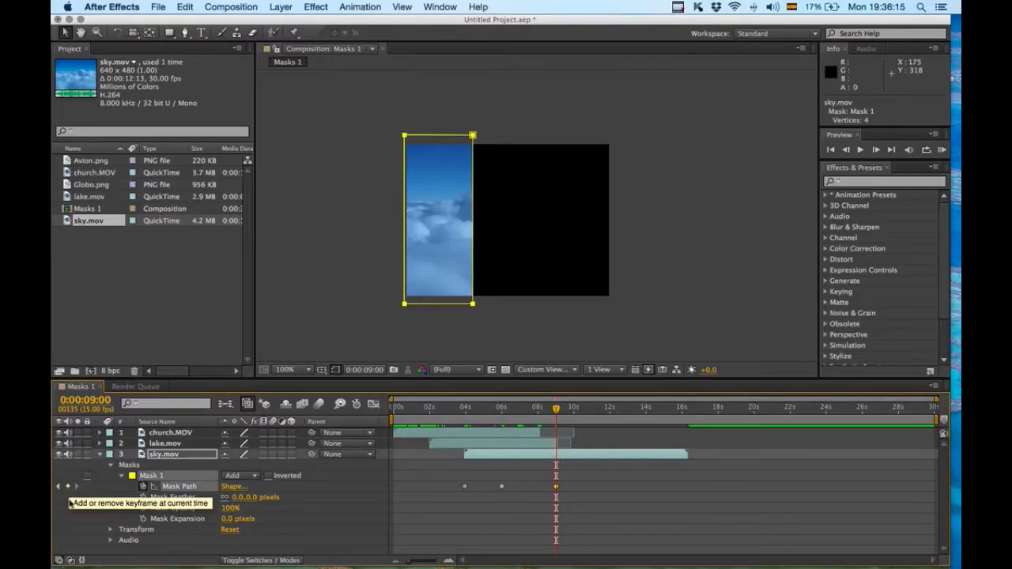
{"action": "left_click_drag", "start_coordinate": [559, 415], "coordinate": [591, 421]}
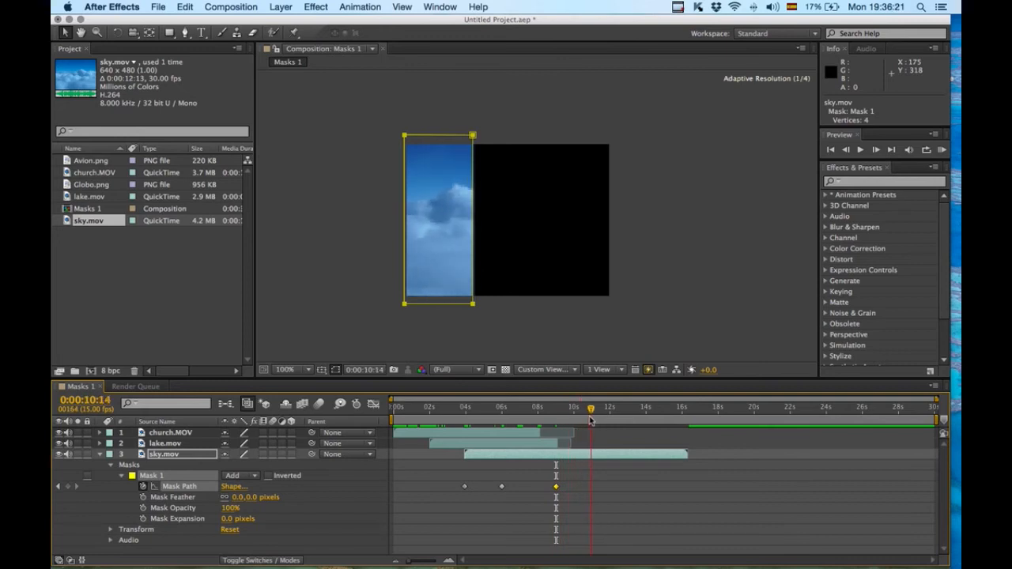
{"action": "left_click_drag", "start_coordinate": [591, 421], "coordinate": [593, 421]}
{"action": "left_click", "coordinate": [480, 316]}
{"action": "left_click", "coordinate": [473, 303]}
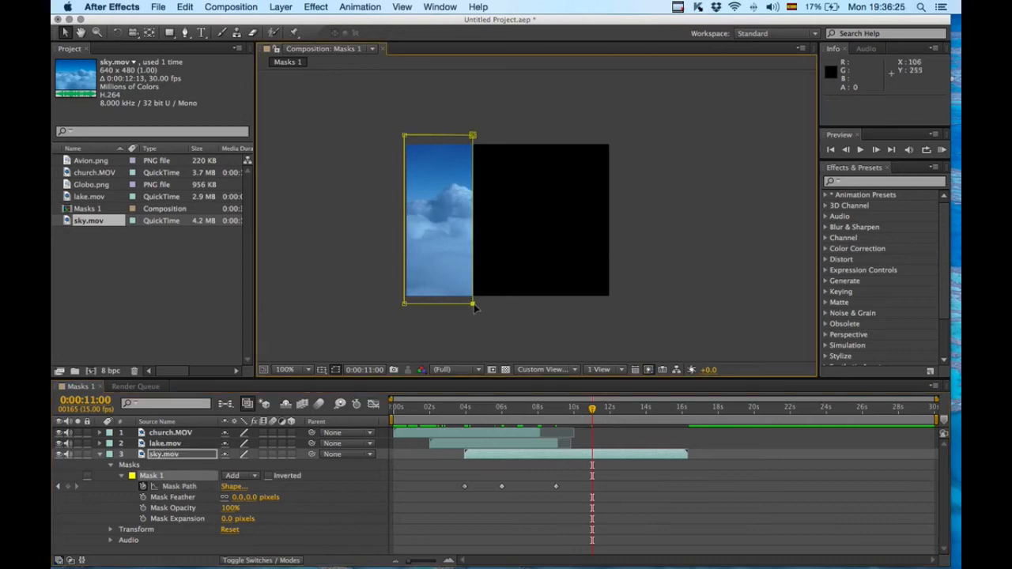
{"action": "left_click_drag", "start_coordinate": [473, 136], "coordinate": [615, 138]}
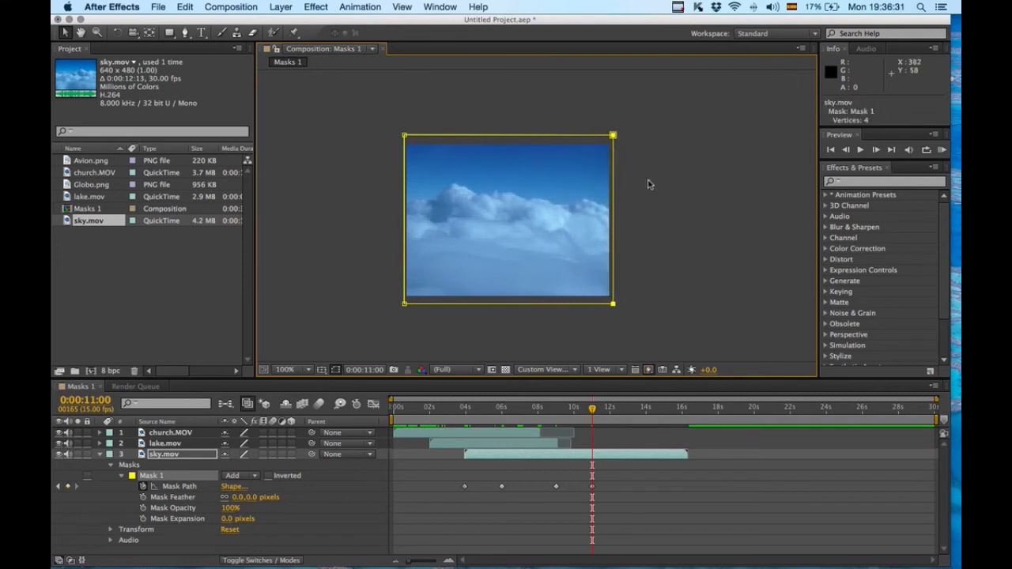
{"action": "left_click", "coordinate": [647, 356]}
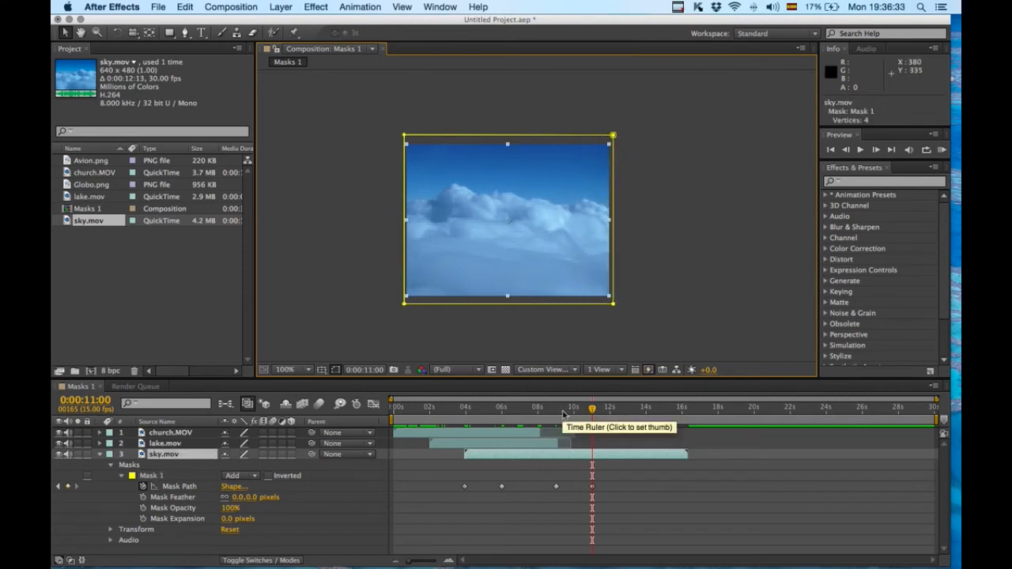
Scrub repeatedly between 0:00:09:00 and 0:00:11:00 to preview the sky mask's expansion
{"action": "left_click", "coordinate": [561, 412]}
{"action": "left_click", "coordinate": [556, 413]}
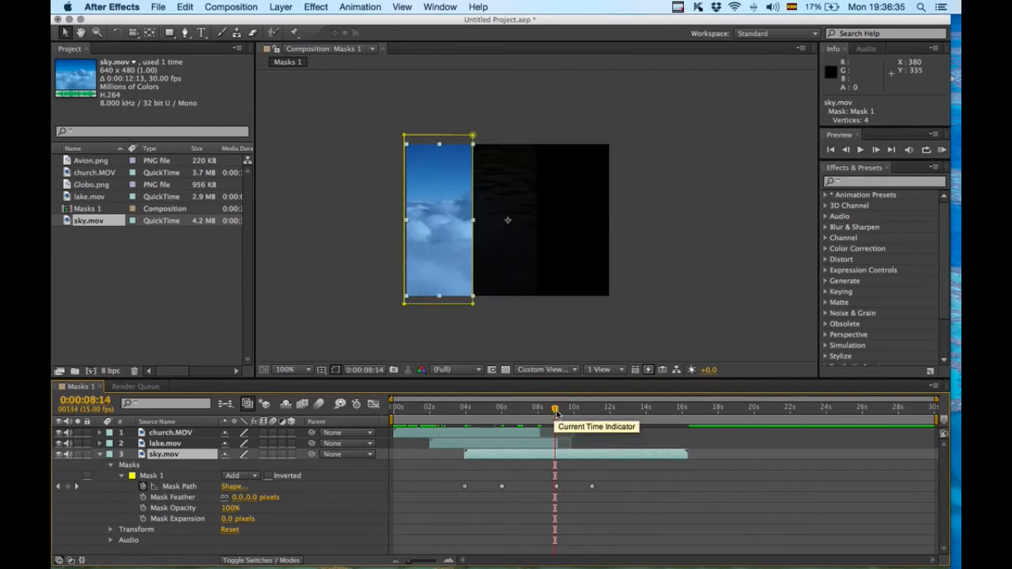
{"action": "left_click", "coordinate": [576, 412]}
{"action": "left_click", "coordinate": [593, 413]}
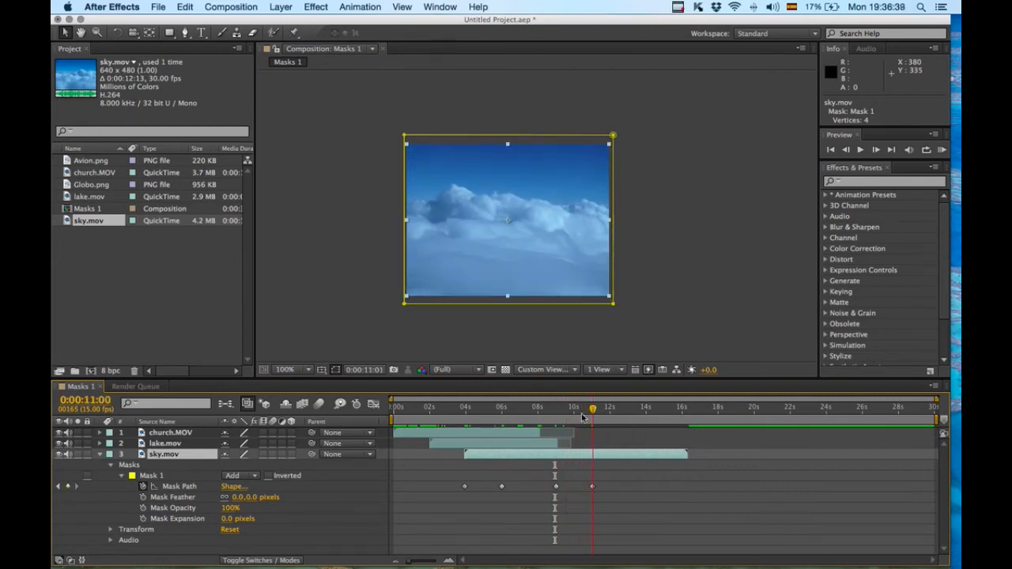
{"action": "left_click", "coordinate": [556, 413]}
{"action": "left_click", "coordinate": [577, 412]}
{"action": "left_click", "coordinate": [592, 413]}
{"action": "mouse_move", "coordinate": [599, 419]}
{"action": "left_mouse_down"}
{"action": "mouse_move", "coordinate": [663, 420]}
{"action": "mouse_move", "coordinate": [595, 425]}
{"action": "left_mouse_up"}
Collapse sky.mov's properties and add Avion.png to the timeline between lake.mov and sky.mov
{"action": "left_click", "coordinate": [99, 455]}
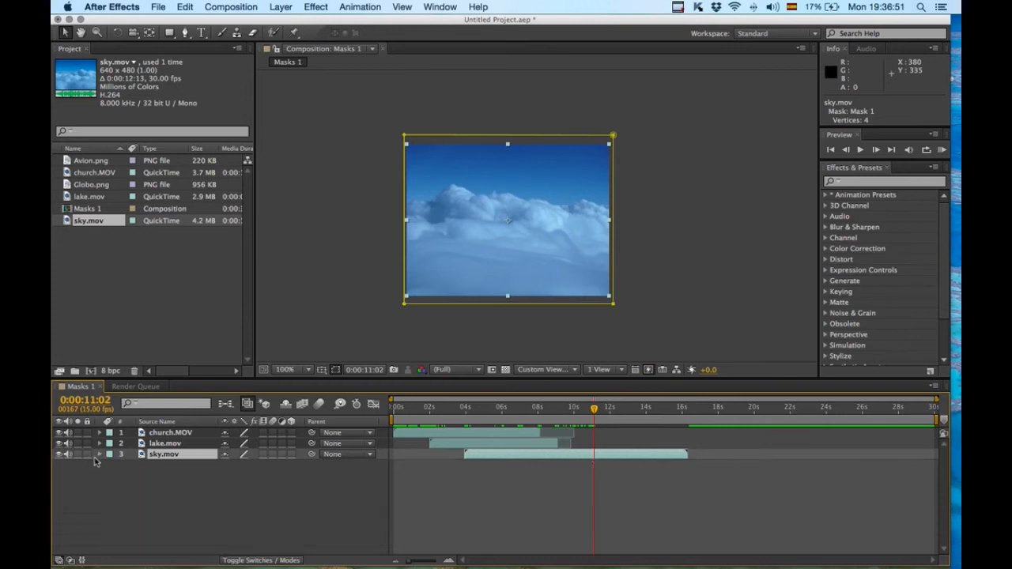
{"action": "left_click", "coordinate": [138, 489]}
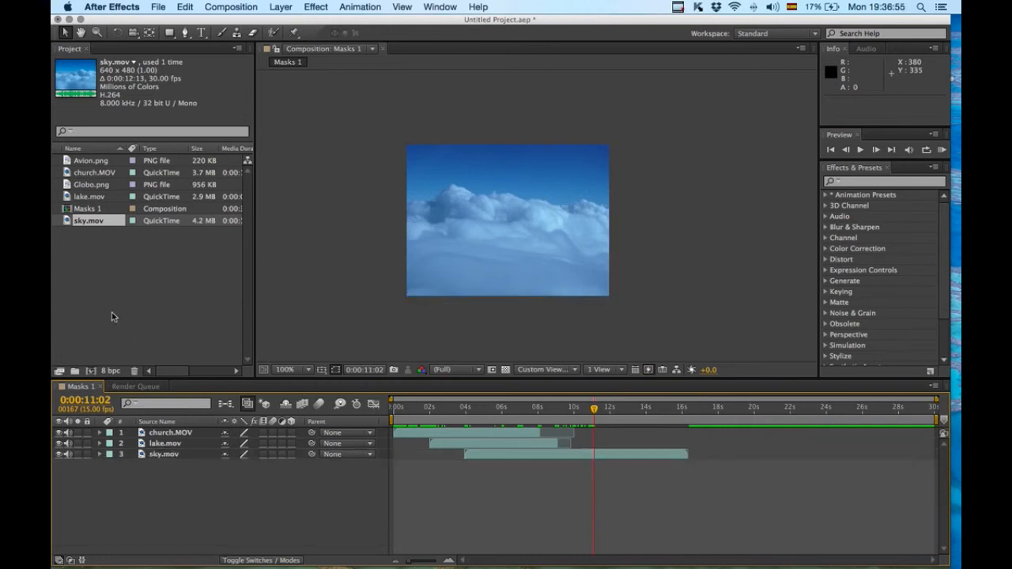
{"action": "left_click", "coordinate": [68, 161]}
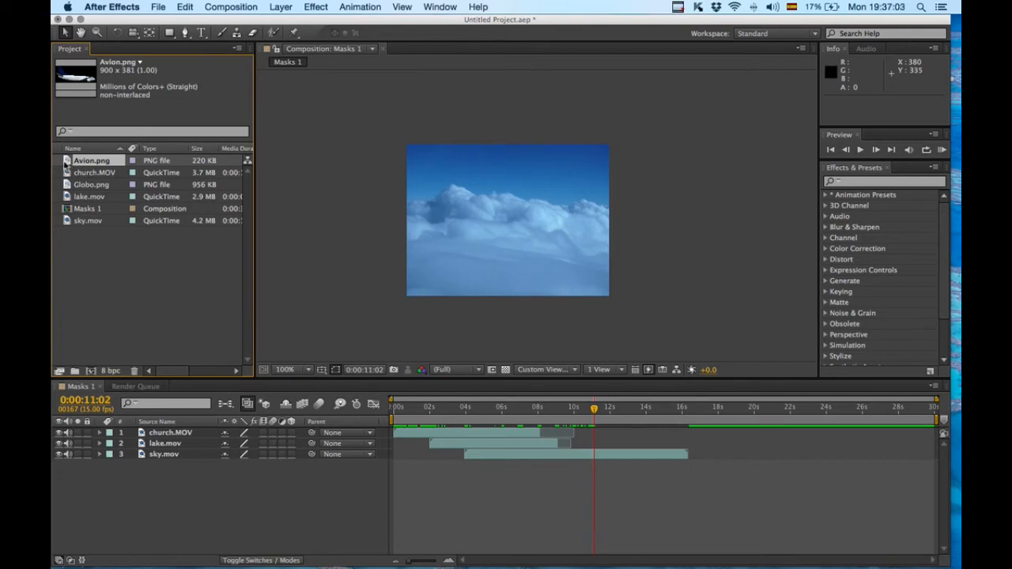
{"action": "left_click_drag", "start_coordinate": [68, 160], "coordinate": [124, 453]}
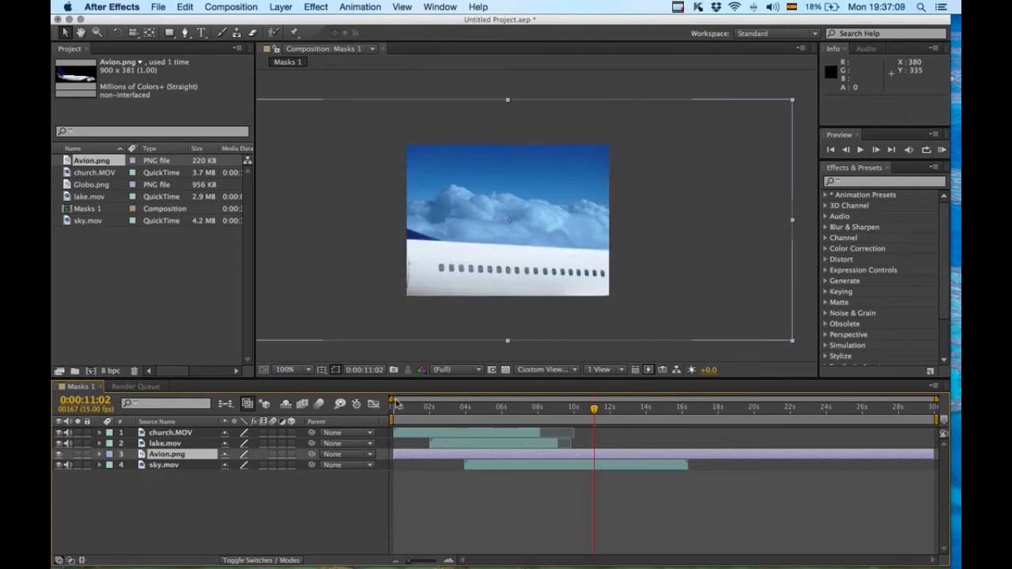
Scale Avion.png down proportionally in the composition to about 22%
{"action": "left_click_drag", "start_coordinate": [793, 103], "coordinate": [651, 193]}
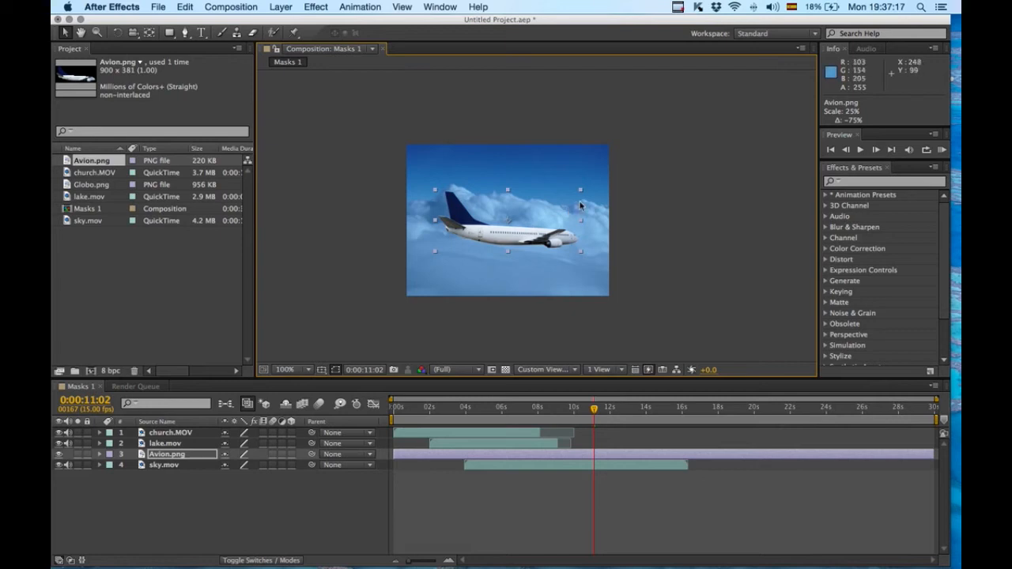
{"action": "key", "text": "super+shift+a"}
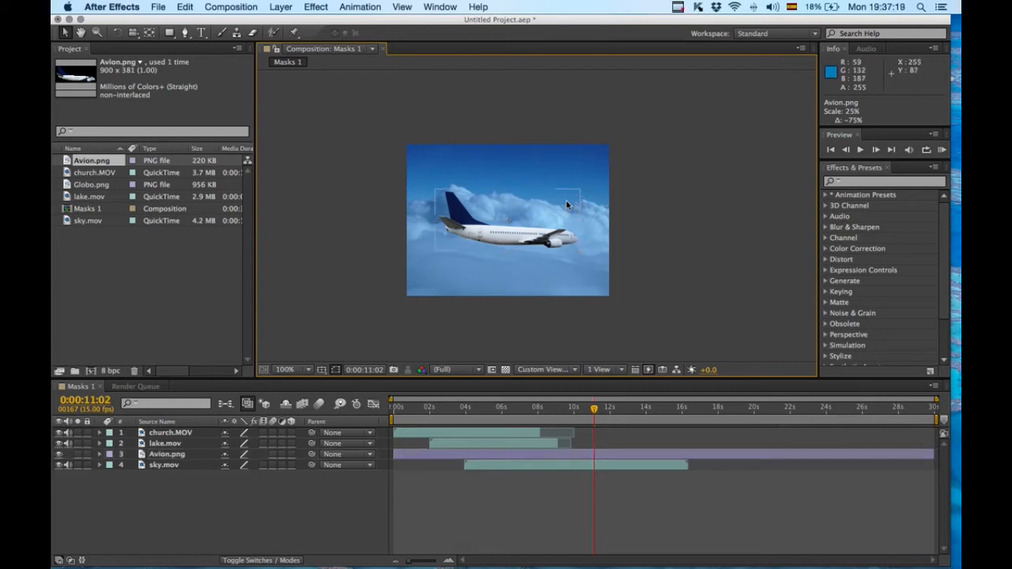
{"action": "left_click", "coordinate": [578, 207]}
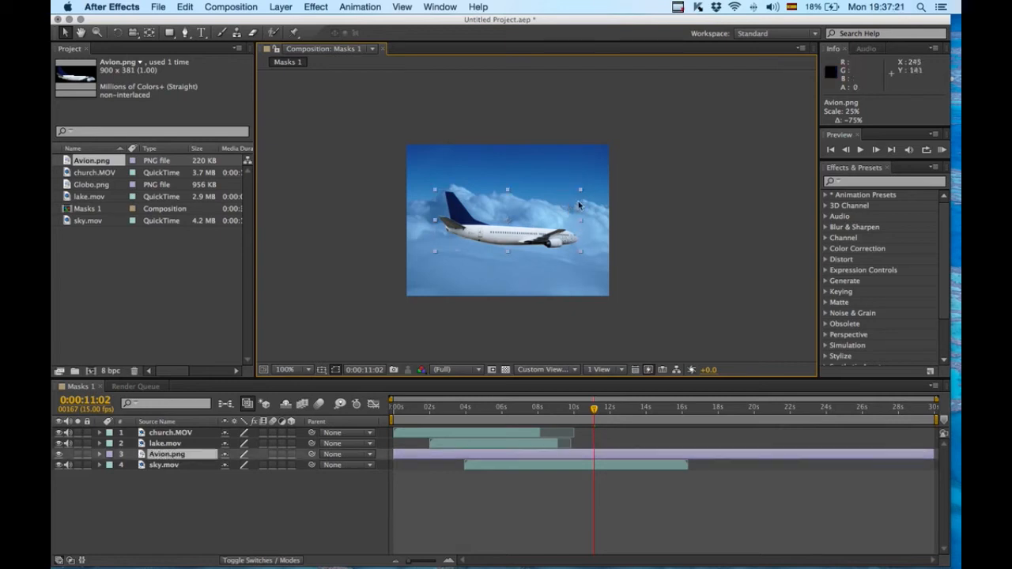
{"action": "left_click_drag", "start_coordinate": [577, 200], "coordinate": [582, 195]}
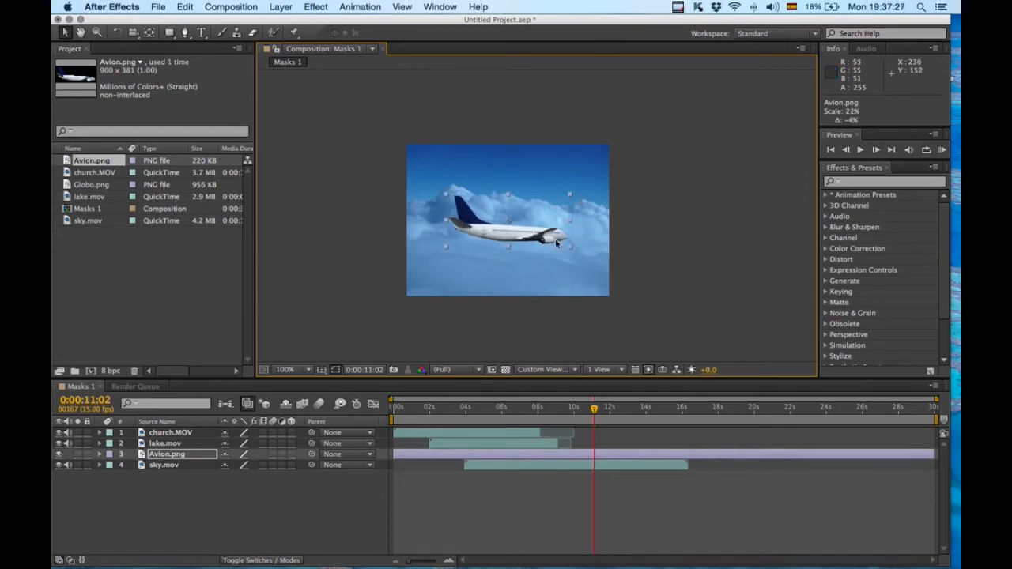
{"action": "left_click", "coordinate": [117, 32]}
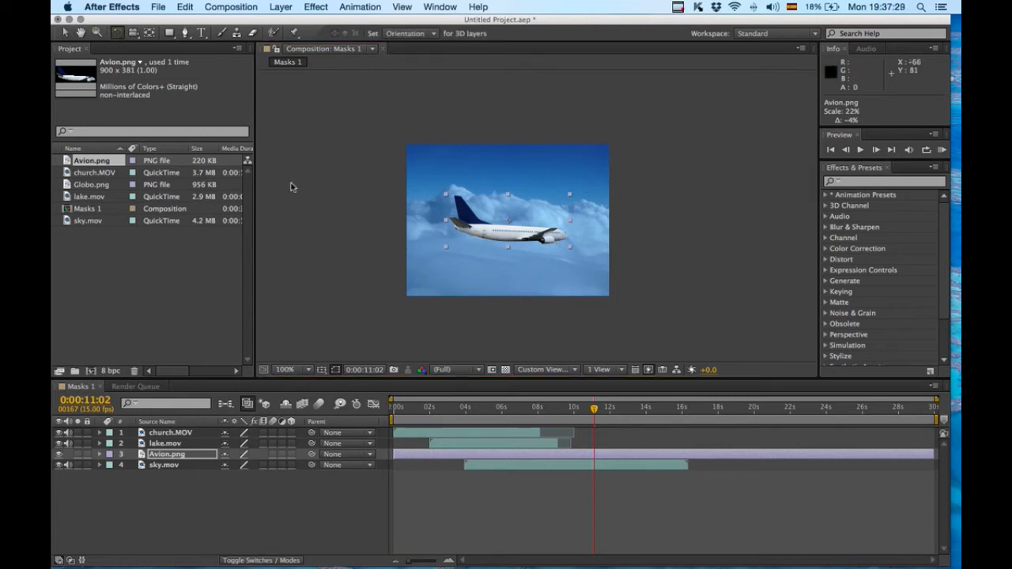
{"action": "left_click_drag", "start_coordinate": [574, 261], "coordinate": [575, 254]}
{"action": "key", "text": "super+z"}
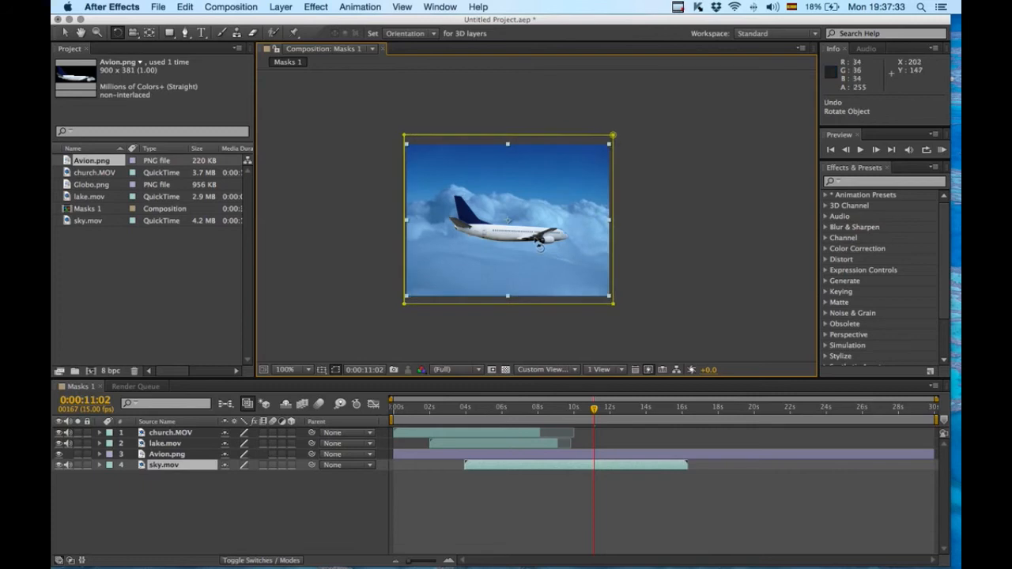
{"action": "left_click", "coordinate": [354, 220]}
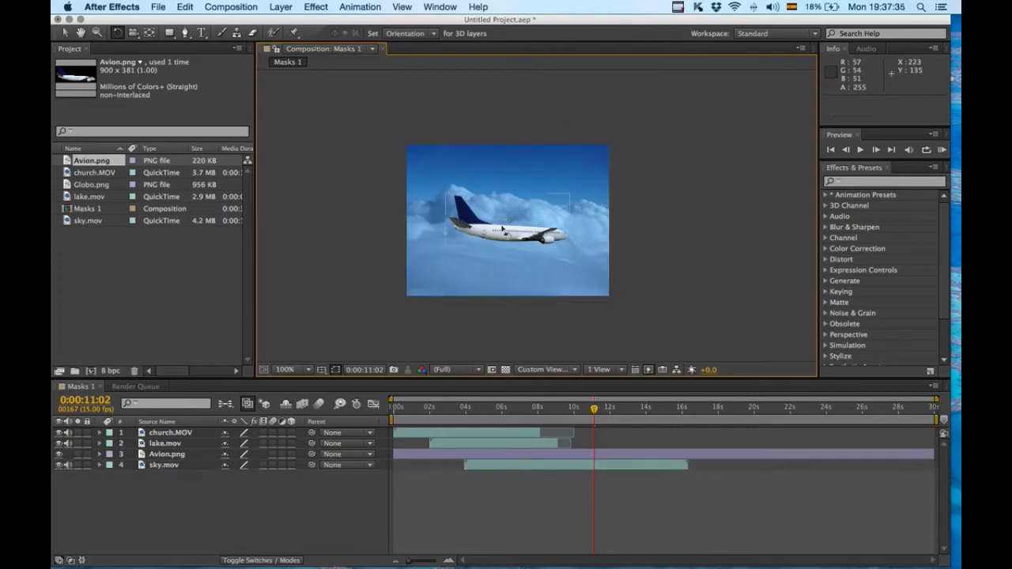
{"action": "left_click", "coordinate": [507, 235]}
{"action": "left_click_drag", "start_coordinate": [578, 259], "coordinate": [572, 255]}
{"action": "key", "text": "super+z"}
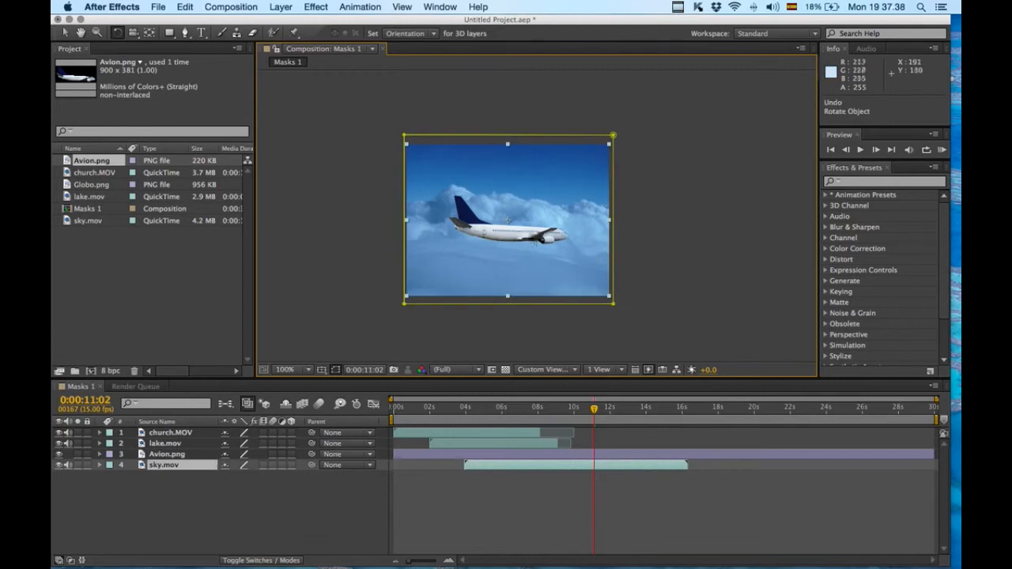
Rotate Avion.png by -5° and move it just outside the frame's left edge, to about position -105, 168
{"action": "left_click", "coordinate": [532, 240]}
{"action": "left_click_drag", "start_coordinate": [539, 231], "coordinate": [547, 232]}
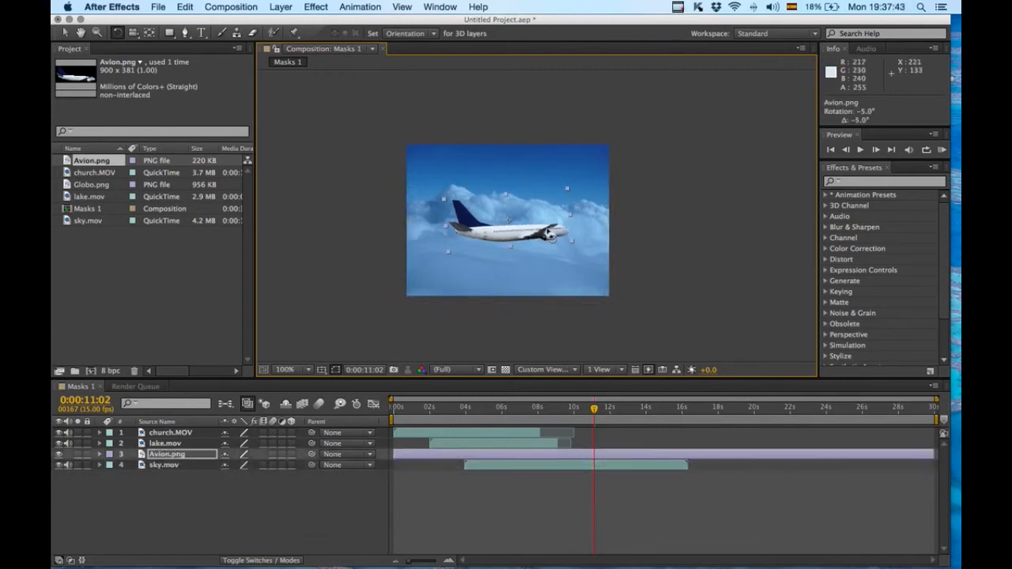
{"action": "key", "text": "v"}
{"action": "left_click", "coordinate": [363, 232]}
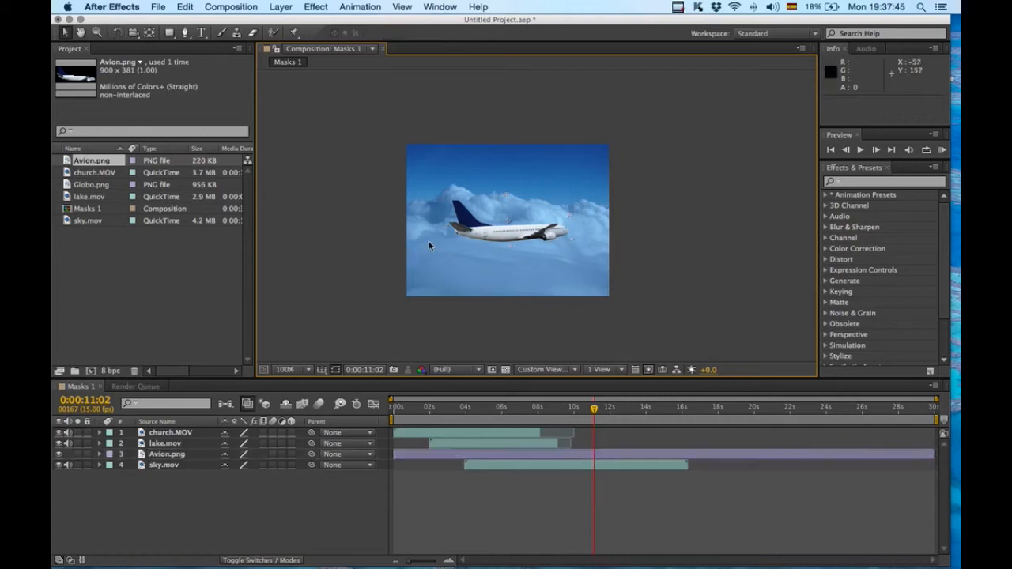
{"action": "left_click_drag", "start_coordinate": [429, 246], "coordinate": [353, 260]}
{"action": "left_click_drag", "start_coordinate": [474, 255], "coordinate": [384, 269]}
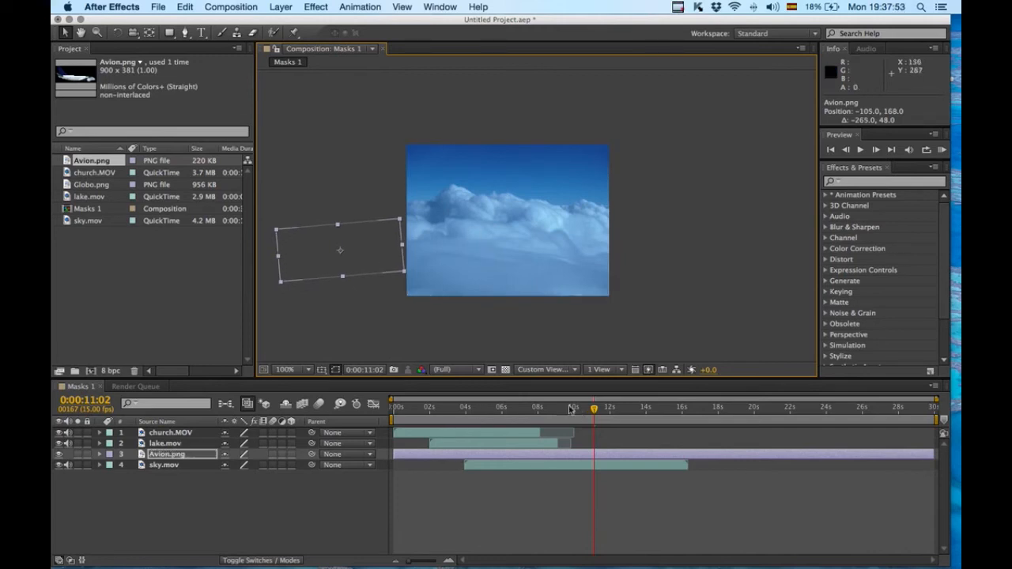
Trim the start of the Avion.png layer to 0:00:11:02 and scrub around the new in point to check it
{"action": "left_click_drag", "start_coordinate": [394, 456], "coordinate": [593, 456]}
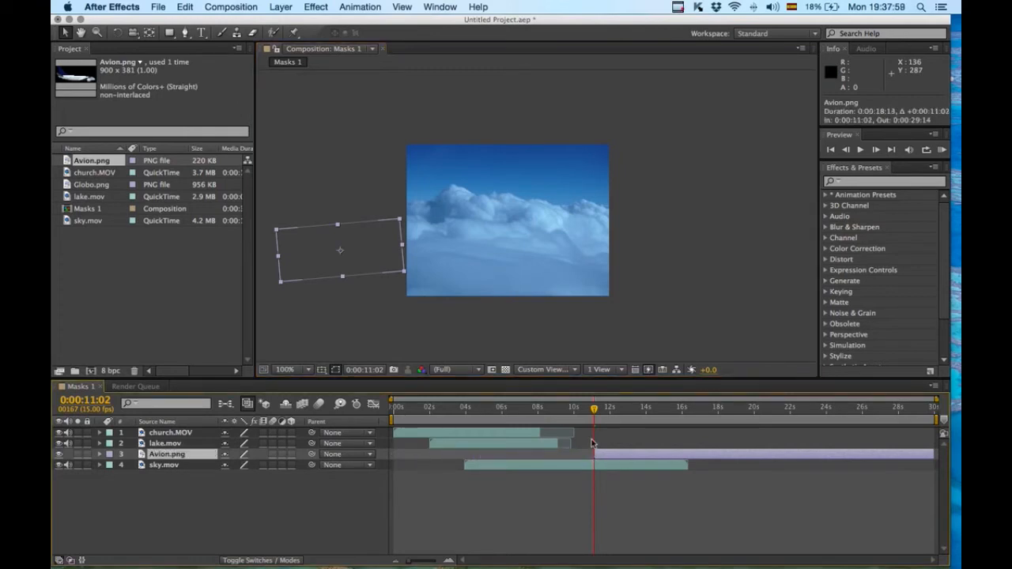
{"action": "key", "text": "Page_Up"}
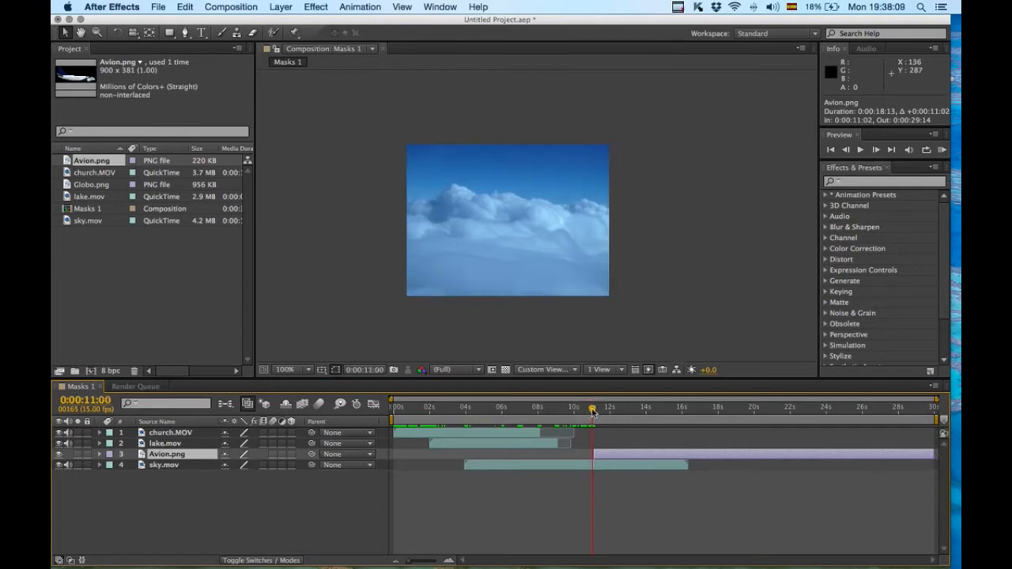
{"action": "left_click_drag", "start_coordinate": [593, 411], "coordinate": [593, 411]}
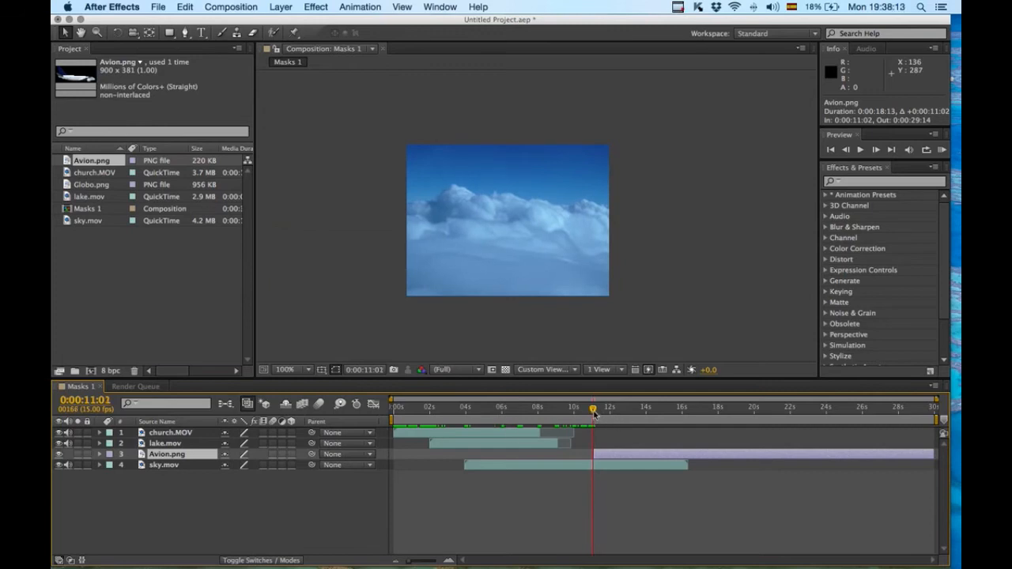
{"action": "left_click_drag", "start_coordinate": [593, 412], "coordinate": [595, 413]}
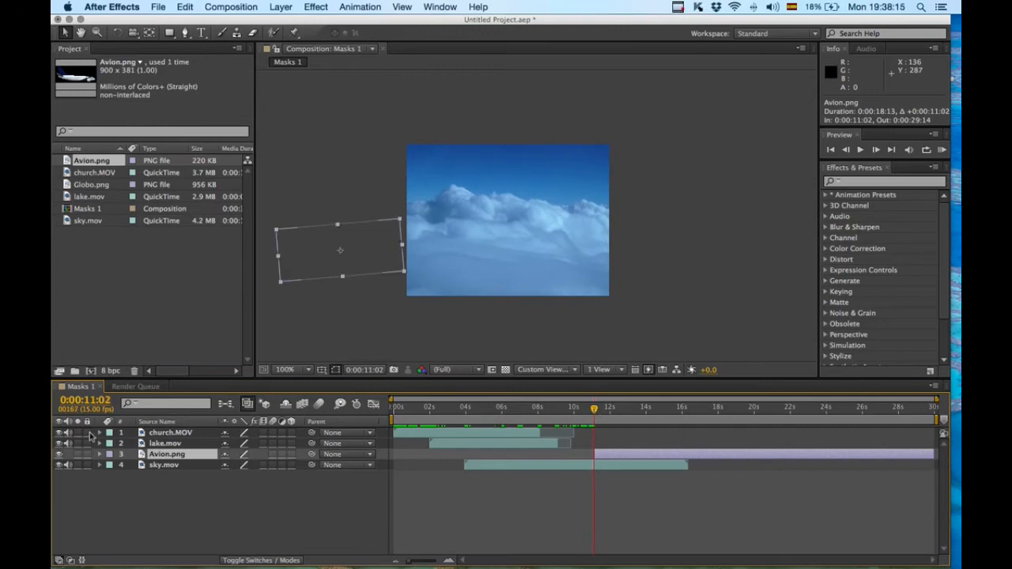
Expand Avion.png's transform properties and add Position and Scale keyframes at 0:00:11:02
{"action": "left_click", "coordinate": [100, 455]}
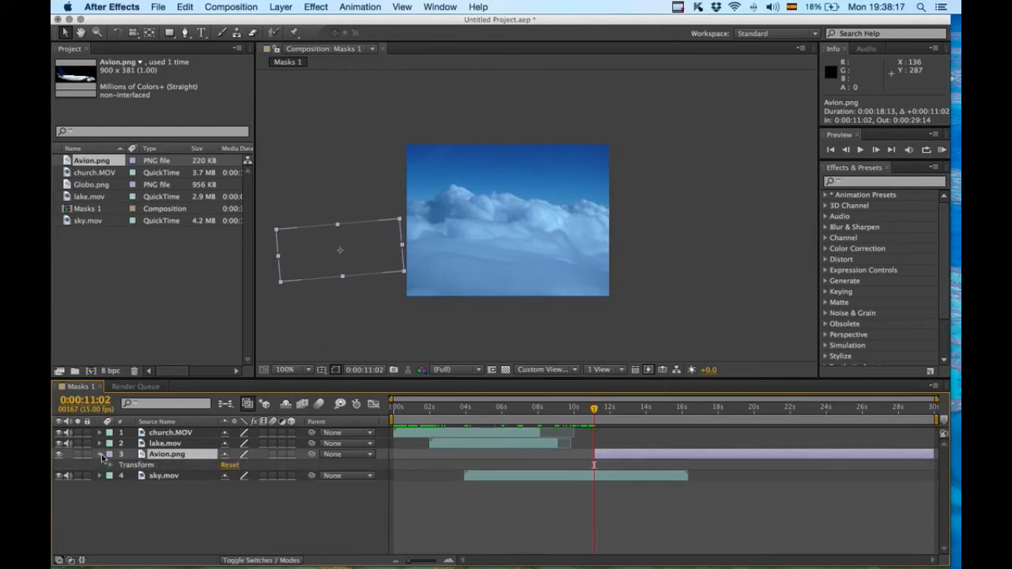
{"action": "left_click", "coordinate": [111, 466]}
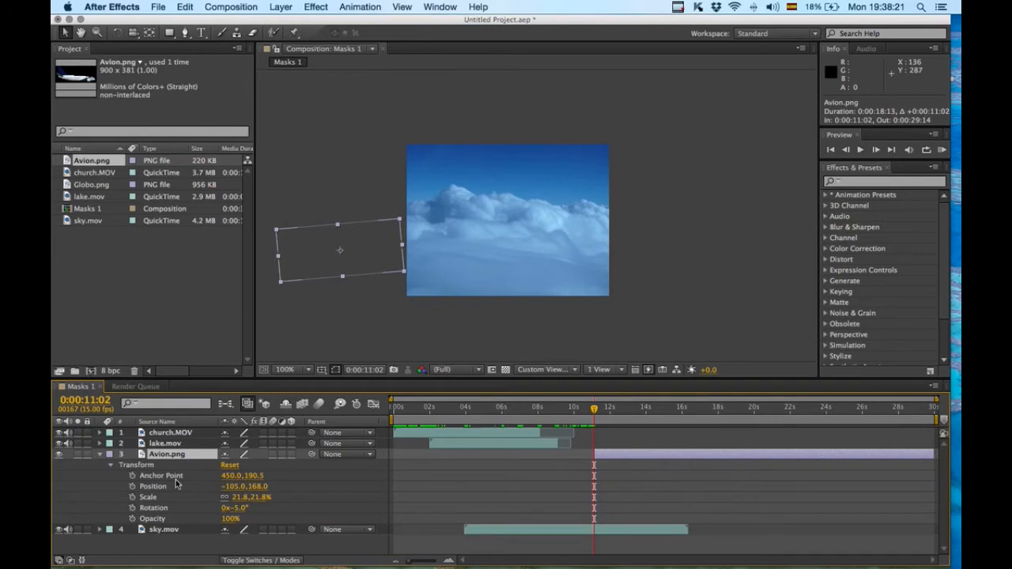
{"action": "left_click", "coordinate": [133, 487]}
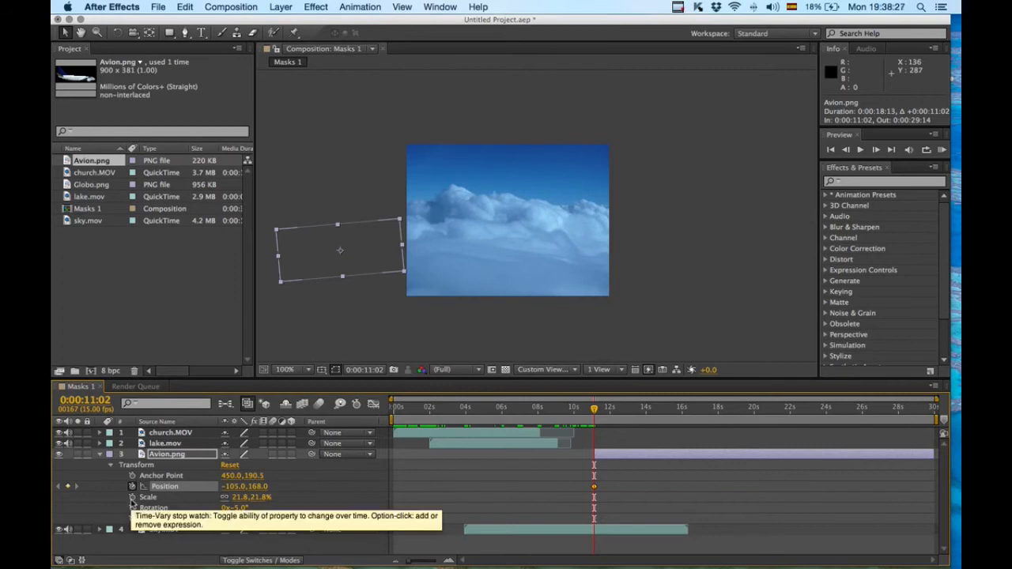
{"action": "left_click", "coordinate": [132, 498]}
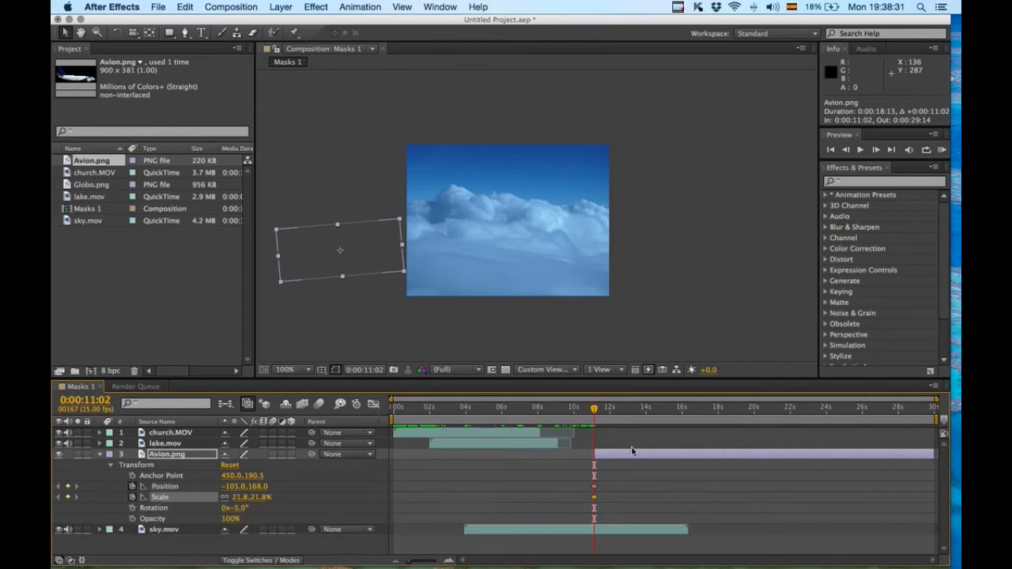
At 0:00:15:00, move Avion.png just outside the frame's right edge to about 366, 121 and scale it down to about 8.8%
{"action": "left_click_drag", "start_coordinate": [597, 415], "coordinate": [646, 422]}
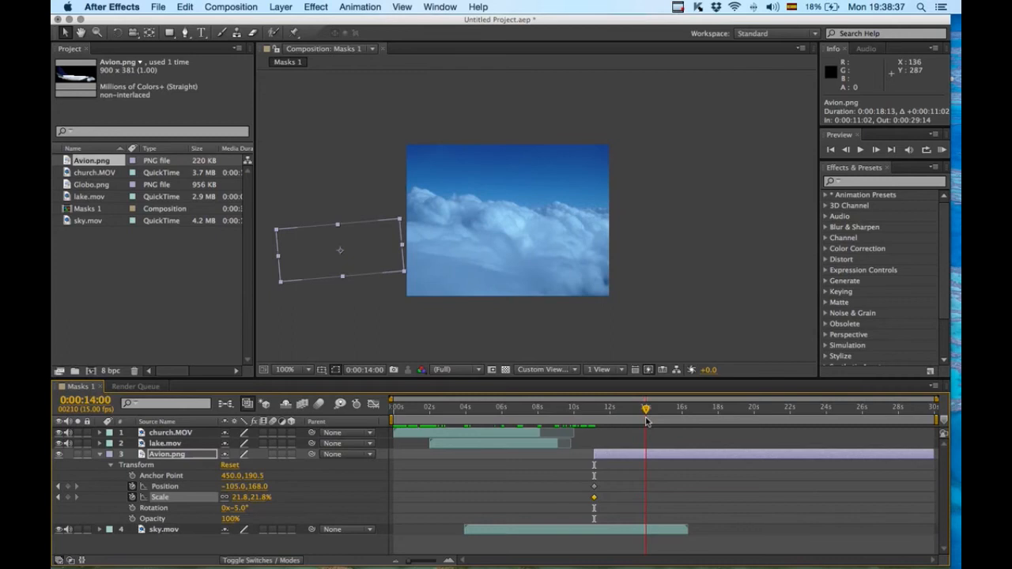
{"action": "left_click_drag", "start_coordinate": [646, 422], "coordinate": [665, 422]}
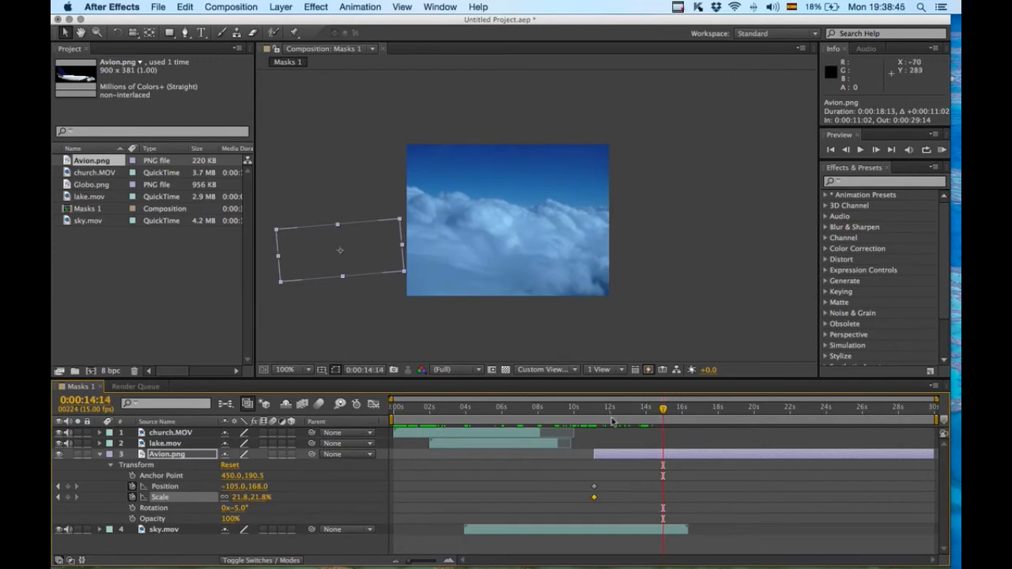
{"action": "left_click", "coordinate": [664, 415]}
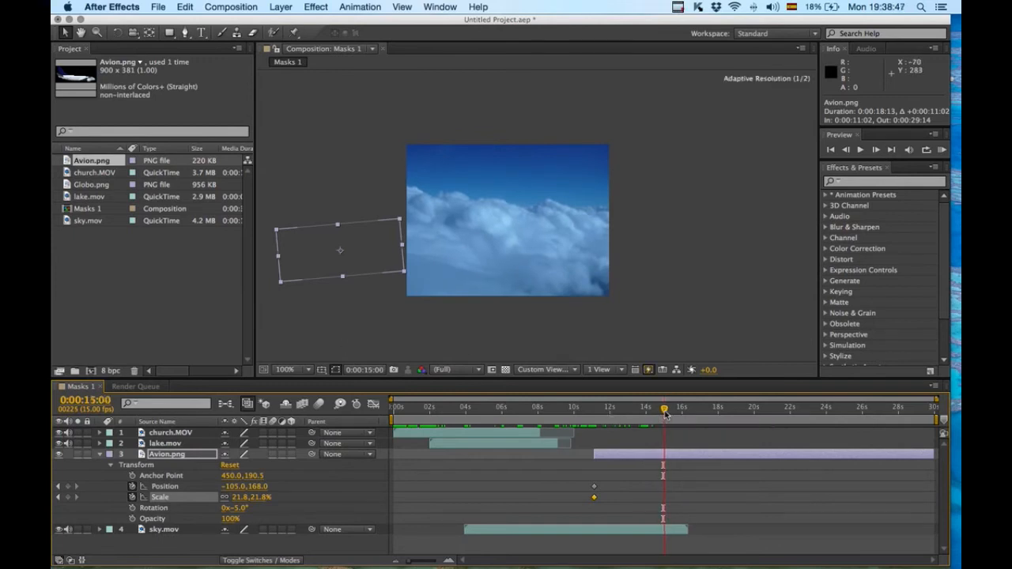
{"action": "left_click_drag", "start_coordinate": [316, 272], "coordinate": [637, 226]}
{"action": "key", "text": "period"}
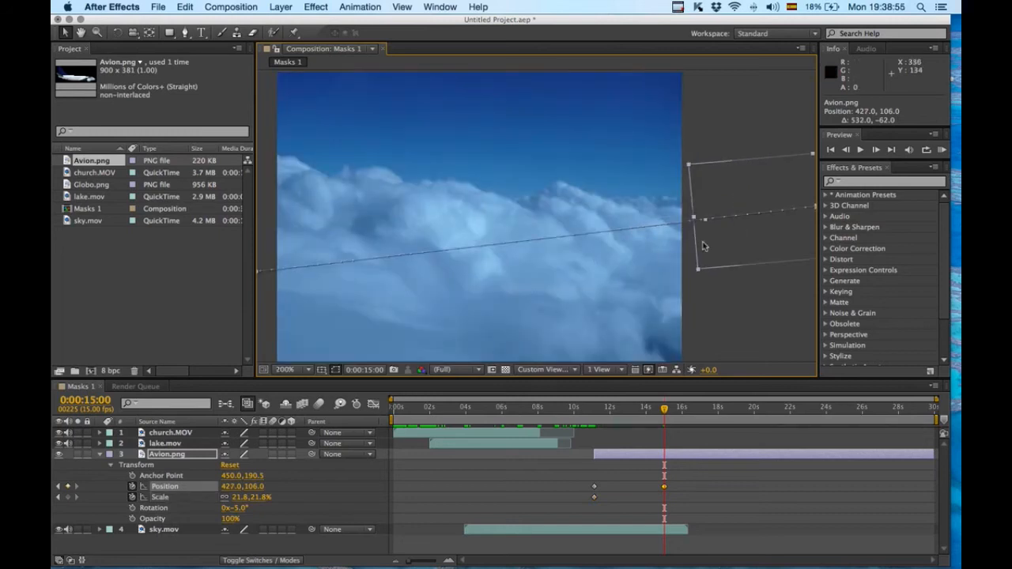
{"action": "key", "text": "comma"}
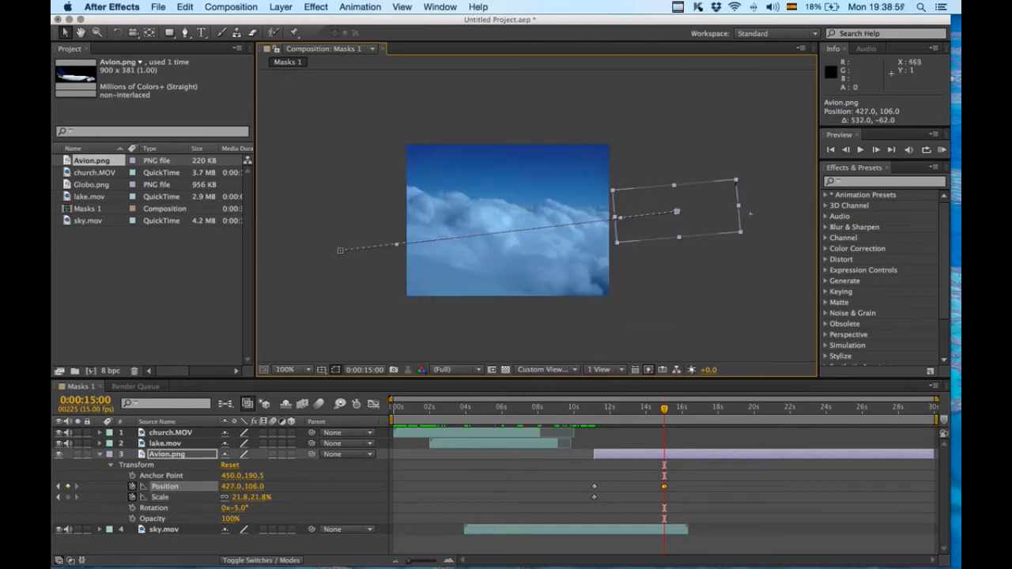
{"action": "left_click_drag", "start_coordinate": [738, 185], "coordinate": [649, 227]}
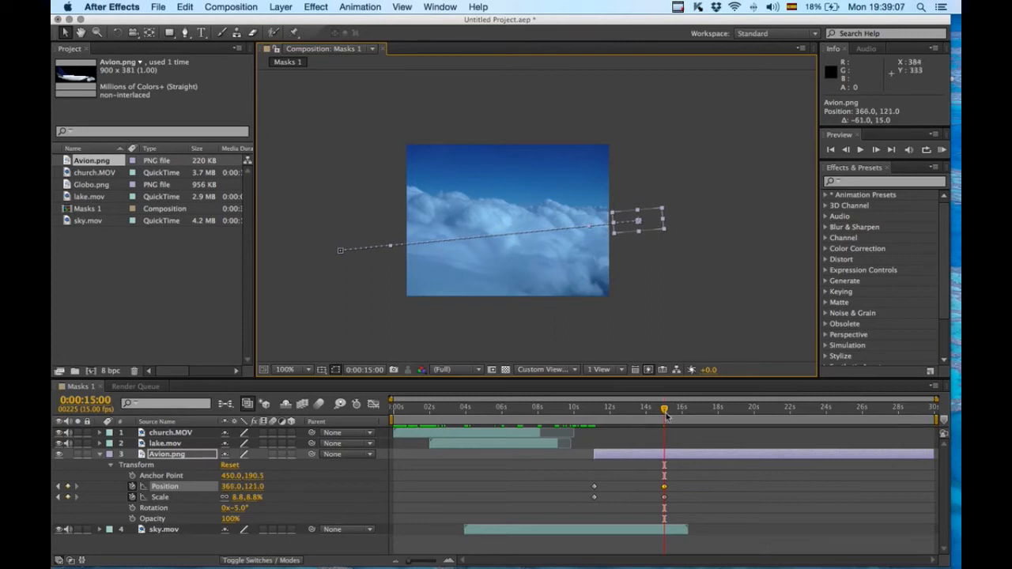
Scrub through the airplane's flight and trim the end of the Avion.png layer to 0:00:15:01
{"action": "left_click_drag", "start_coordinate": [592, 411], "coordinate": [667, 422]}
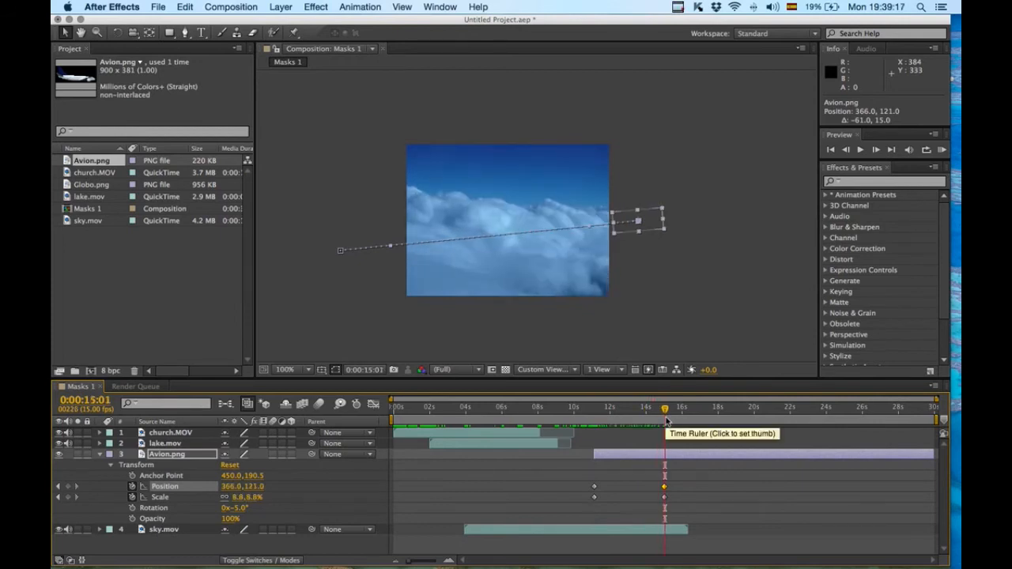
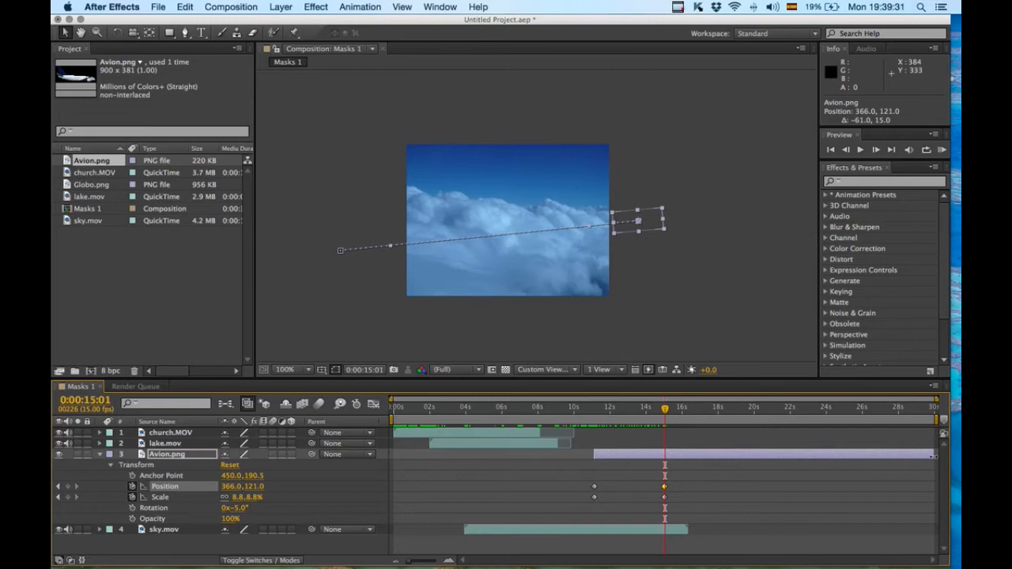
{"action": "left_click_drag", "start_coordinate": [931, 456], "coordinate": [668, 457]}
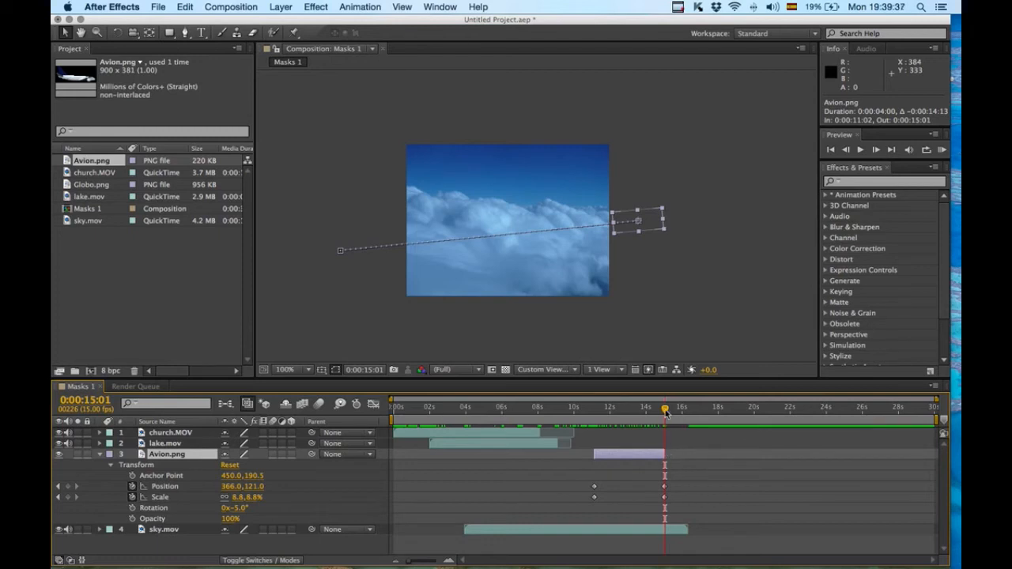
Fade out sky.mov with Opacity keyframes of 100% at 0:00:15:03 and 0% at 0:00:16:00
{"action": "left_click_drag", "start_coordinate": [665, 412], "coordinate": [667, 412]}
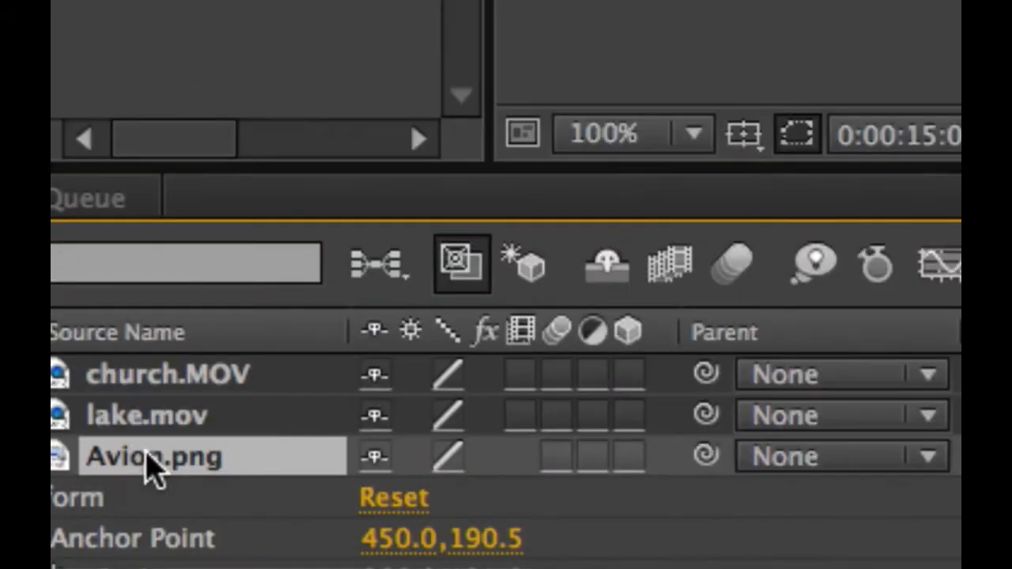
{"action": "left_click", "coordinate": [80, 453]}
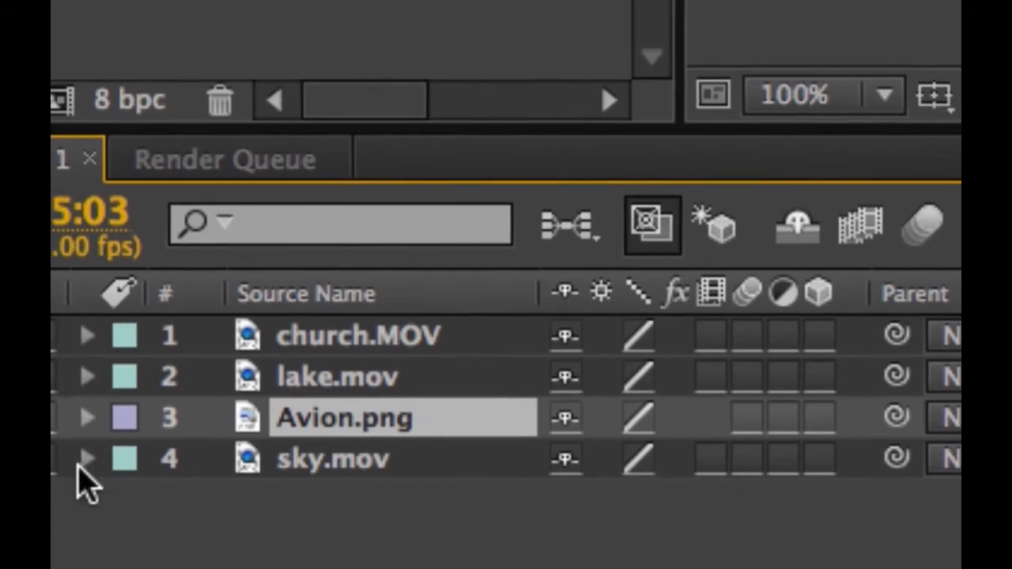
{"action": "left_click", "coordinate": [80, 494]}
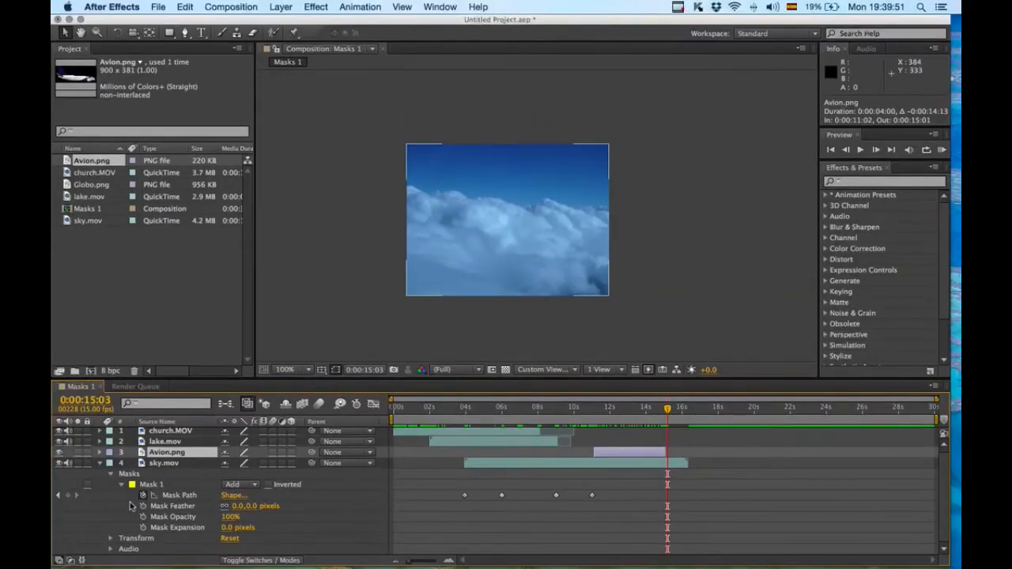
{"action": "left_click", "coordinate": [111, 475]}
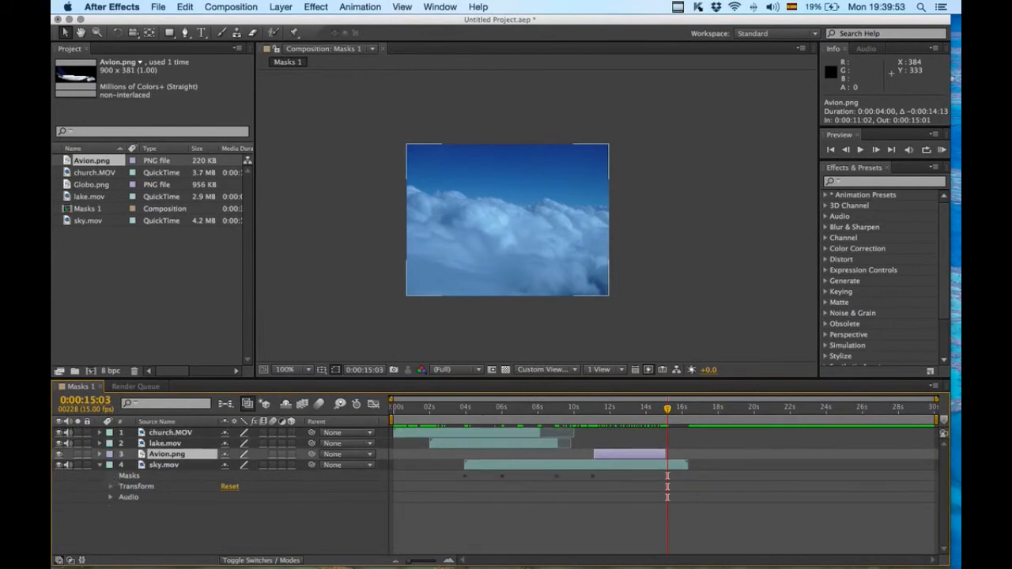
{"action": "left_click", "coordinate": [112, 488]}
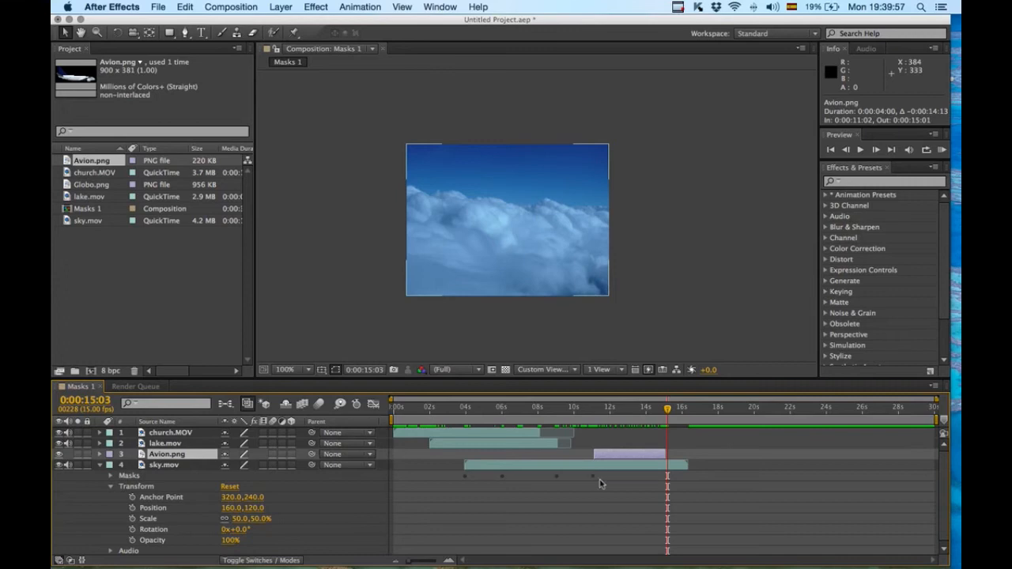
{"action": "left_click", "coordinate": [132, 541]}
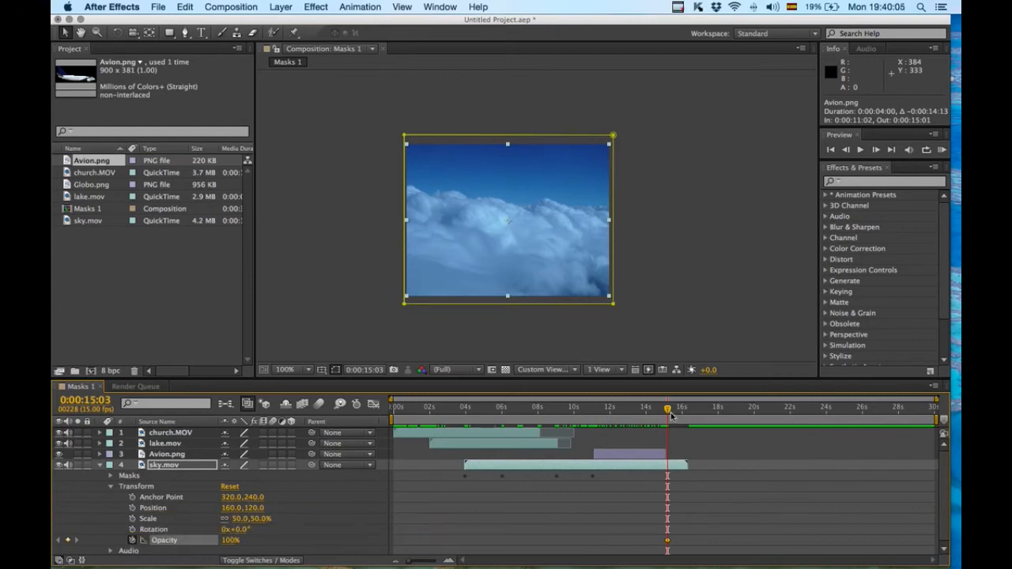
{"action": "left_click_drag", "start_coordinate": [668, 412], "coordinate": [684, 421]}
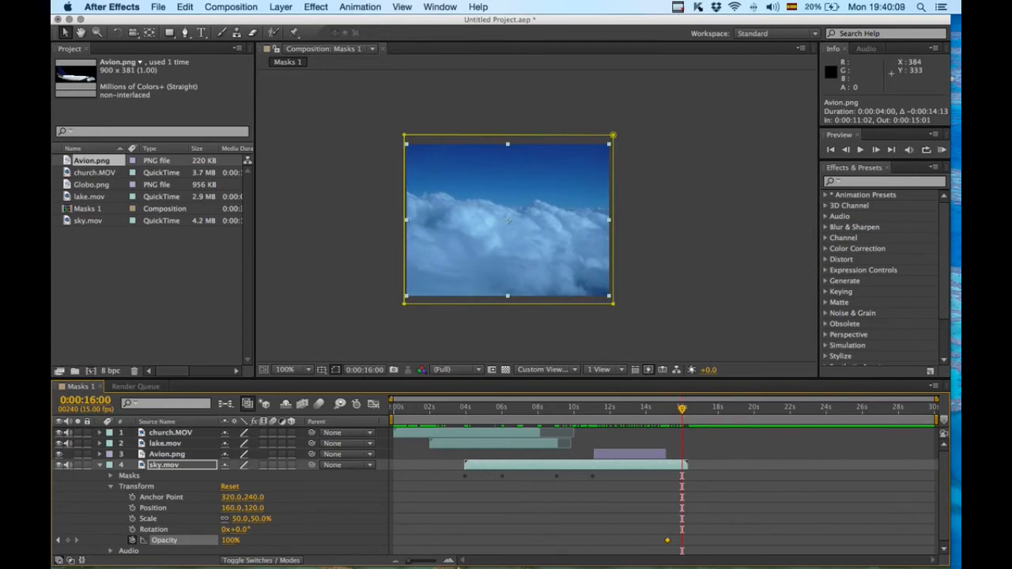
{"action": "left_click_drag", "start_coordinate": [230, 540], "coordinate": [123, 541]}
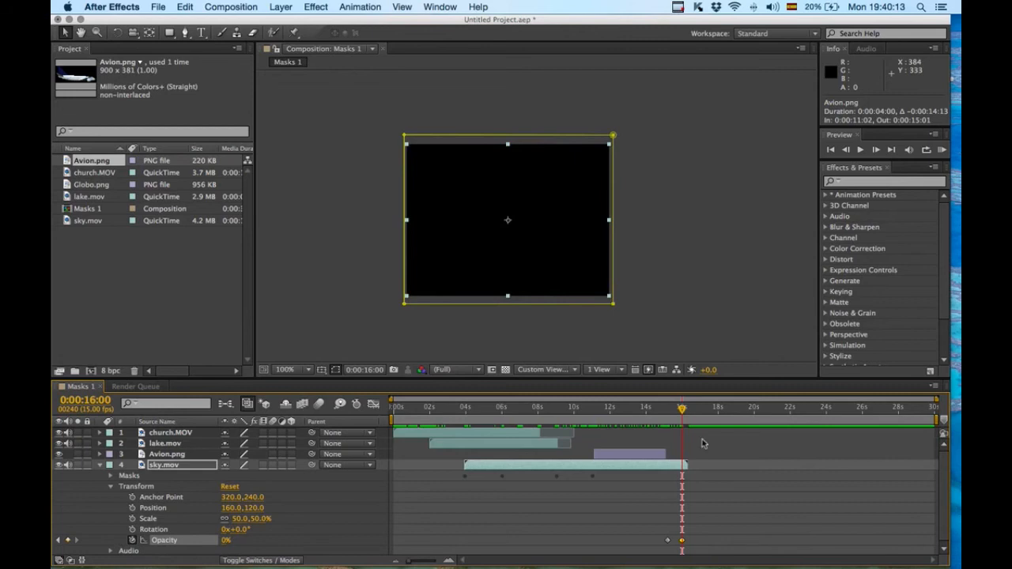
Trim the end of the sky.mov layer to 0:00:16:00 and collapse its properties
{"action": "left_click", "coordinate": [662, 409]}
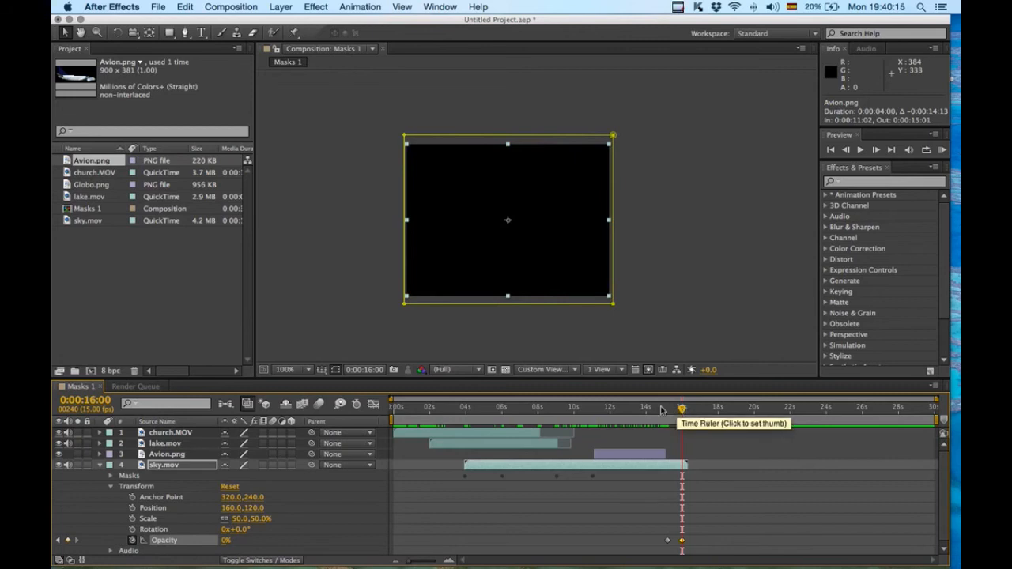
{"action": "left_click_drag", "start_coordinate": [662, 411], "coordinate": [683, 414]}
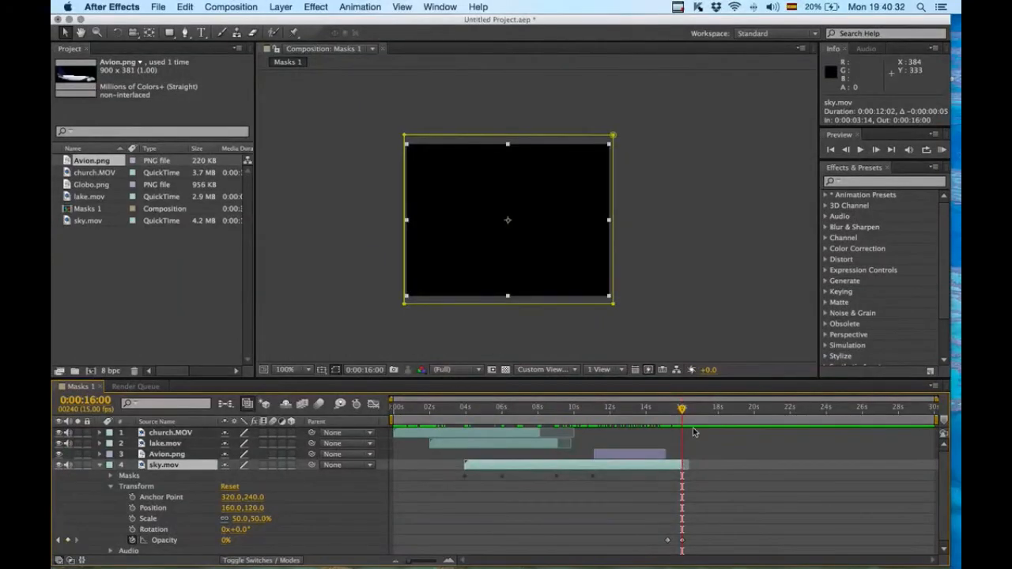
{"action": "left_click", "coordinate": [753, 352]}
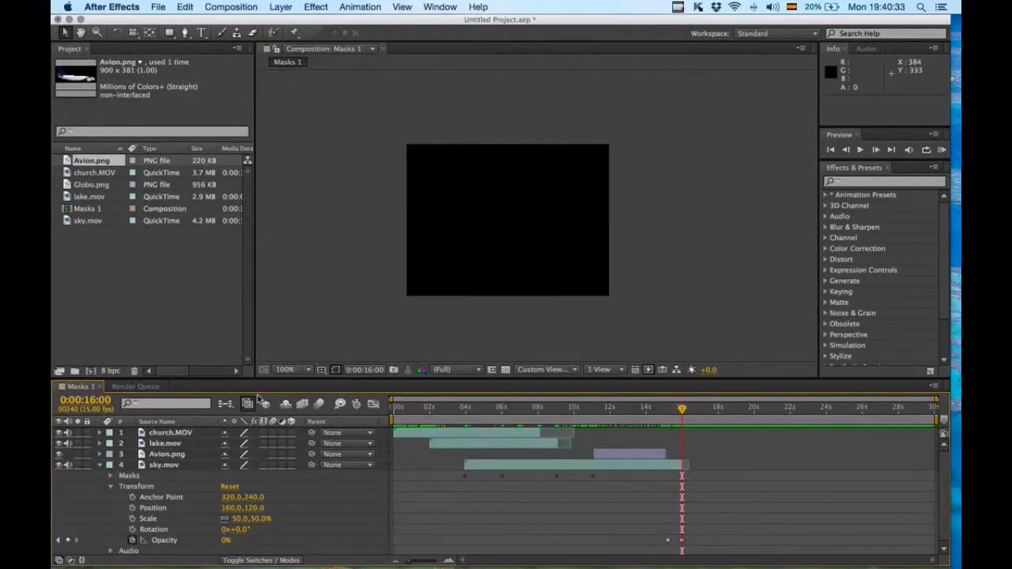
{"action": "left_click", "coordinate": [100, 467]}
{"action": "mouse_move", "coordinate": [678, 421]}
{"action": "left_mouse_down"}
{"action": "mouse_move", "coordinate": [677, 413]}
{"action": "mouse_move", "coordinate": [601, 413]}
{"action": "mouse_move", "coordinate": [682, 417]}
{"action": "left_mouse_up"}
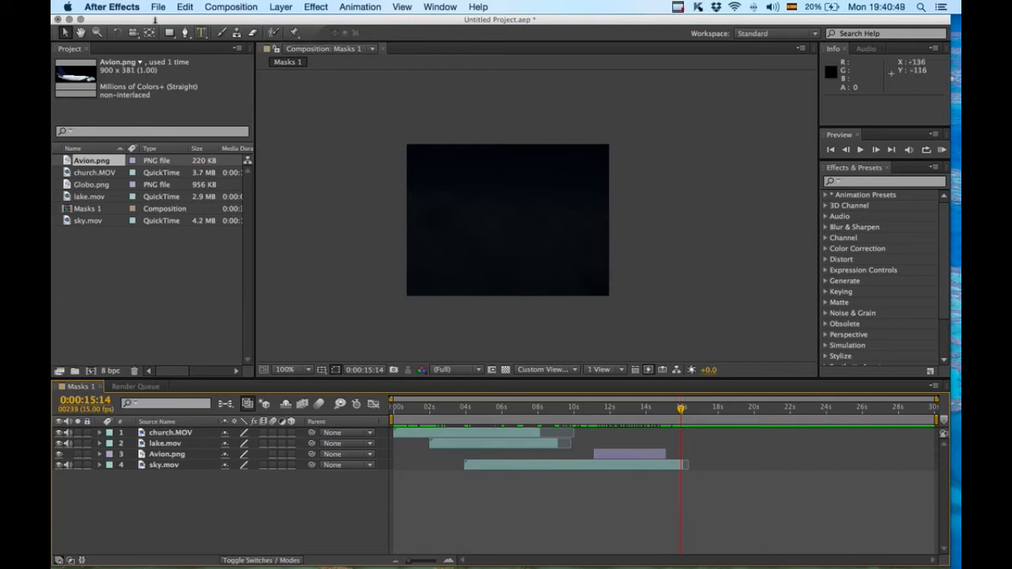
Save the project as exampleTec.aep in the AE Images folder on the Desktop
{"action": "left_click", "coordinate": [158, 7]}
{"action": "left_click", "coordinate": [175, 102]}
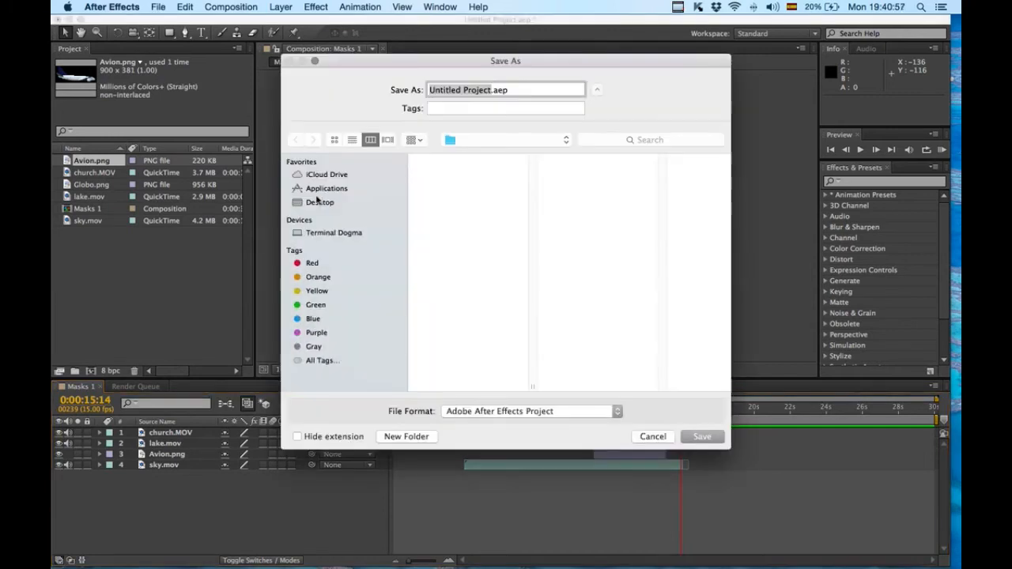
{"action": "left_click", "coordinate": [319, 203]}
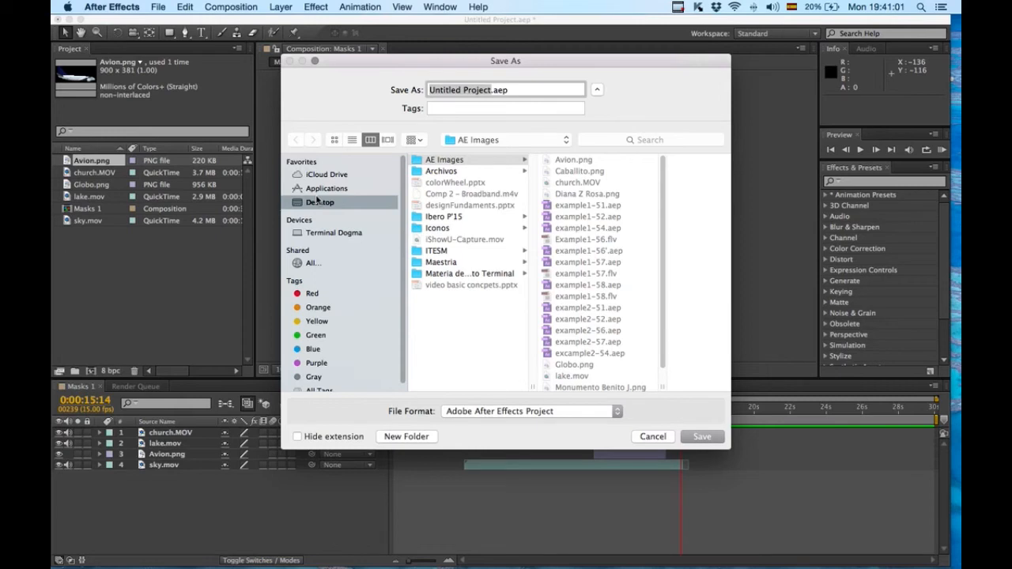
{"action": "type", "text": "example"}
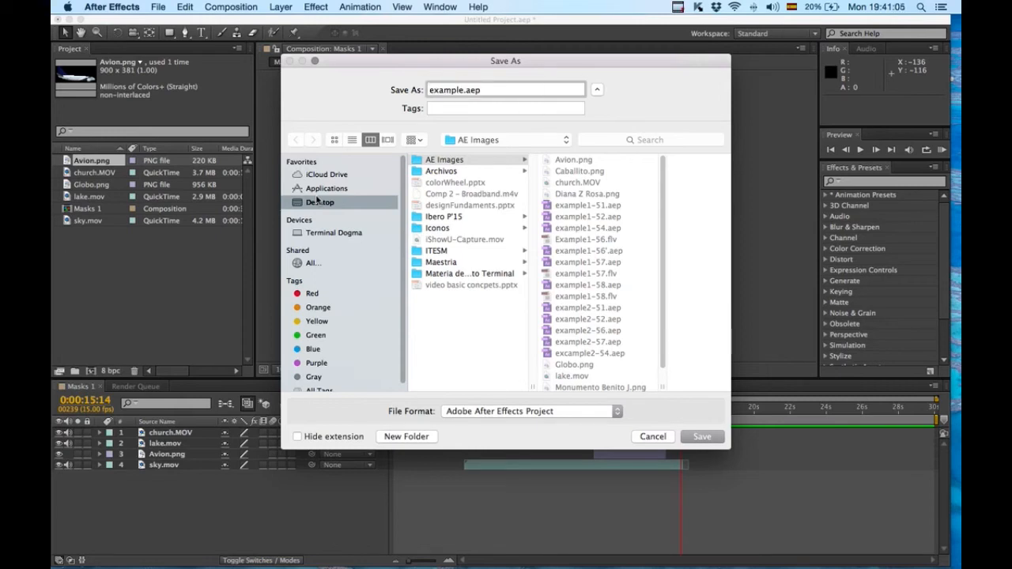
{"action": "type", "text": "Tec"}
{"action": "key", "text": "Return"}
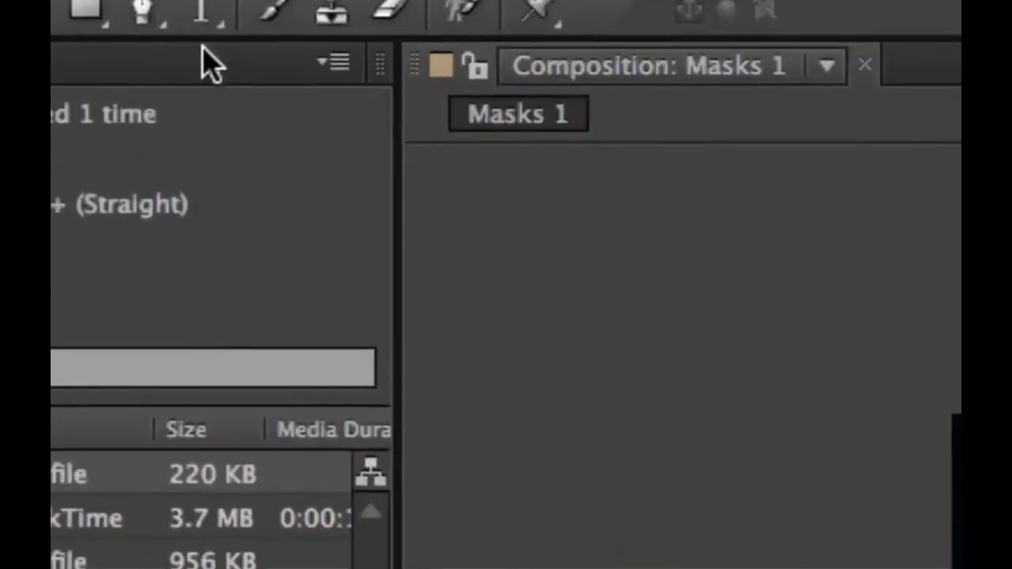
Add a text layer reading "Have a safe trip" in the composition frame with the Type tool
{"action": "left_click", "coordinate": [201, 33]}
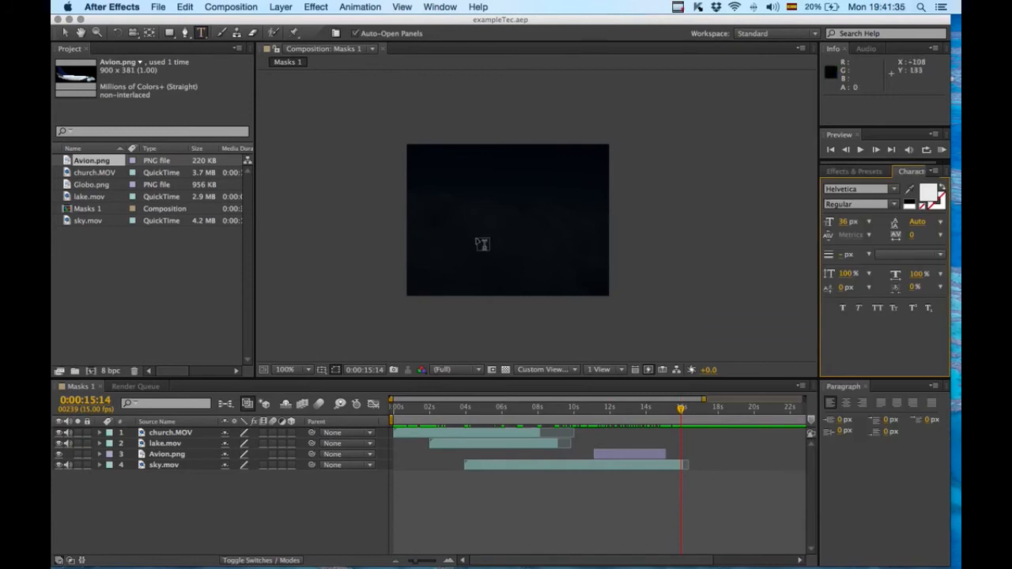
{"action": "left_click", "coordinate": [432, 213]}
{"action": "left_click", "coordinate": [432, 212]}
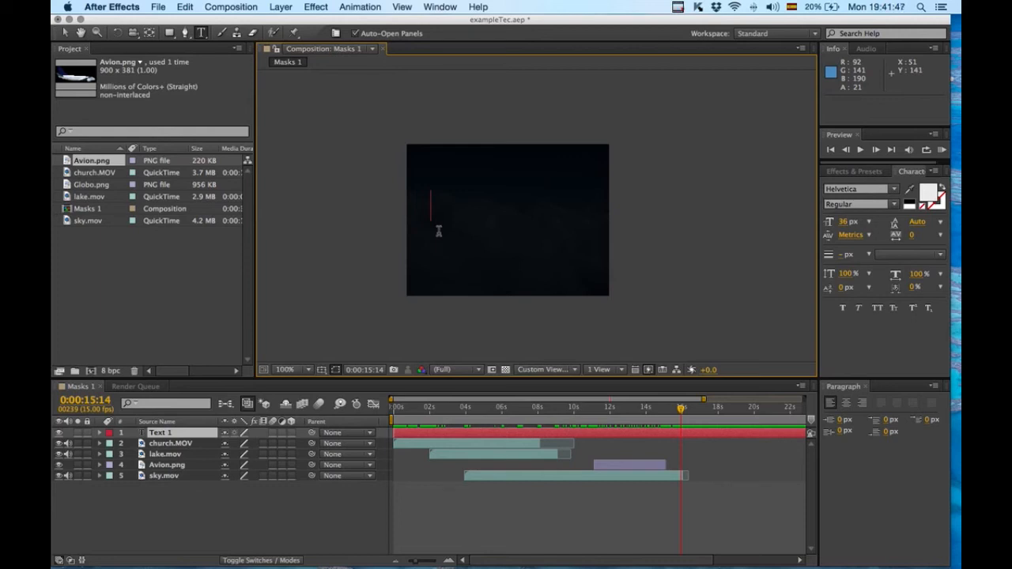
{"action": "type", "text": "Hello World!"}
{"action": "type", "text": " trip"}
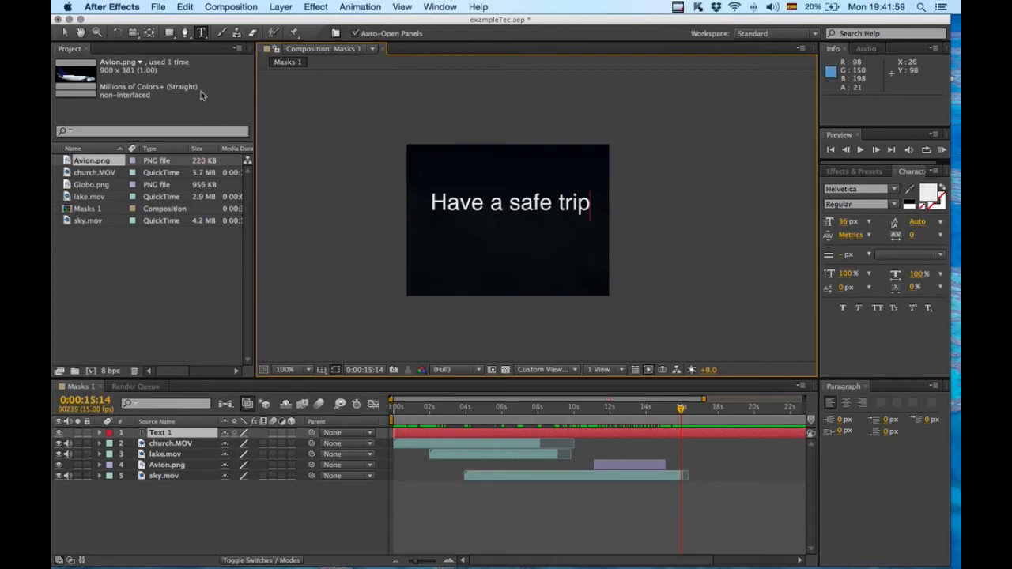
Move the "Have a safe trip" title down toward the middle of the frame and set its font to Kino MT
{"action": "left_click", "coordinate": [67, 32]}
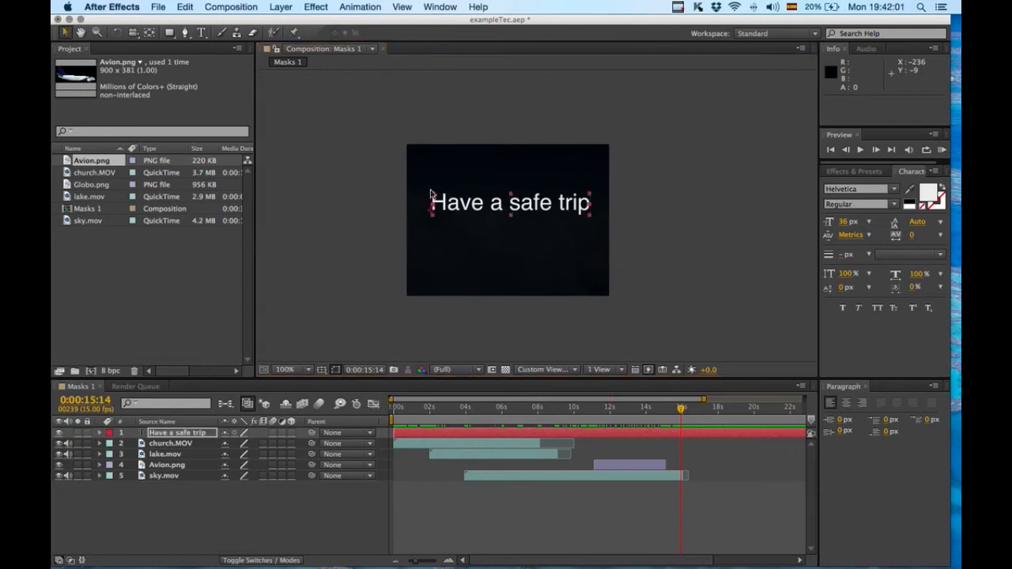
{"action": "left_click_drag", "start_coordinate": [467, 215], "coordinate": [467, 231]}
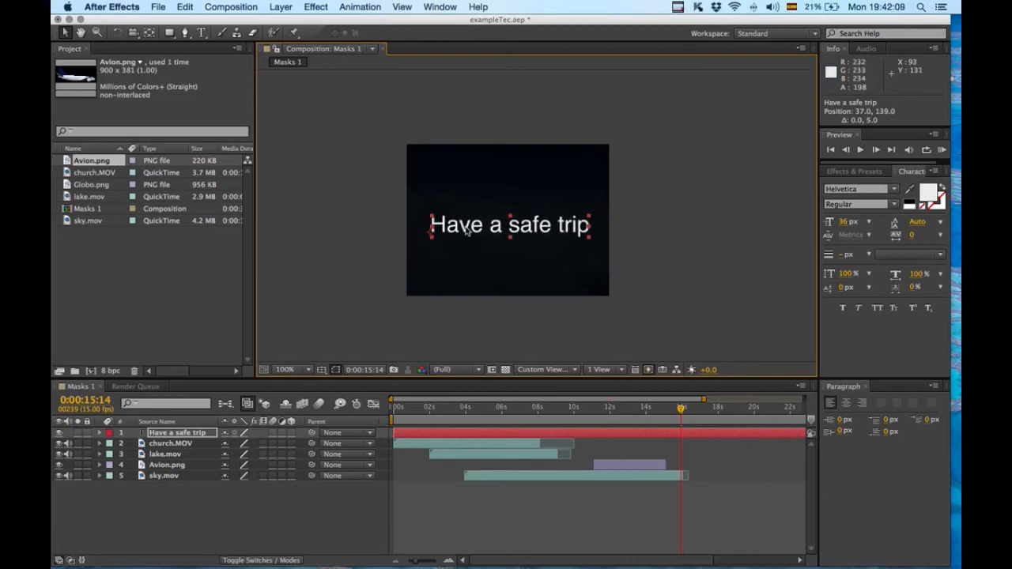
{"action": "left_click", "coordinate": [441, 7]}
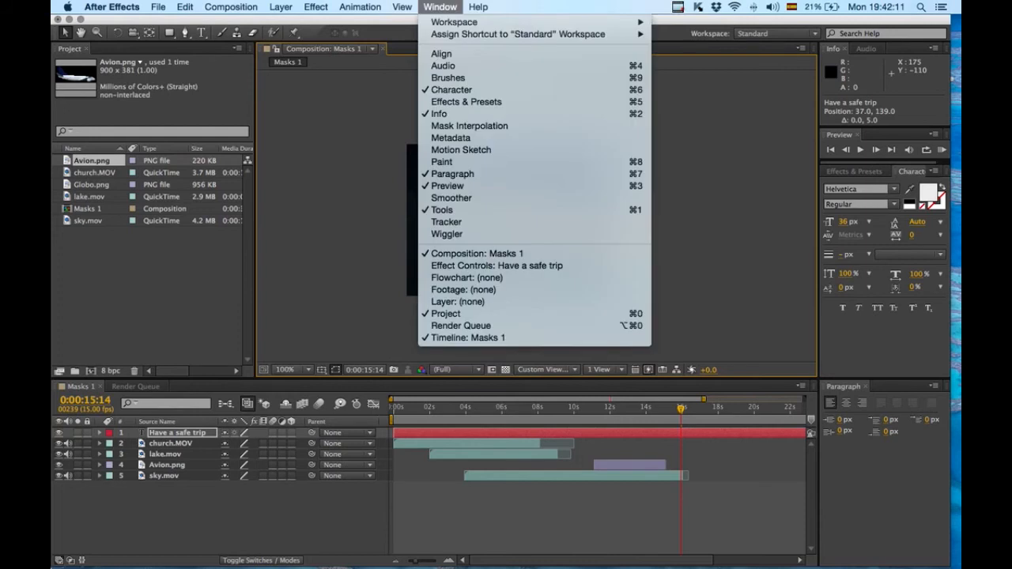
{"action": "left_click", "coordinate": [456, 92]}
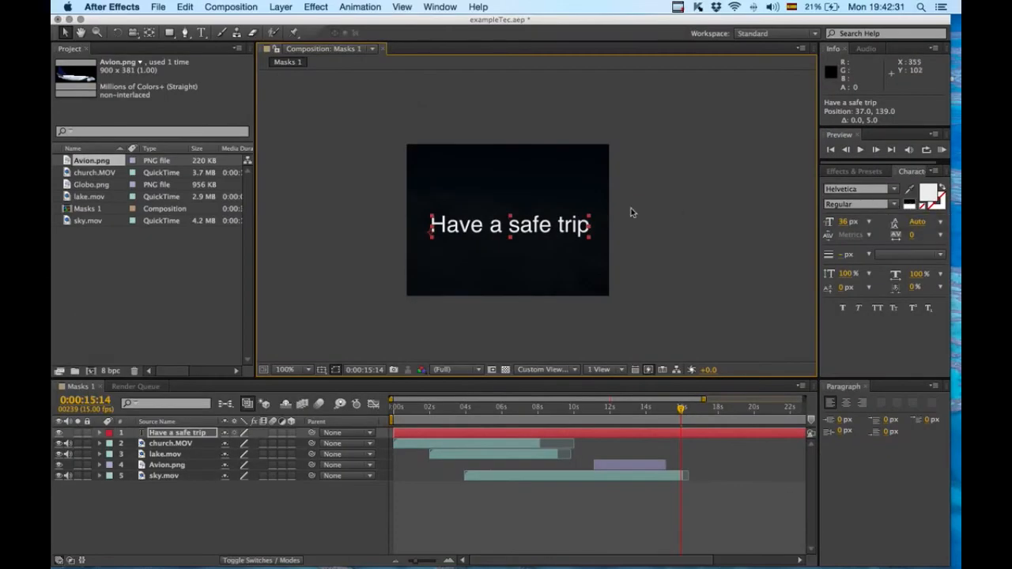
{"action": "left_click", "coordinate": [895, 190]}
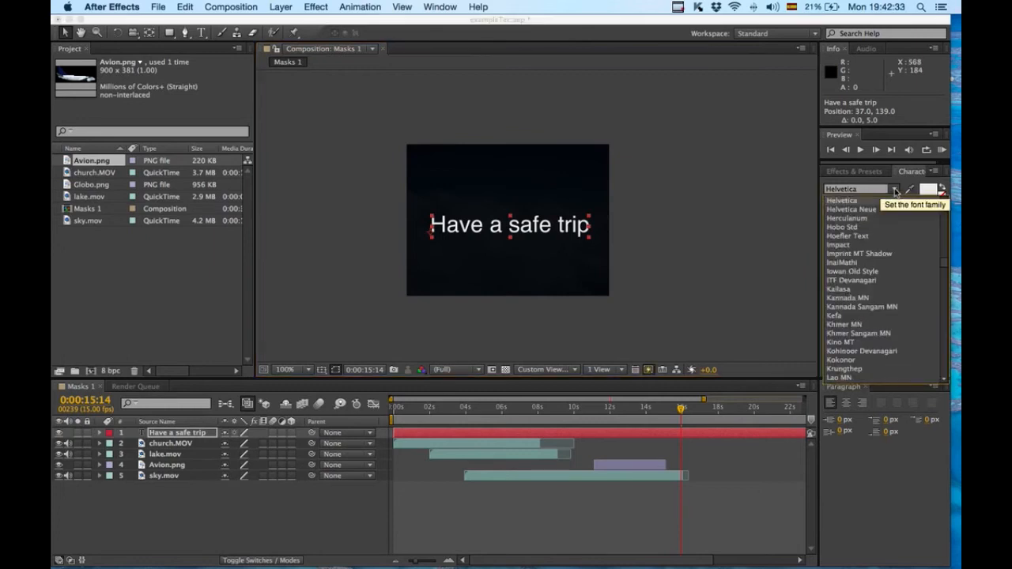
{"action": "left_click", "coordinate": [899, 344]}
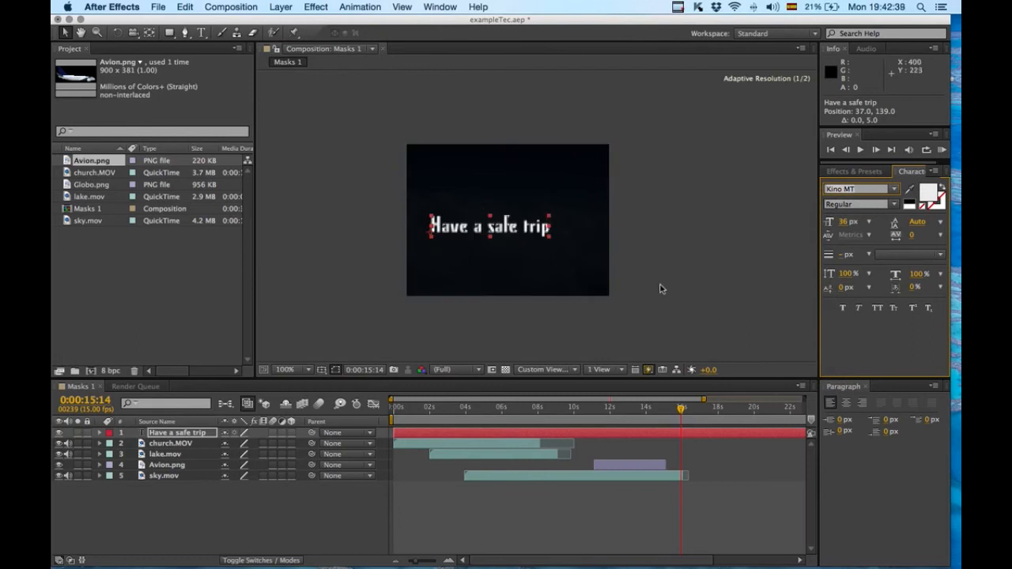
Enlarge the title to about 131% scale and center it in the frame at about position 36, 128
{"action": "left_click", "coordinate": [659, 288]}
{"action": "left_click_drag", "start_coordinate": [506, 228], "coordinate": [603, 274]}
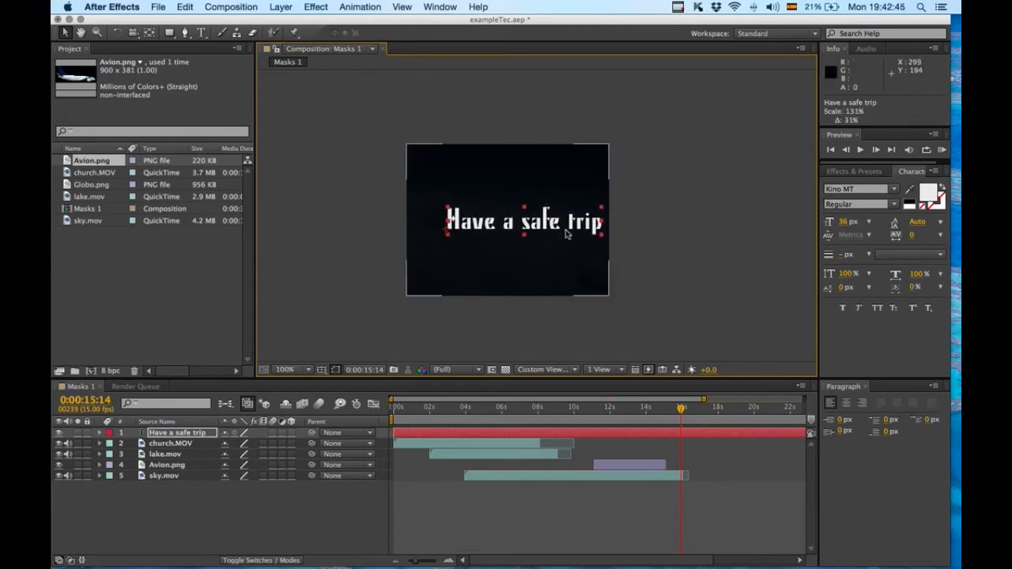
{"action": "left_click_drag", "start_coordinate": [553, 226], "coordinate": [542, 225]}
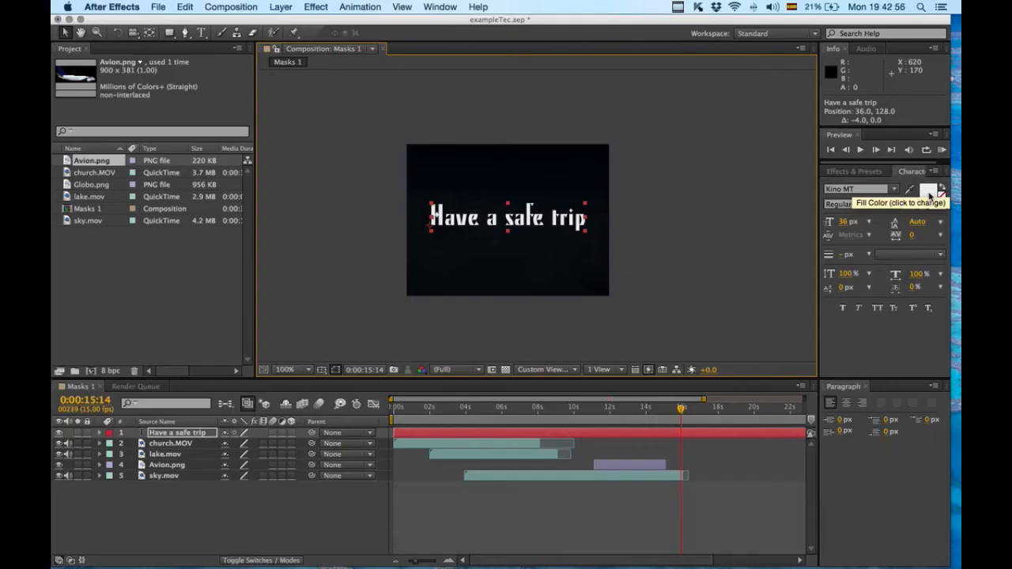
Set the title's fill color to pure red, FF0000, and deselect the text
{"action": "left_click", "coordinate": [930, 195]}
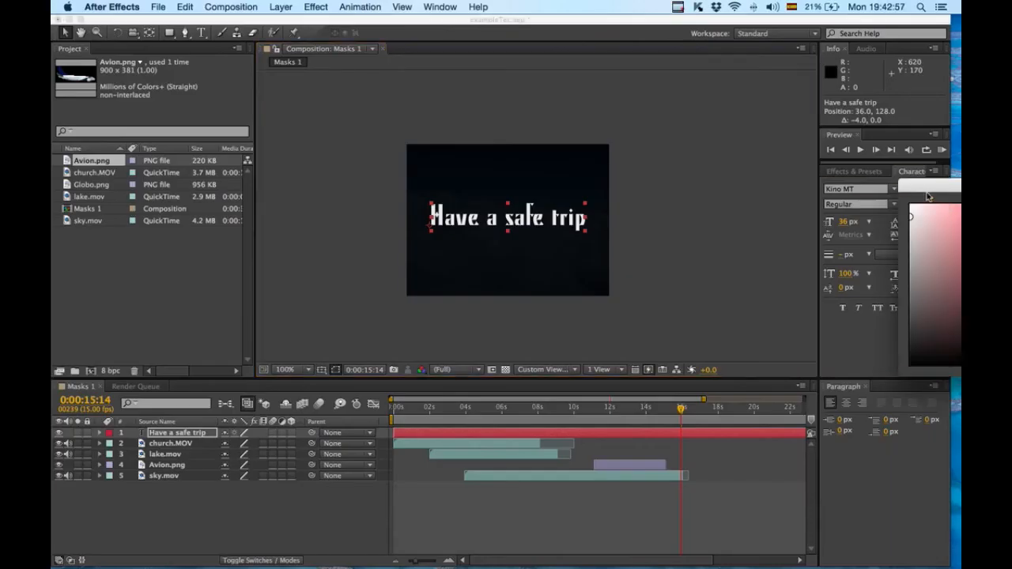
{"action": "left_click_drag", "start_coordinate": [933, 177], "coordinate": [638, 183]}
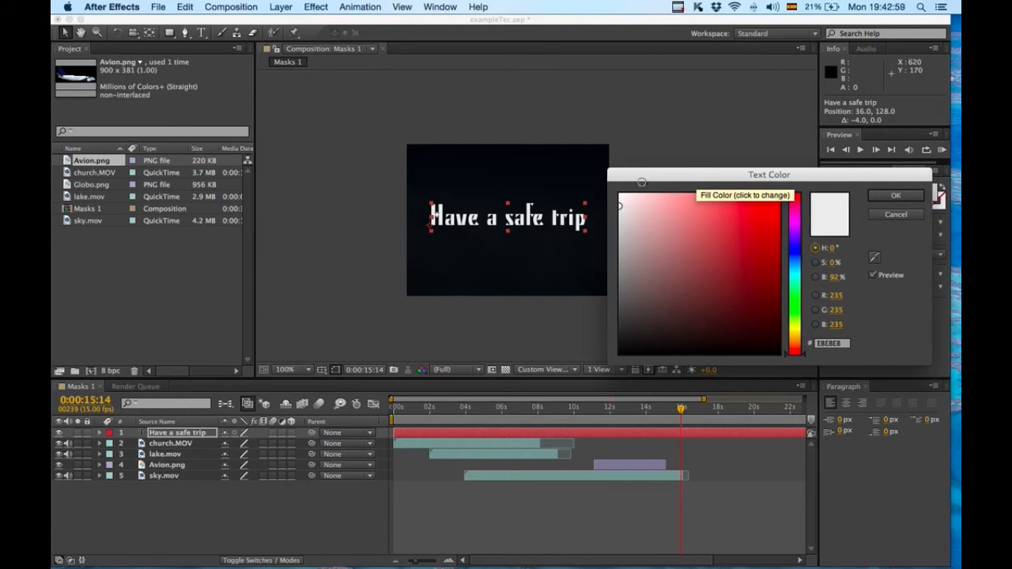
{"action": "left_click_drag", "start_coordinate": [765, 227], "coordinate": [779, 196]}
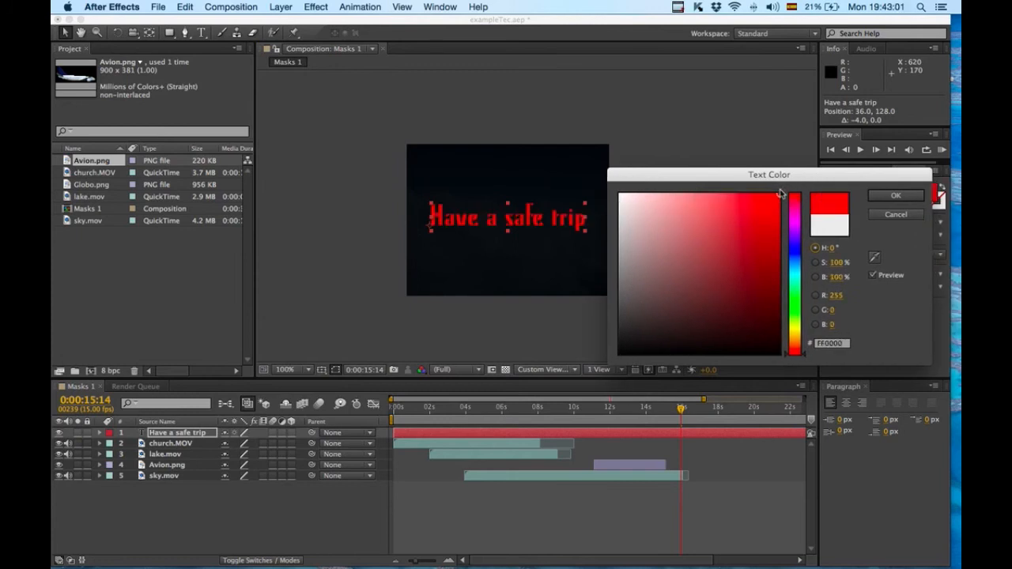
{"action": "left_click", "coordinate": [896, 195]}
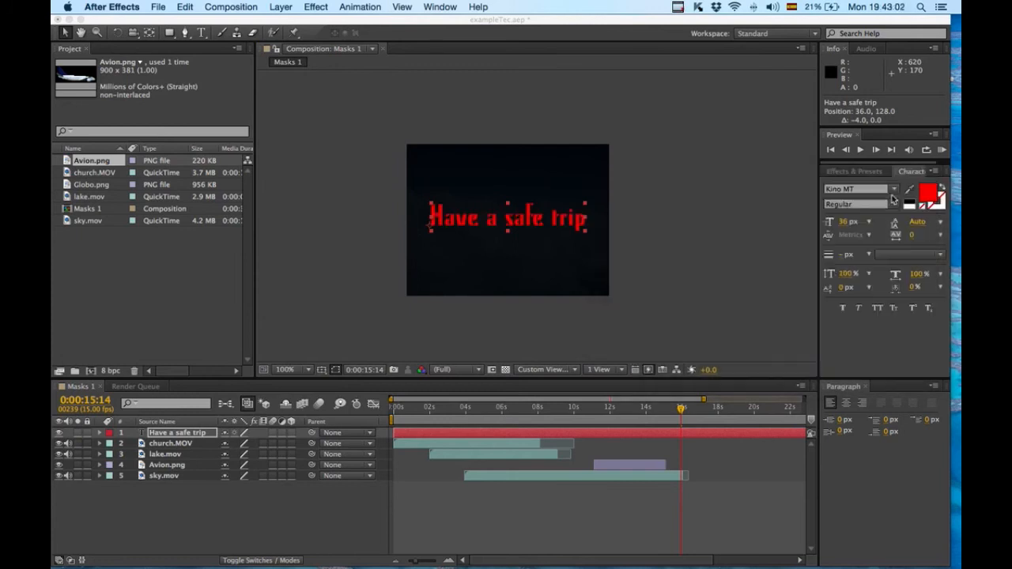
{"action": "left_click", "coordinate": [683, 238]}
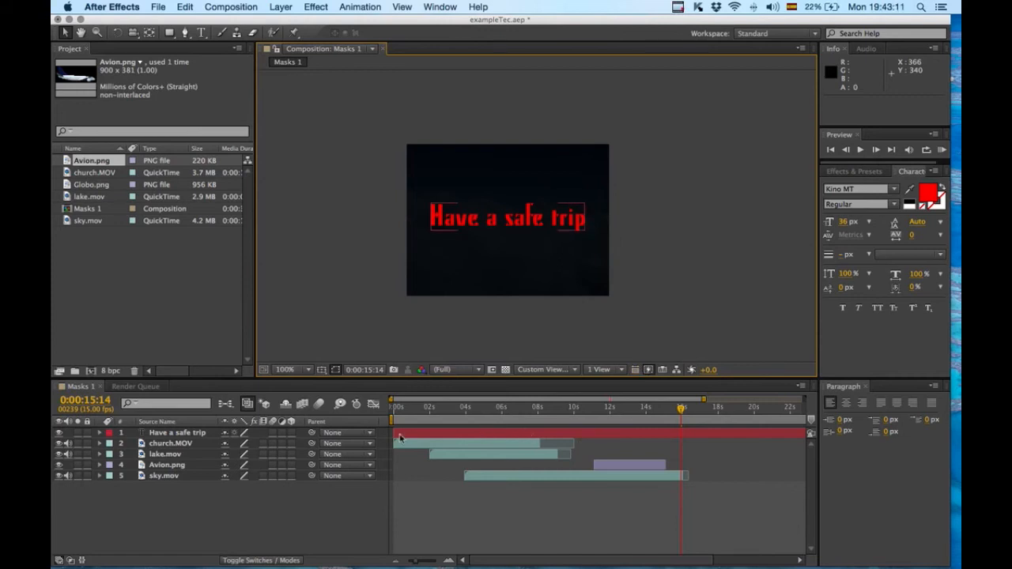
Trim the start of the "Have a safe trip" layer to 0:00:16:14 and set the current time to that frame
{"action": "left_click_drag", "start_coordinate": [394, 434], "coordinate": [698, 435]}
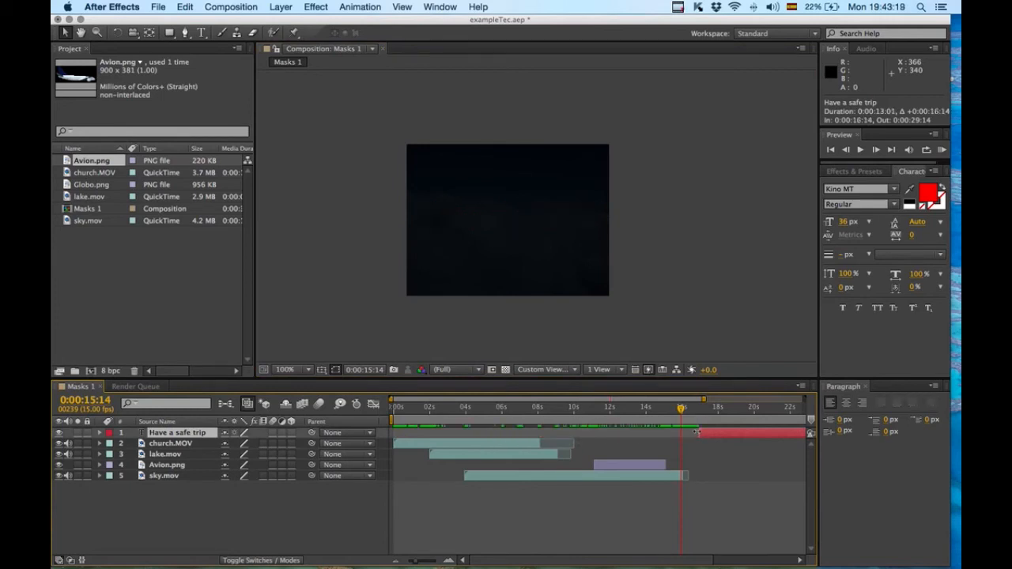
{"action": "left_click_drag", "start_coordinate": [681, 410], "coordinate": [698, 412]}
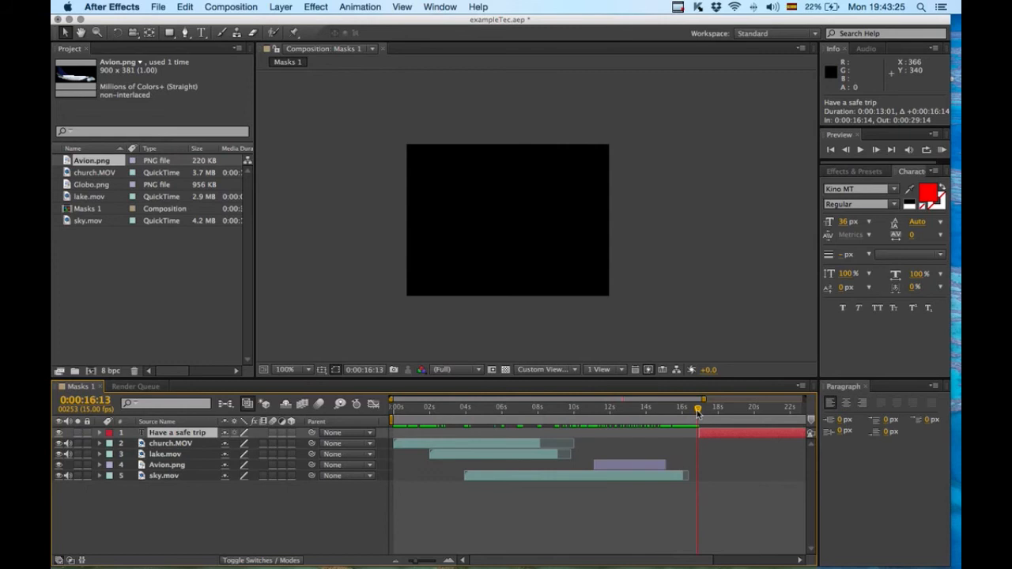
{"action": "left_click_drag", "start_coordinate": [699, 412], "coordinate": [701, 413]}
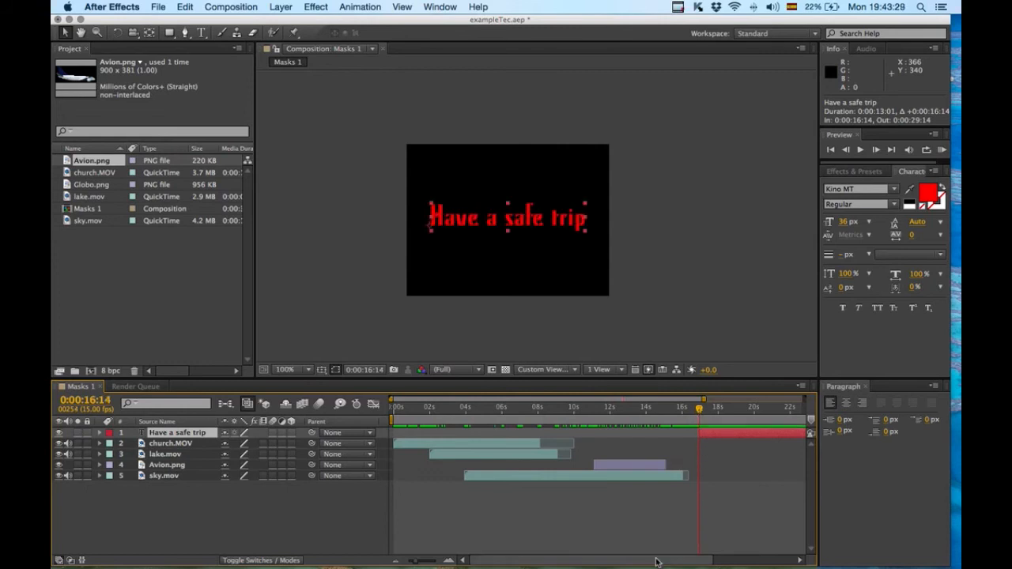
{"action": "left_click_drag", "start_coordinate": [675, 561], "coordinate": [750, 561]}
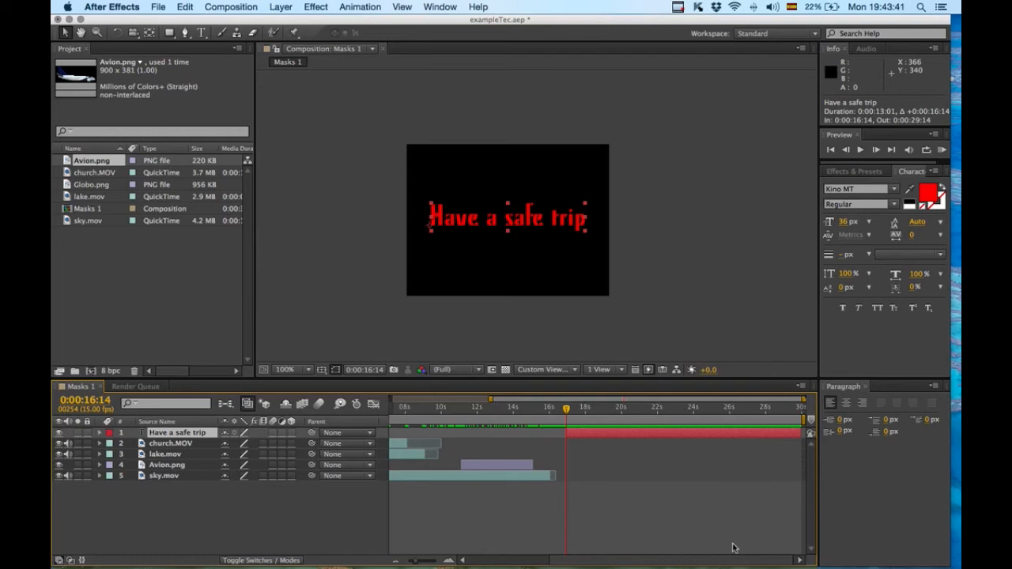
Apply the Gaussian Blur effect to the "Have a safe trip" layer and keep that layer selected
{"action": "left_click", "coordinate": [318, 8]}
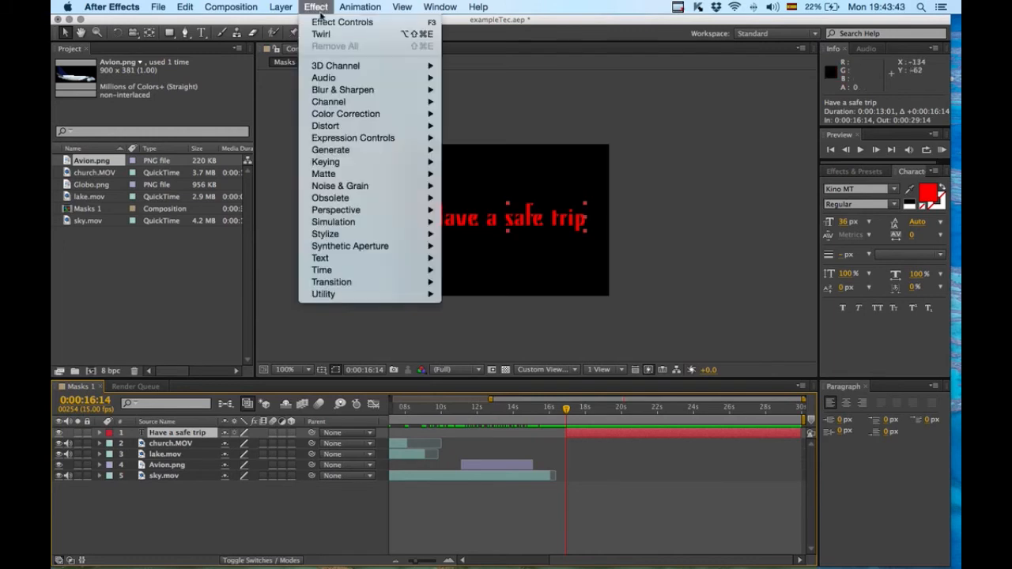
{"action": "mouse_move", "coordinate": [340, 92]}
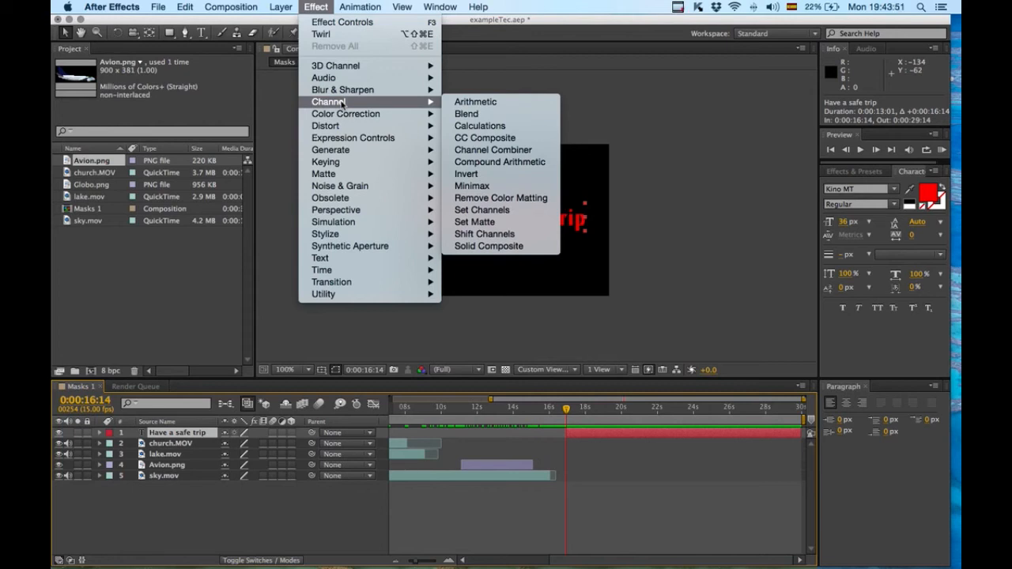
{"action": "mouse_move", "coordinate": [354, 138]}
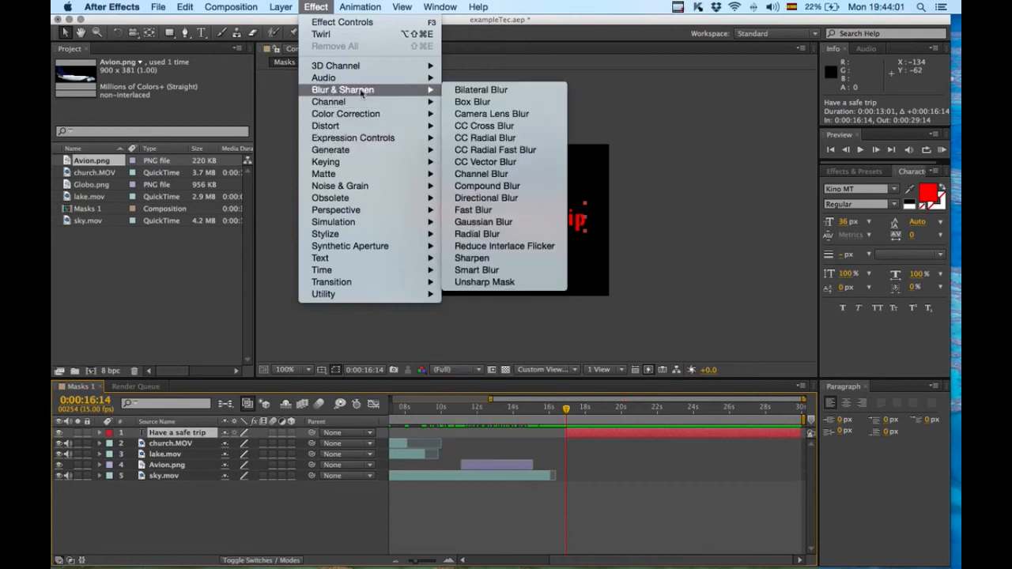
{"action": "left_click", "coordinate": [497, 226]}
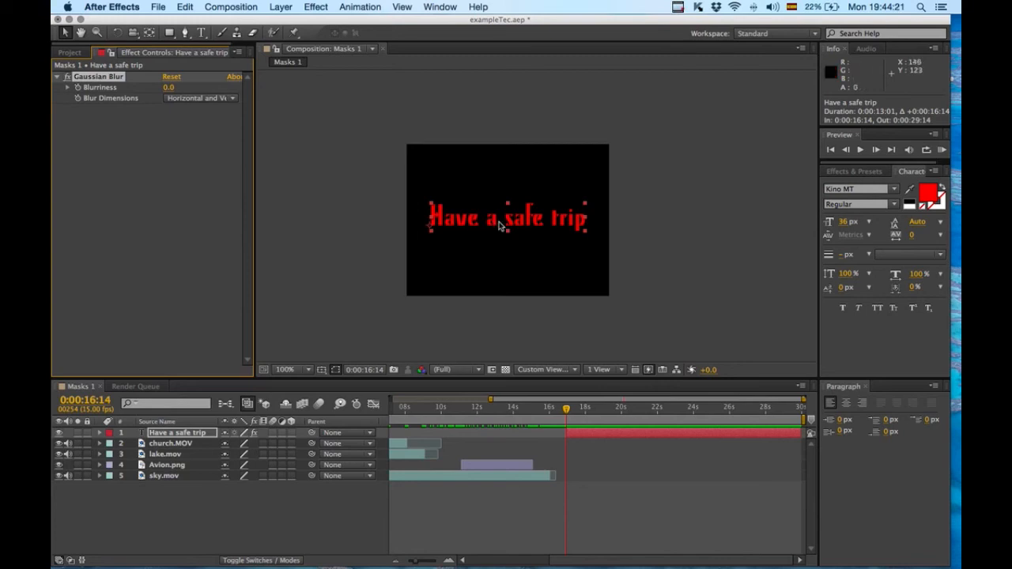
{"action": "key", "text": "period"}
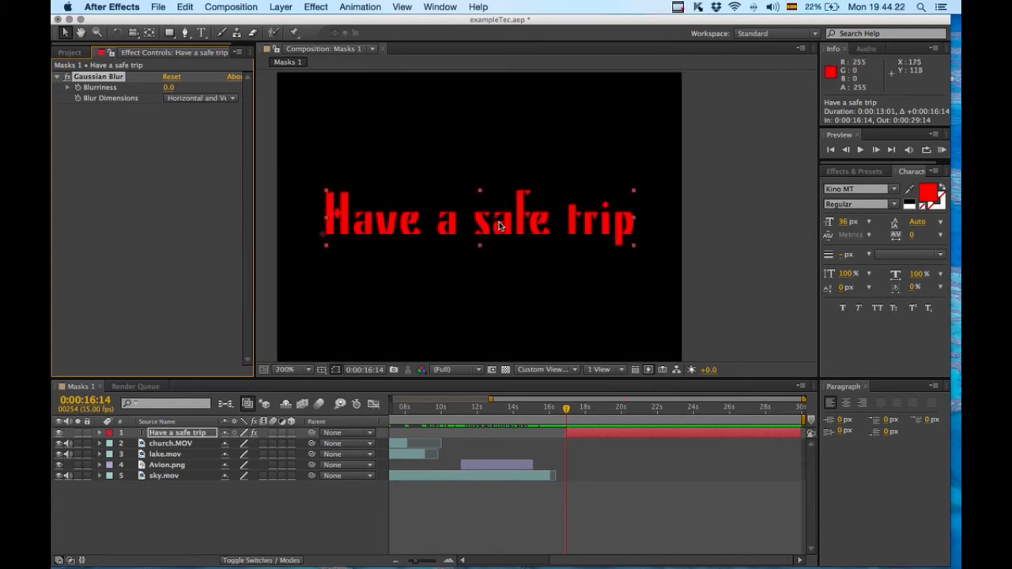
{"action": "left_click", "coordinate": [745, 286]}
{"action": "left_click", "coordinate": [526, 233]}
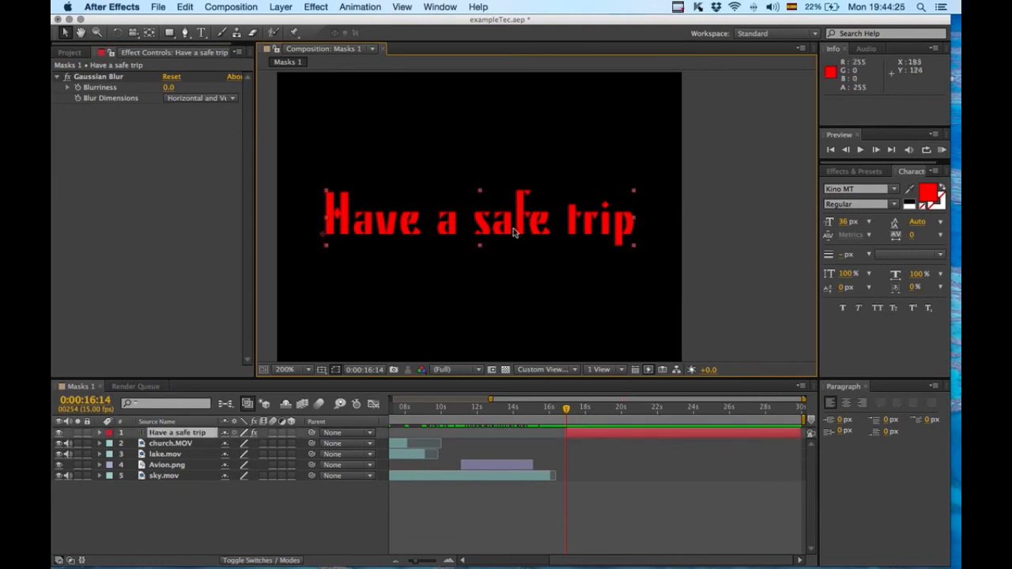
{"action": "left_click_drag", "start_coordinate": [474, 224], "coordinate": [536, 214]}
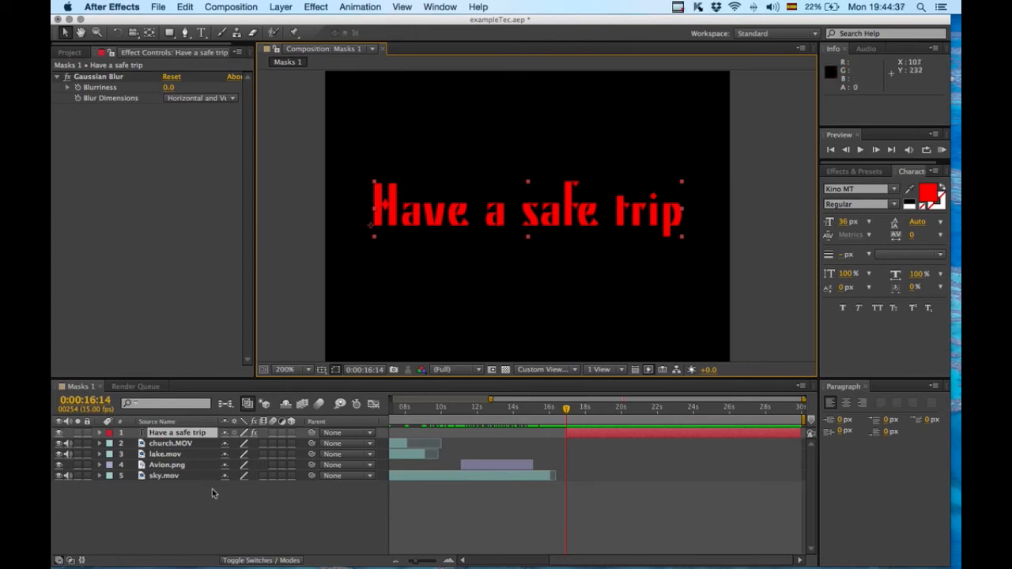
Expand the title layer's Gaussian Blur properties in the timeline
{"action": "left_click", "coordinate": [99, 435]}
{"action": "left_click", "coordinate": [100, 434]}
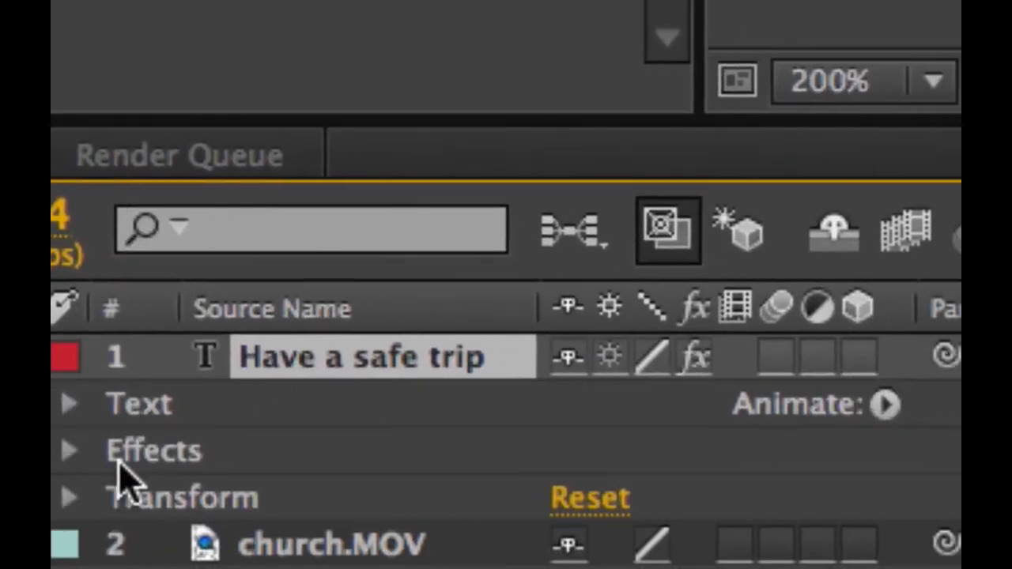
{"action": "left_click", "coordinate": [68, 451]}
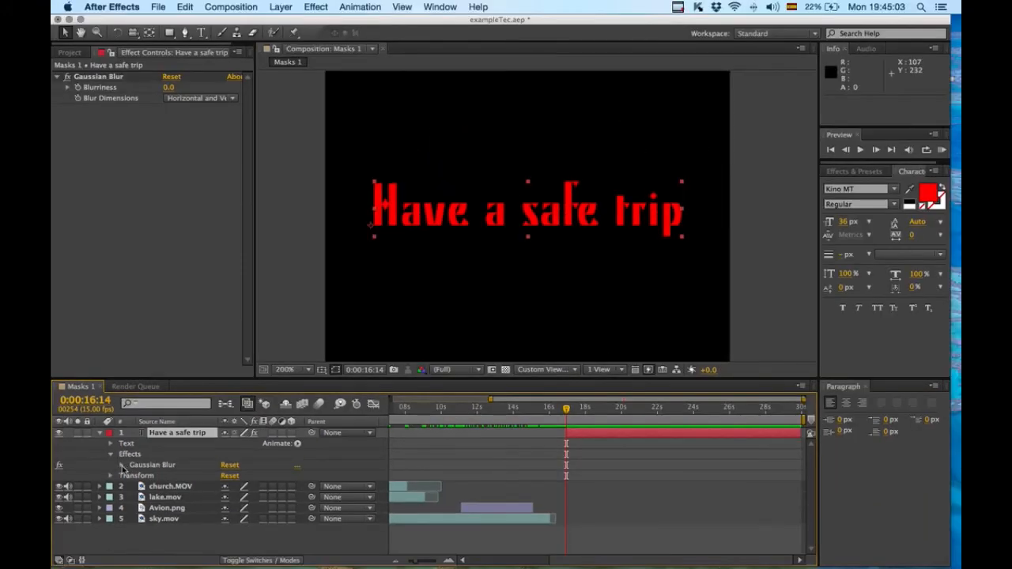
{"action": "left_click", "coordinate": [122, 466]}
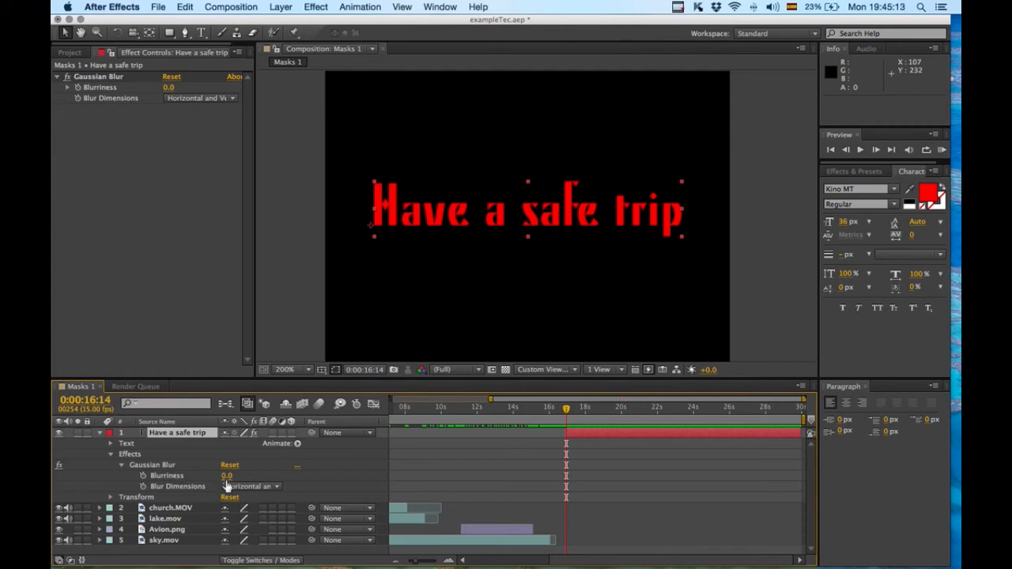
Try a Gaussian Blur Blurriness of about 43.1 on the title, and undo it
{"action": "left_click_drag", "start_coordinate": [227, 476], "coordinate": [524, 477]}
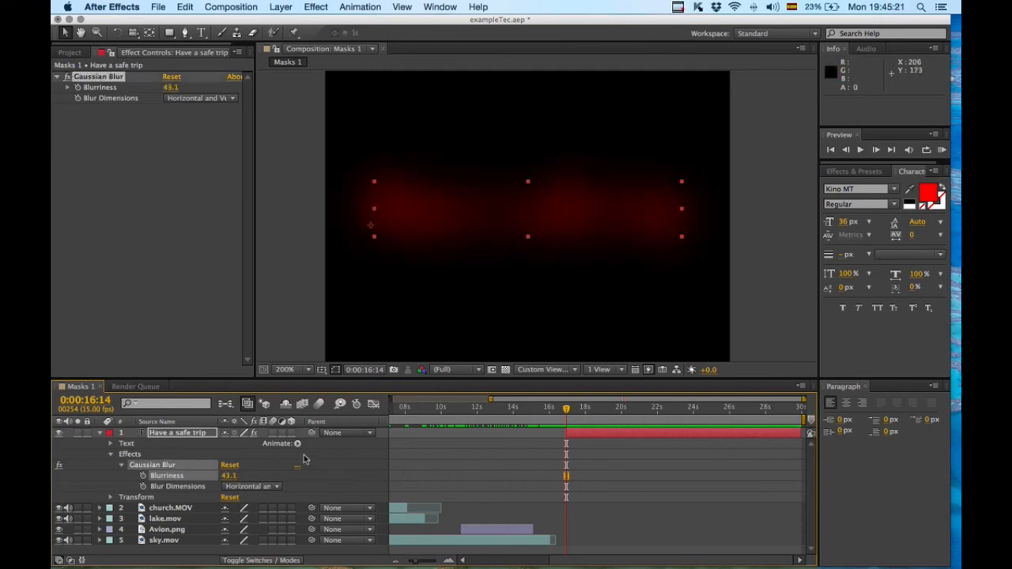
{"action": "key", "text": "super+z"}
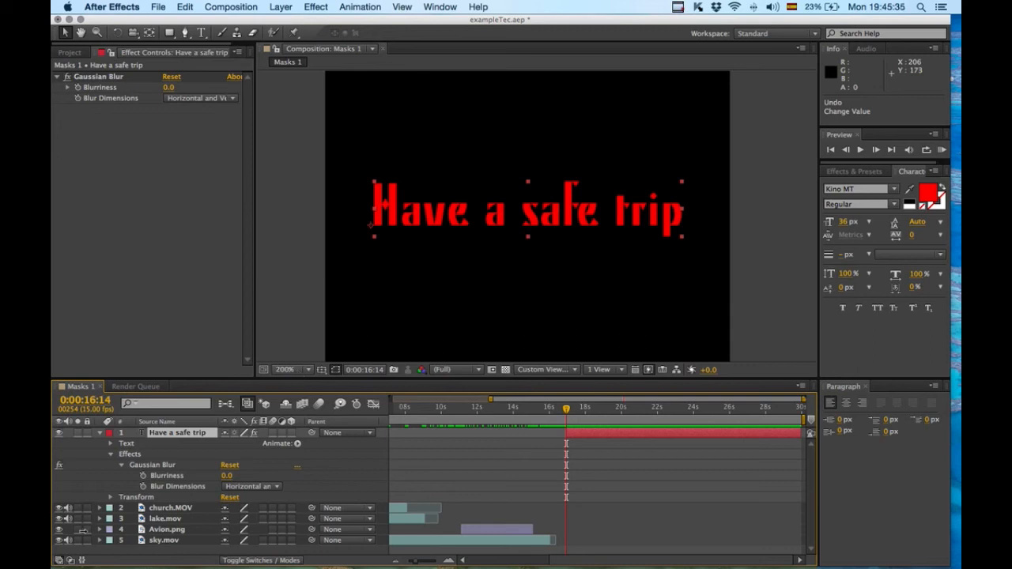
Enable keyframing of the title's Opacity and Gaussian Blur Blurriness at 0:00:16:14
{"action": "left_click", "coordinate": [111, 497]}
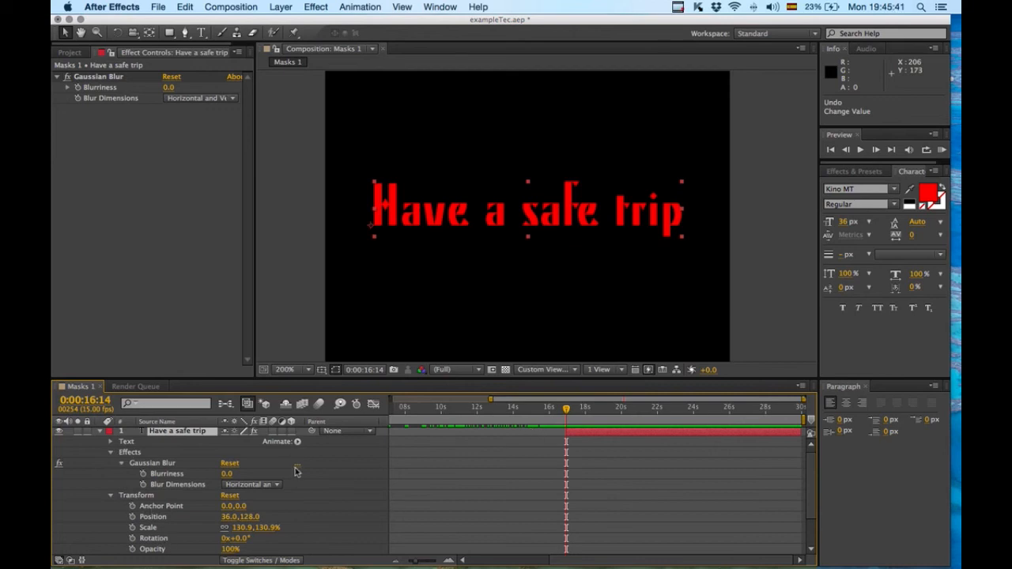
{"action": "left_click", "coordinate": [133, 549]}
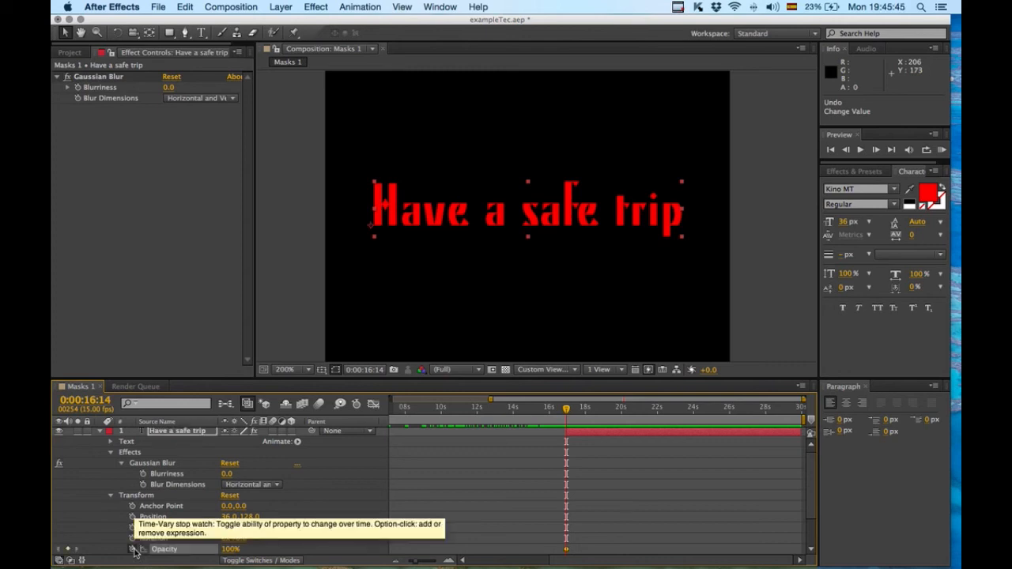
{"action": "left_click", "coordinate": [141, 475]}
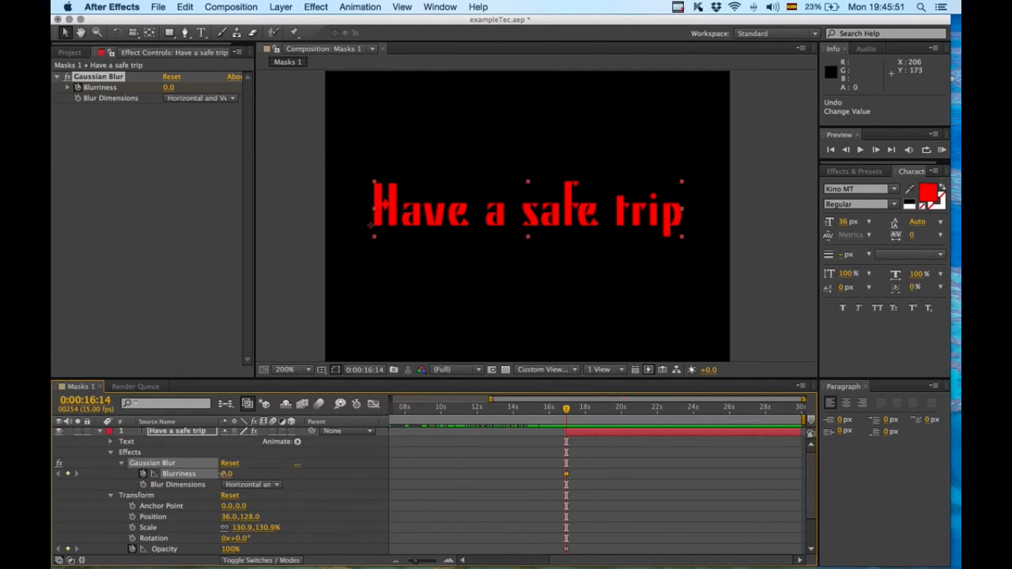
Set the title's keyframes at 0:00:16:14 to Blurriness 50 and Opacity 0%
{"action": "left_click_drag", "start_coordinate": [218, 474], "coordinate": [333, 472]}
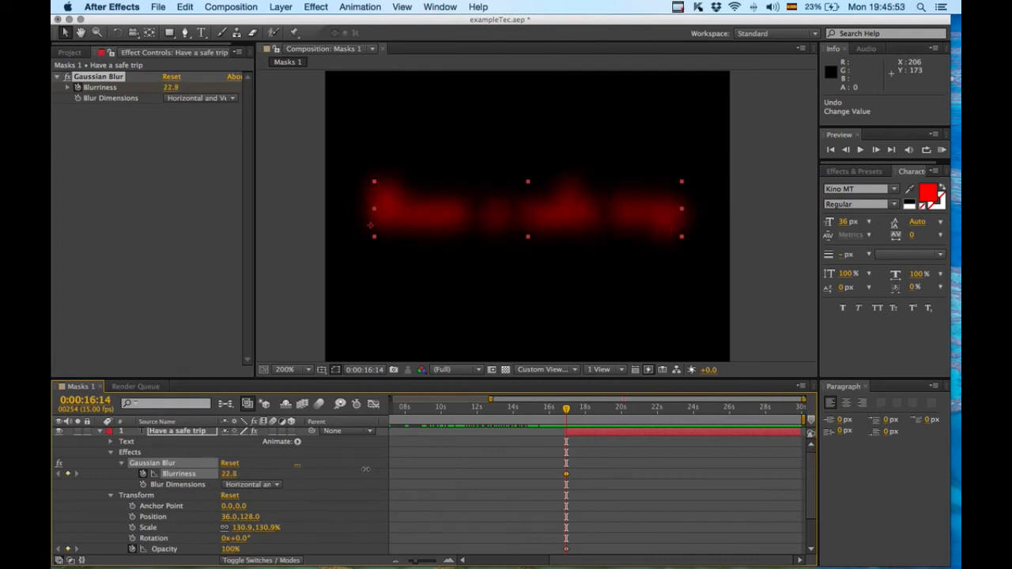
{"action": "left_click", "coordinate": [228, 476]}
{"action": "type", "text": "50"}
{"action": "key", "text": "Return"}
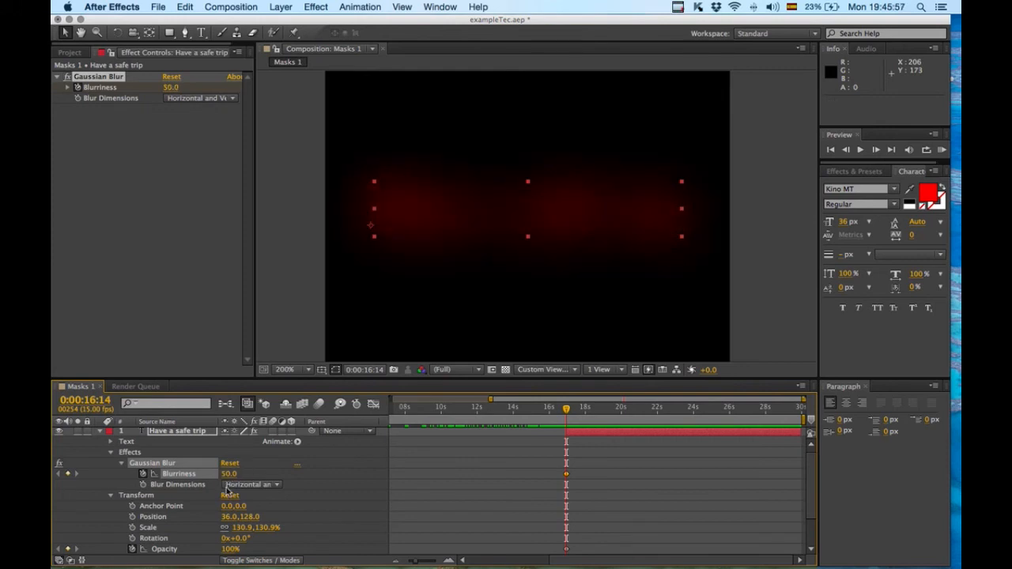
{"action": "left_click", "coordinate": [231, 549]}
{"action": "type", "text": "0"}
{"action": "key", "text": "Return"}
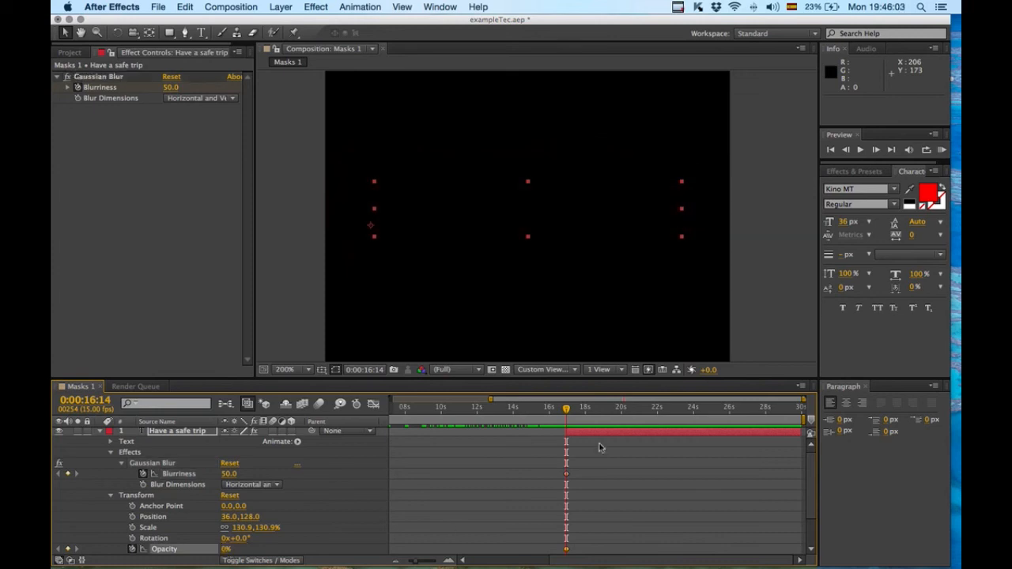
Keyframe the title's Opacity at 100% at 0:00:17:14 and its Gaussian Blur Blurriness at 0 at 0:00:19:00
{"action": "left_click_drag", "start_coordinate": [568, 415], "coordinate": [583, 420]}
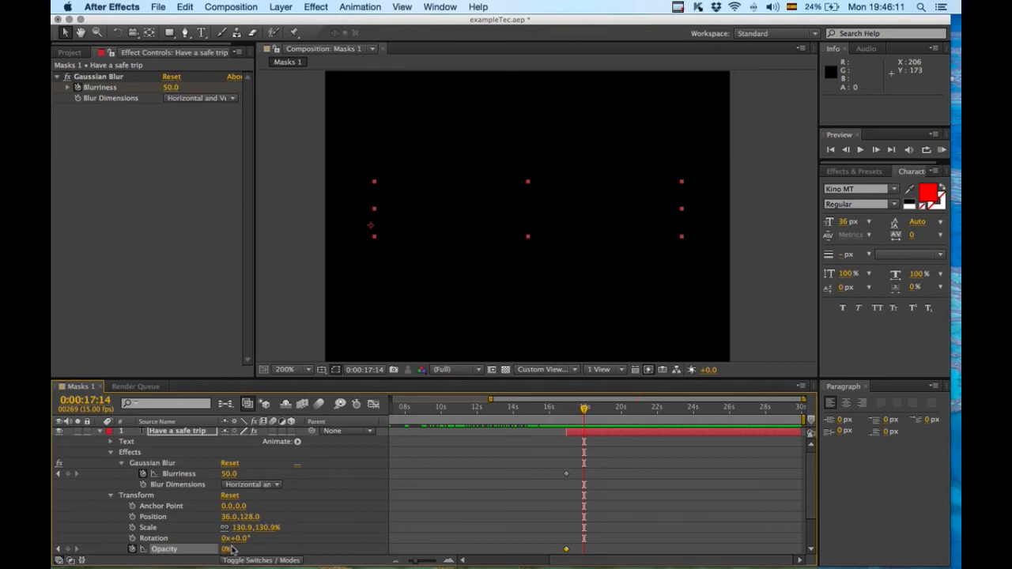
{"action": "left_click_drag", "start_coordinate": [255, 550], "coordinate": [429, 547]}
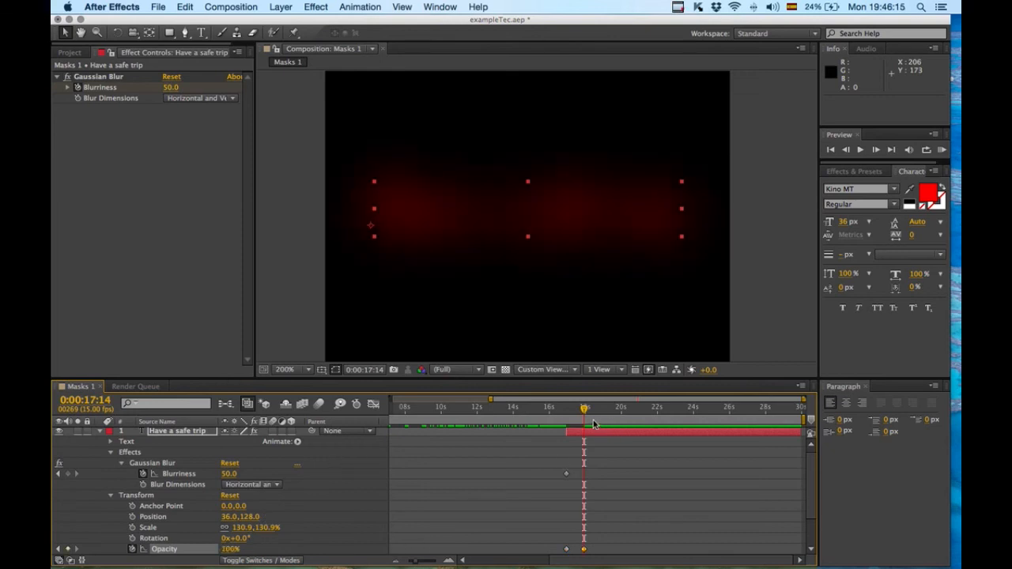
{"action": "left_click_drag", "start_coordinate": [590, 413], "coordinate": [605, 417]}
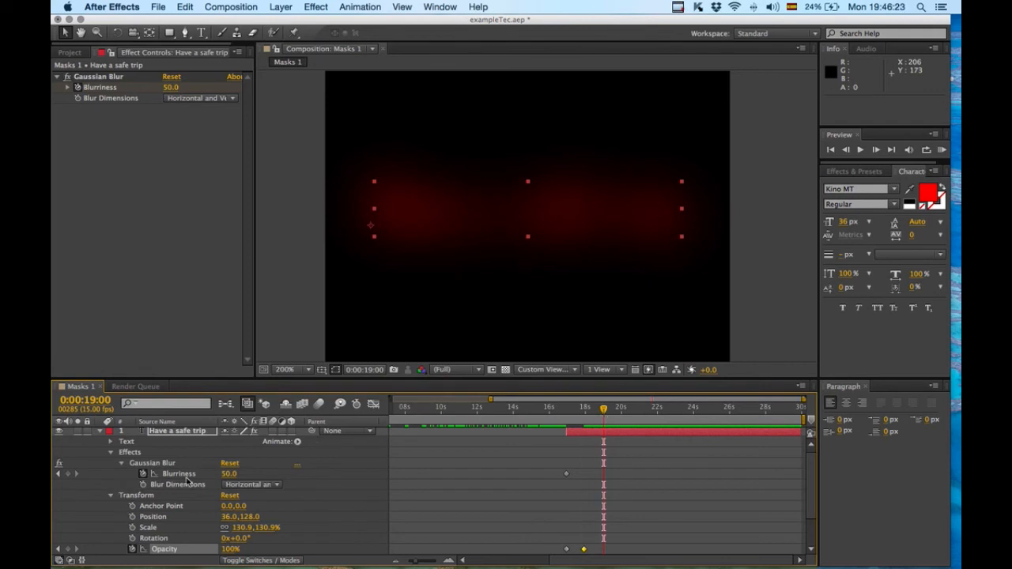
{"action": "left_click_drag", "start_coordinate": [228, 475], "coordinate": [214, 473]}
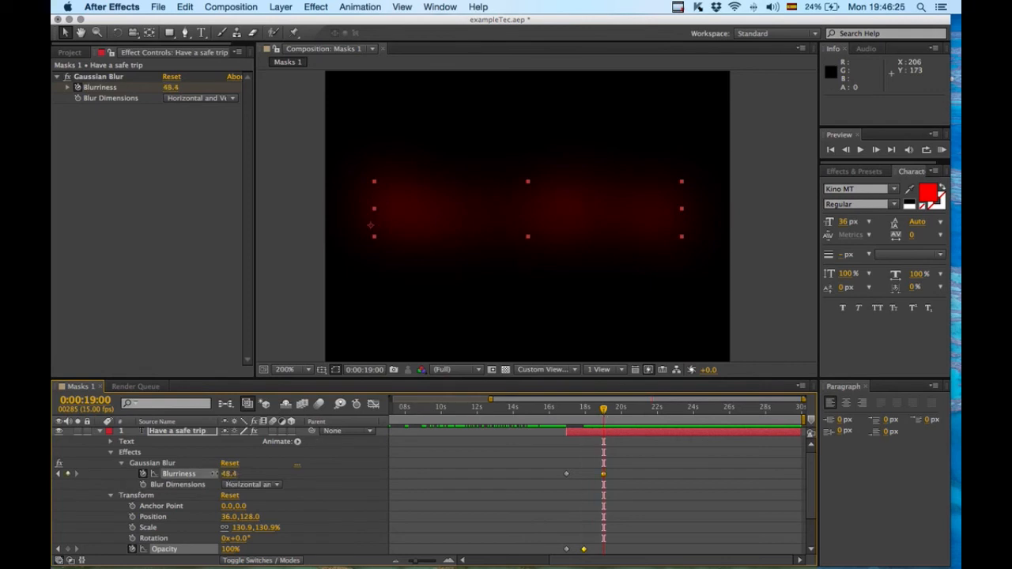
{"action": "left_click_drag", "start_coordinate": [54, 465], "coordinate": [52, 467]}
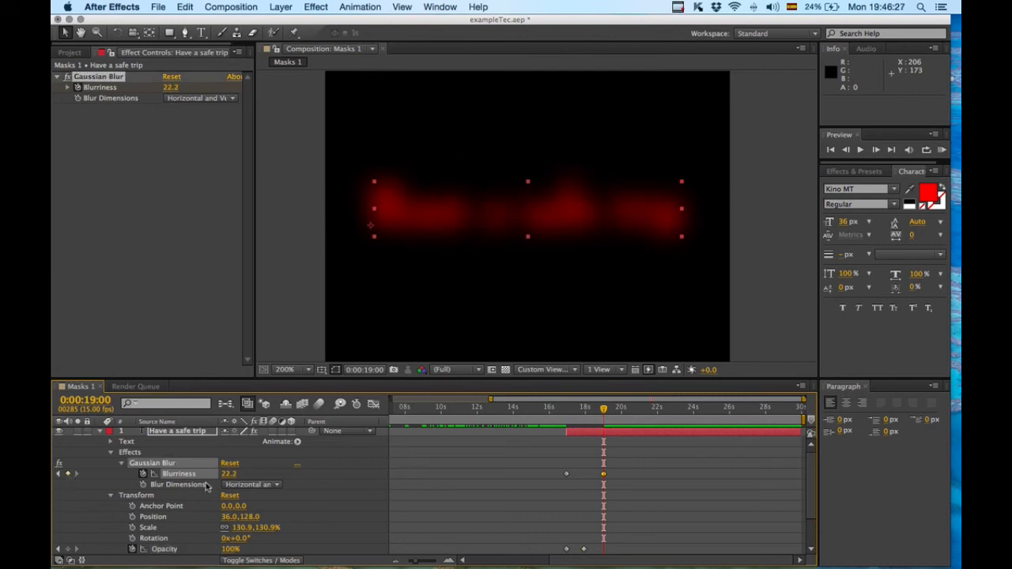
{"action": "left_click_drag", "start_coordinate": [232, 475], "coordinate": [56, 474]}
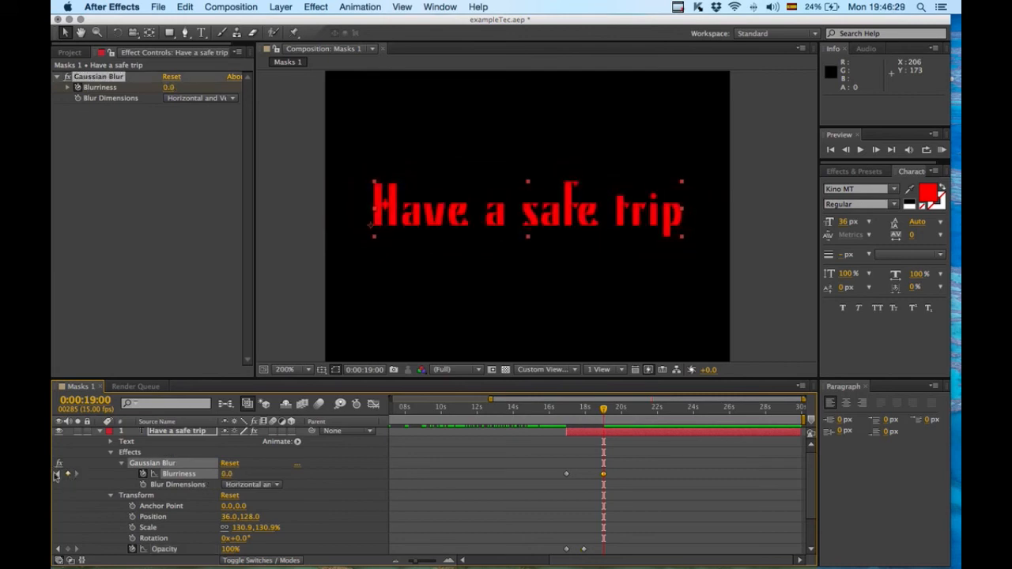
Scrub through the title's blur-in and add a Blurriness keyframe with the same value at 0:00:21:00
{"action": "left_click", "coordinate": [566, 409]}
{"action": "left_click_drag", "start_coordinate": [566, 409], "coordinate": [607, 415]}
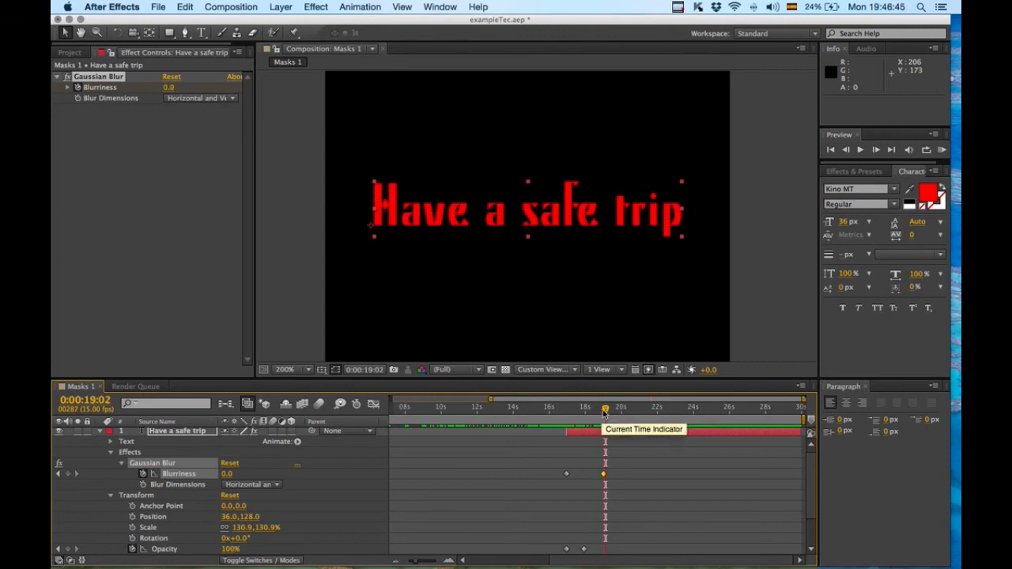
{"action": "left_click_drag", "start_coordinate": [606, 411], "coordinate": [641, 425]}
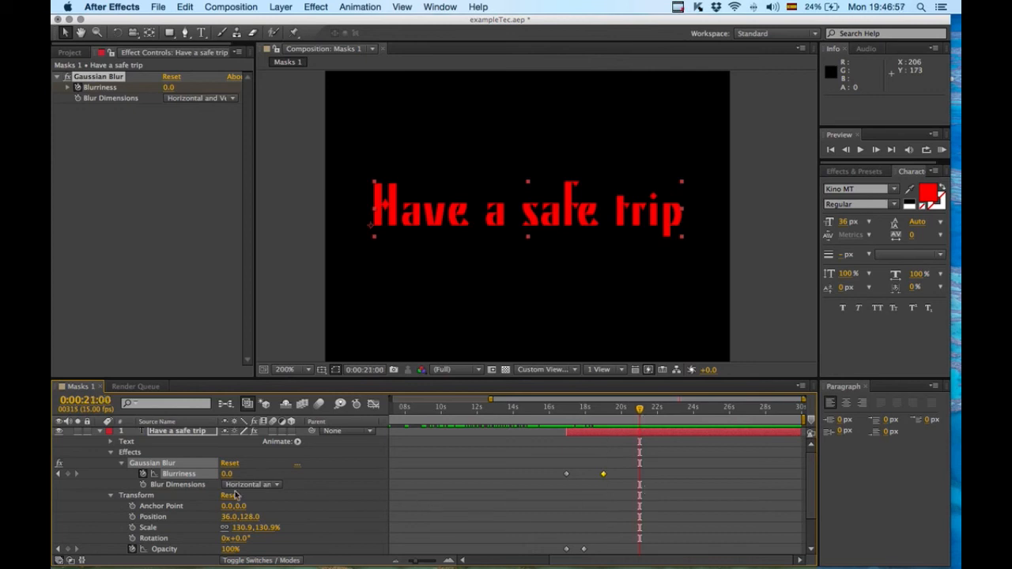
{"action": "left_click", "coordinate": [68, 474]}
Set the title's Blurriness to 50 at 0:00:22:00 and shift that keyframe to 0:00:23:00
{"action": "left_click_drag", "start_coordinate": [643, 414], "coordinate": [657, 420]}
{"action": "left_click", "coordinate": [228, 476]}
{"action": "type", "text": "50"}
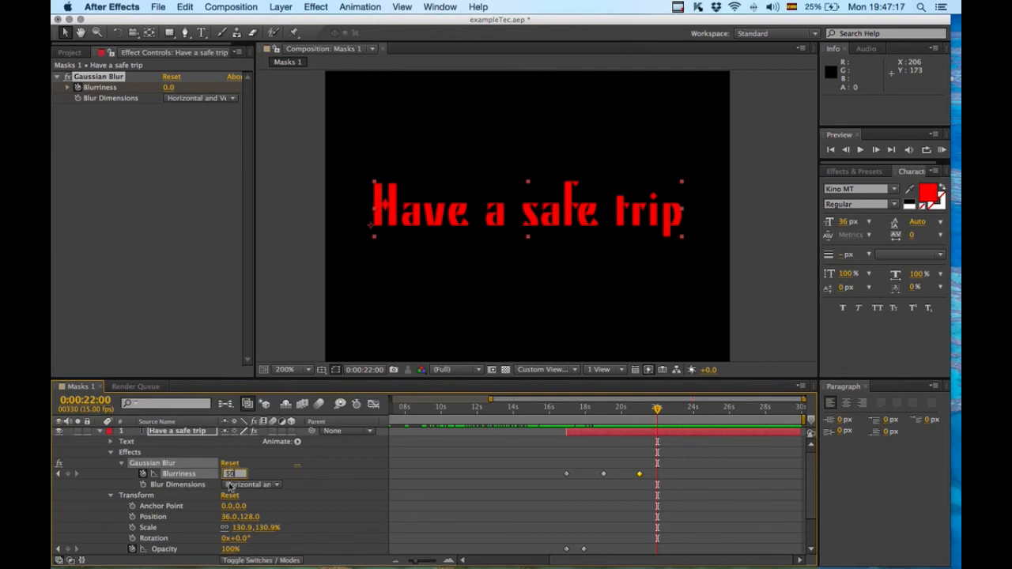
{"action": "key", "text": "Return"}
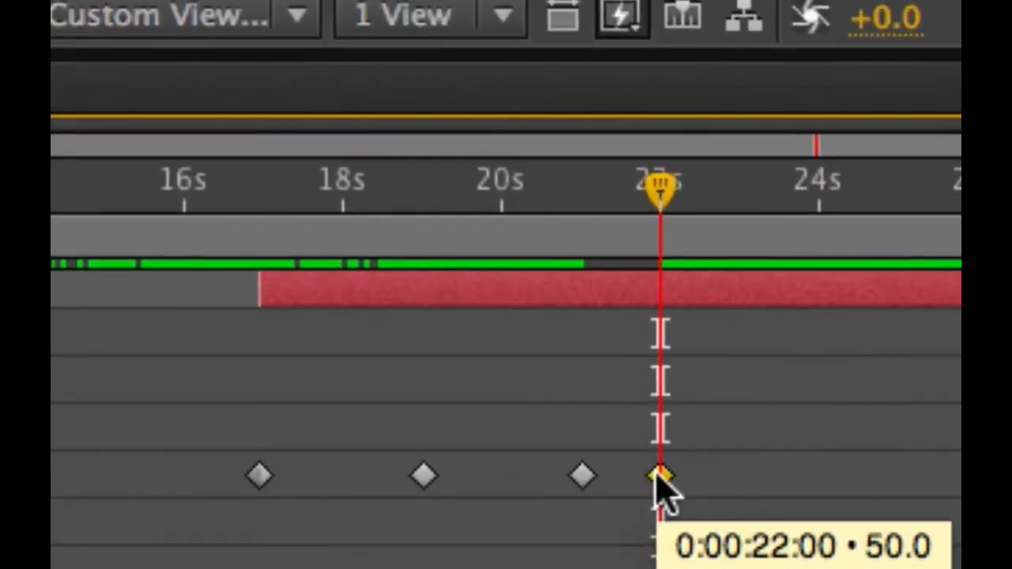
{"action": "left_click_drag", "start_coordinate": [656, 477], "coordinate": [674, 478]}
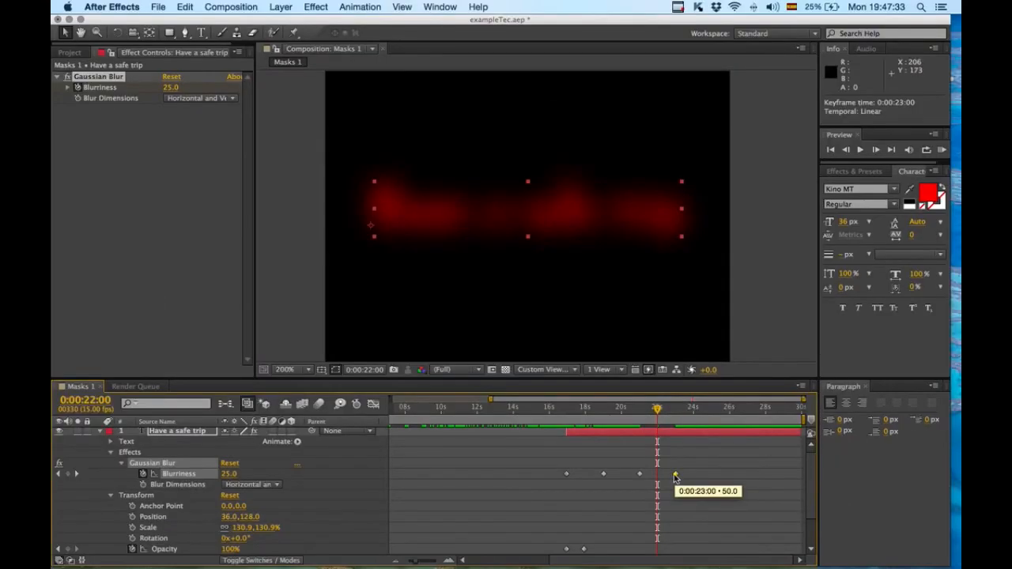
{"action": "left_click_drag", "start_coordinate": [676, 477], "coordinate": [676, 478]}
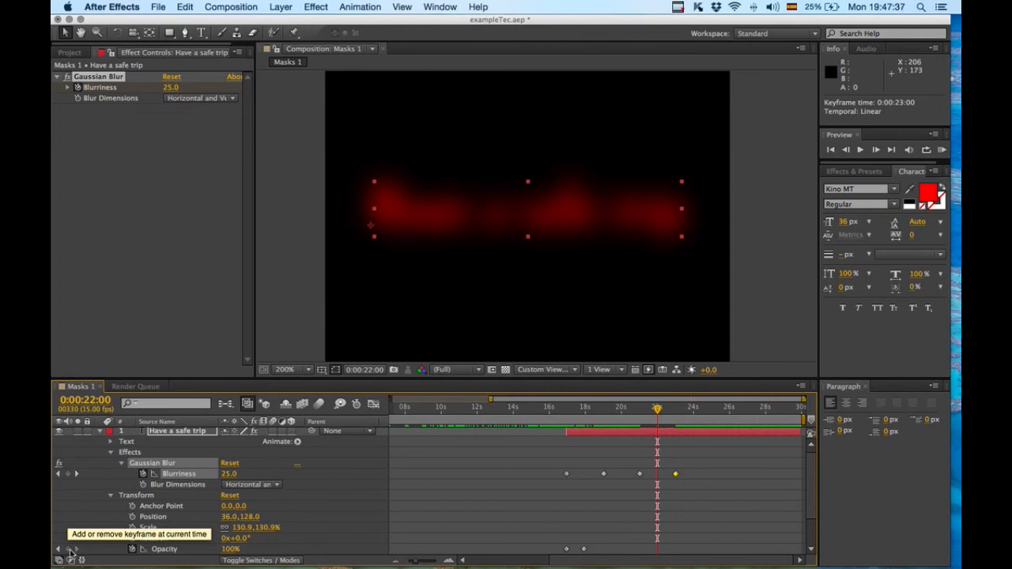
Add a title Opacity keyframe at 0:00:22:00 holding 100%, and set Opacity to 0% at 0:00:23:00
{"action": "left_click", "coordinate": [68, 549]}
{"action": "left_click_drag", "start_coordinate": [660, 420], "coordinate": [676, 417]}
{"action": "left_click", "coordinate": [229, 549]}
{"action": "type", "text": "0"}
{"action": "key", "text": "Return"}
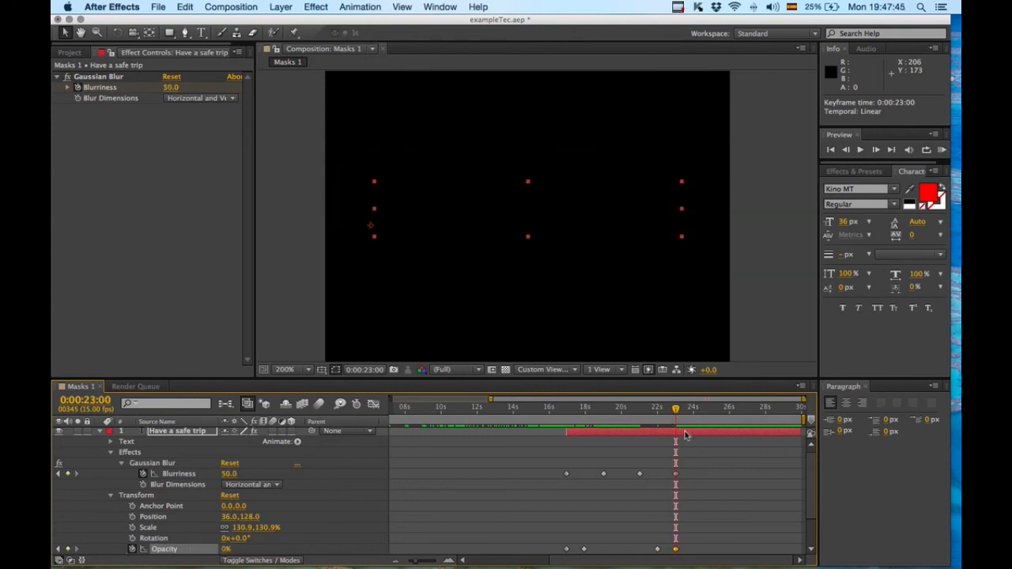
Trim the end of the title layer to the last fade-out keyframes, with its out point at 0:00:23:01
{"action": "mouse_move", "coordinate": [668, 412]}
{"action": "left_mouse_down"}
{"action": "mouse_move", "coordinate": [620, 415]}
{"action": "mouse_move", "coordinate": [672, 419]}
{"action": "left_mouse_up"}
{"action": "left_click", "coordinate": [795, 434]}
{"action": "left_click_drag", "start_coordinate": [795, 433], "coordinate": [676, 436]}
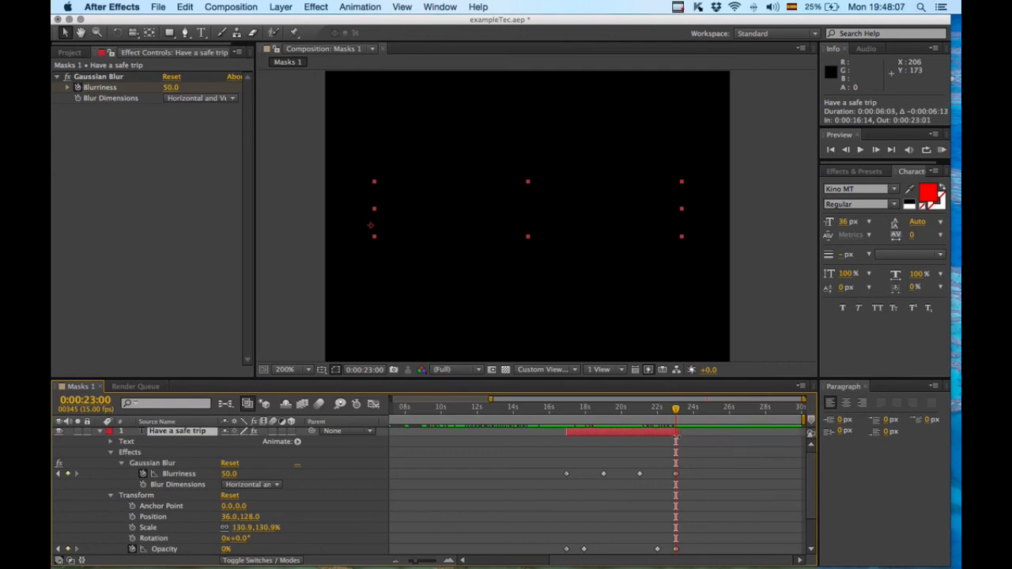
Set the Masks 1 composition's duration to 0:00:24:00
{"action": "left_click_drag", "start_coordinate": [674, 410], "coordinate": [693, 426]}
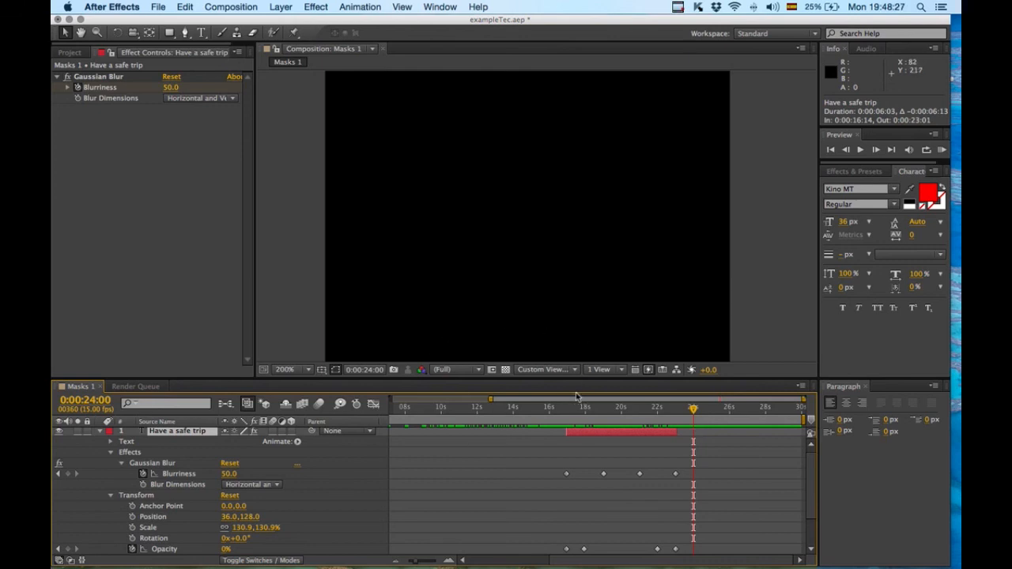
{"action": "left_click", "coordinate": [234, 7]}
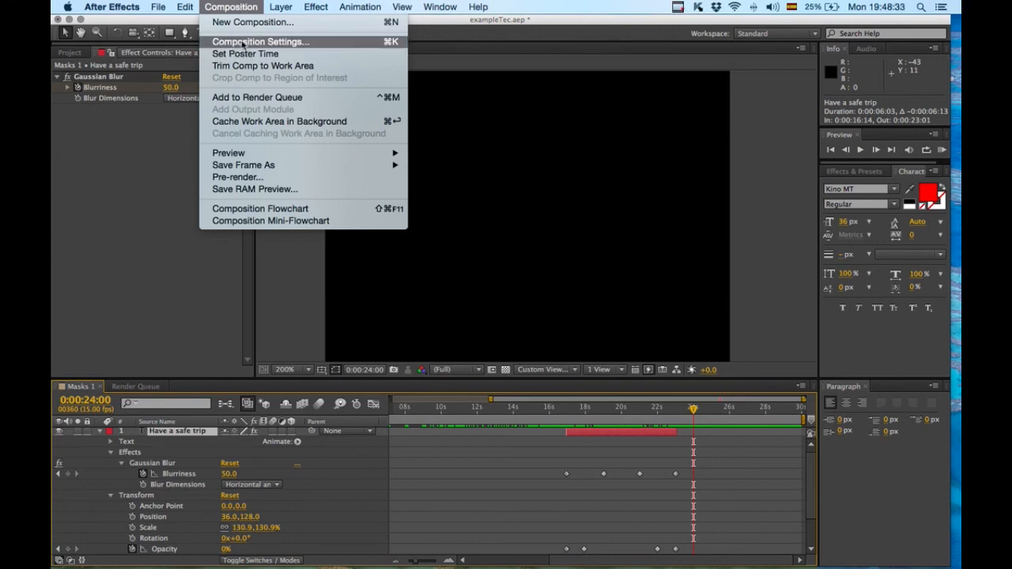
{"action": "left_click", "coordinate": [243, 41]}
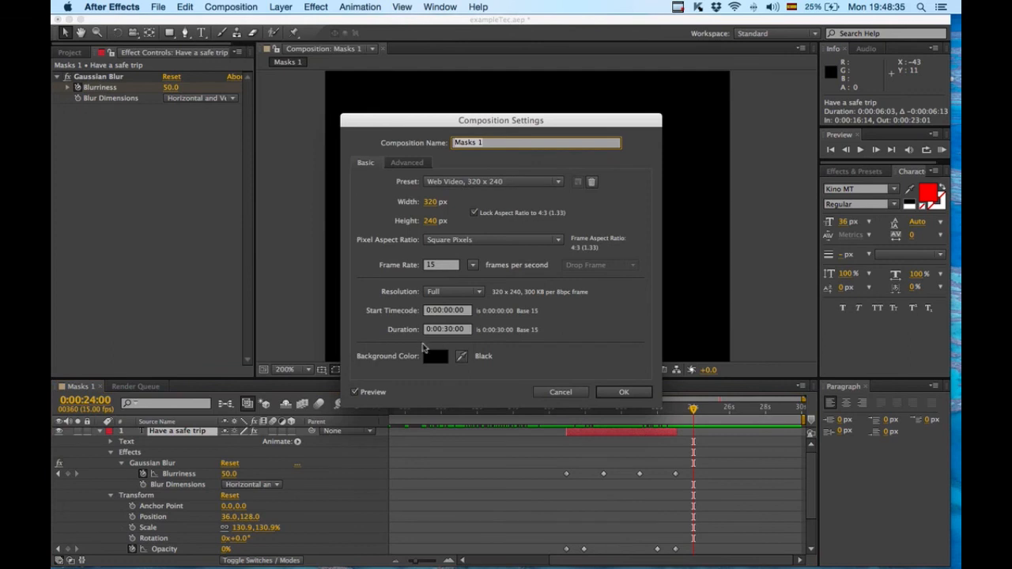
{"action": "left_click", "coordinate": [452, 336]}
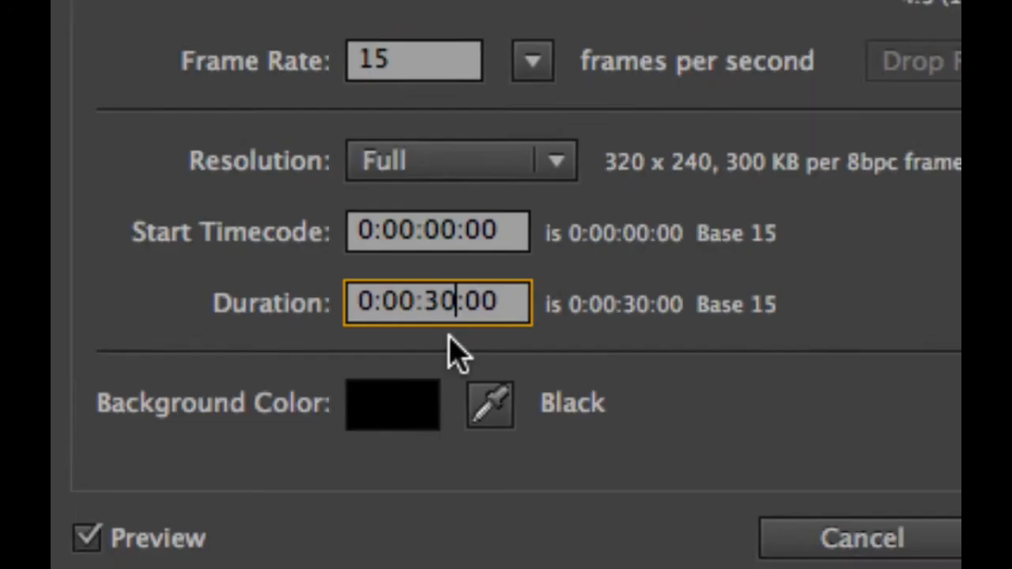
{"action": "key", "text": "BackSpace"}
{"action": "key", "text": "BackSpace"}
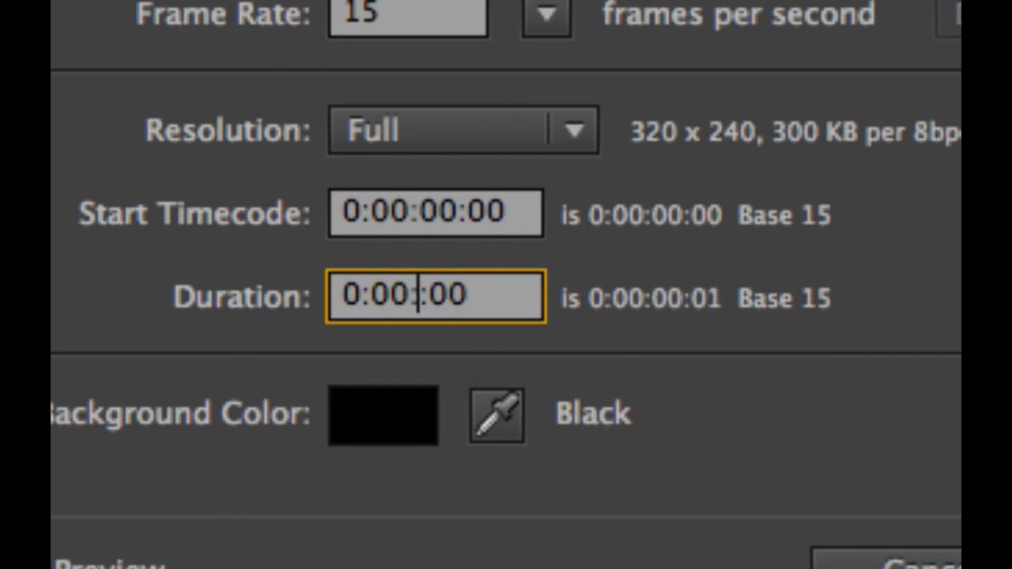
{"action": "type", "text": "24:"}
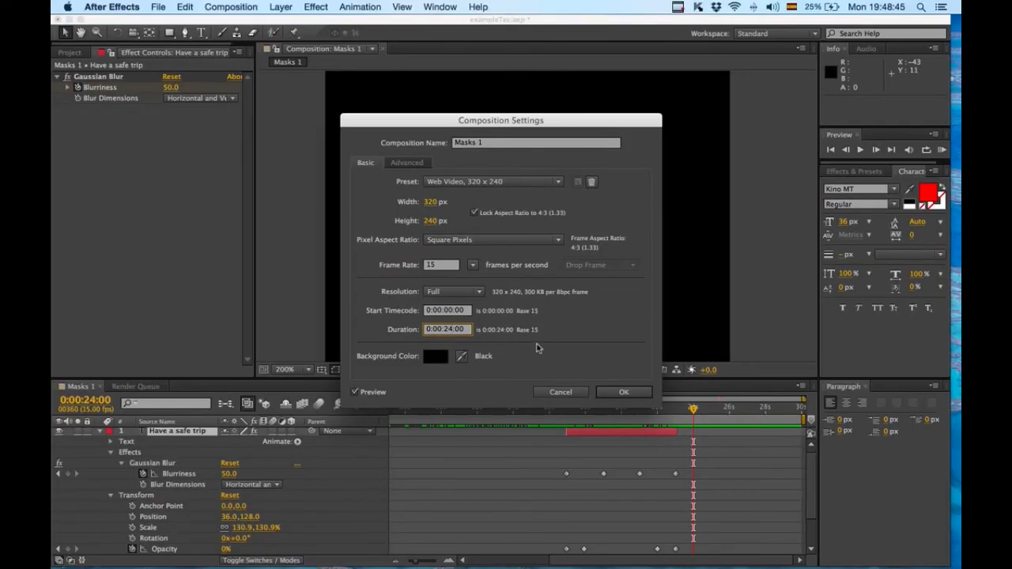
{"action": "left_click", "coordinate": [626, 394]}
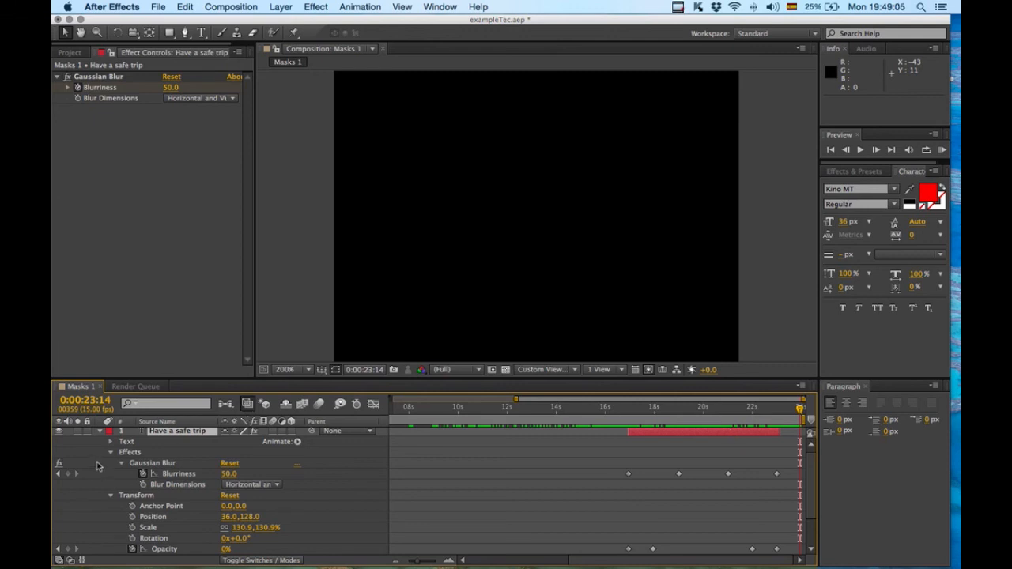
Save the project with the title layer collapsed, and queue Masks 1 for rendering to Masks 1.mov in the AE Images folder
{"action": "left_click", "coordinate": [100, 433]}
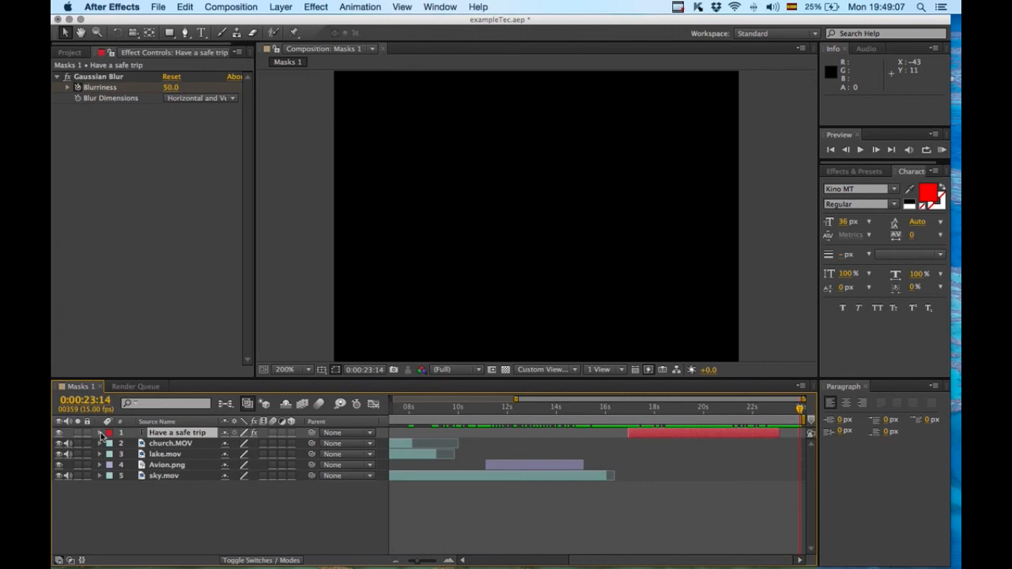
{"action": "key", "text": "super+s"}
{"action": "left_click", "coordinate": [240, 7]}
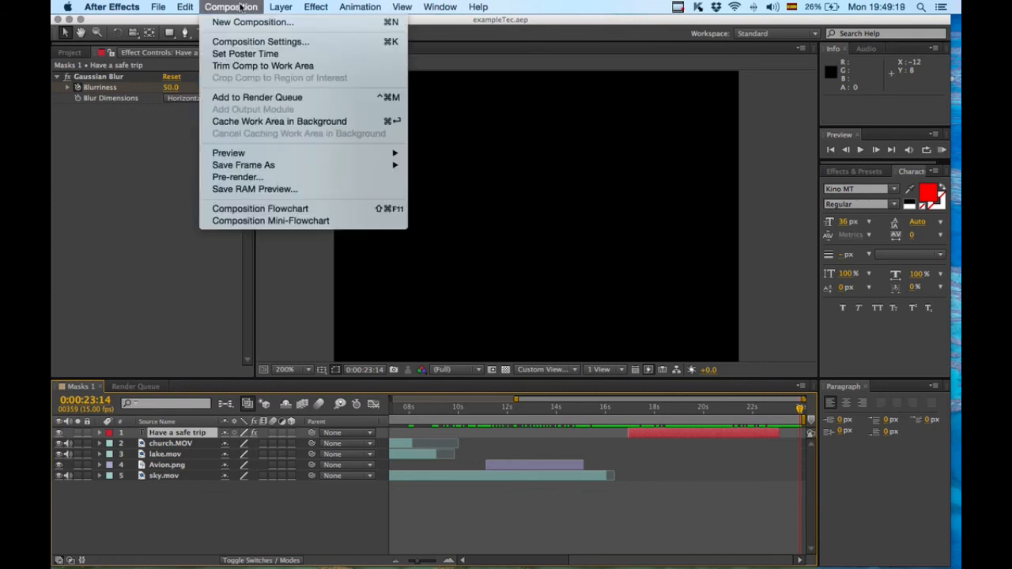
{"action": "left_click", "coordinate": [251, 98]}
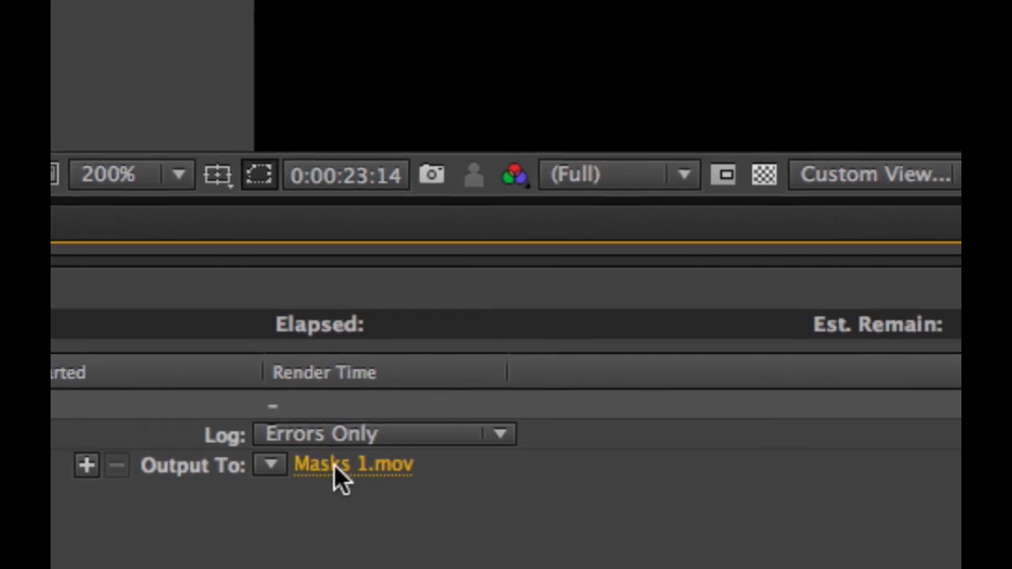
{"action": "left_click", "coordinate": [334, 465]}
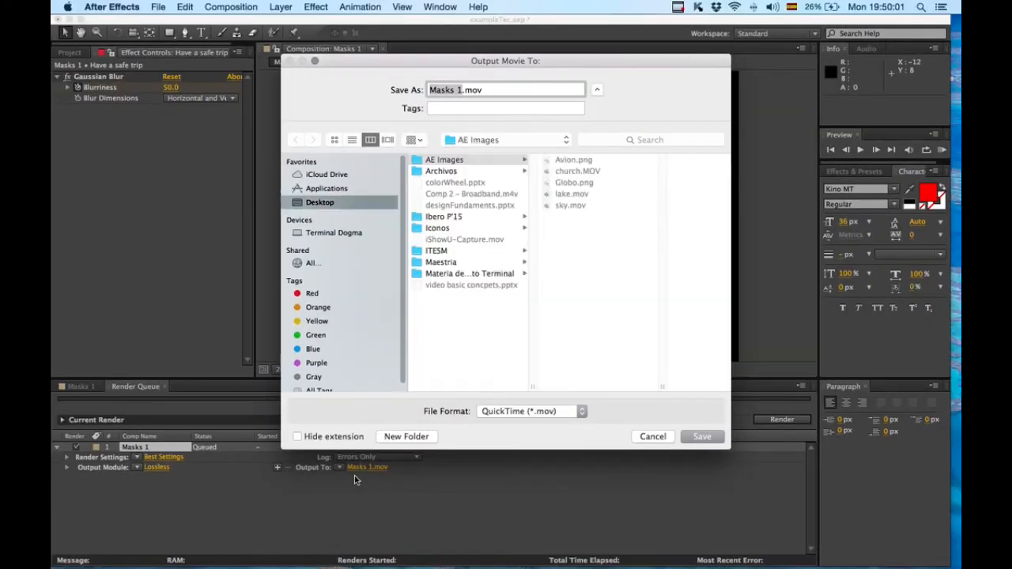
{"action": "left_click", "coordinate": [704, 437]}
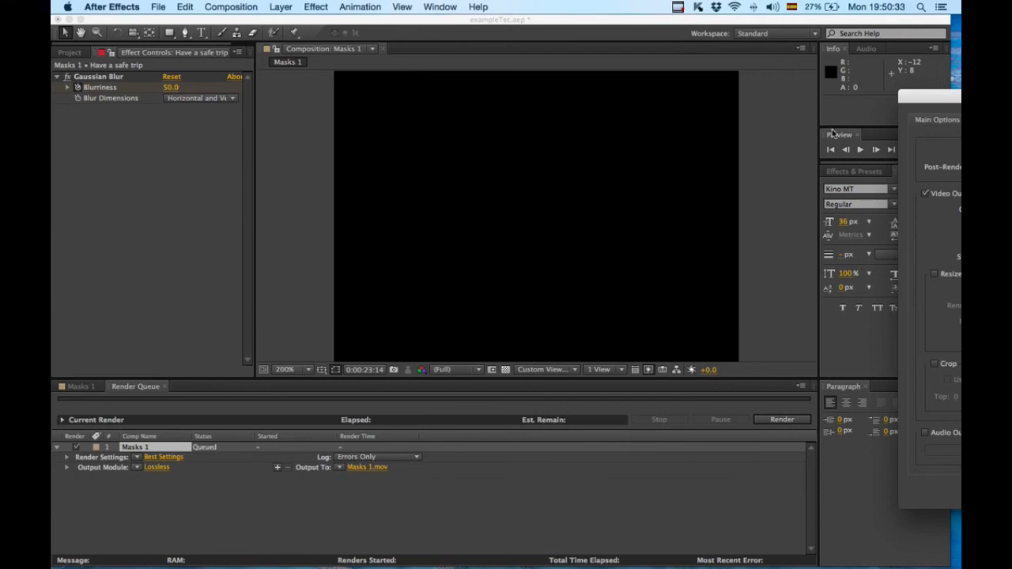
Change the output module's format to FLV for the queued Masks 1 render
{"action": "left_click_drag", "start_coordinate": [952, 104], "coordinate": [410, 110]}
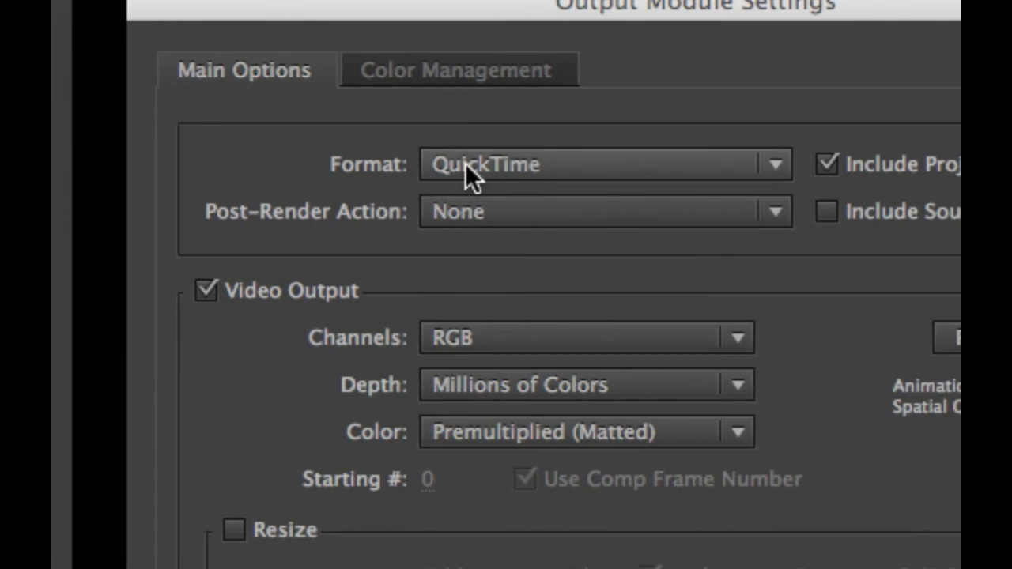
{"action": "left_click", "coordinate": [483, 165]}
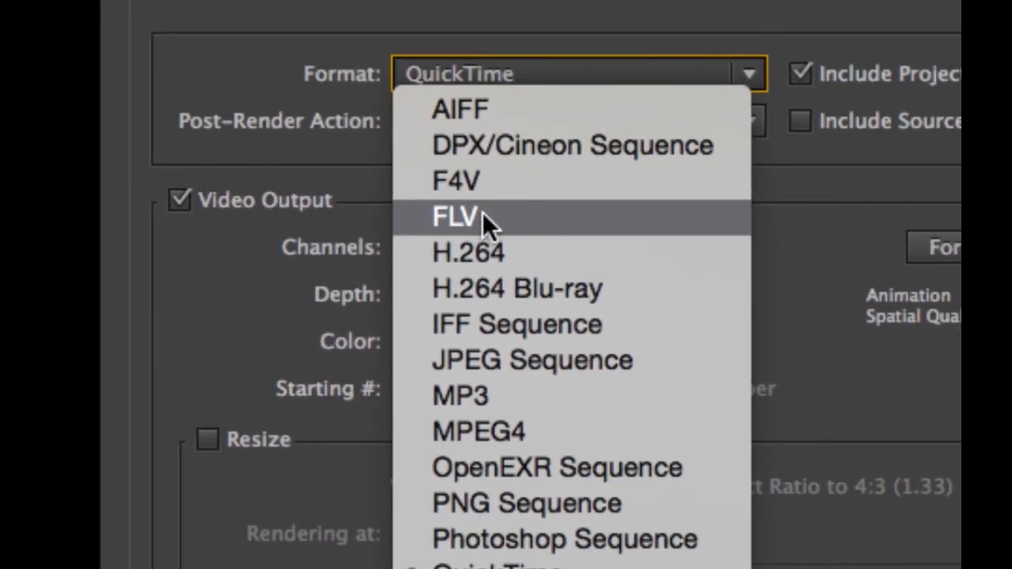
{"action": "key", "text": "Escape"}
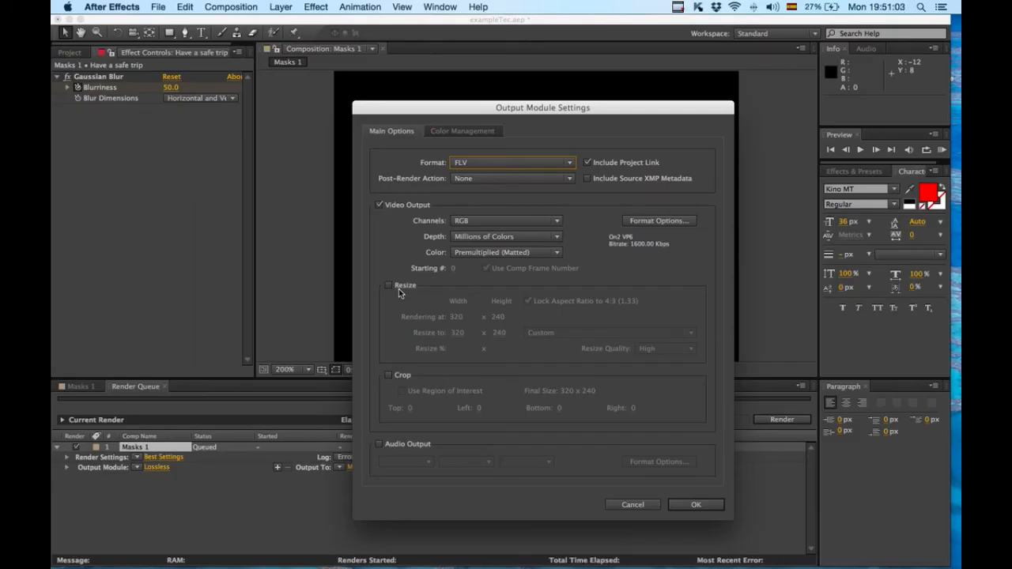
{"action": "left_click", "coordinate": [705, 506]}
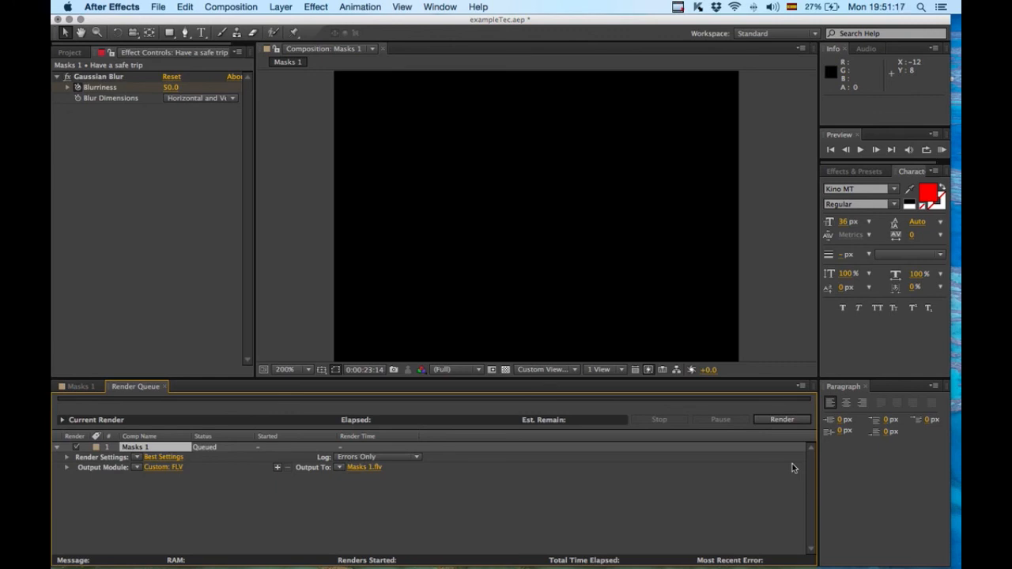
Save the project and render the queued Masks 1 composition
{"action": "key", "text": "super+s"}
{"action": "left_click", "coordinate": [781, 420]}
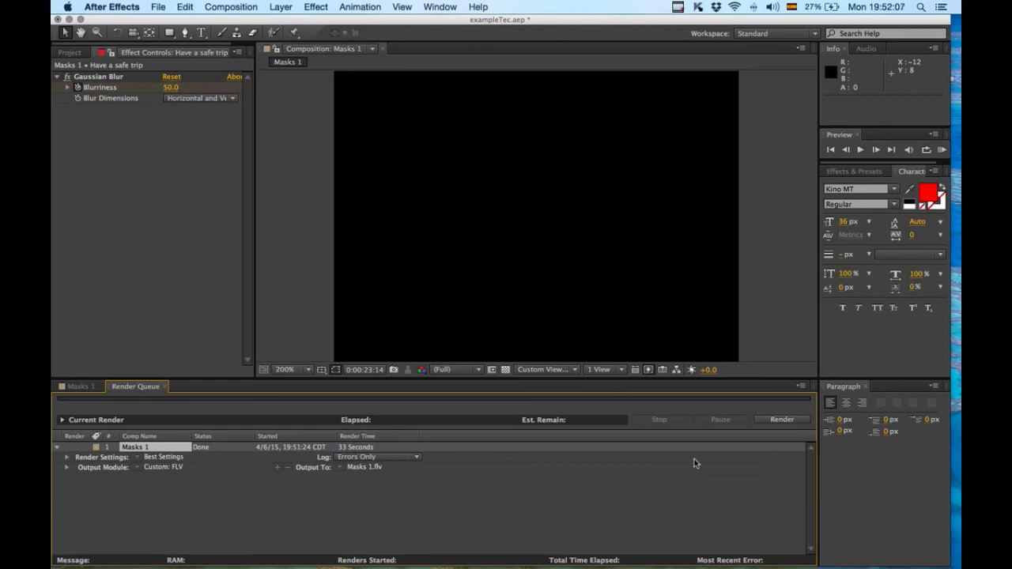
Switch to Finder and open the AE Images folder on the desktop to locate the rendered Masks 1.flv
{"action": "key", "text": "super+h"}
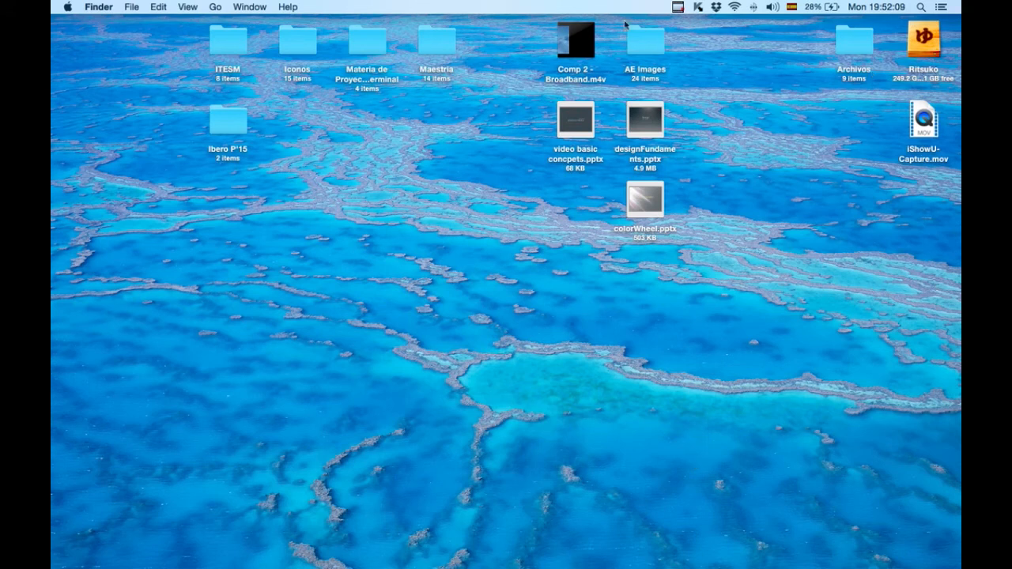
{"action": "left_click", "coordinate": [658, 47]}
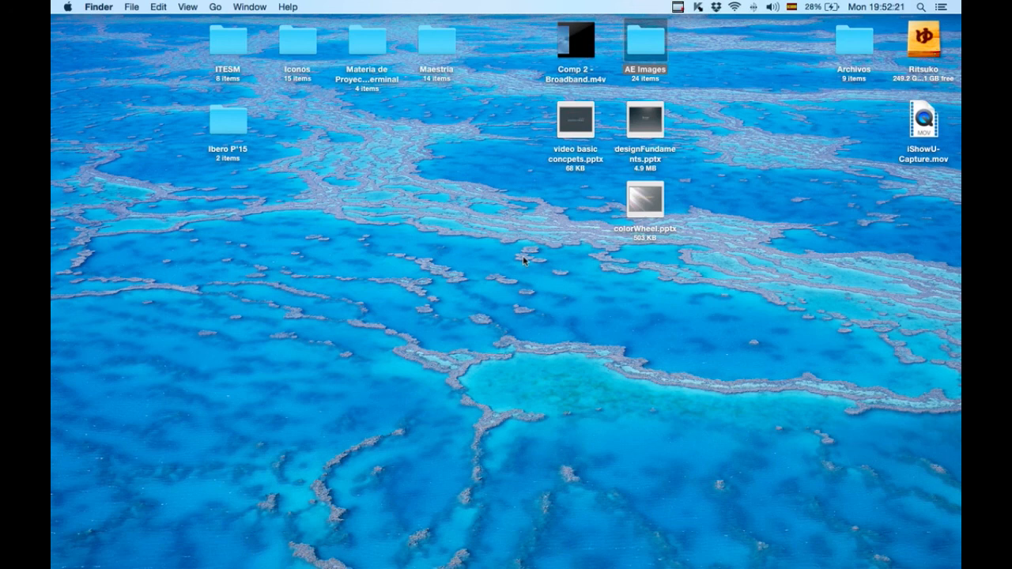
{"action": "key", "text": "super+o"}
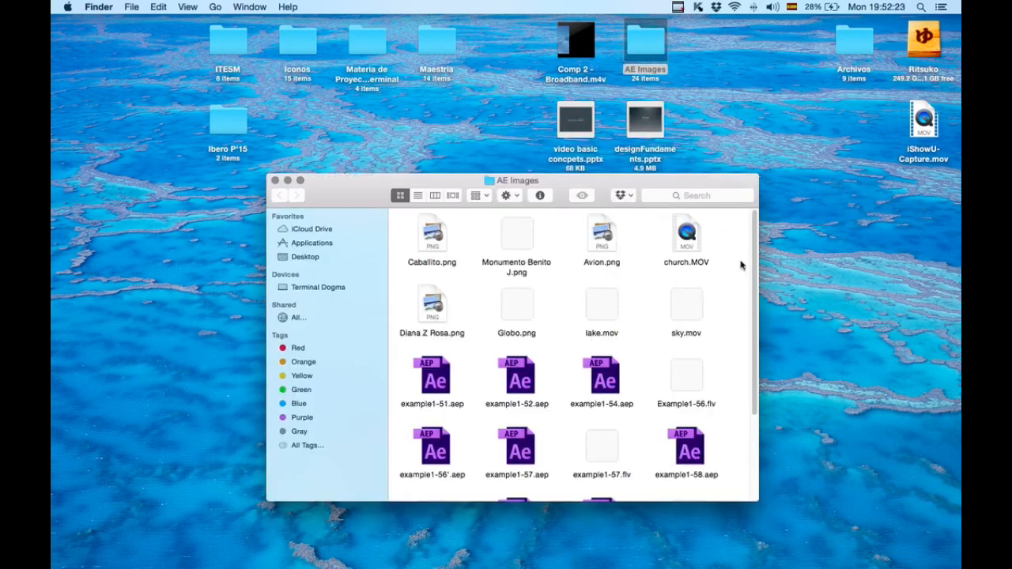
{"action": "left_click_drag", "start_coordinate": [754, 217], "coordinate": [752, 454]}
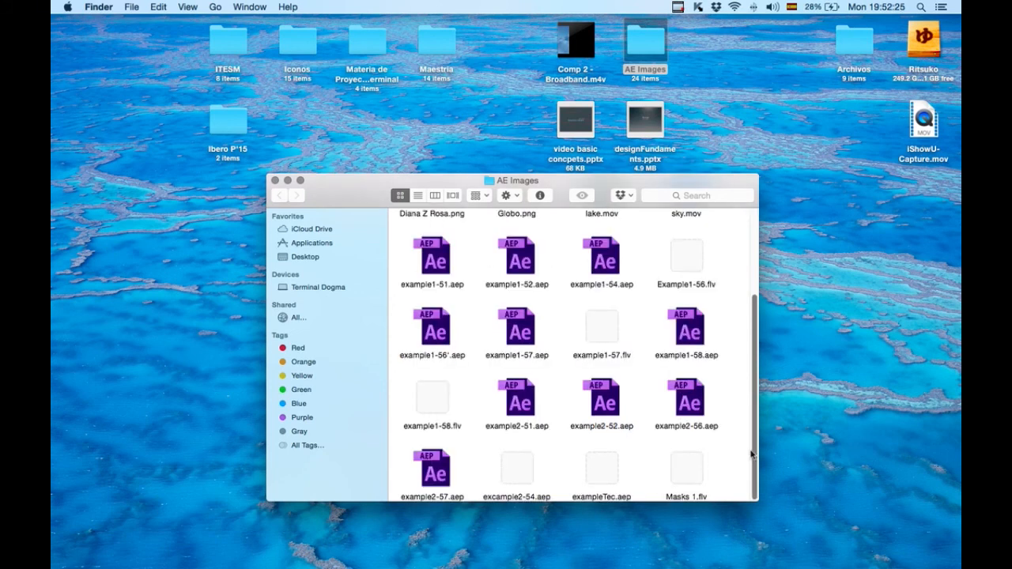
Try to open the rendered Masks 1.flv with QuickTime Player, then dismiss the alert and return to the AE Images folder in Finder
{"action": "left_click", "coordinate": [688, 466]}
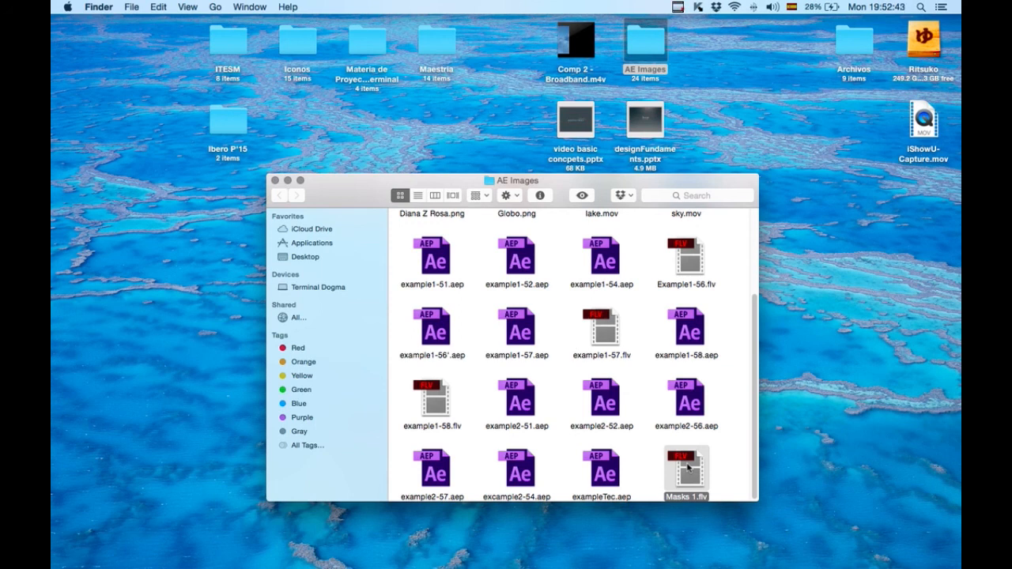
{"action": "right_click", "coordinate": [688, 468]}
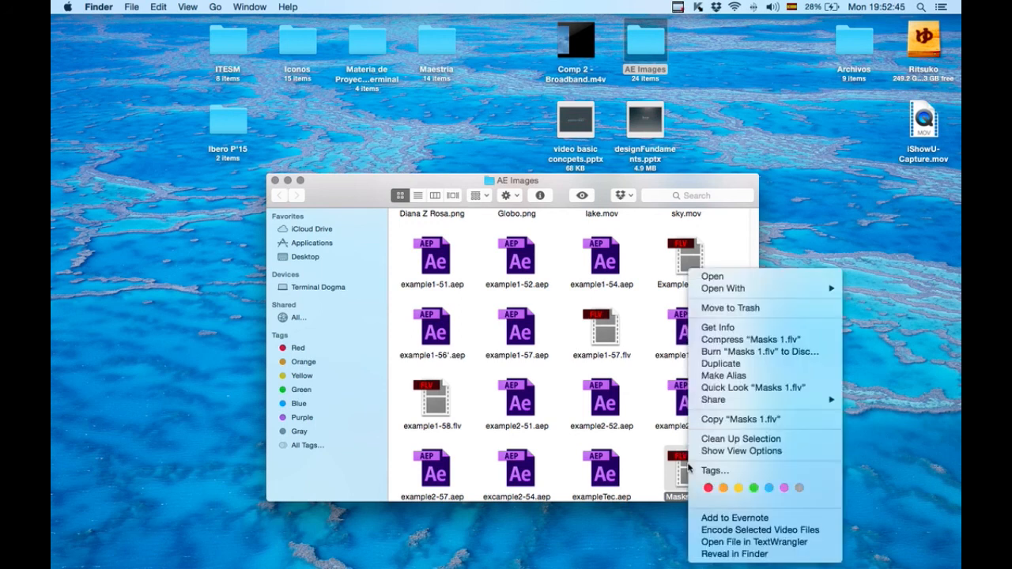
{"action": "mouse_move", "coordinate": [740, 288]}
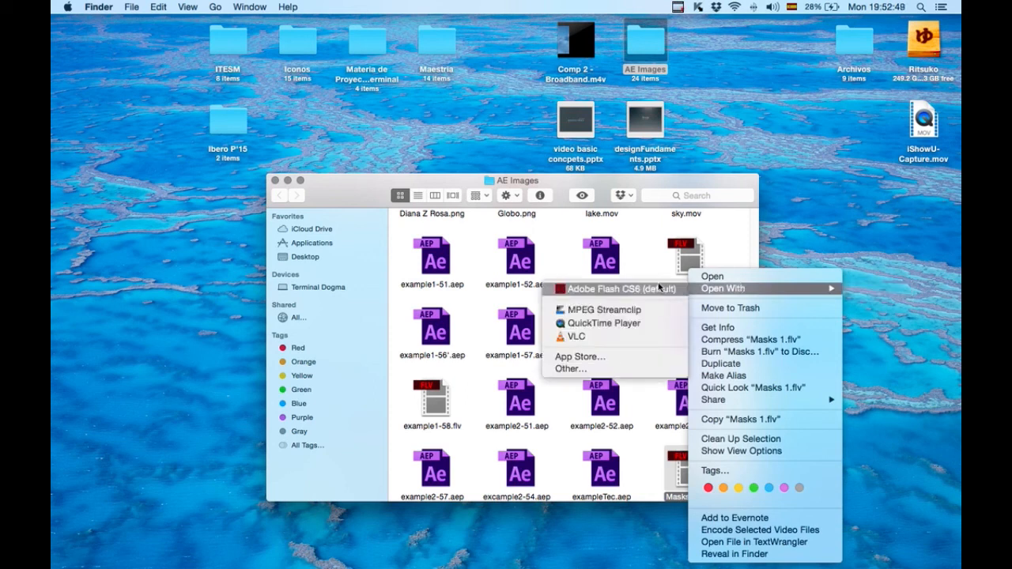
{"action": "left_click", "coordinate": [630, 325]}
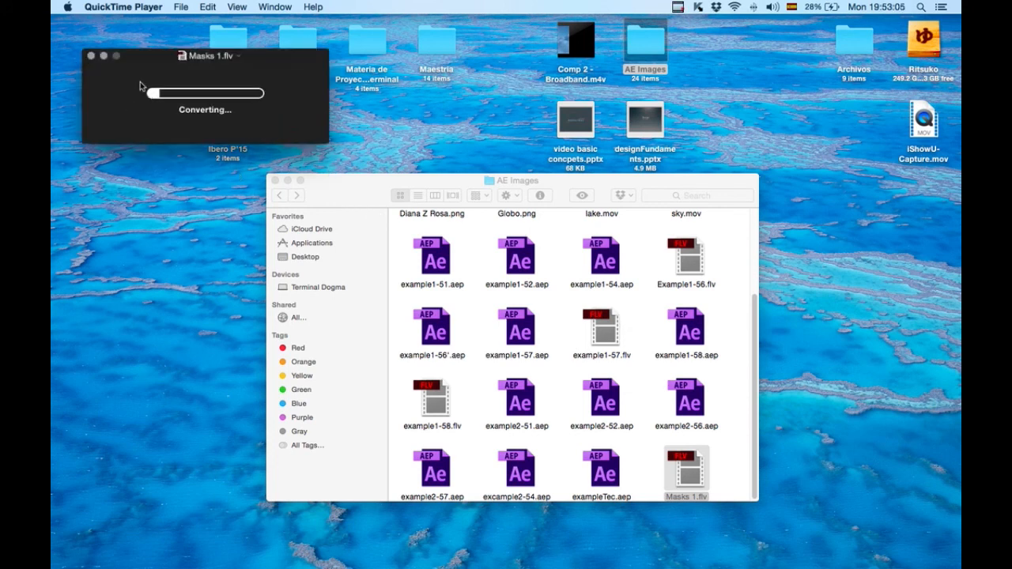
{"action": "left_click_drag", "start_coordinate": [142, 61], "coordinate": [264, 103]}
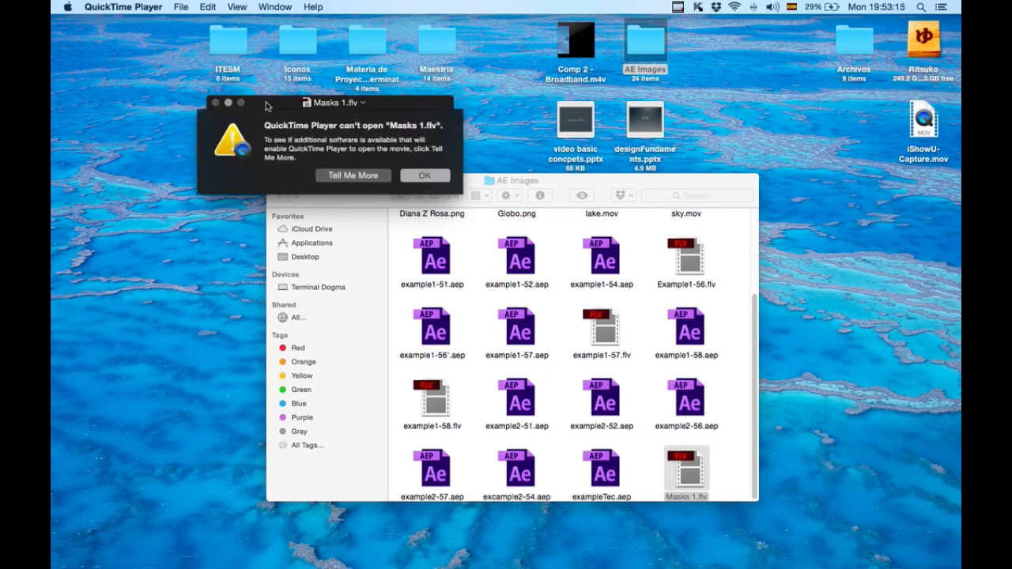
{"action": "left_click", "coordinate": [422, 176]}
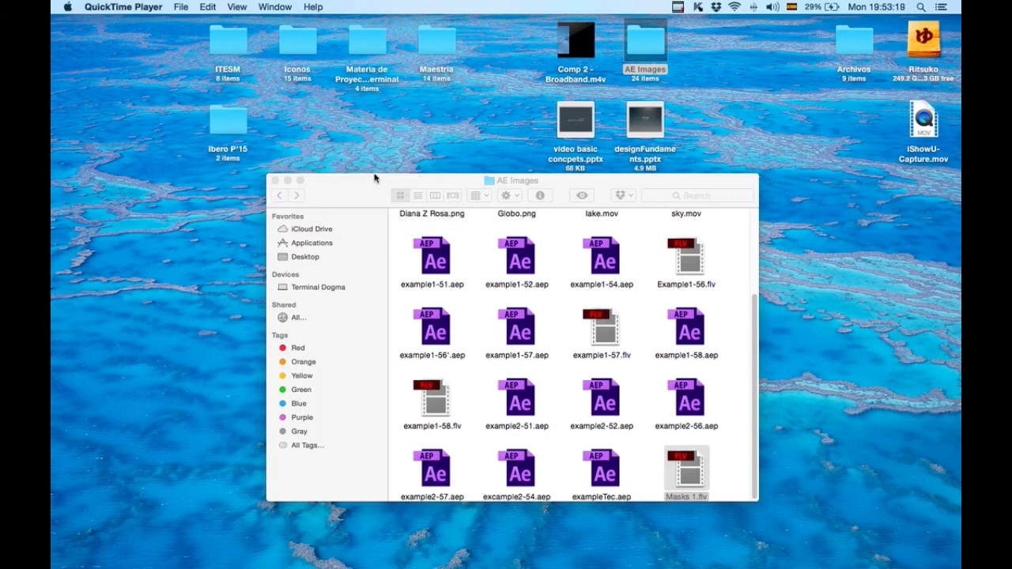
{"action": "left_click", "coordinate": [375, 177]}
{"action": "left_click", "coordinate": [733, 465]}
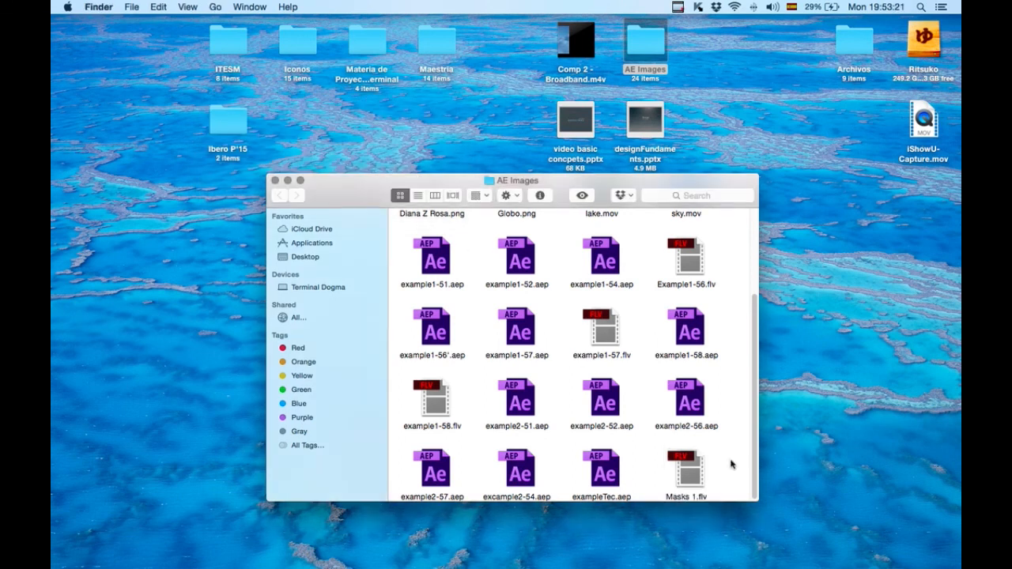
{"action": "left_click", "coordinate": [696, 465]}
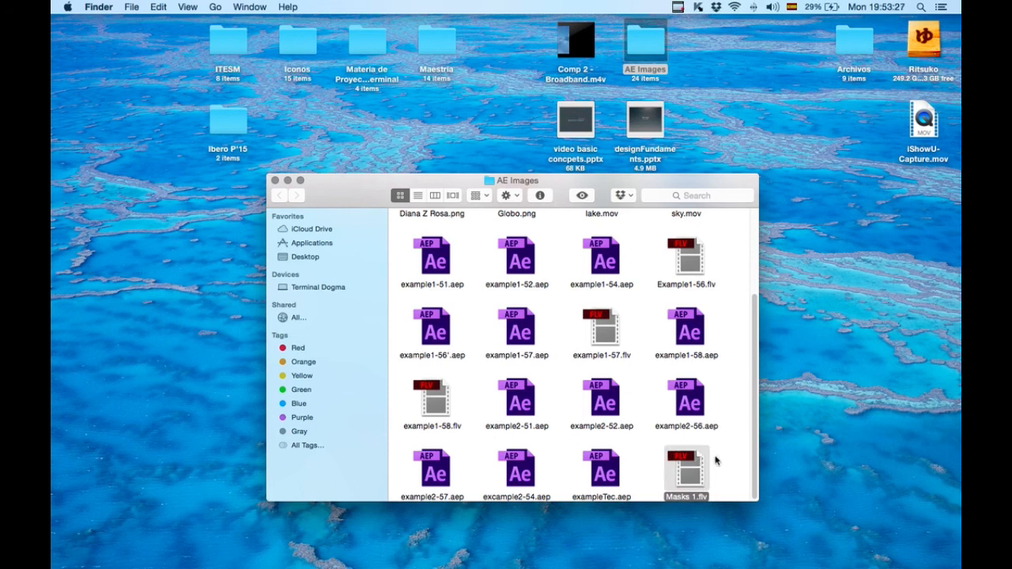
{"action": "left_click", "coordinate": [714, 465]}
{"action": "scroll", "coordinate": [715, 471], "scroll_direction": "down", "scroll_amount": 2}
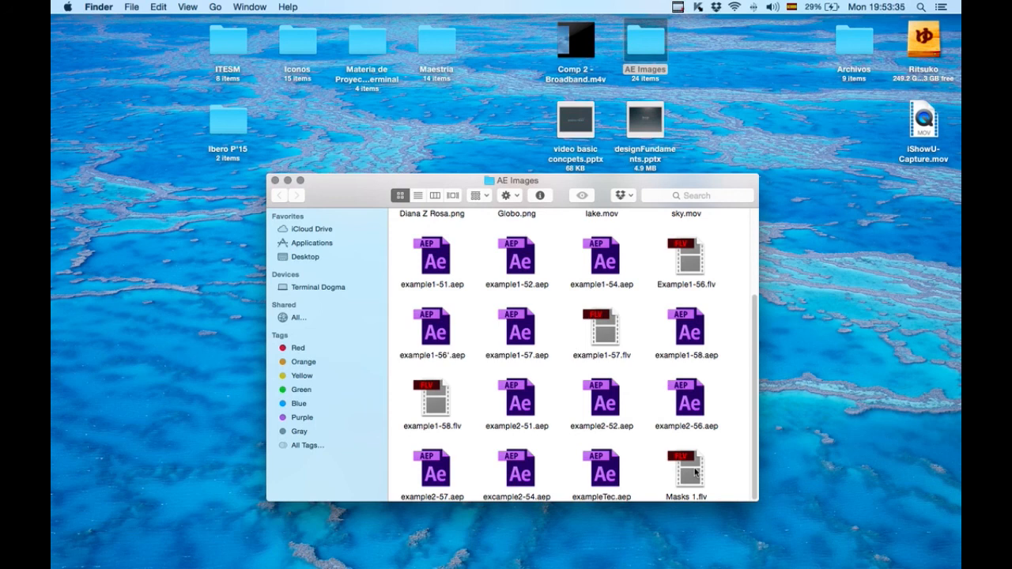
{"action": "key", "text": "super+Tab"}
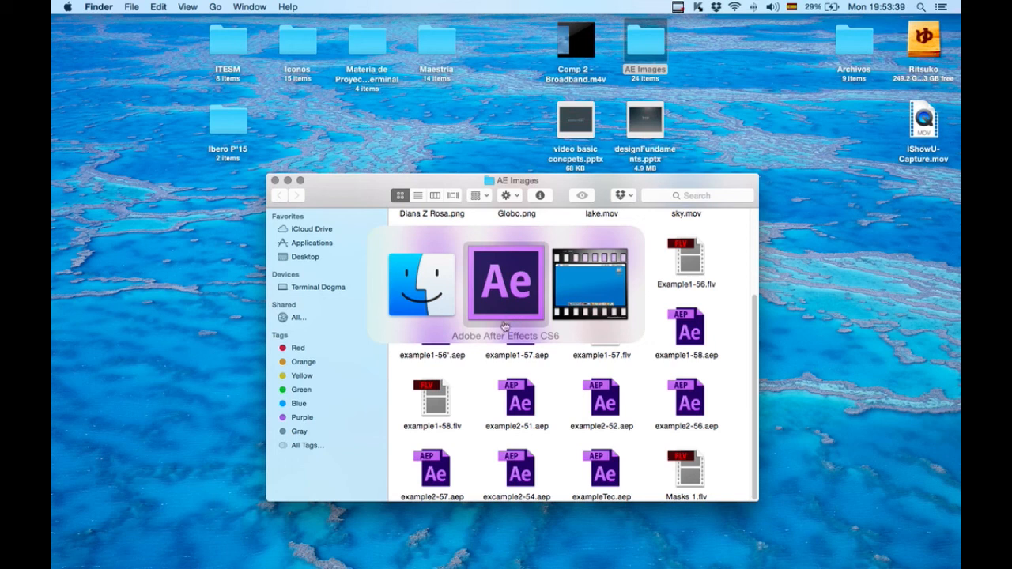
{"action": "left_click", "coordinate": [447, 299]}
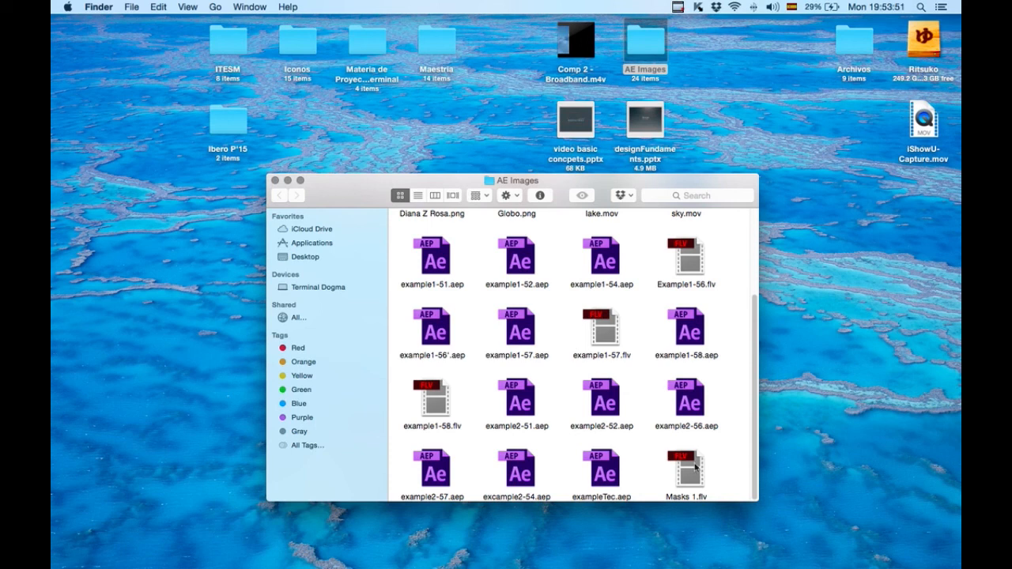
Examine the file information of Masks 1.flv, including its kind and size, and close the info window
{"action": "left_click", "coordinate": [695, 468]}
{"action": "key", "text": "super+o"}
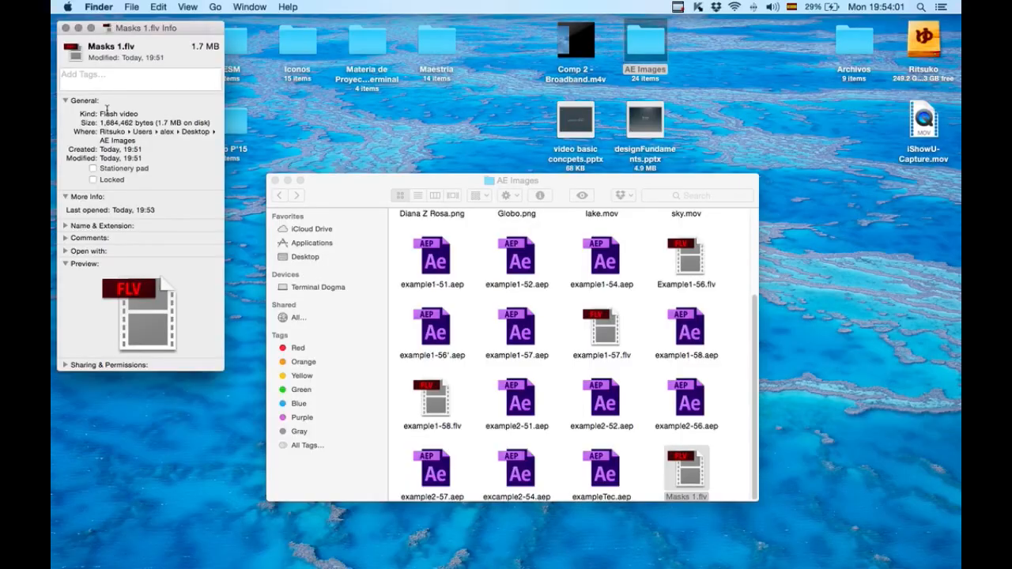
{"action": "key", "text": "super+w"}
{"action": "left_click", "coordinate": [734, 412]}
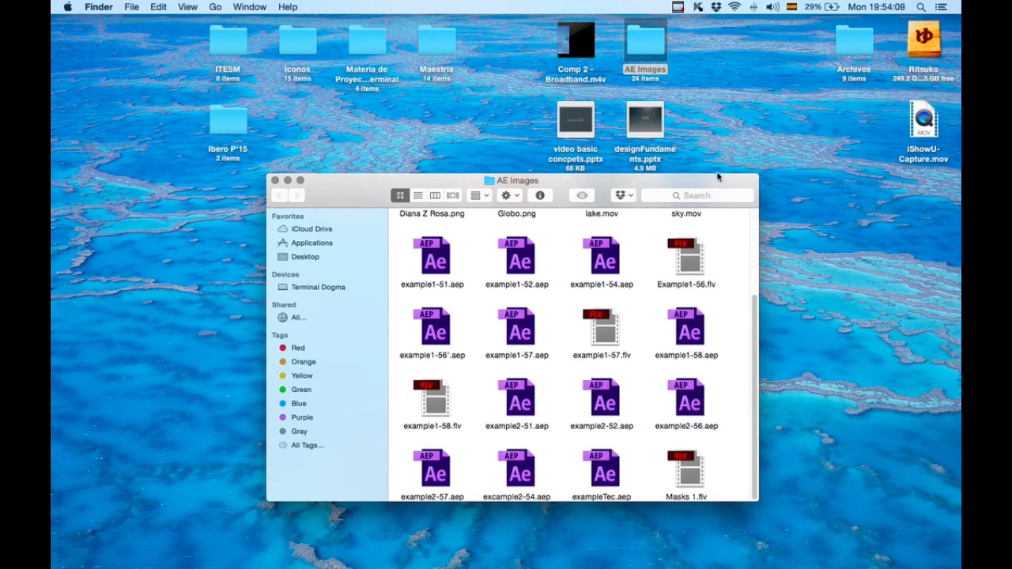
{"action": "left_click", "coordinate": [679, 7]}
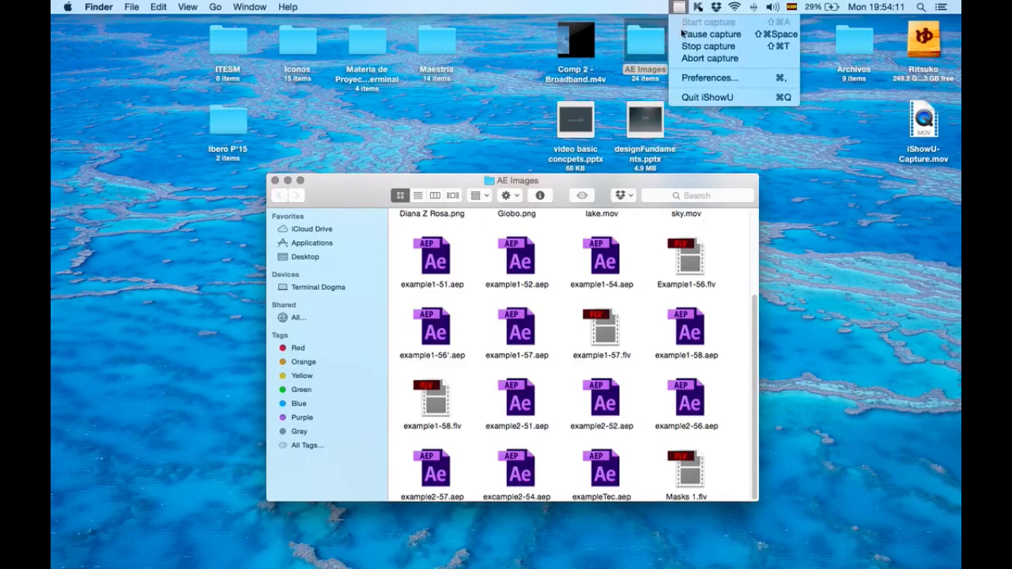